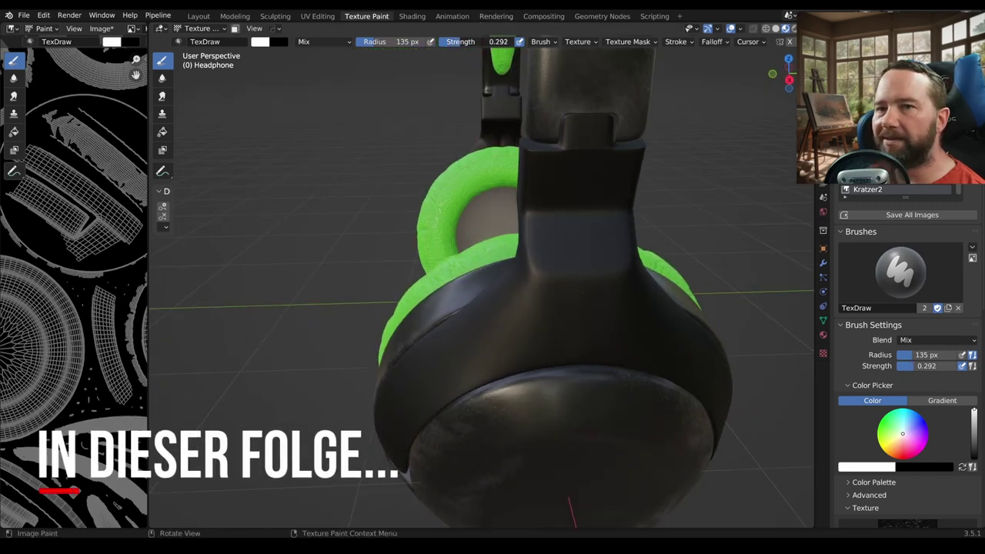
# - Set the paint brush Strength to 0.302 and switch to the Layout workspace showing the headphone
pyautogui.keyDown('ctrl'); pyautogui.scroll(1, 886, 370); pyautogui.keyUp('ctrl')
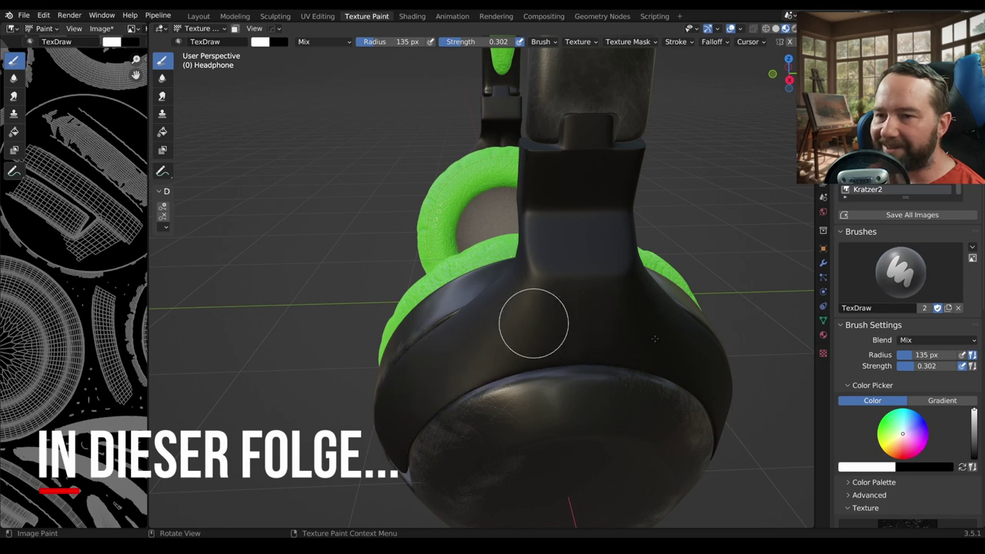
pyautogui.scroll(-3, 931, 422)
pyautogui.scroll(-1, 931, 422)
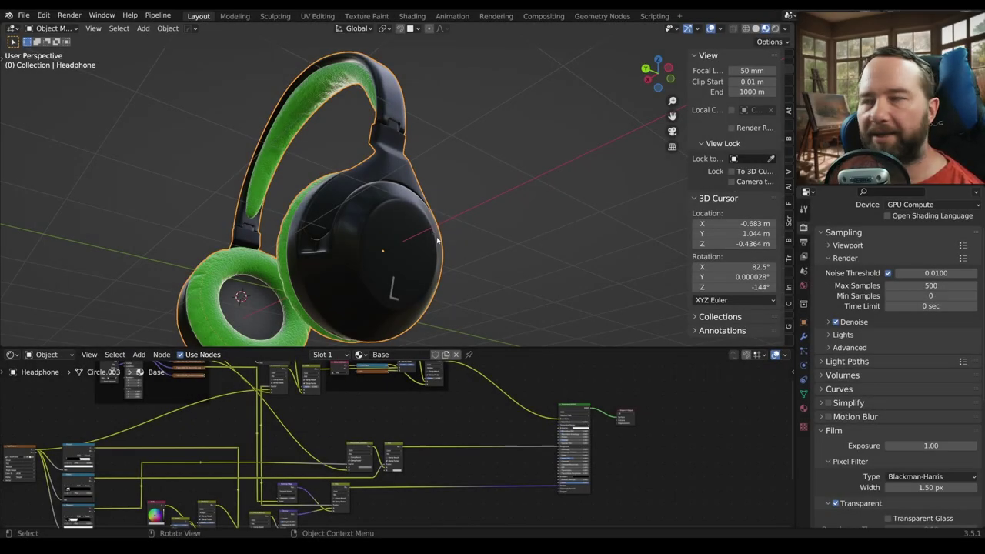
# - Maximize the Shader Editor and shift the AO frame further right
pyautogui.moveTo(424, 244)
pyautogui.mouseDown(button='middle')
pyautogui.moveTo(440, 204)
pyautogui.moveTo(453, 232)
pyautogui.moveTo(491, 220)
pyautogui.moveTo(488, 293)
pyautogui.mouseUp(button='middle')
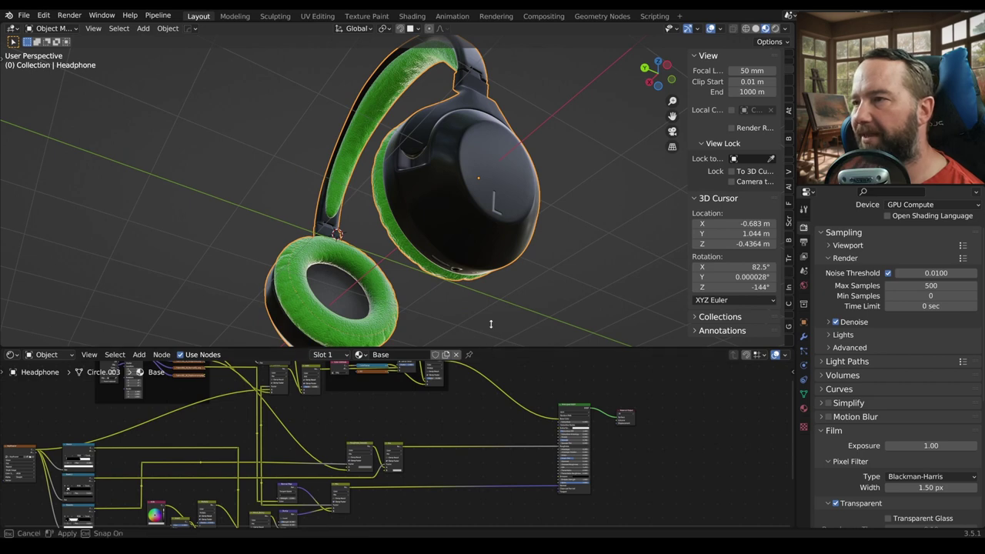
pyautogui.moveTo(489, 348); pyautogui.dragTo(491, 252)
pyautogui.hotkey('ctrl', 'space')
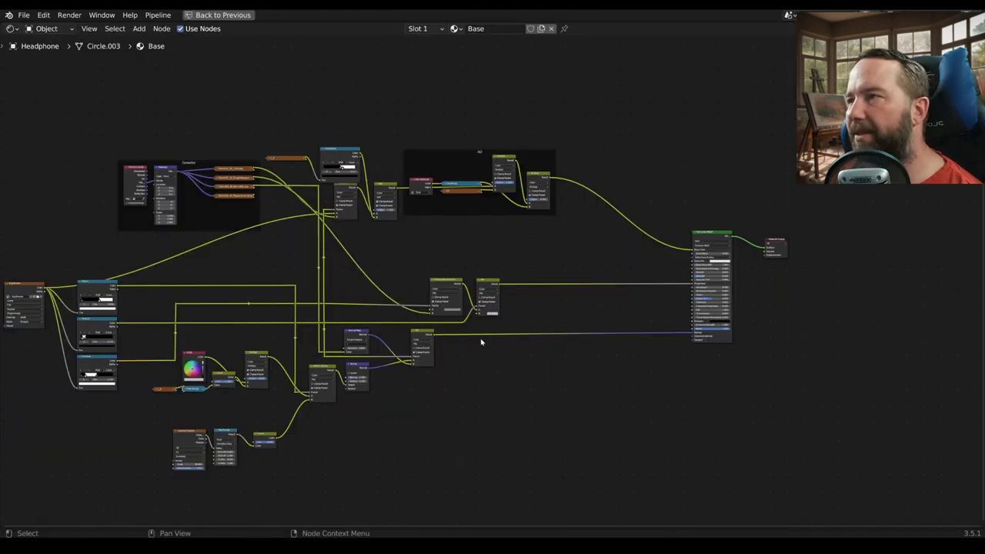
pyautogui.moveTo(481, 342); pyautogui.dragTo(504, 380, button='middle')
pyautogui.scroll(3, 538, 246)
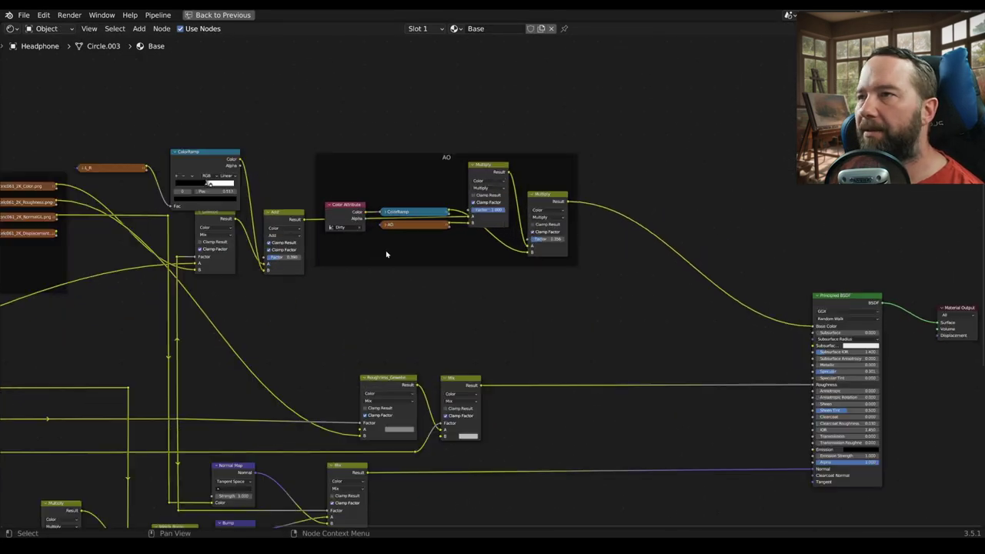
pyautogui.moveTo(386, 258); pyautogui.dragTo(514, 264)
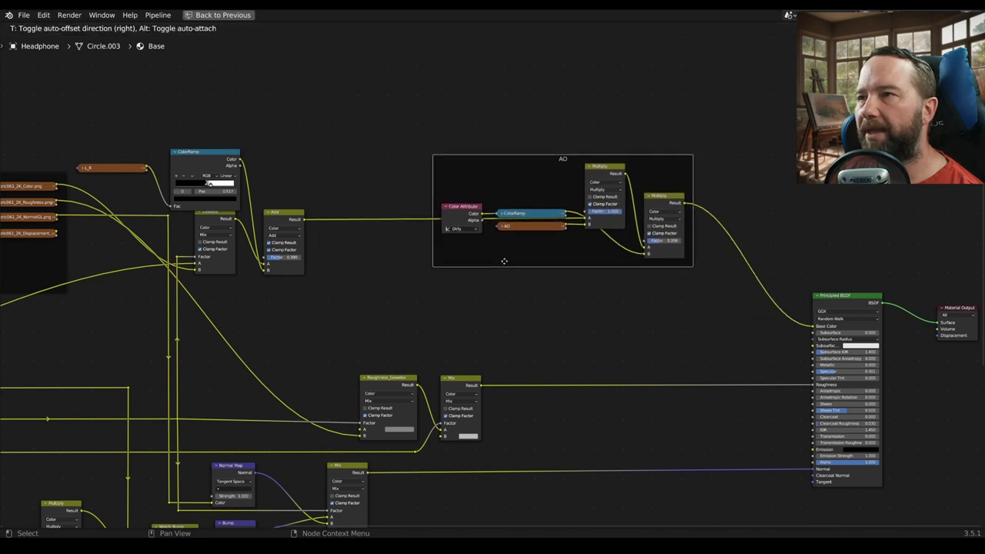
pyautogui.scroll(-1, 515, 265)
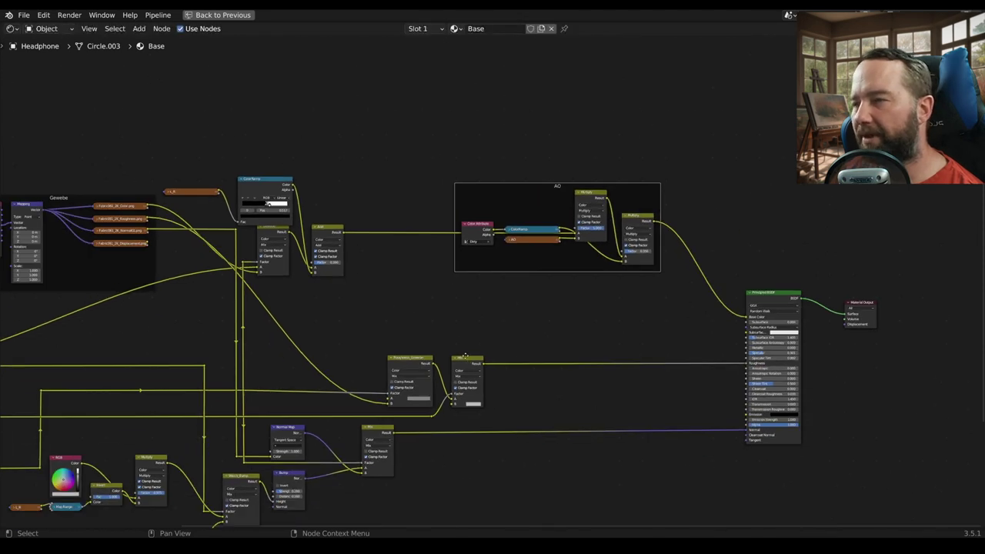
pyautogui.moveTo(464, 356); pyautogui.dragTo(492, 273, button='middle')
# - Move the Roughness_Generator and Mix nodes about 180 px to the right
pyautogui.moveTo(408, 253); pyautogui.dragTo(523, 338)
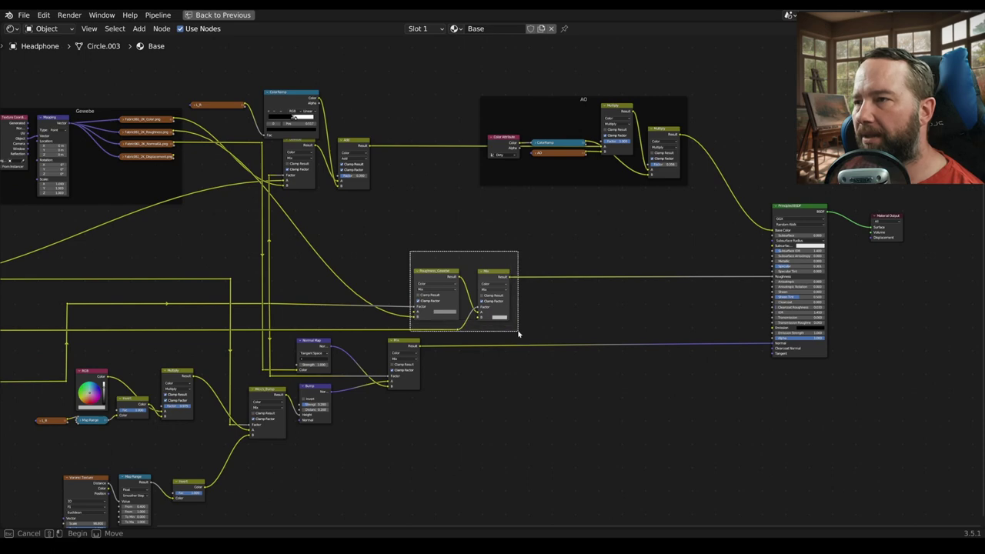
pyautogui.moveTo(446, 293); pyautogui.dragTo(586, 294)
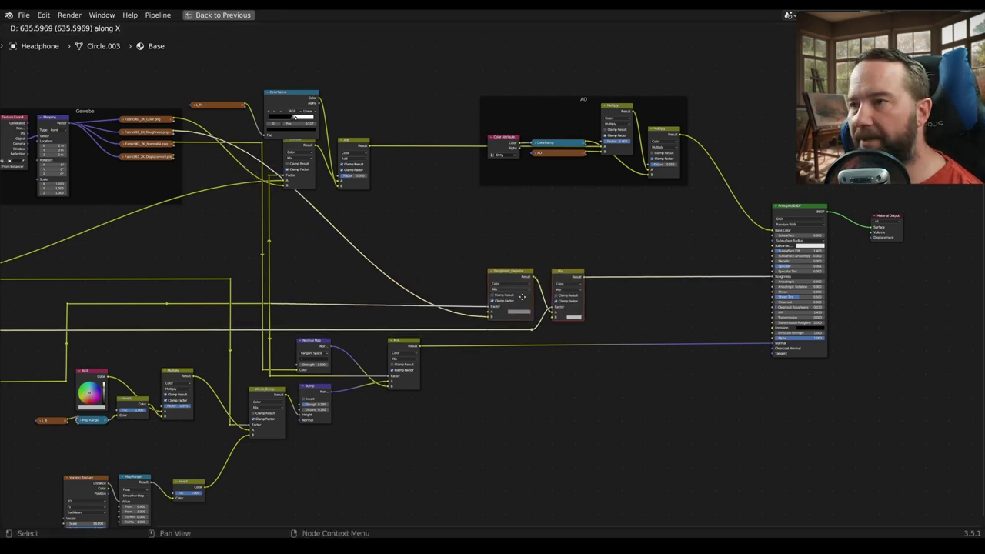
pyautogui.moveTo(440, 377); pyautogui.dragTo(576, 345, button='middle')
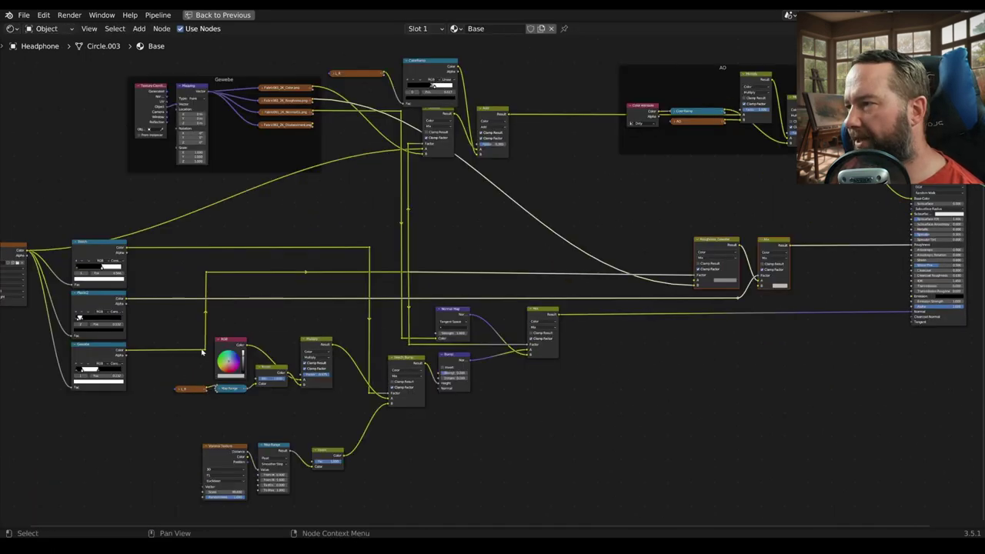
pyautogui.click(315, 363)
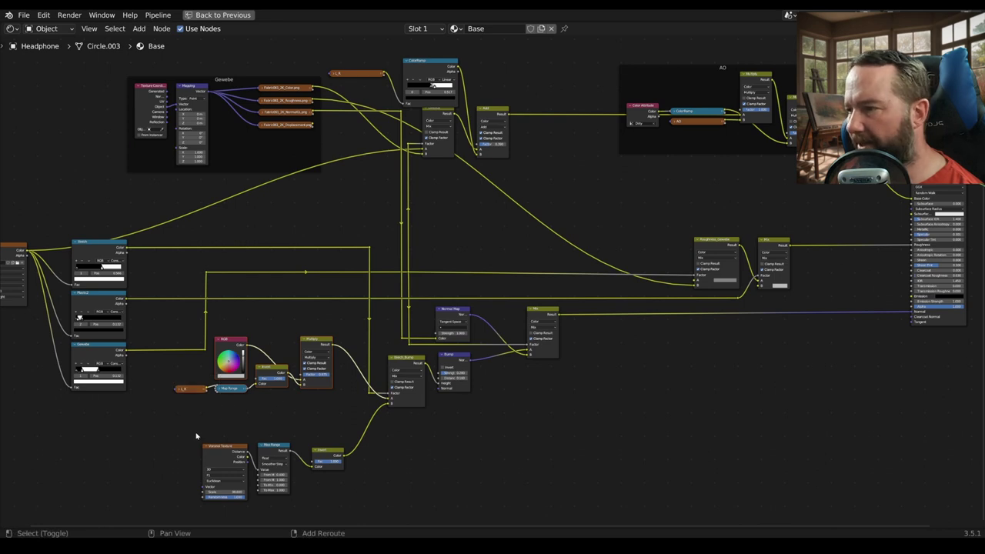
# - Slide the lower bump node cluster right along X, then restore the normal layout
pyautogui.moveTo(196, 436); pyautogui.dragTo(570, 304)
pyautogui.press('g')
pyautogui.press('x')
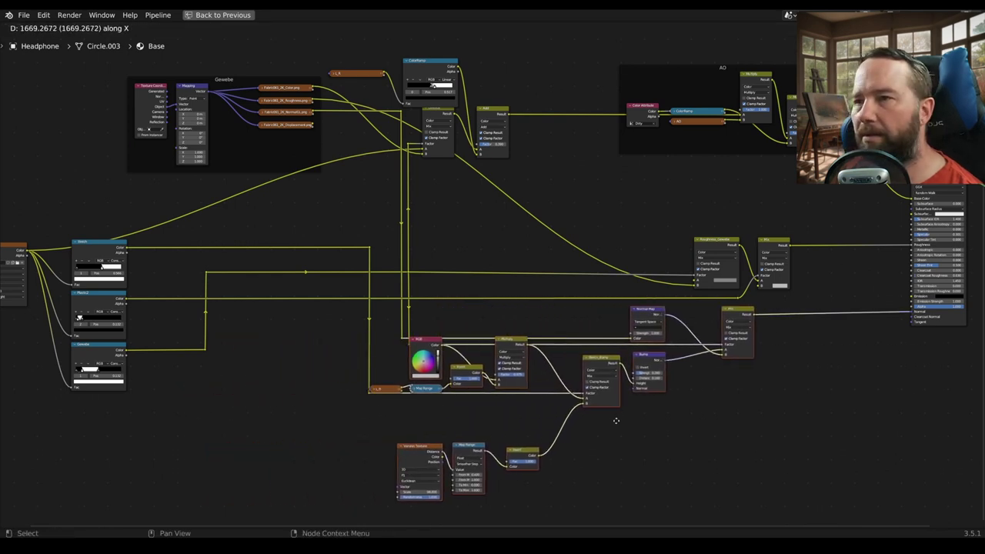
pyautogui.click(638, 425)
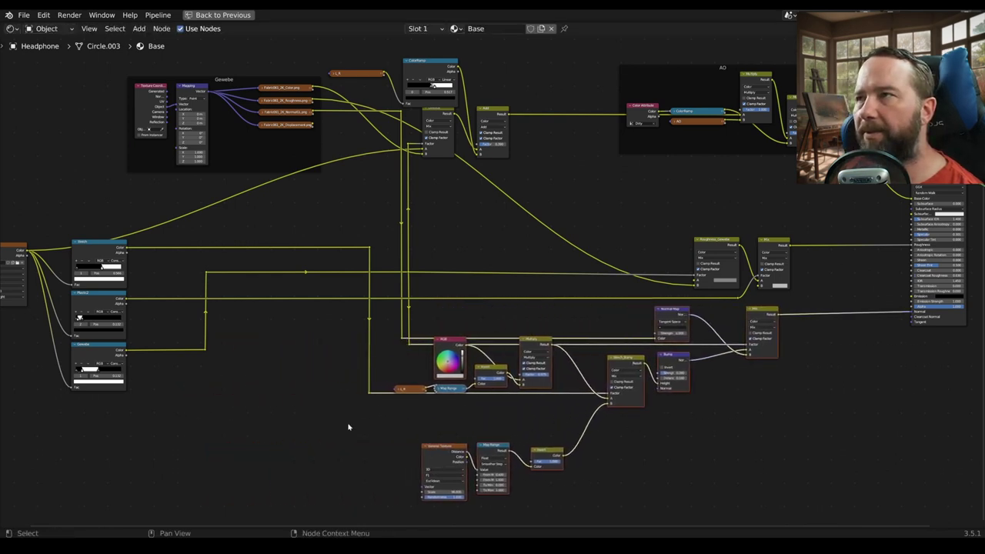
pyautogui.scroll(2, 348, 426)
pyautogui.moveTo(339, 374); pyautogui.dragTo(346, 345, button='middle')
pyautogui.hotkey('ctrl', 'space')
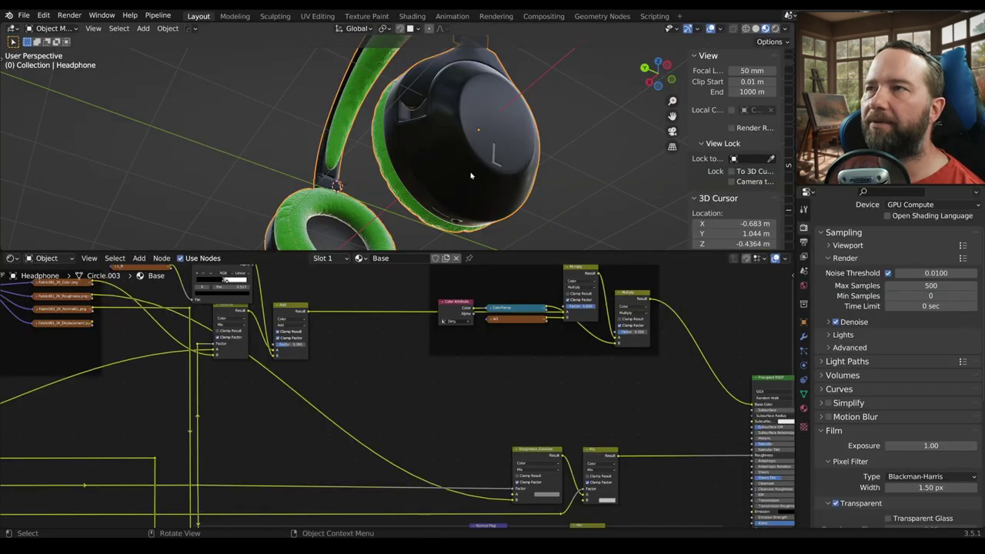
# - Inspect both ear cups in the maximized 3D view, then bring up the Add menu's texture nodes
pyautogui.moveTo(499, 142); pyautogui.dragTo(487, 170, button='middle')
pyautogui.hotkey('ctrl', 'space')
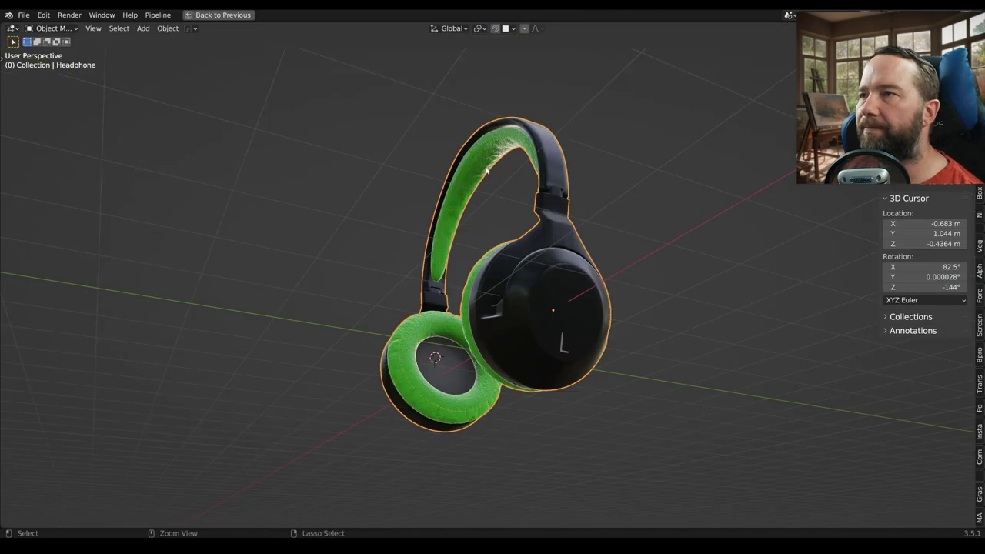
pyautogui.moveTo(541, 273)
pyautogui.mouseDown(button='middle')
pyautogui.moveTo(565, 245)
pyautogui.moveTo(558, 334)
pyautogui.moveTo(528, 326)
pyautogui.moveTo(561, 272)
pyautogui.moveTo(559, 252)
pyautogui.moveTo(545, 307)
pyautogui.moveTo(570, 323)
pyautogui.moveTo(537, 368)
pyautogui.moveTo(542, 324)
pyautogui.moveTo(446, 288)
pyautogui.mouseUp(button='middle')
pyautogui.press('n')
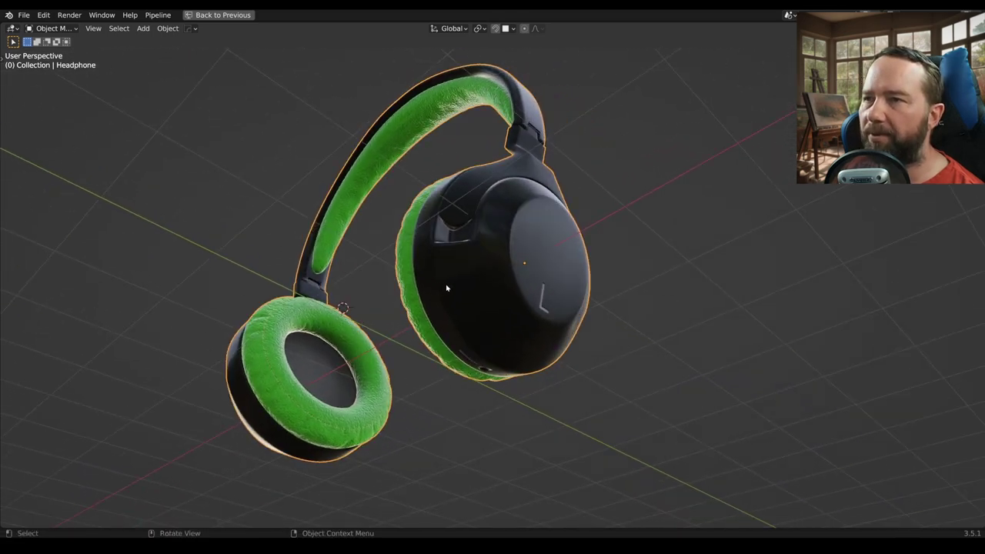
pyautogui.moveTo(499, 271); pyautogui.dragTo(480, 277, button='middle')
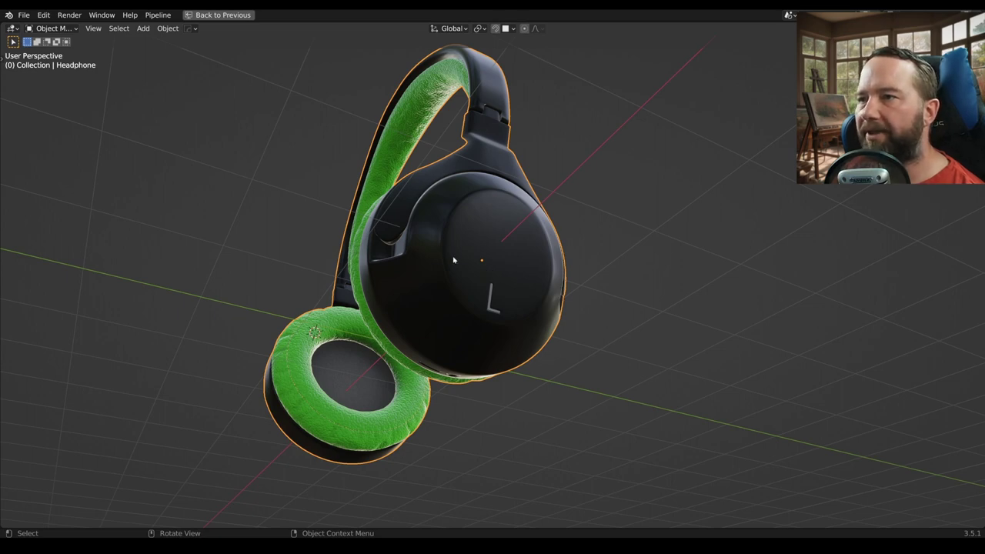
pyautogui.hotkey('ctrl', 'space')
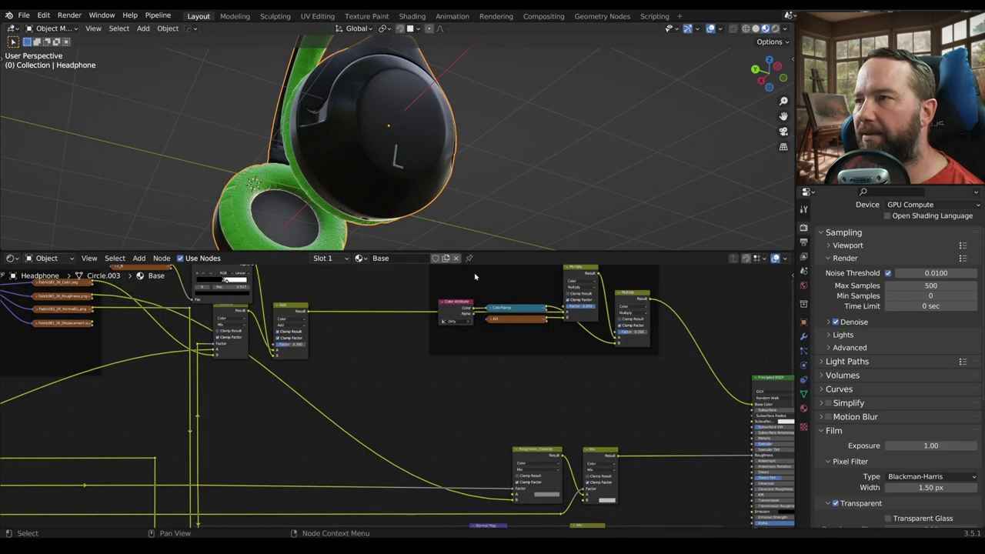
pyautogui.moveTo(394, 163); pyautogui.dragTo(522, 161, button='middle')
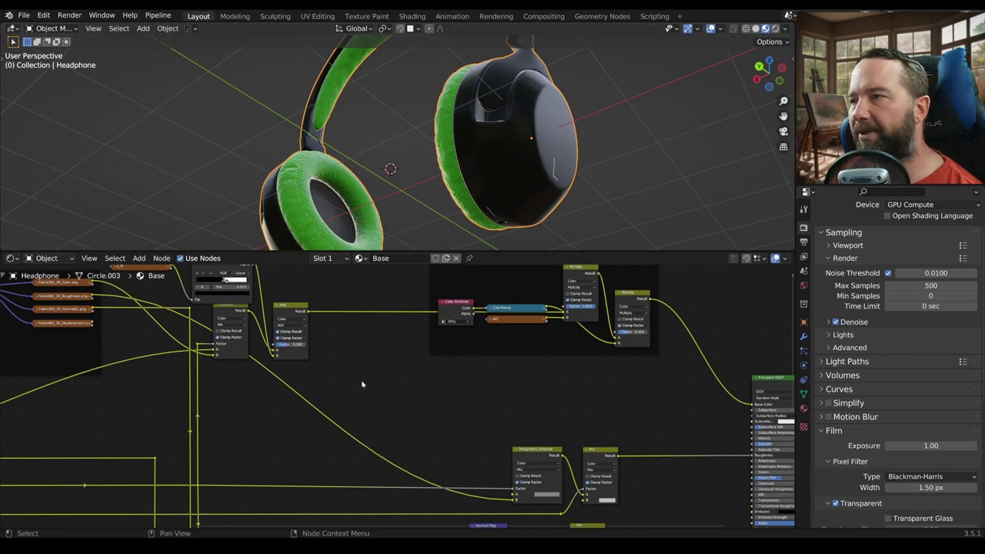
pyautogui.hotkey('shift', 'a')
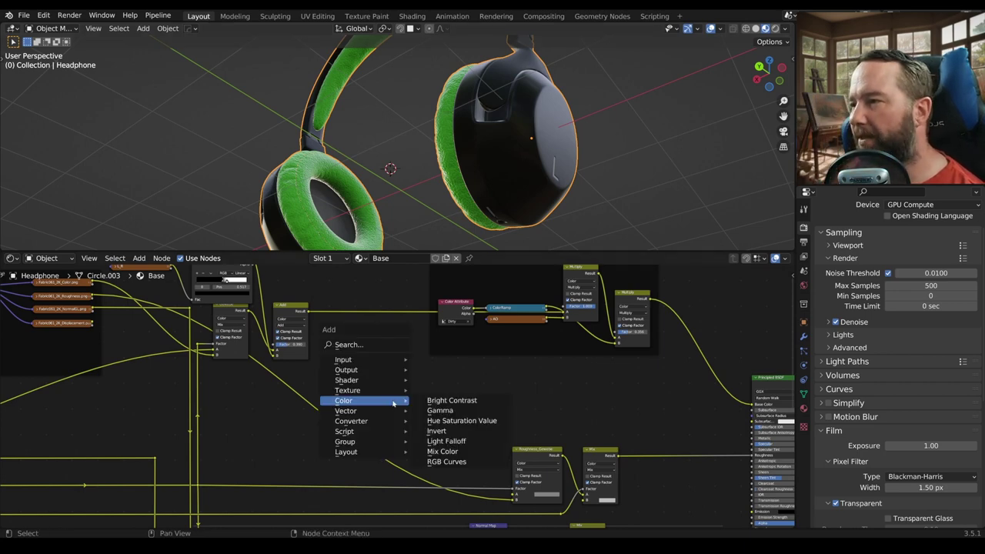
pyautogui.moveTo(347, 391)
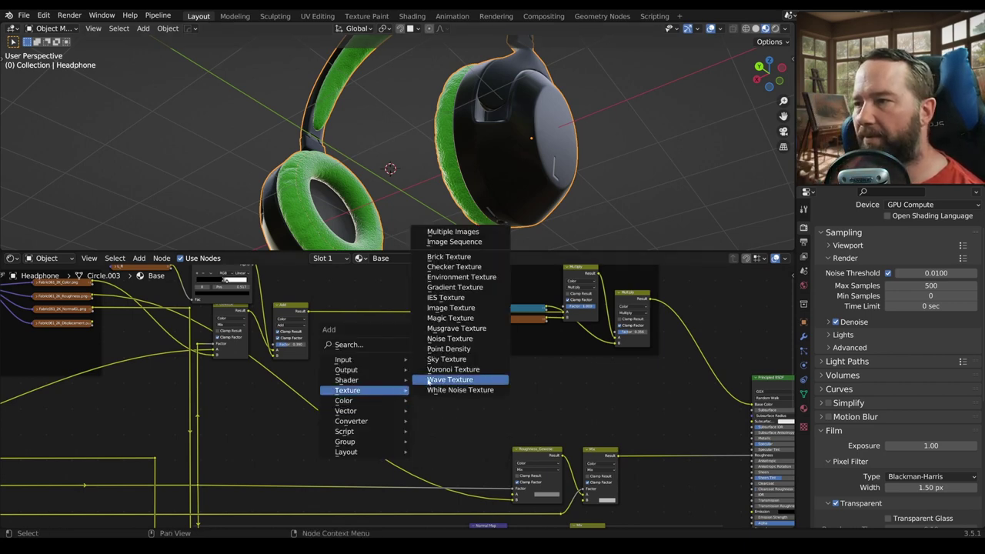
# - Add an Image Texture node with a new 4096 × 4096 image named Kratzer, alpha off
pyautogui.click(438, 311)
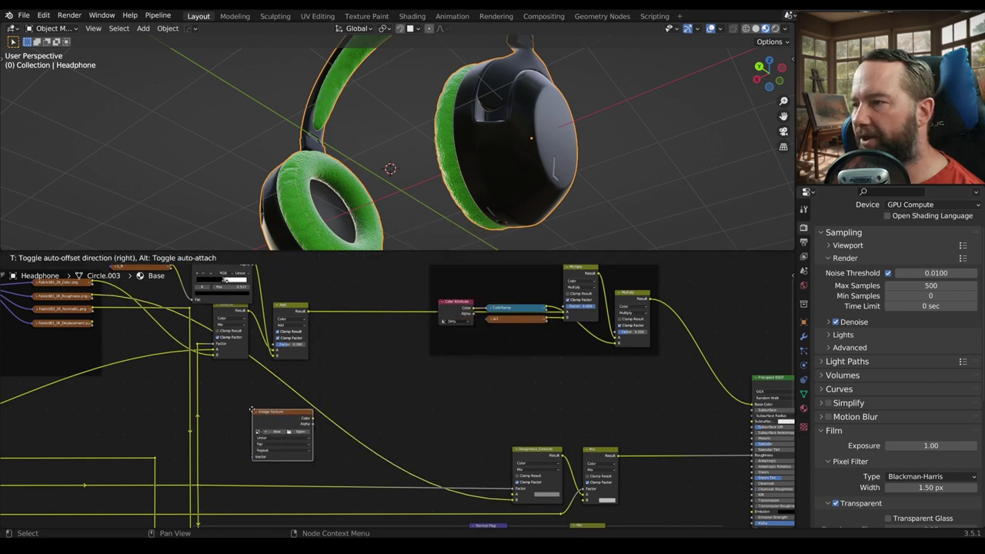
pyautogui.click(246, 420)
pyautogui.press('KP_Decimal')
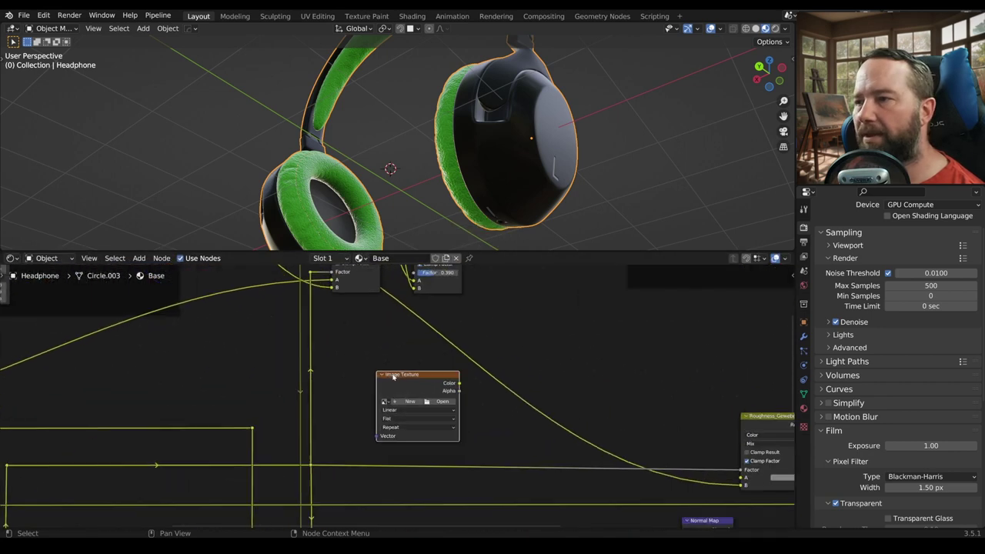
pyautogui.click(411, 406)
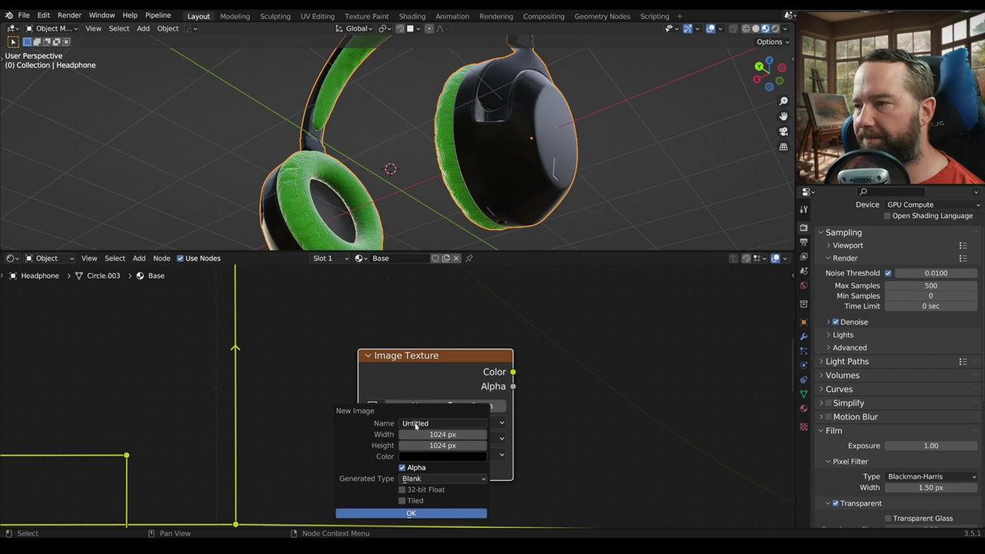
pyautogui.write('Kr')
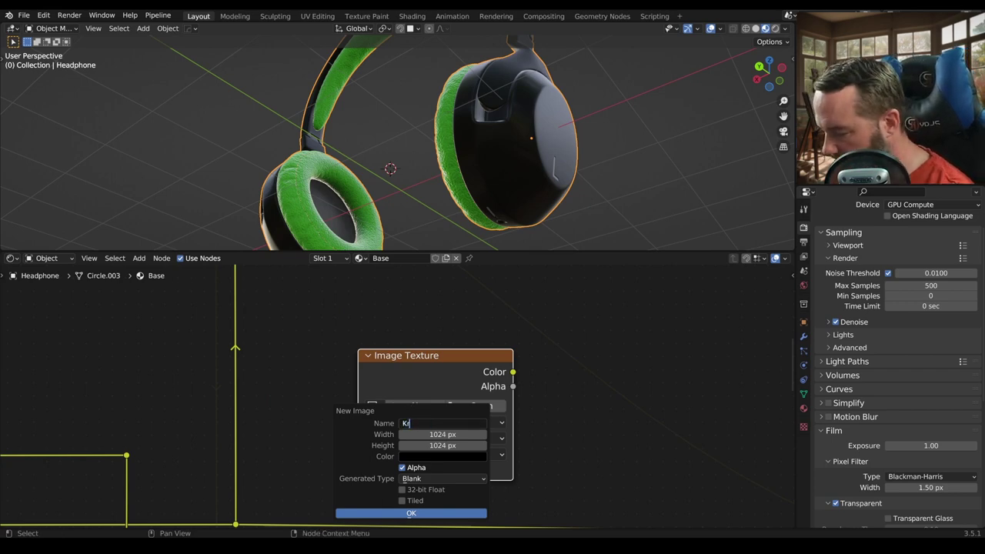
pyautogui.write('atzer')
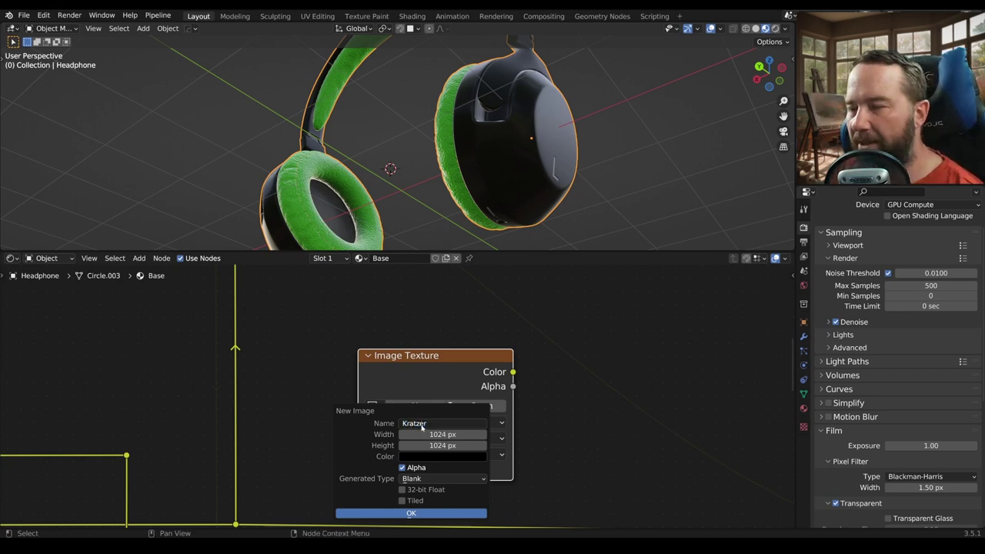
pyautogui.press('Return')
pyautogui.click(437, 434)
pyautogui.write('4096')
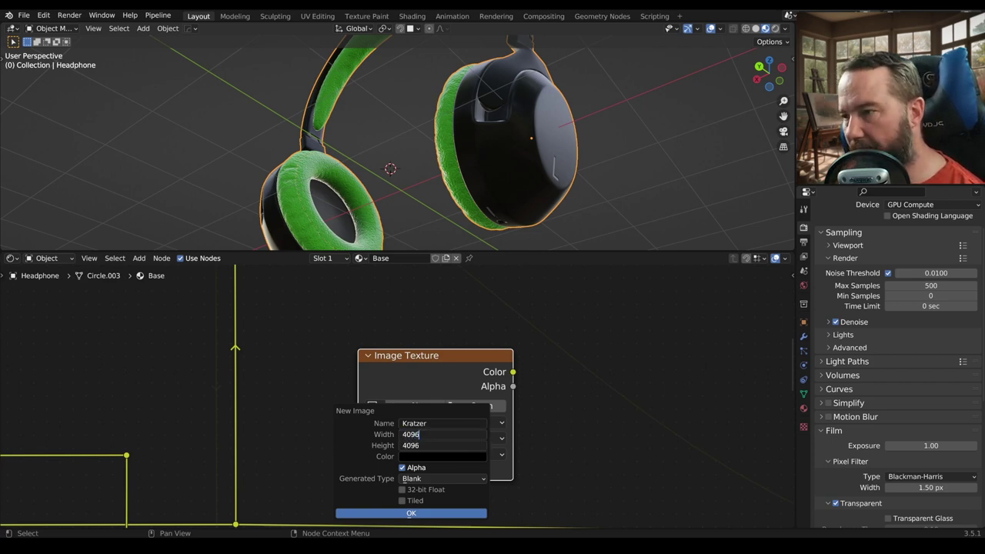
pyautogui.press('Return')
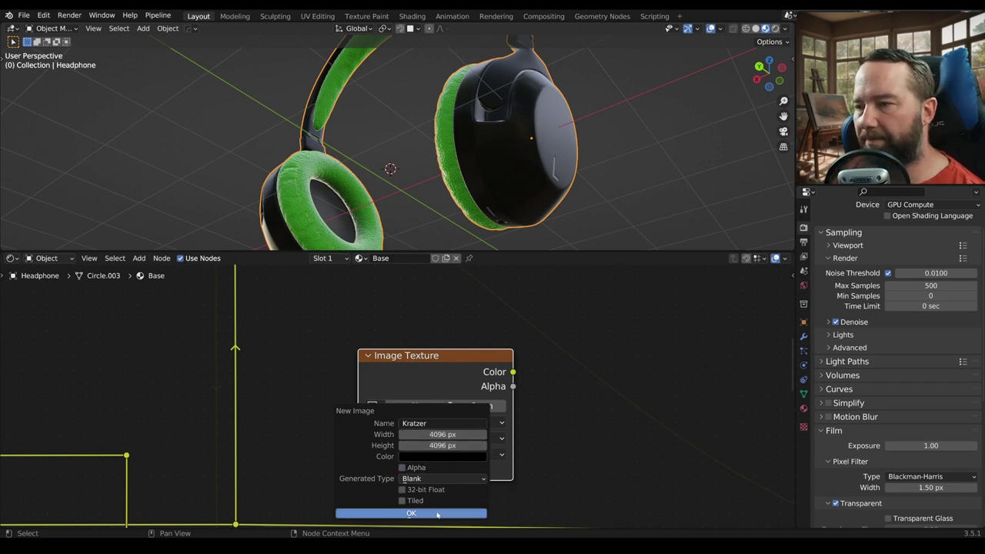
# - Create the Kratzer image and place its node left of the roughness mix nodes
pyautogui.click(437, 514)
pyautogui.scroll(-2, 439, 492)
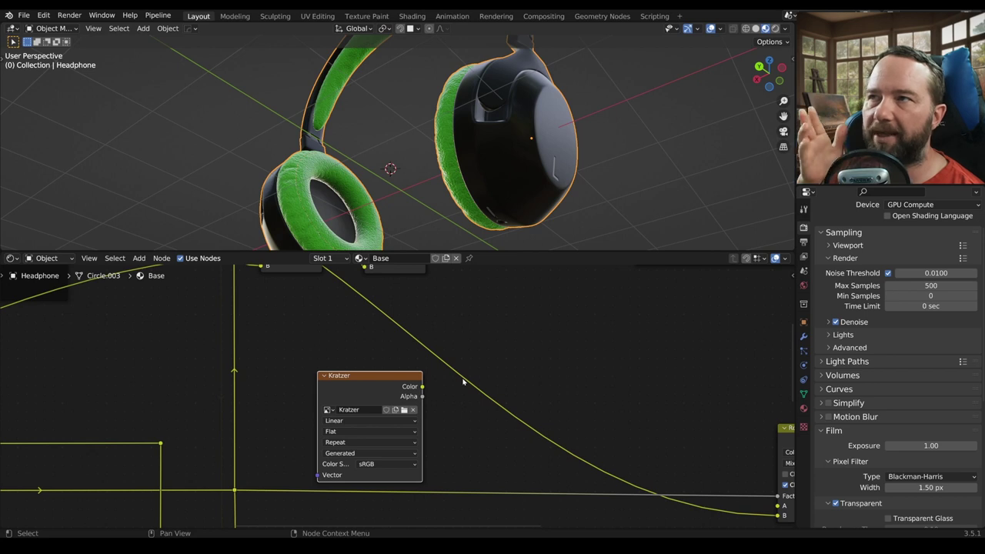
pyautogui.scroll(-1, 454, 400)
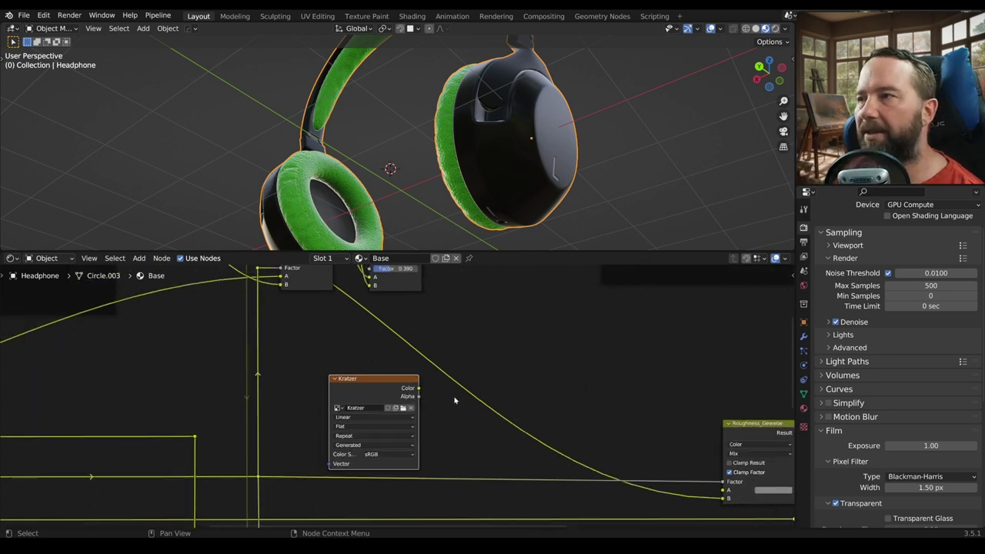
pyautogui.moveTo(454, 400); pyautogui.dragTo(363, 371, button='middle')
pyautogui.moveTo(278, 361); pyautogui.dragTo(478, 325)
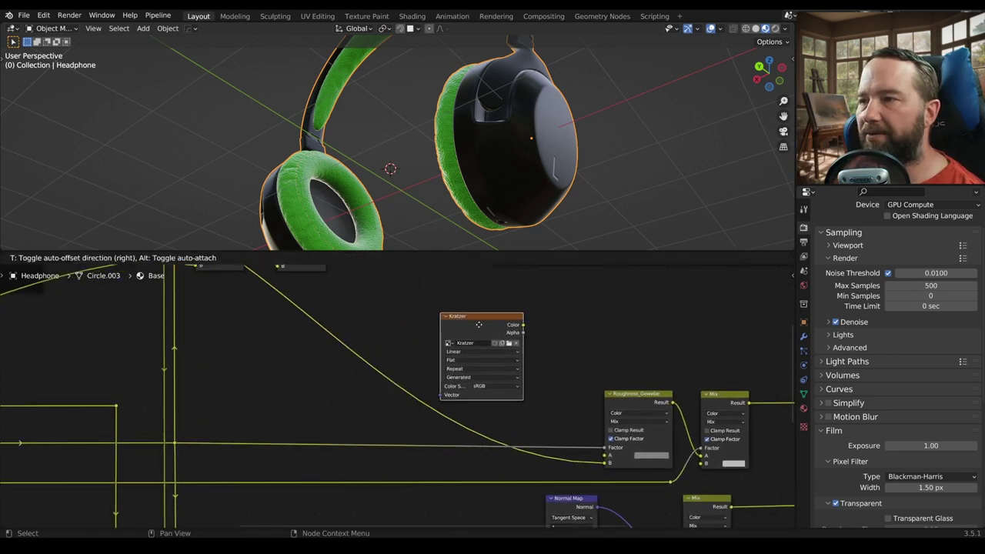
pyautogui.moveTo(576, 346); pyautogui.dragTo(414, 355, button='middle')
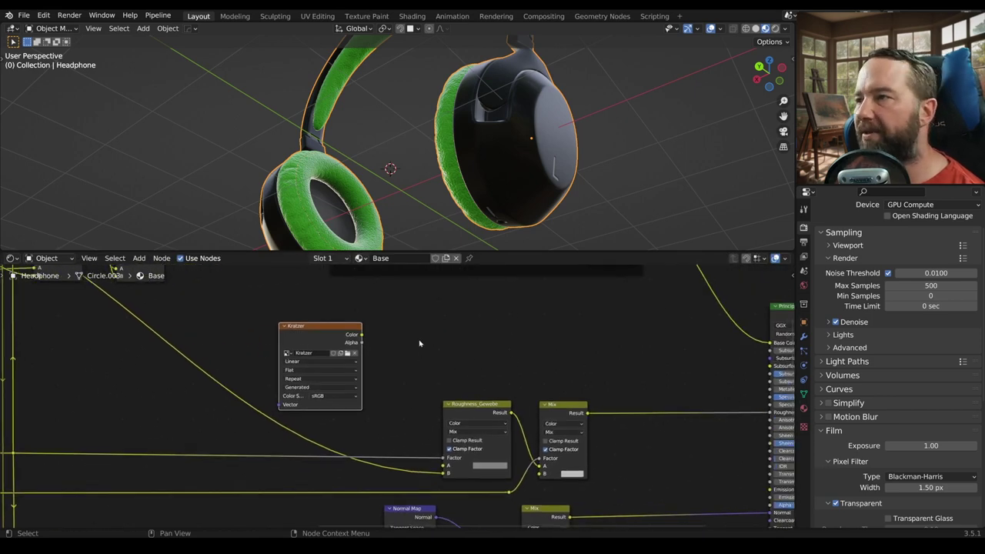
pyautogui.moveTo(419, 343); pyautogui.dragTo(645, 345, button='middle')
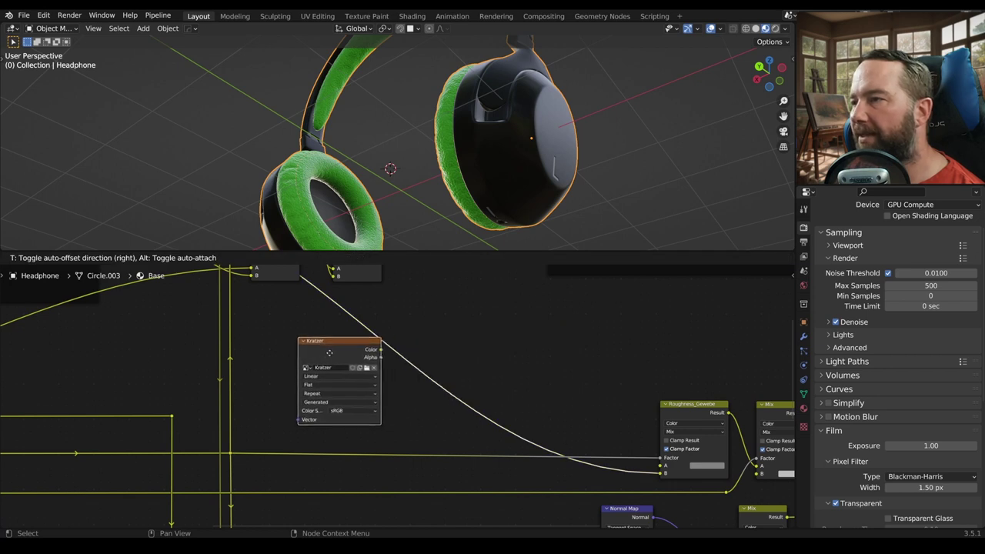
pyautogui.click(296, 364)
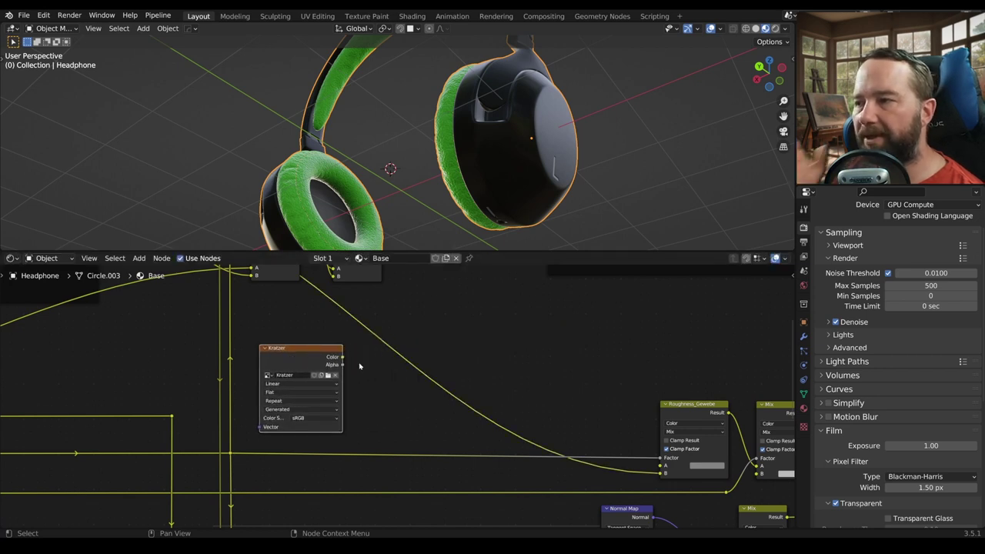
# - Set the Kratzer texture's Color Space to Non-Color
pyautogui.click(335, 417)
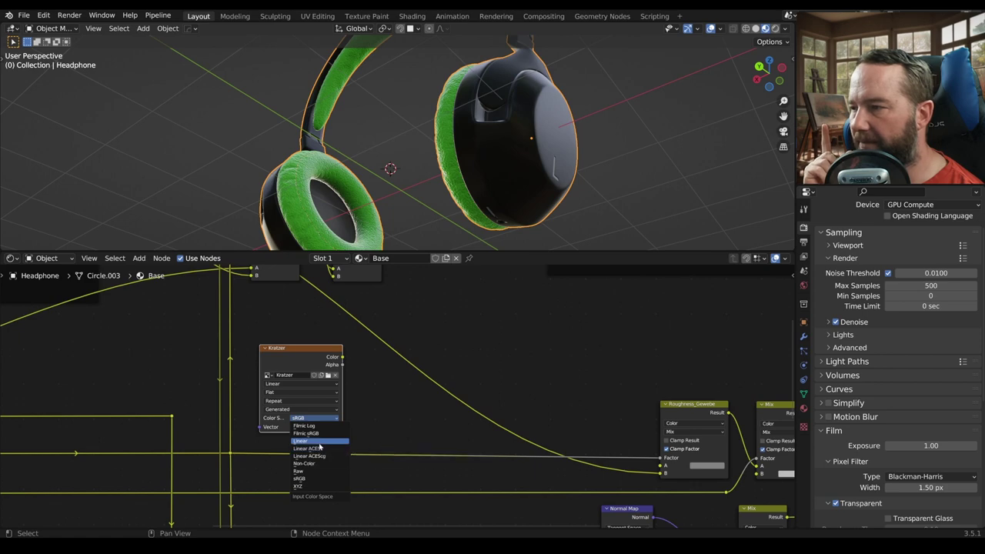
pyautogui.click(319, 442)
pyautogui.click(314, 418)
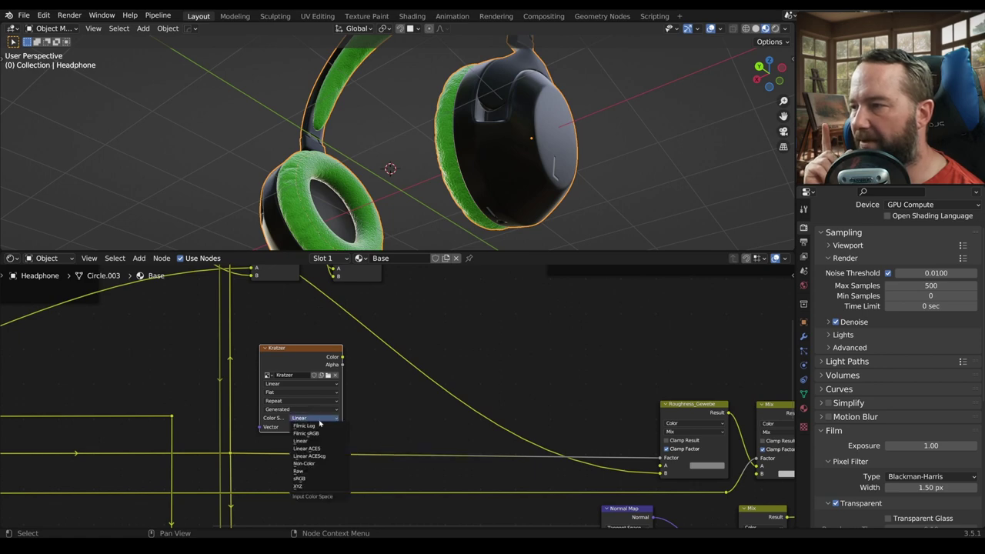
pyautogui.click(329, 463)
pyautogui.scroll(-1, 431, 402)
pyautogui.scroll(-1, 437, 402)
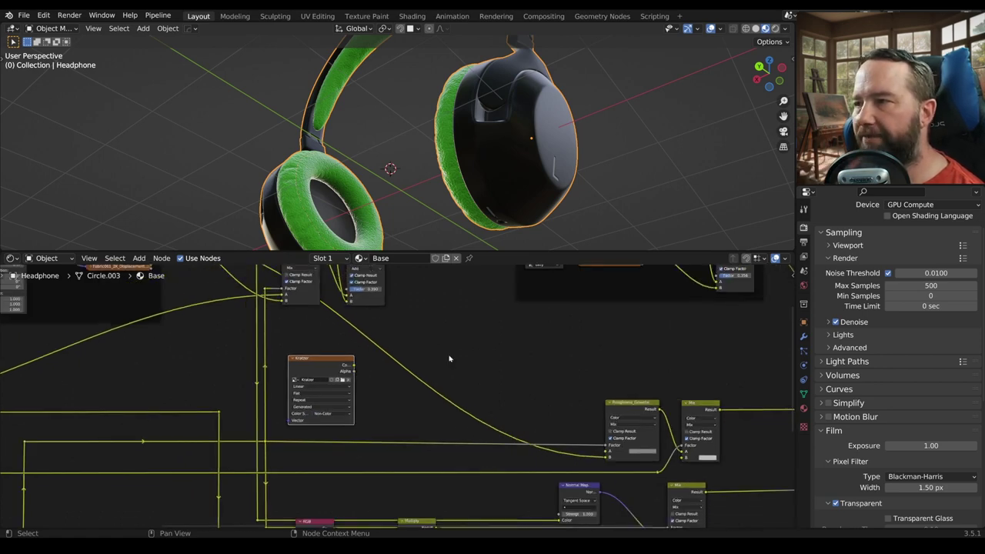
pyautogui.moveTo(451, 358)
pyautogui.mouseDown(button='middle')
pyautogui.moveTo(428, 440)
pyautogui.moveTo(453, 394)
pyautogui.moveTo(476, 442)
pyautogui.mouseUp(button='middle')
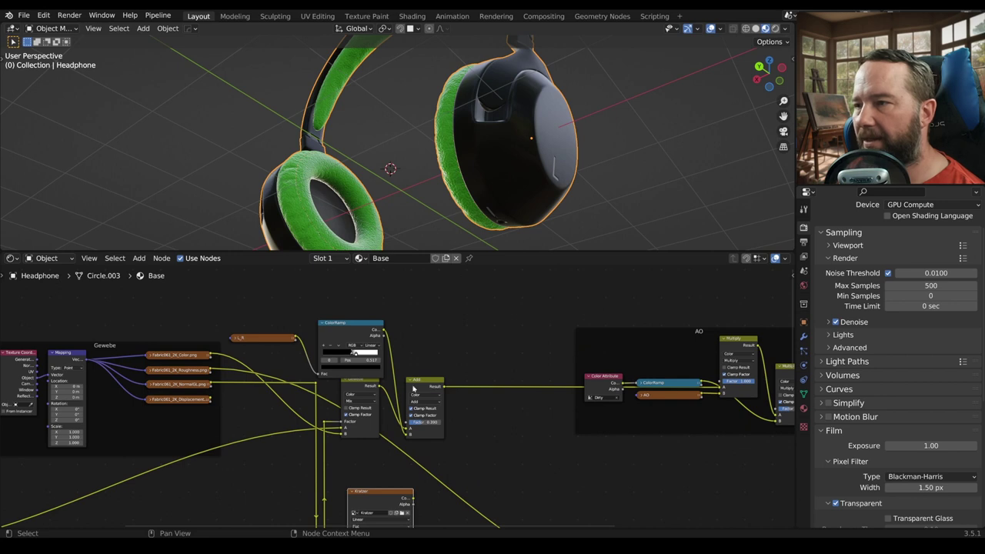
# - Shift the Gewebe mix and Add nodes, ColorRamp and L_R nodes to the right
pyautogui.click(360, 388)
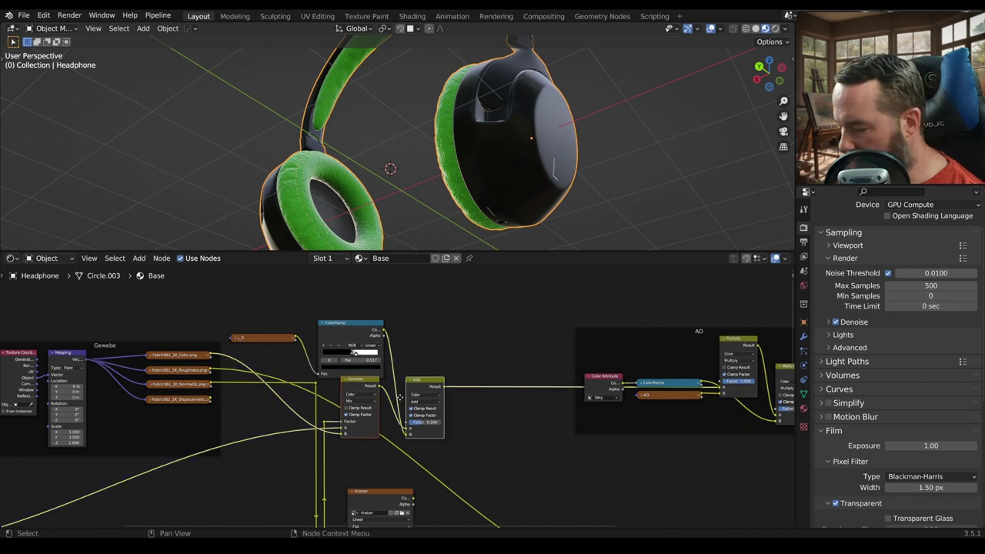
pyautogui.press('g')
pyautogui.press('x')
pyautogui.click(508, 404)
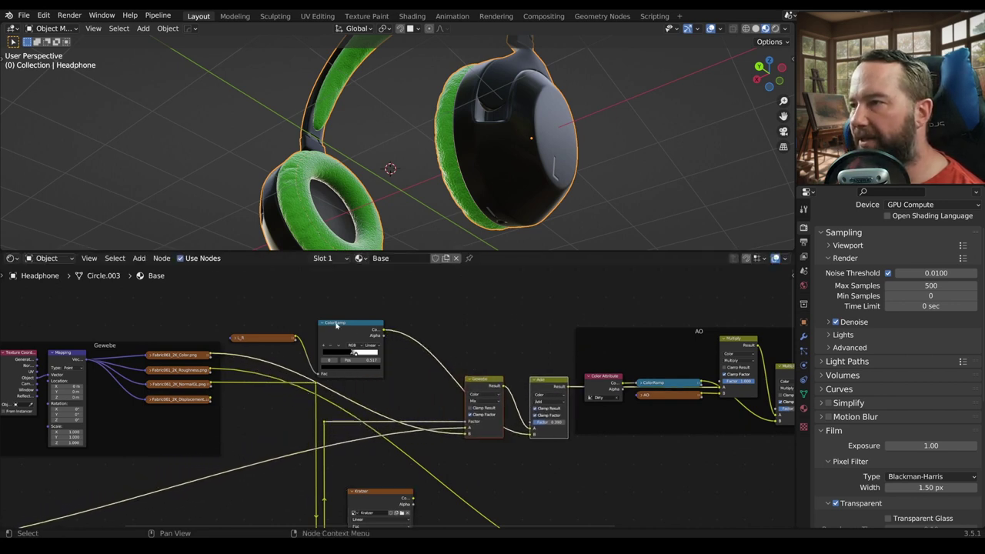
pyautogui.moveTo(338, 327); pyautogui.dragTo(467, 320)
pyautogui.moveTo(255, 339); pyautogui.dragTo(383, 354)
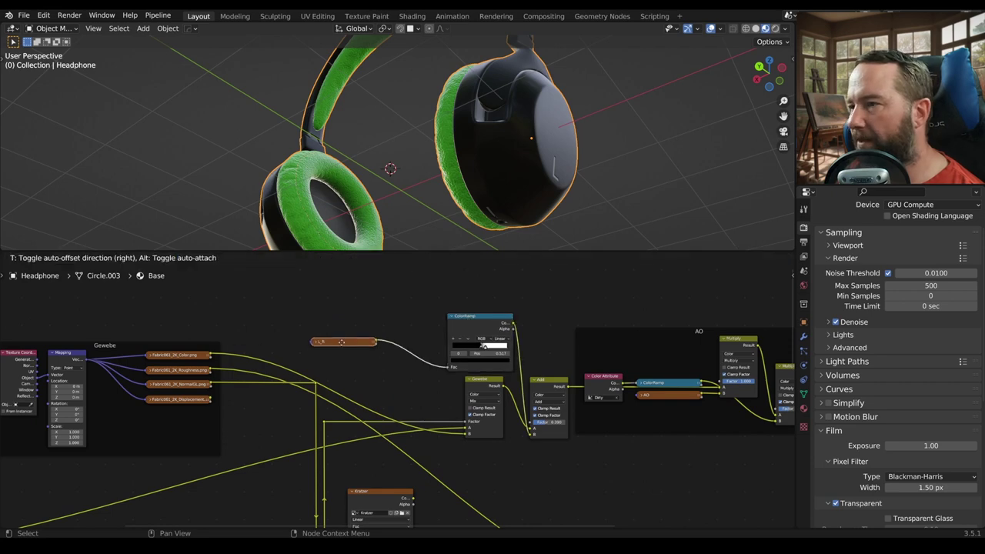
pyautogui.moveTo(357, 385); pyautogui.dragTo(412, 305, button='middle')
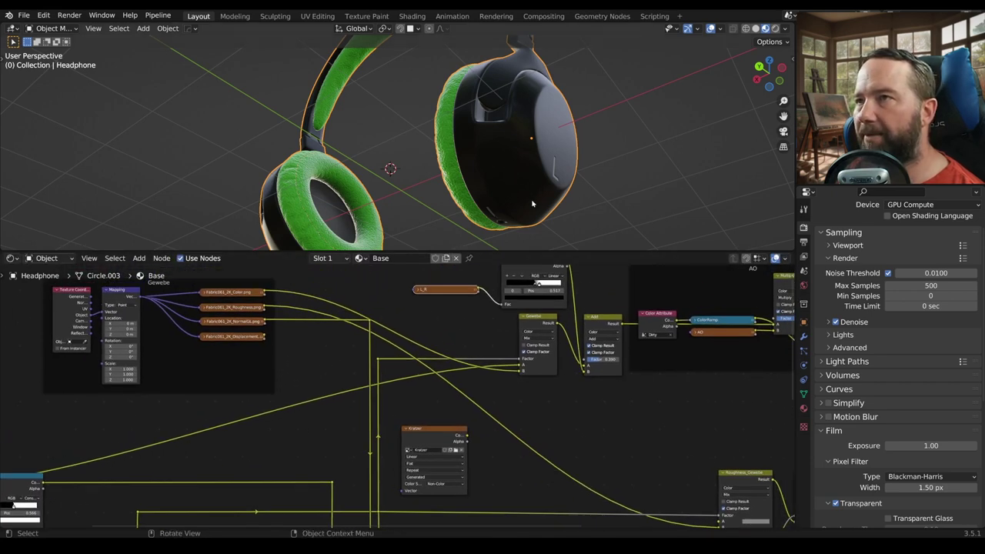
# - Nudge the Kopfhoerer texture node up and move the Kratzer node left into the open space
pyautogui.moveTo(519, 134); pyautogui.dragTo(472, 128, button='middle')
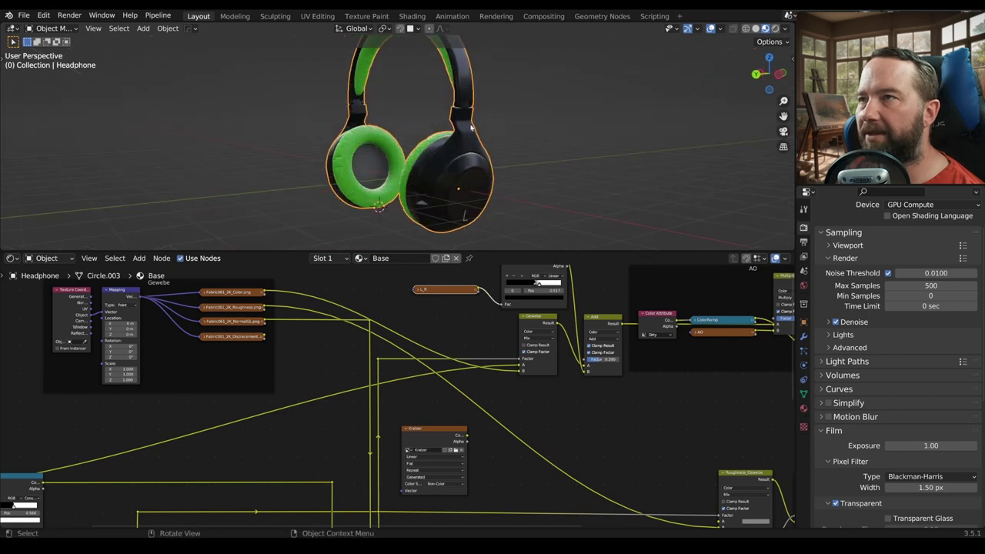
pyautogui.moveTo(441, 191); pyautogui.dragTo(400, 177, button='middle')
pyautogui.scroll(3, 400, 177)
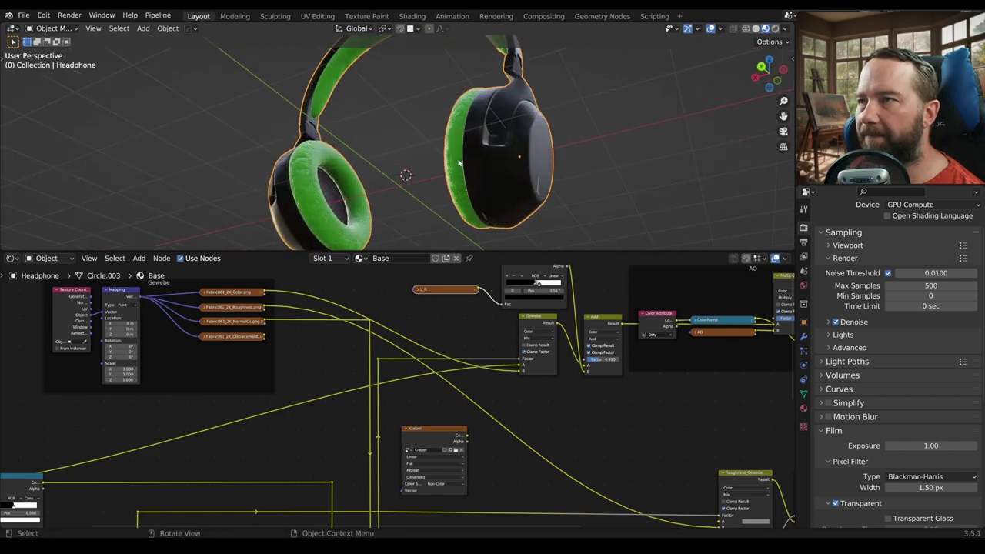
pyautogui.moveTo(141, 458); pyautogui.dragTo(358, 391, button='middle')
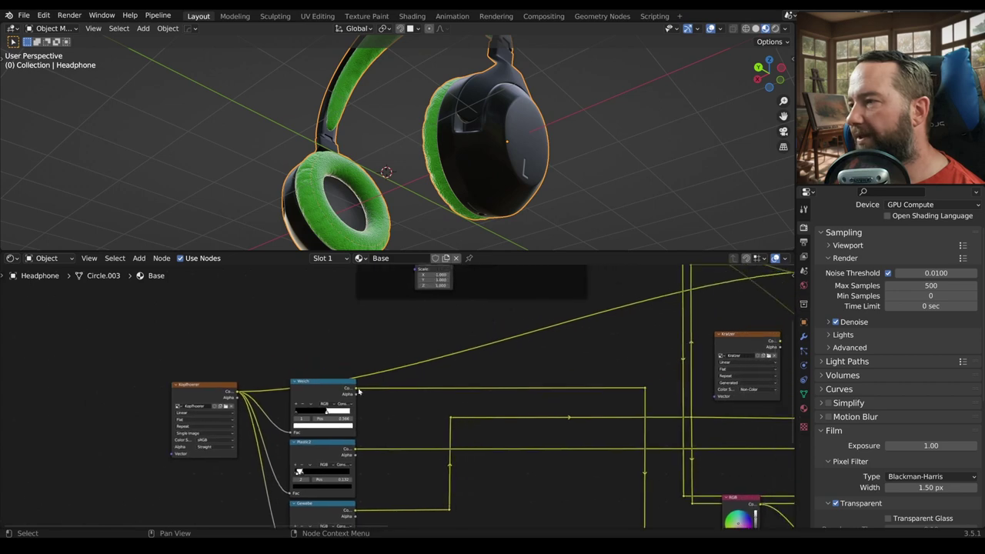
pyautogui.moveTo(204, 397); pyautogui.dragTo(208, 367)
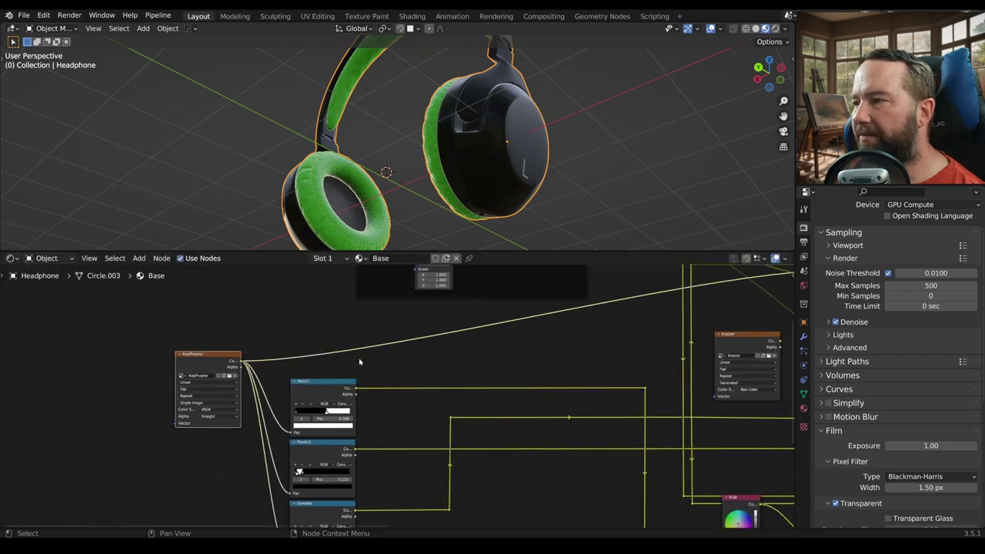
pyautogui.moveTo(500, 308); pyautogui.dragTo(155, 425, button='middle')
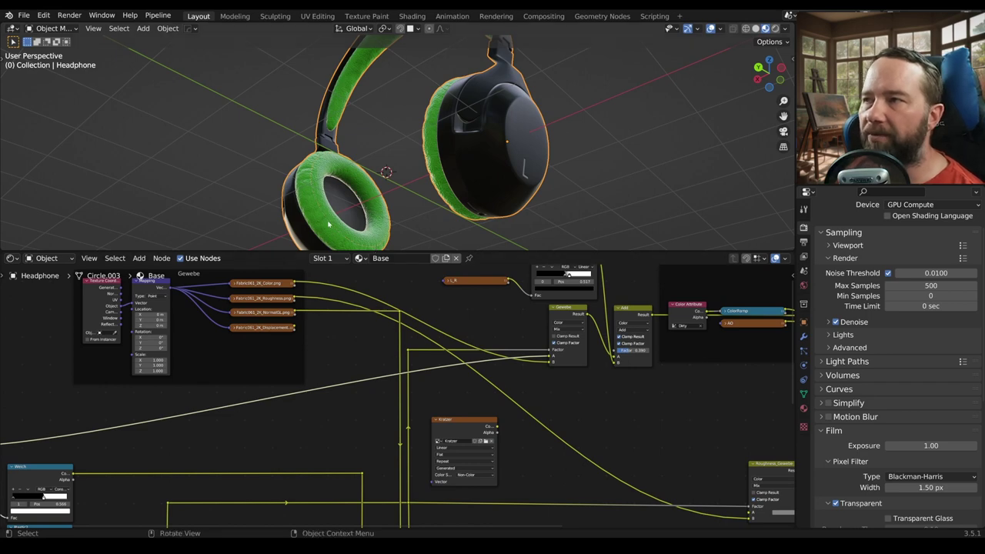
pyautogui.moveTo(368, 356); pyautogui.dragTo(436, 333, button='middle')
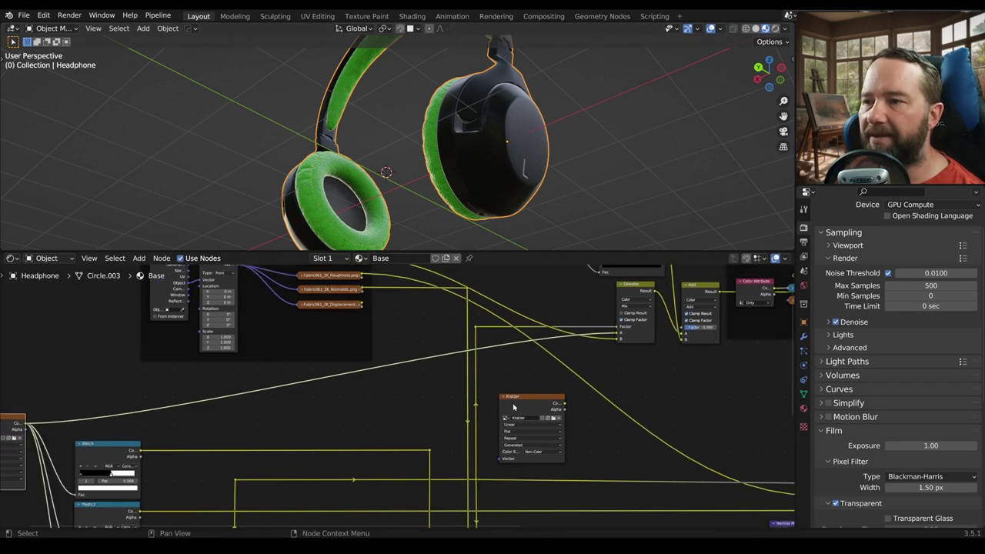
pyautogui.moveTo(514, 407); pyautogui.dragTo(504, 405)
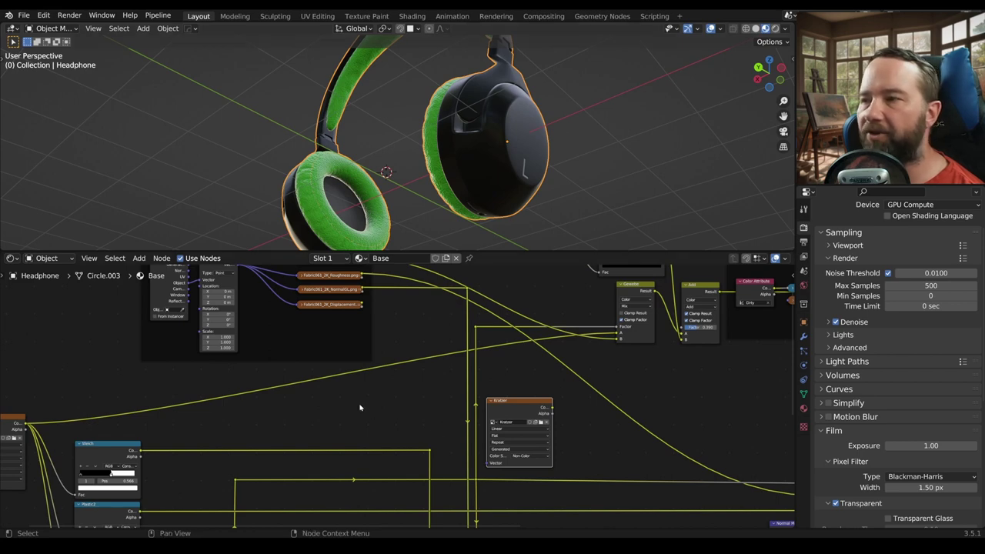
pyautogui.moveTo(359, 408); pyautogui.dragTo(397, 411, button='middle')
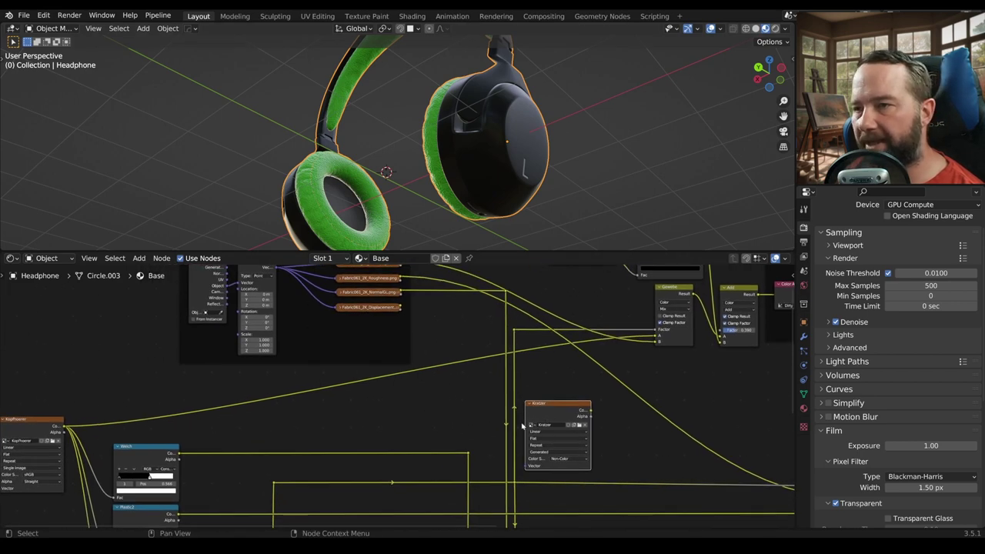
pyautogui.moveTo(522, 425); pyautogui.dragTo(362, 444, button='middle')
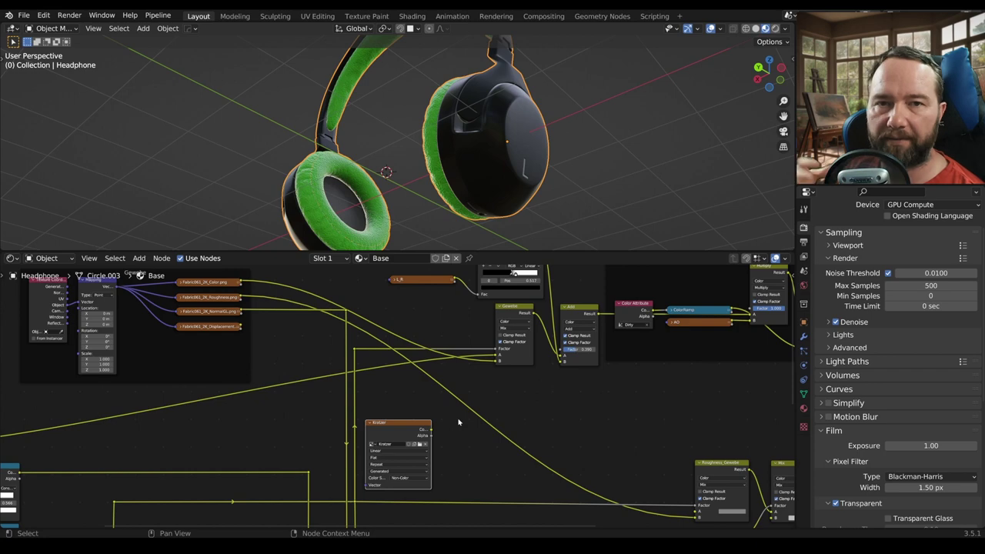
pyautogui.scroll(1, 540, 395)
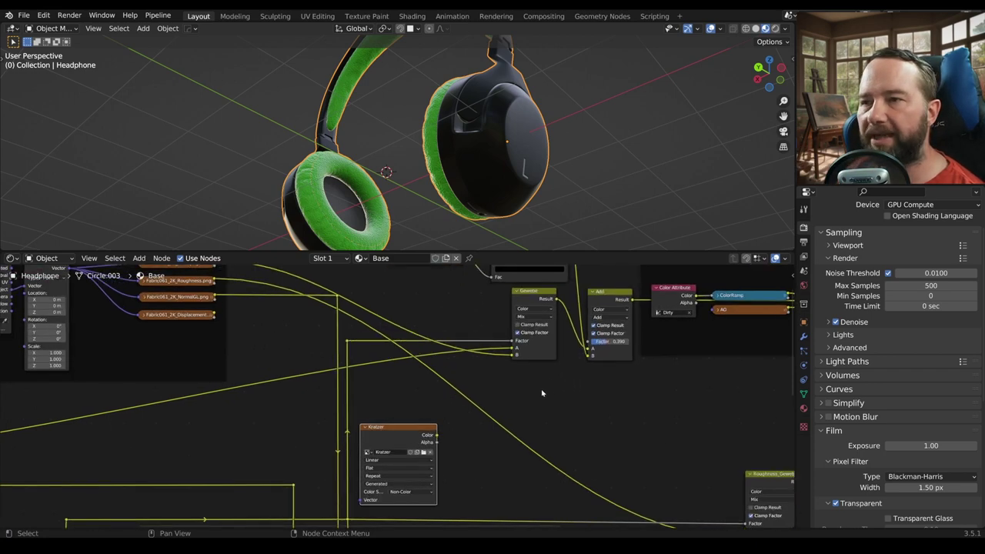
pyautogui.scroll(1, 509, 381)
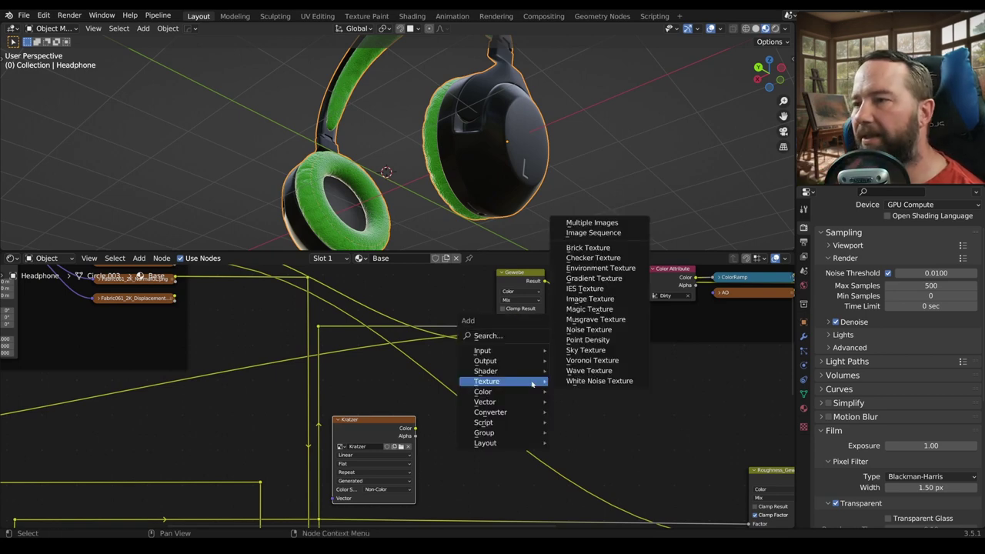
pyautogui.moveTo(502, 392)
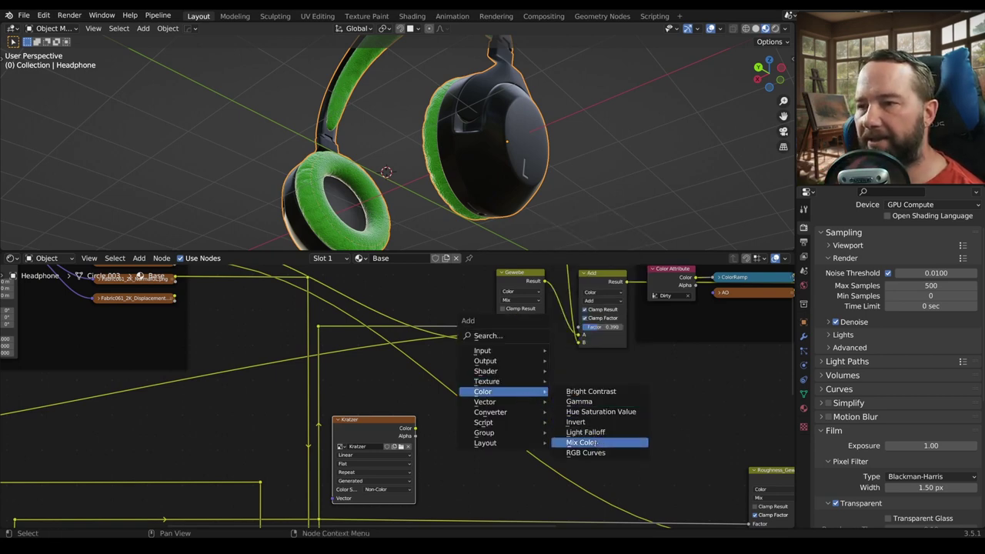
# - Add a Mix node labelled Kratzer_Col and place it beside the Gewebe mix
pyautogui.click(583, 443)
pyautogui.click(636, 389)
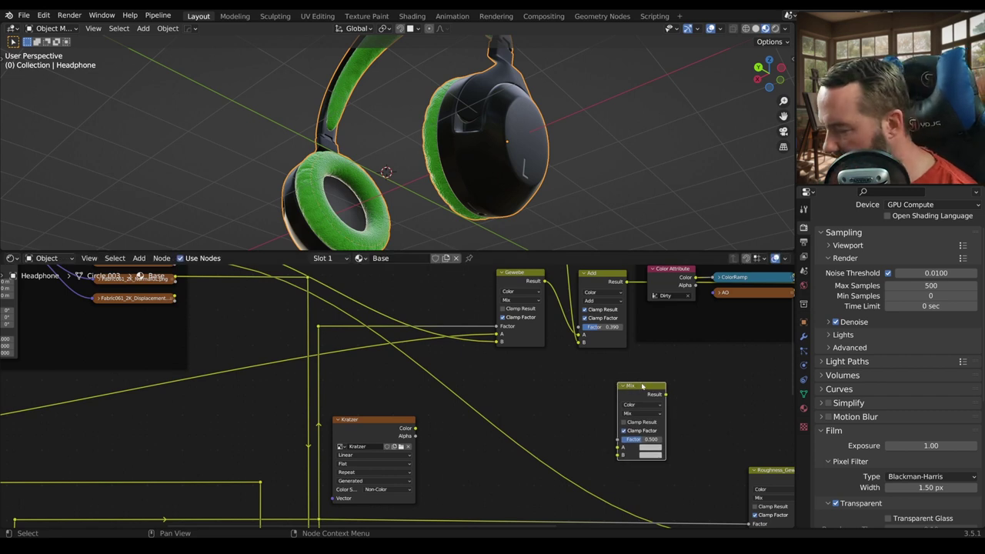
pyautogui.press('F2')
pyautogui.write('Kratzer')
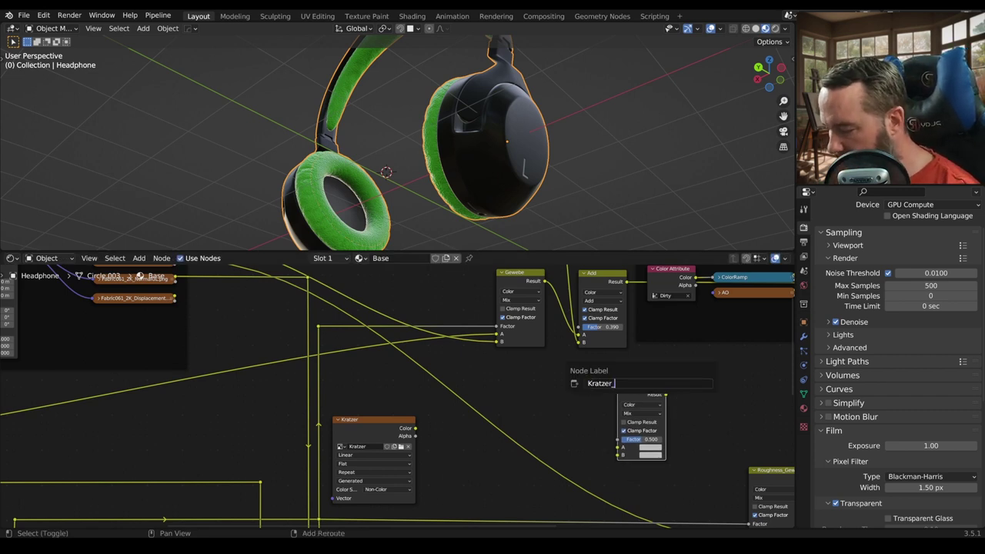
pyautogui.write('_Col')
pyautogui.press('Return')
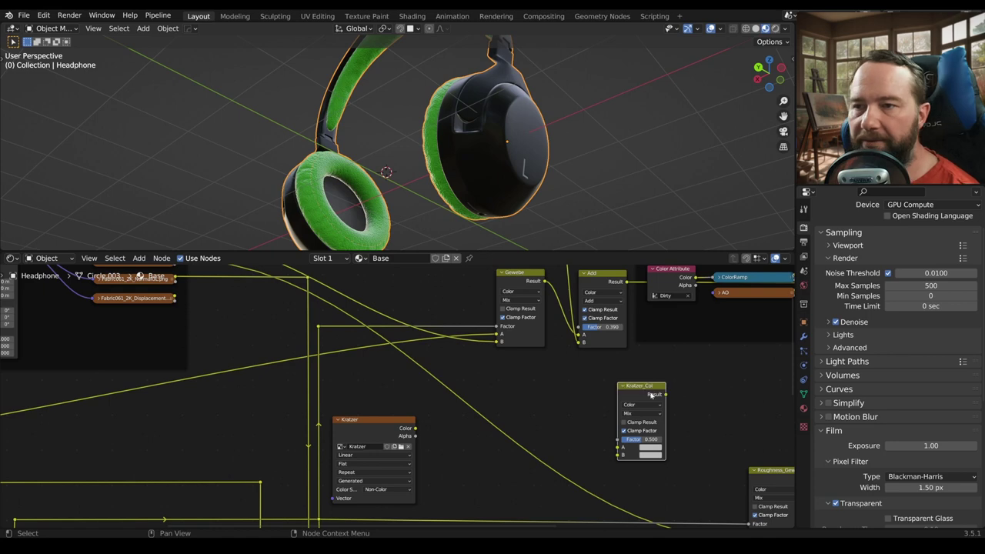
pyautogui.moveTo(636, 391); pyautogui.dragTo(430, 342)
pyautogui.scroll(-2, 429, 342)
pyautogui.moveTo(430, 343); pyautogui.dragTo(561, 376, button='middle')
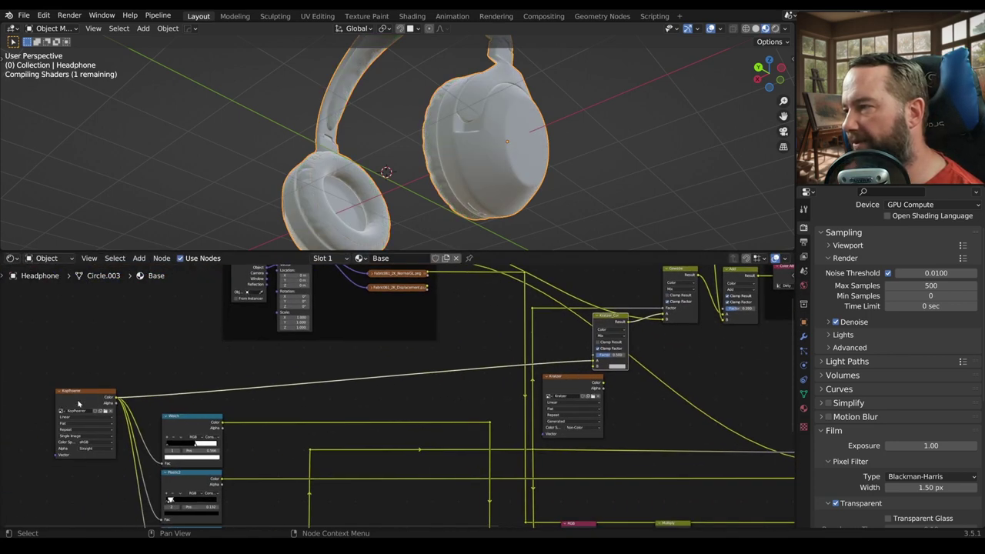
pyautogui.moveTo(695, 352); pyautogui.dragTo(550, 351, button='middle')
pyautogui.scroll(2, 550, 352)
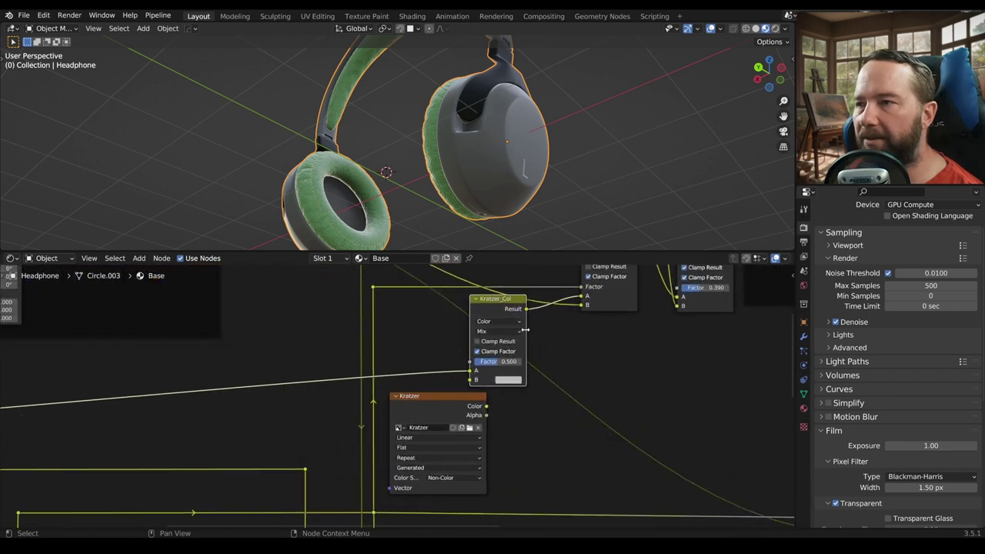
pyautogui.moveTo(526, 295); pyautogui.dragTo(449, 332, button='middle')
pyautogui.moveTo(446, 333)
pyautogui.mouseDown()
pyautogui.moveTo(468, 281)
pyautogui.moveTo(469, 328)
pyautogui.mouseUp()
# - Make Kratzer_Col a Color mix in Add mode and move the Kratzer texture closer
pyautogui.click(467, 295)
pyautogui.click(454, 322)
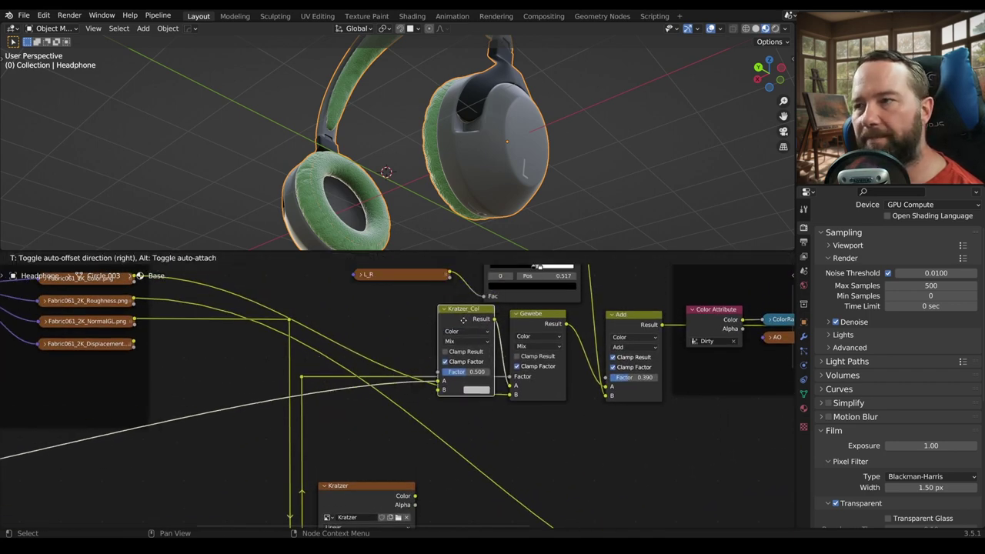
pyautogui.click(472, 352)
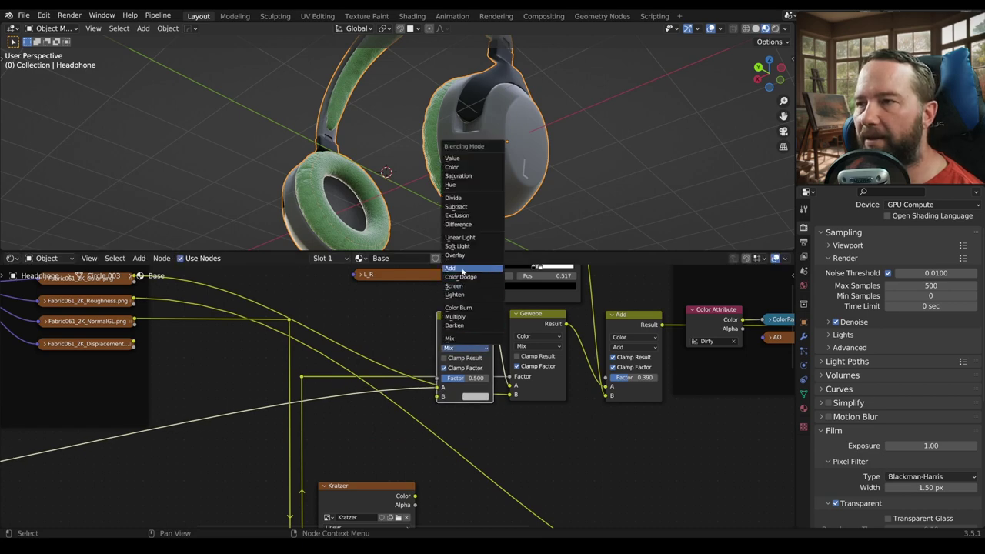
pyautogui.click(466, 268)
pyautogui.moveTo(466, 406); pyautogui.dragTo(470, 351, button='middle')
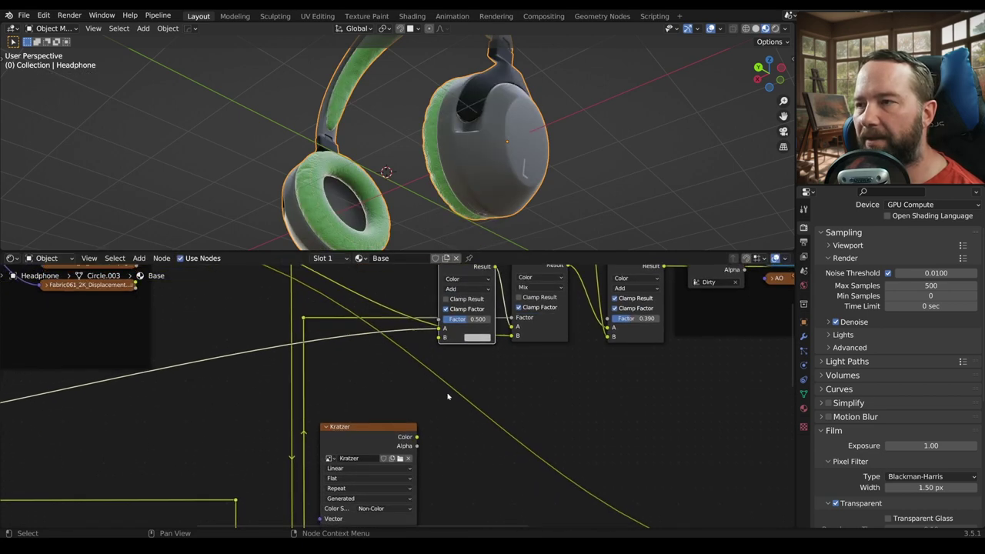
pyautogui.moveTo(387, 428); pyautogui.dragTo(381, 380)
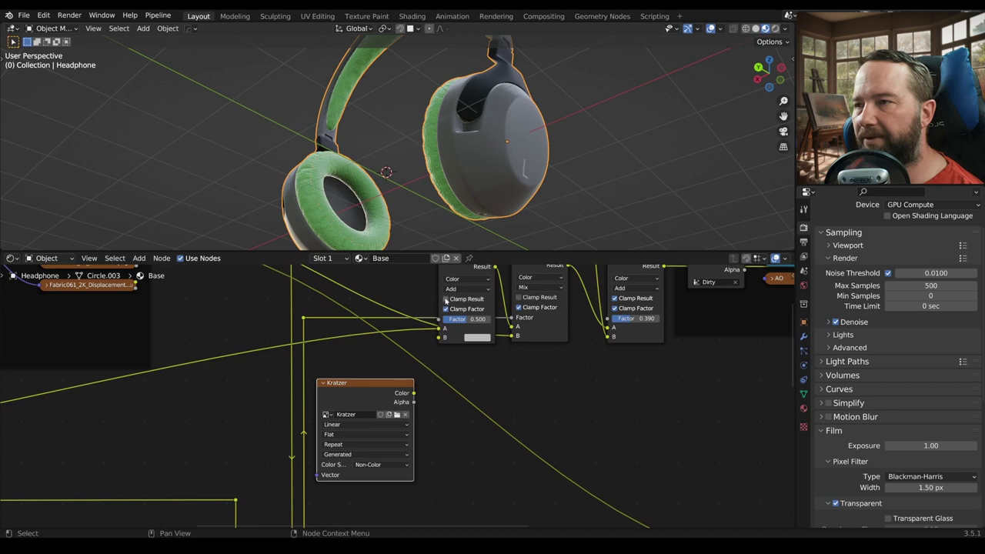
# - Clamp Kratzer_Col, feed Kratzer Color into its B input, and set Factor to 1.000
pyautogui.click(445, 300)
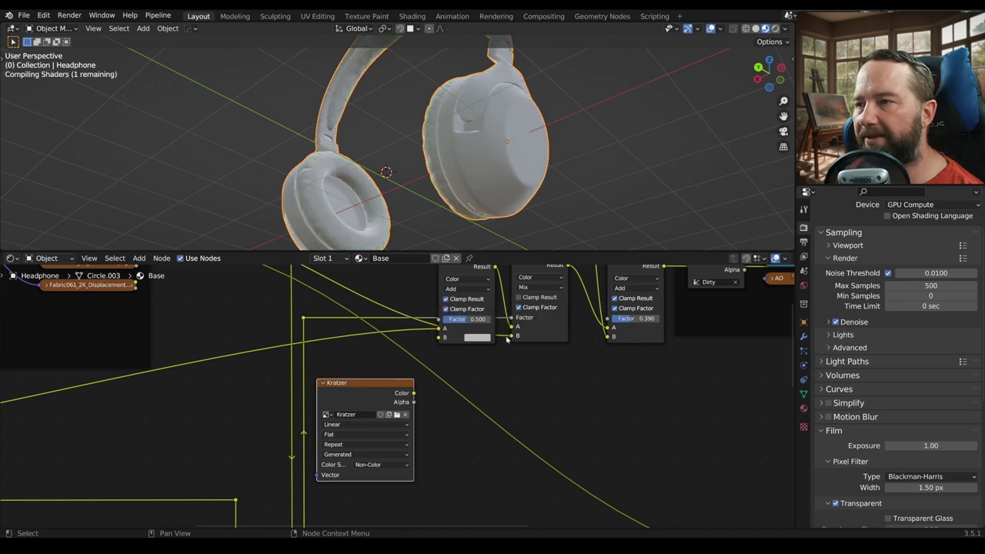
pyautogui.moveTo(507, 340); pyautogui.dragTo(508, 370, button='middle')
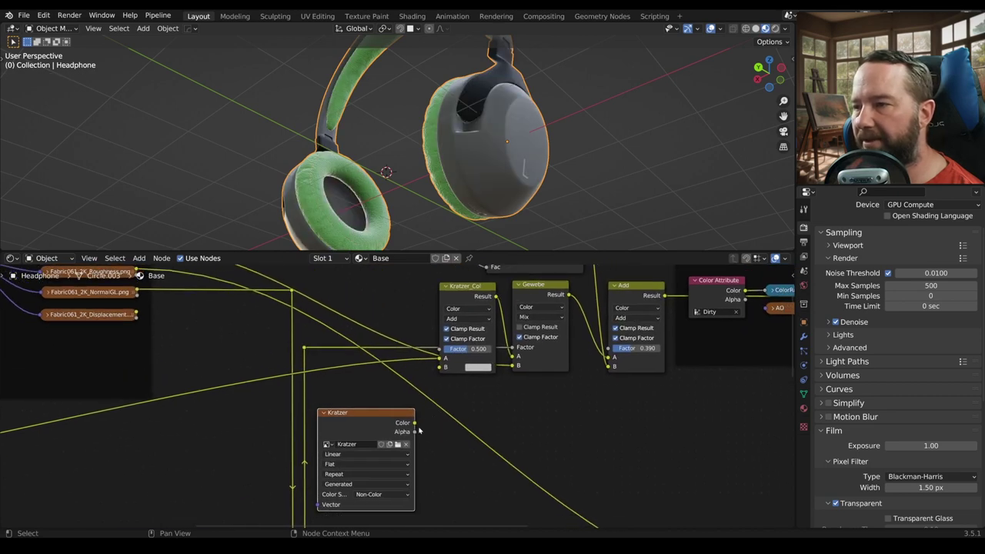
pyautogui.moveTo(414, 422); pyautogui.dragTo(445, 367)
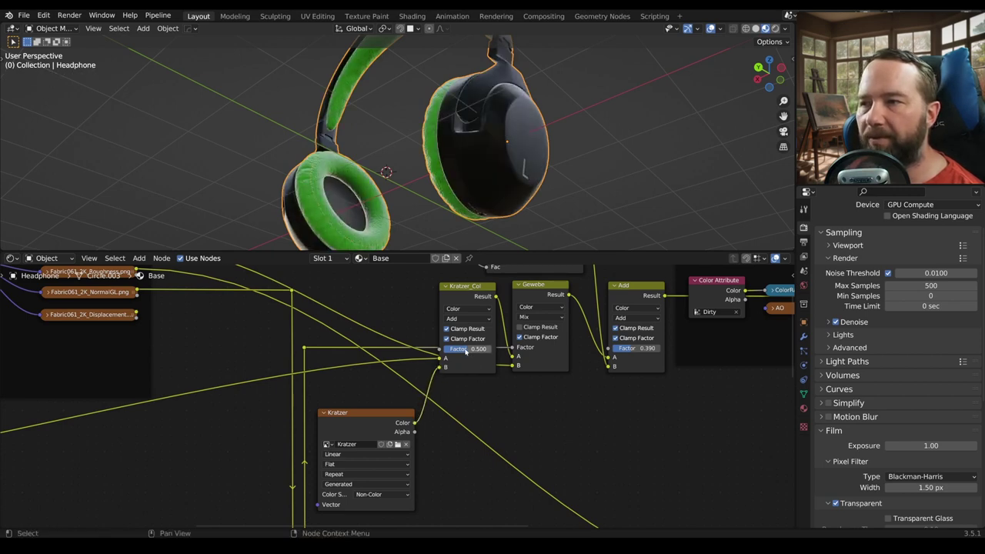
pyautogui.moveTo(466, 350); pyautogui.dragTo(493, 350)
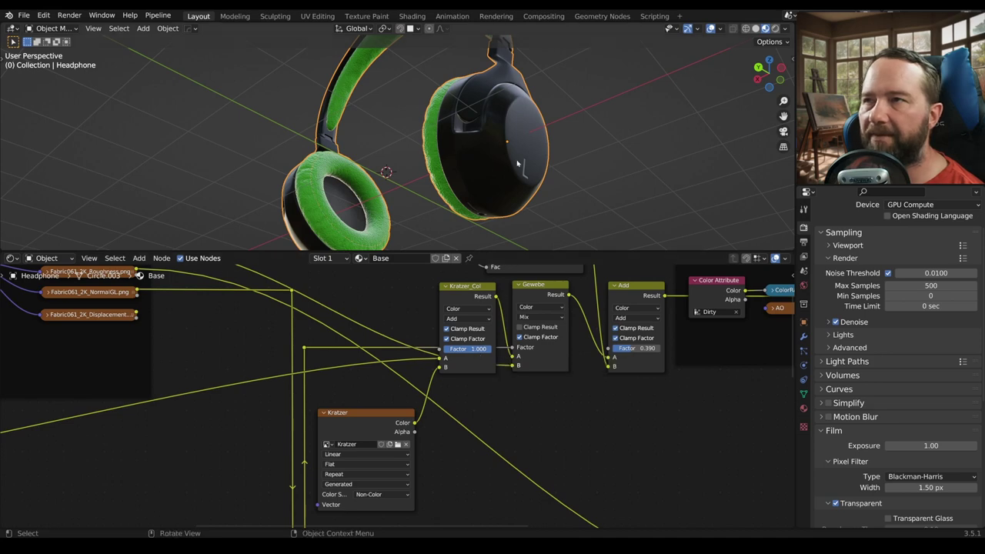
pyautogui.moveTo(522, 169); pyautogui.dragTo(469, 173, button='middle')
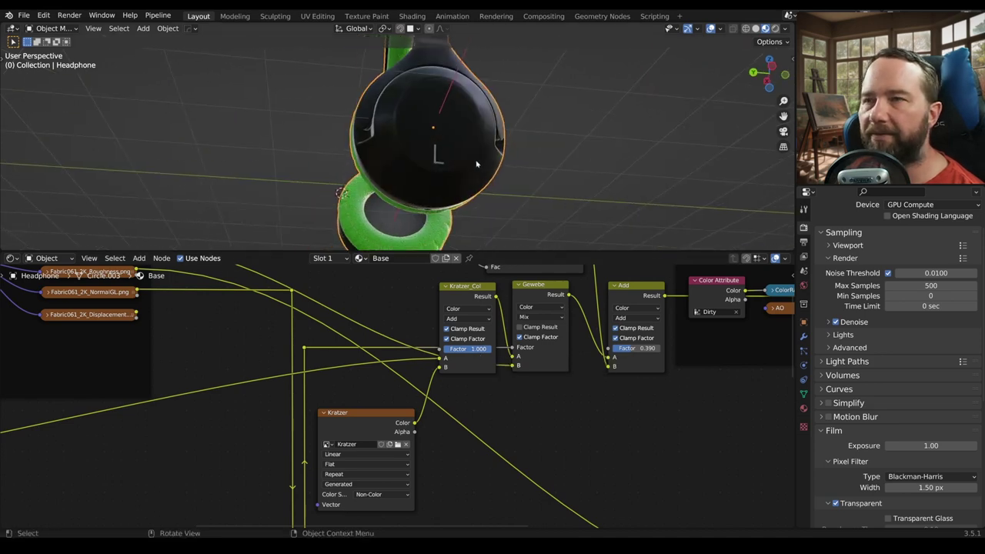
# - Bring the Roughness_Generator node into view and duplicate it with Shift+D
pyautogui.scroll(-2, 497, 344)
pyautogui.scroll(-1, 456, 423)
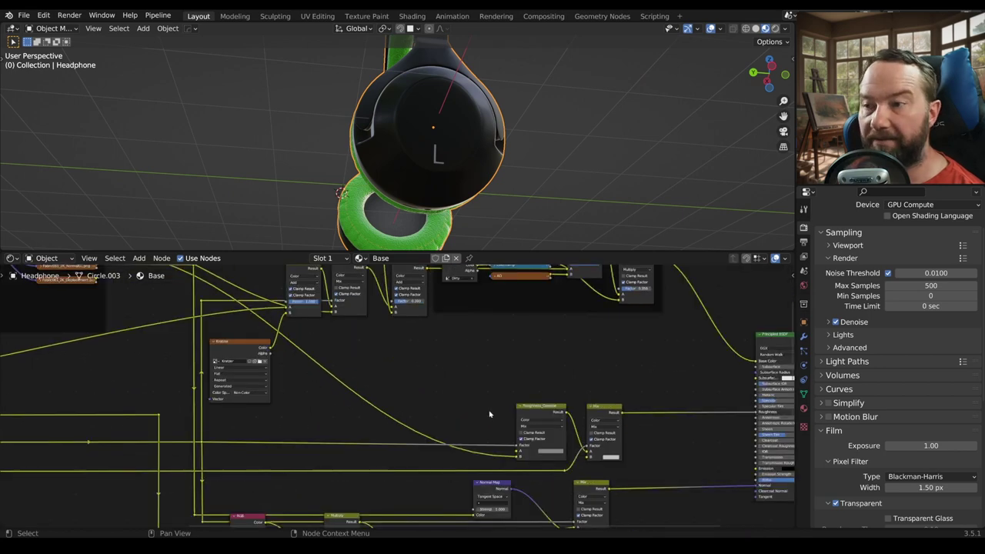
pyautogui.scroll(1, 490, 415)
pyautogui.scroll(1, 491, 412)
pyautogui.scroll(1, 493, 408)
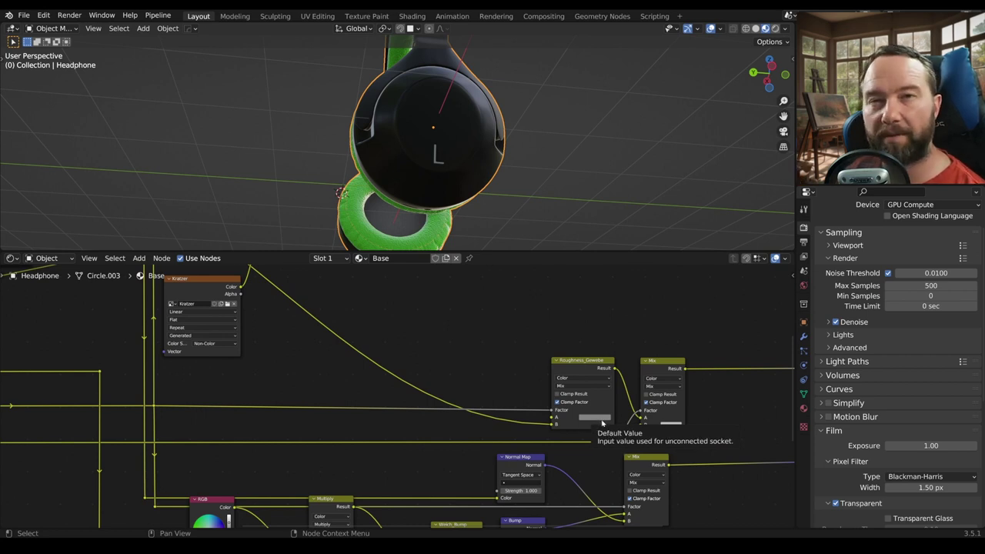
pyautogui.moveTo(526, 366); pyautogui.dragTo(588, 408, button='middle')
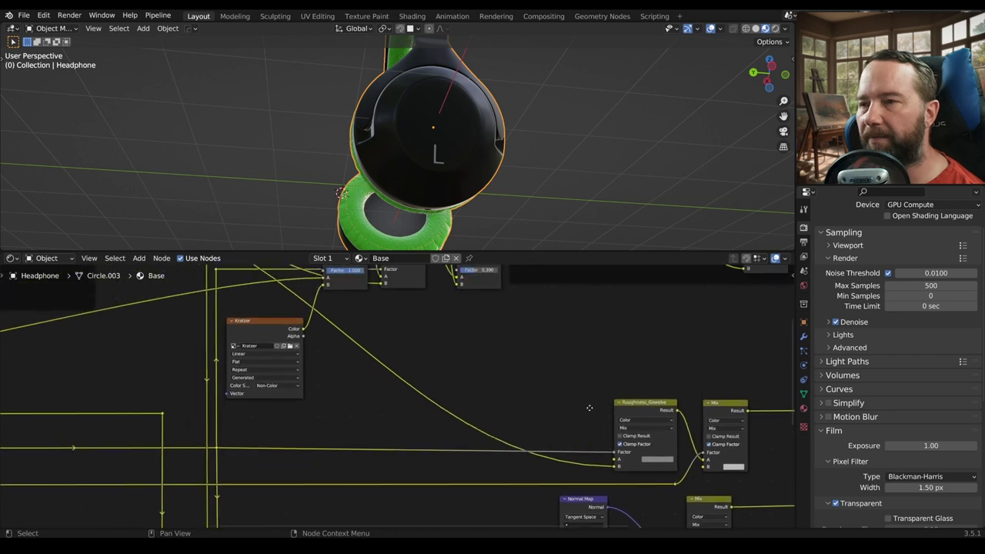
pyautogui.scroll(-1, 589, 408)
pyautogui.moveTo(510, 398); pyautogui.dragTo(433, 351, button='middle')
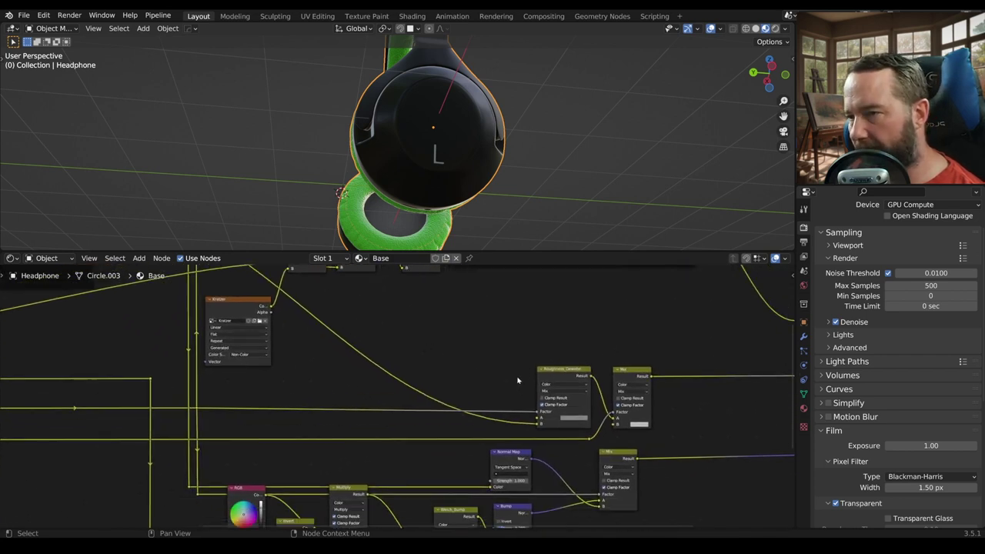
pyautogui.click(562, 385)
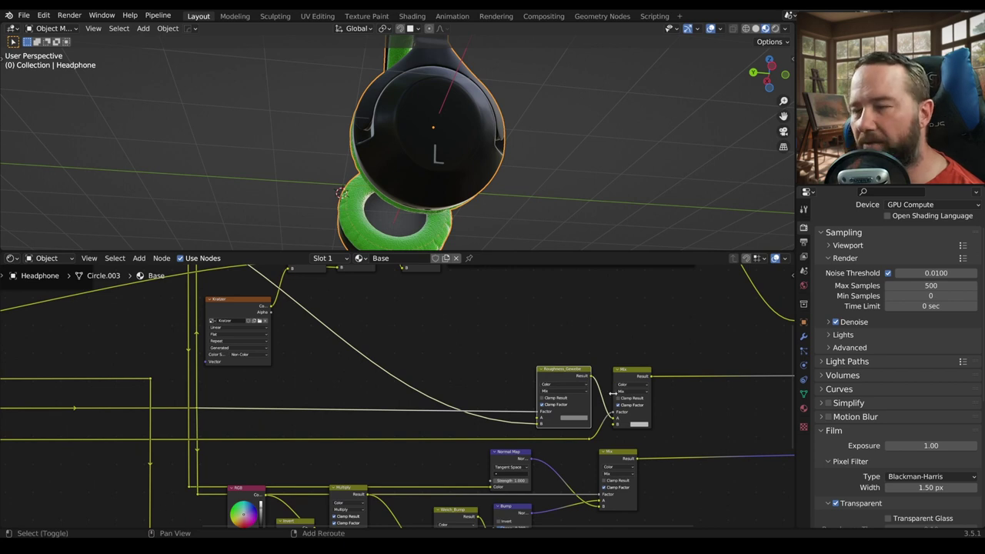
pyautogui.hotkey('shift', 'd')
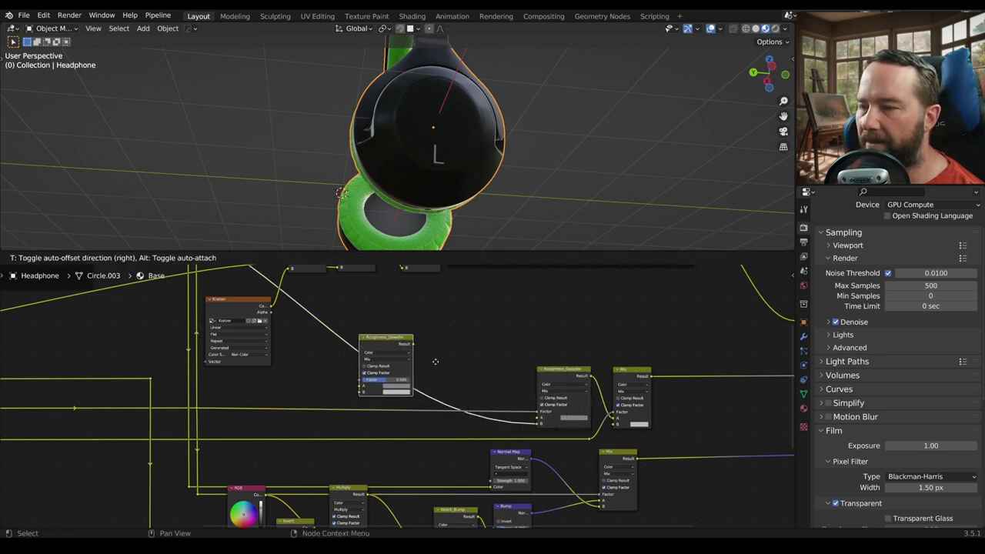
# - Place the copy above the original, link Kratzer Color to its B input, and set Add blending
pyautogui.click(500, 341)
pyautogui.scroll(1, 476, 348)
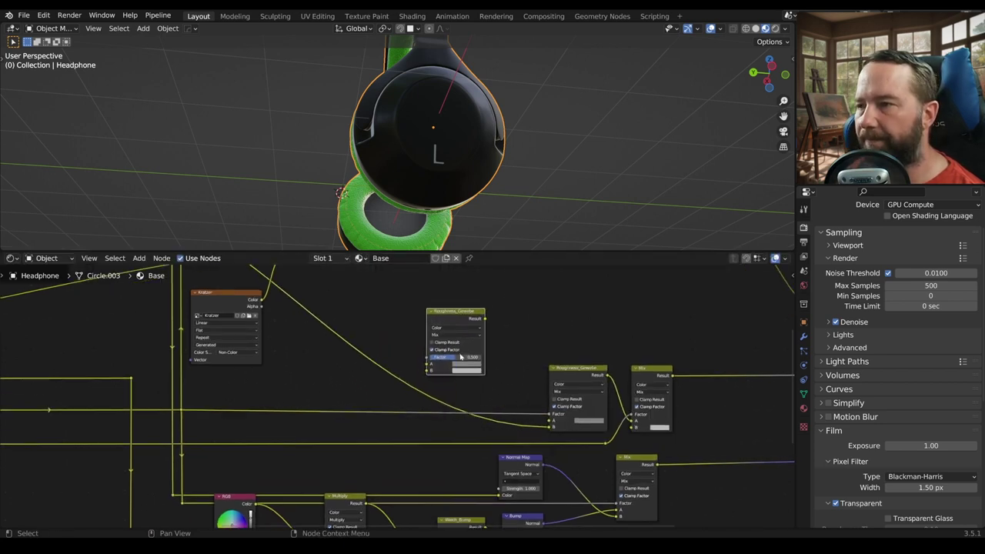
pyautogui.moveTo(482, 383); pyautogui.dragTo(489, 410, button='middle')
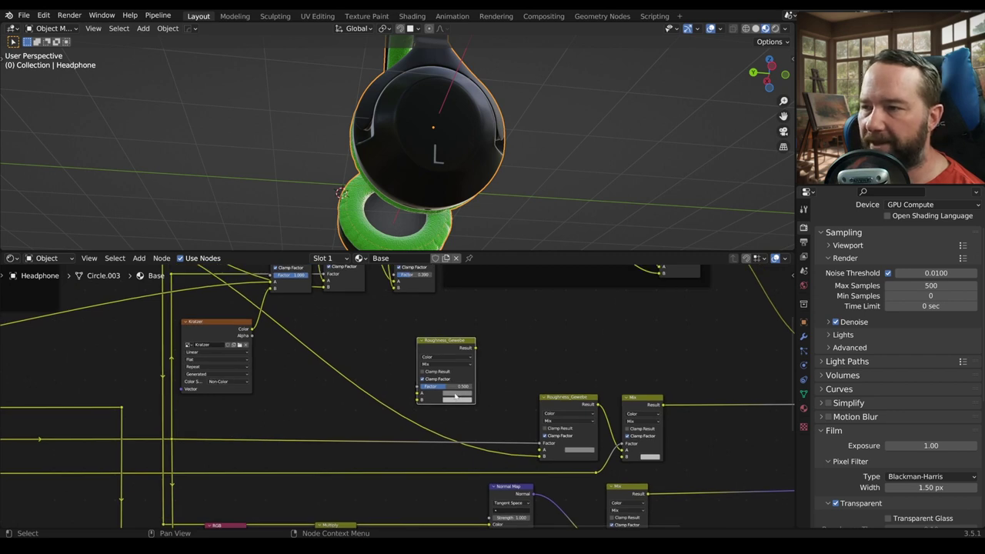
pyautogui.moveTo(251, 333); pyautogui.dragTo(418, 401)
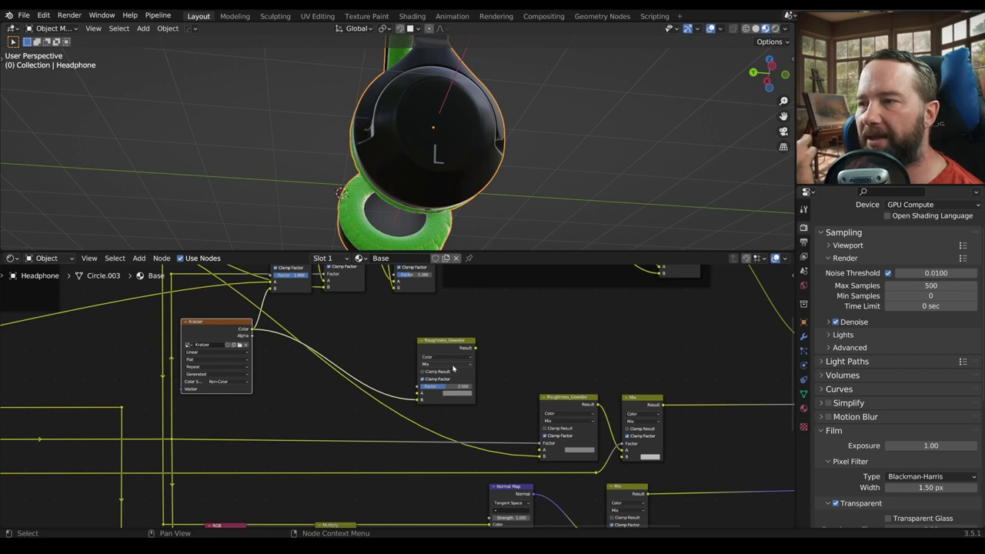
pyautogui.click(451, 365)
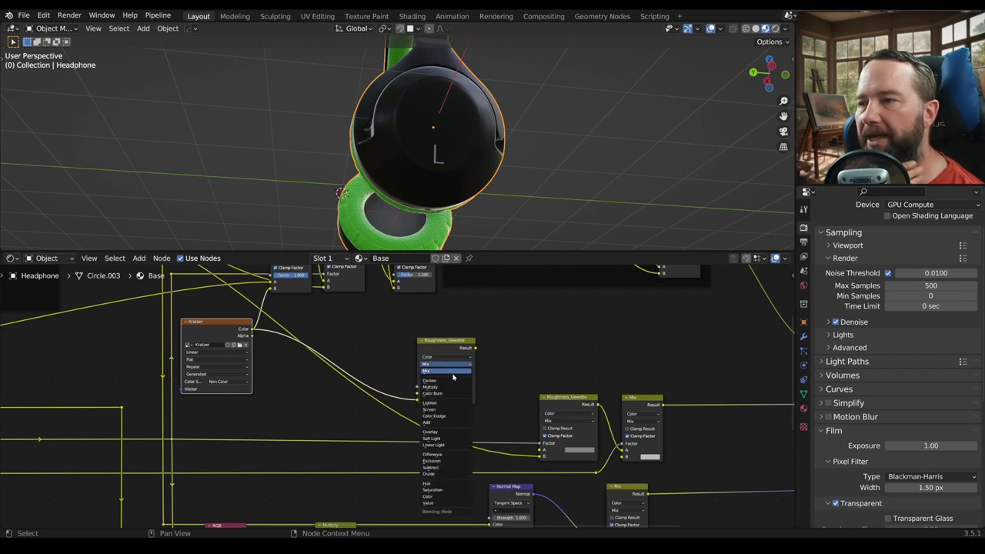
pyautogui.click(450, 422)
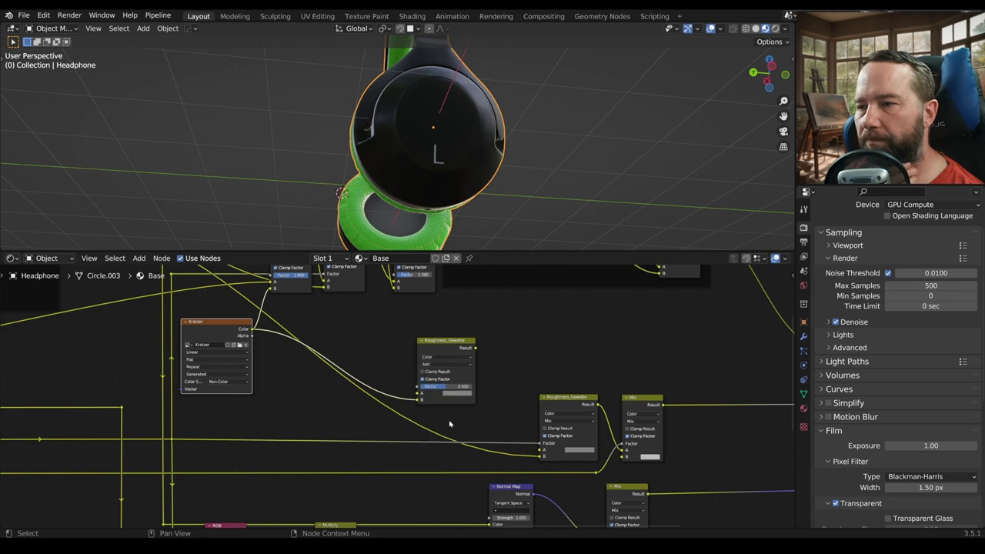
# - Enable Clamp Result and feed the copy's Result into Roughness_Gewebe
pyautogui.click(544, 428)
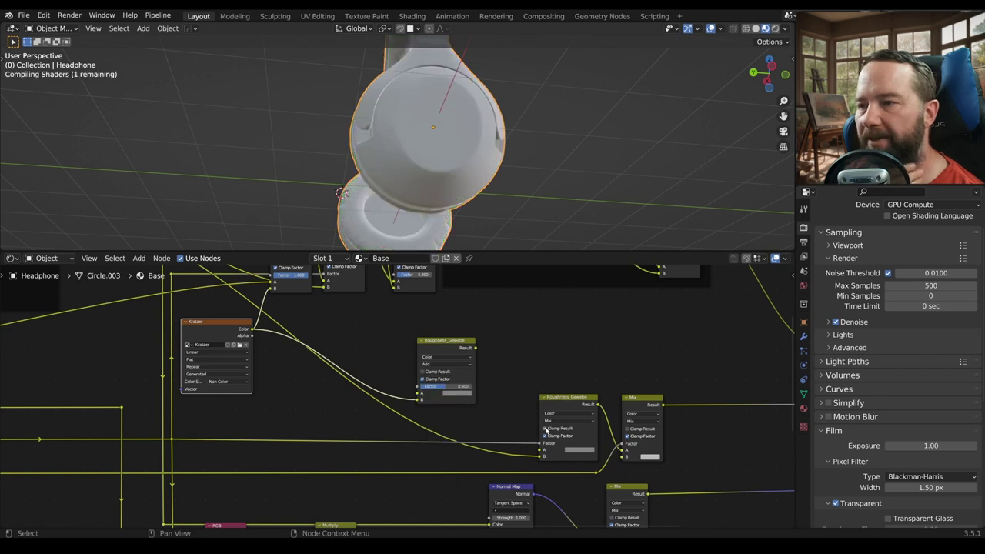
pyautogui.click(422, 372)
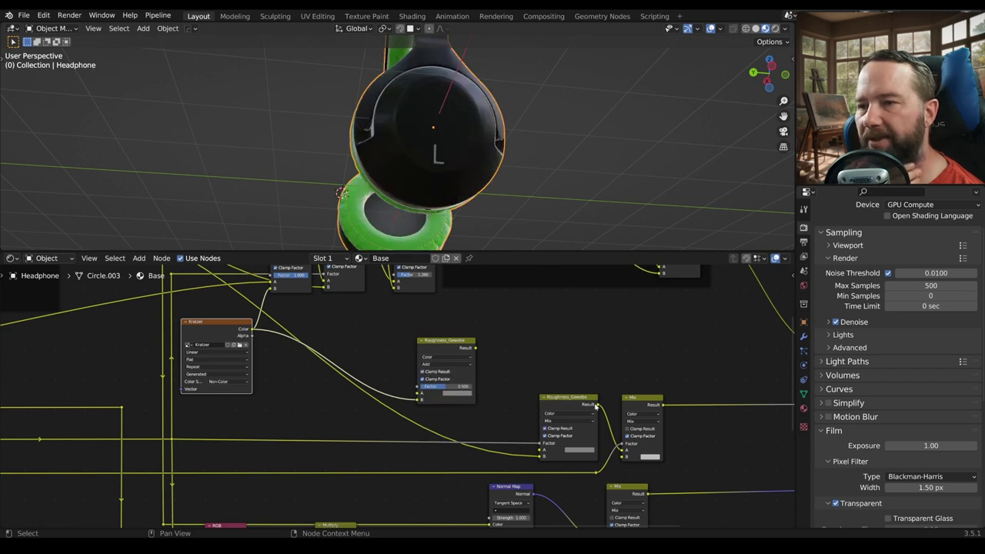
pyautogui.click(628, 429)
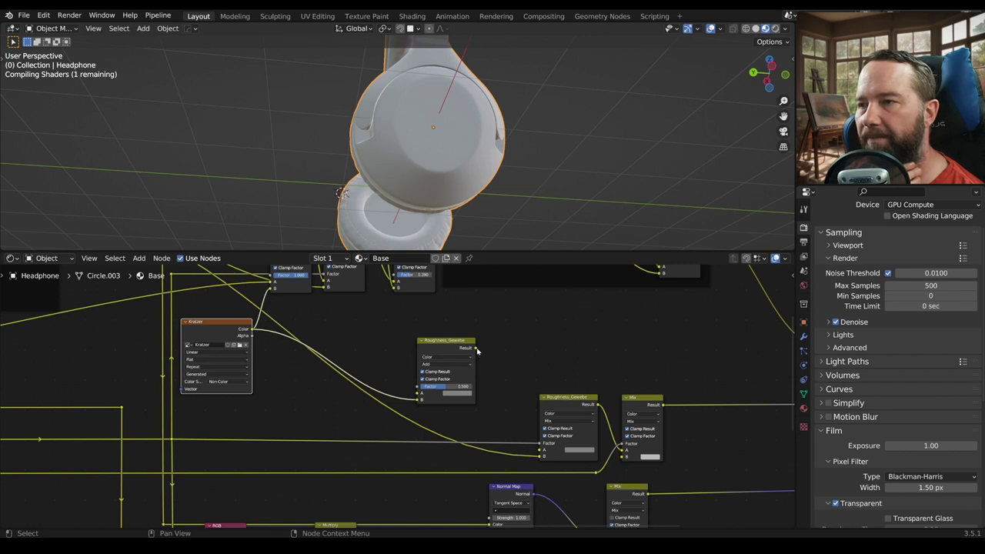
pyautogui.moveTo(477, 350)
pyautogui.mouseDown()
pyautogui.moveTo(531, 446)
pyautogui.moveTo(541, 444)
pyautogui.mouseUp()
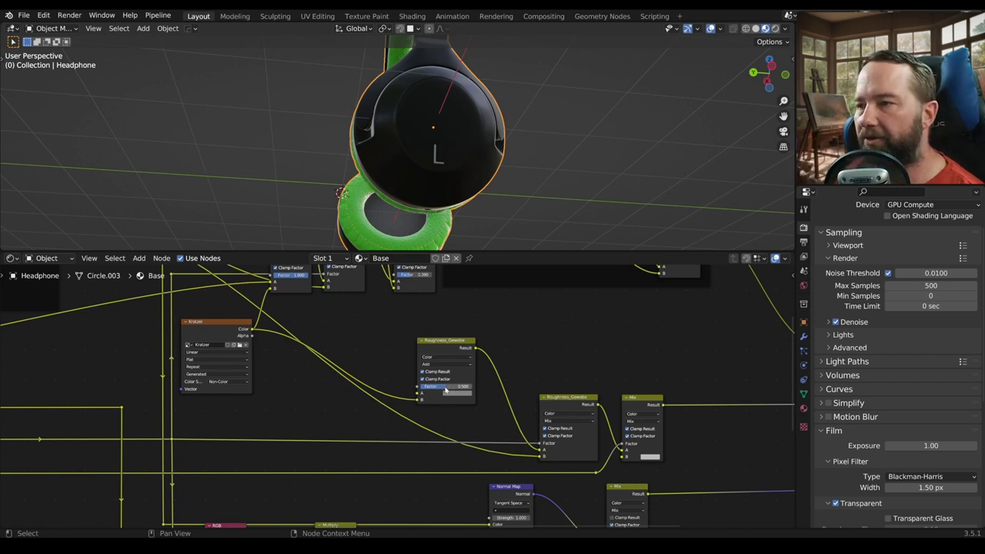
pyautogui.moveTo(444, 350); pyautogui.dragTo(470, 405)
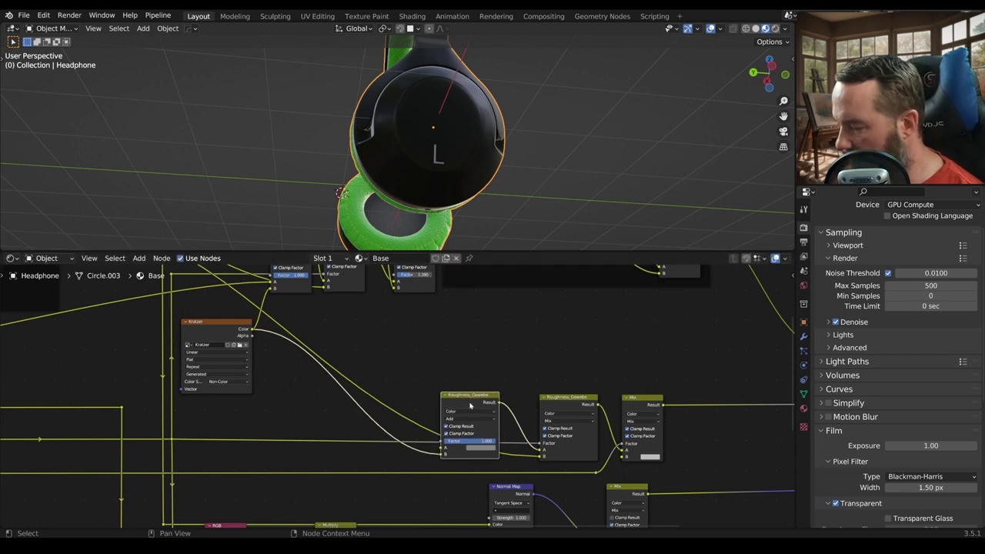
# - Relabel the copied node from Roughness_Gewebe to Roughness_Alu
pyautogui.press('F2')
pyautogui.click(482, 403)
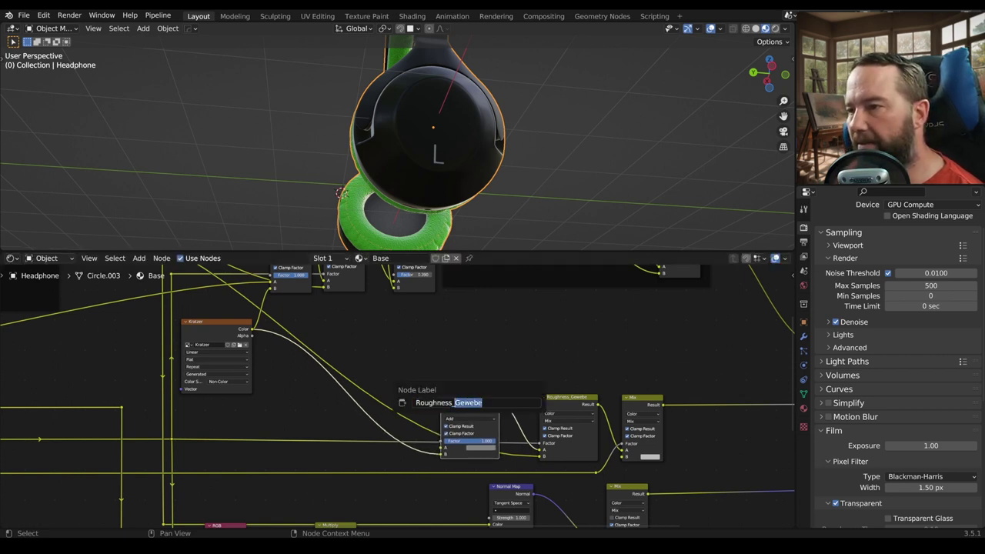
pyautogui.doubleClick(459, 402)
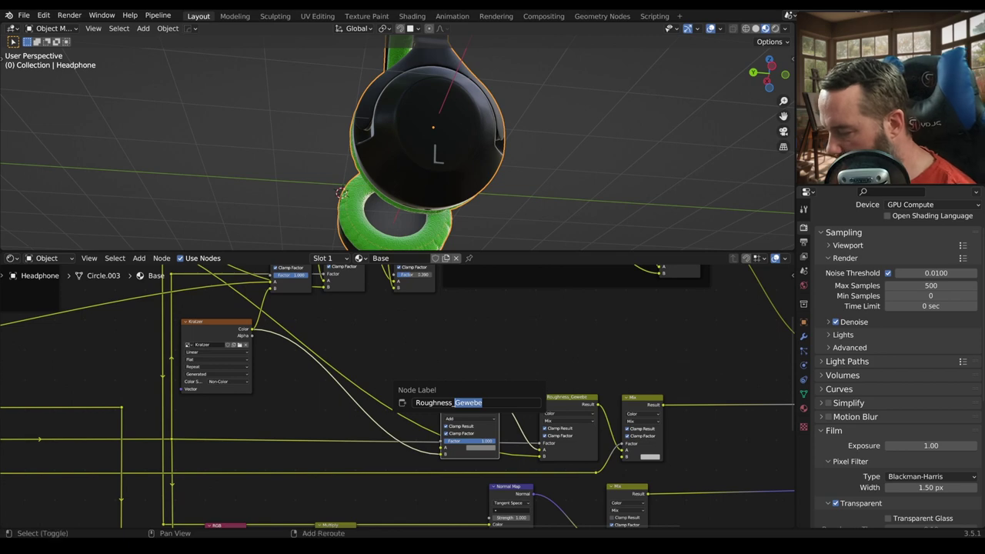
pyautogui.write('Alu')
pyautogui.press('Return')
pyautogui.scroll(-3, 444, 463)
pyautogui.moveTo(444, 463); pyautogui.dragTo(539, 352, button='middle')
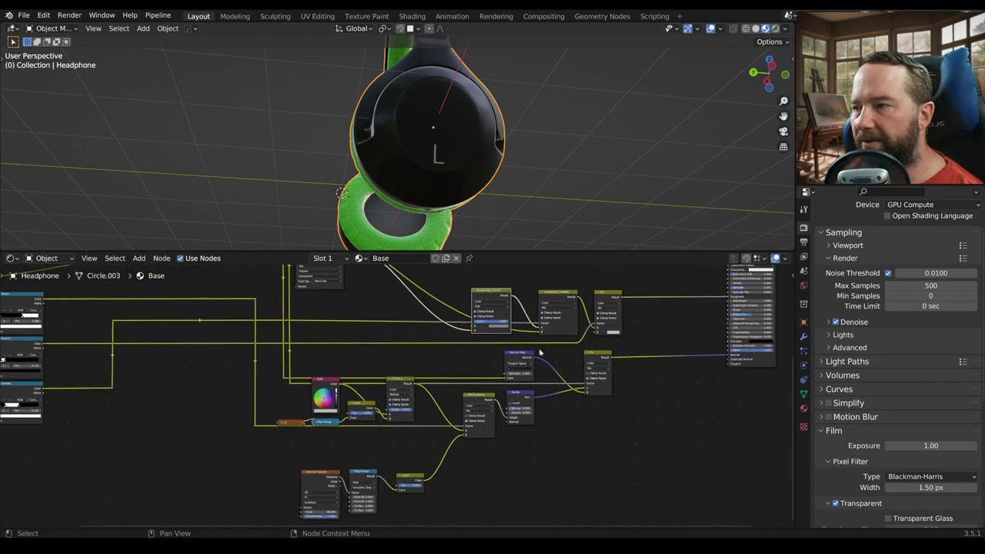
# - Drag the RGB node far left past the Invert and Multiply nodes, then zoom back out
pyautogui.scroll(2, 531, 362)
pyautogui.scroll(2, 502, 398)
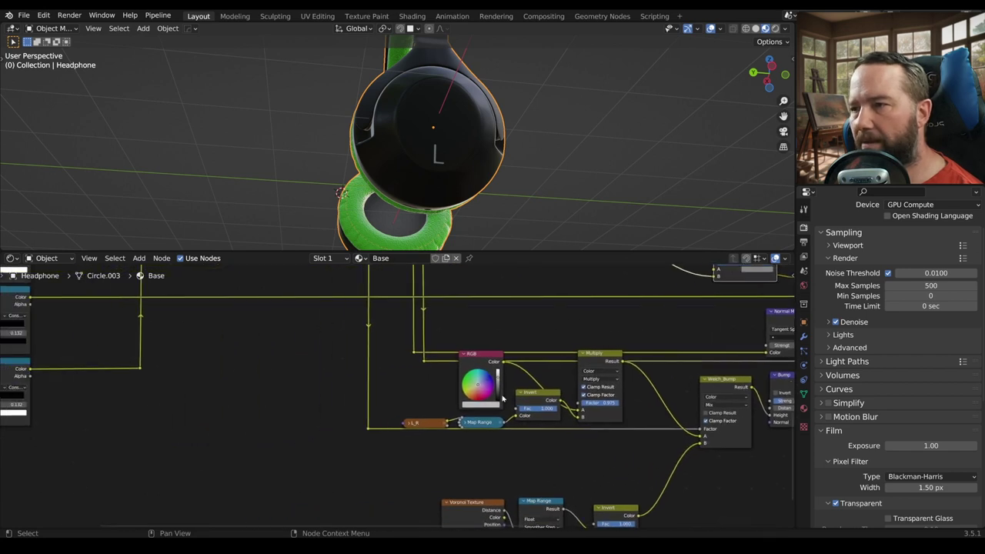
pyautogui.moveTo(477, 366); pyautogui.dragTo(269, 380)
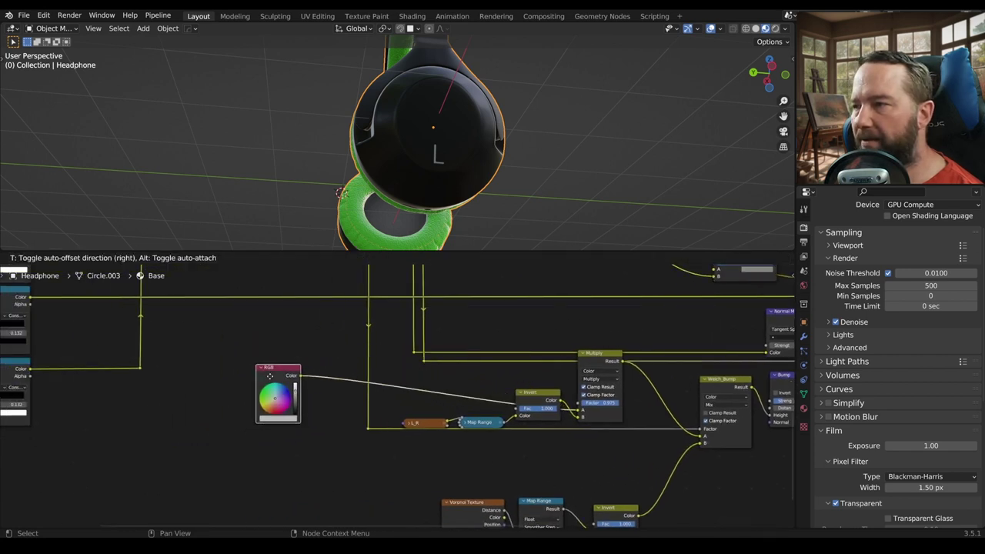
pyautogui.moveTo(269, 380); pyautogui.dragTo(135, 390)
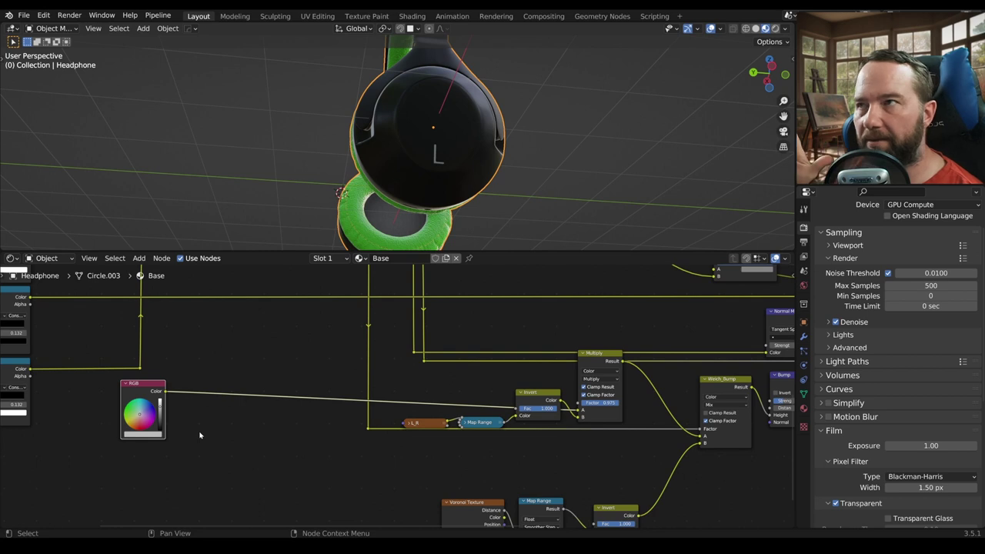
pyautogui.moveTo(215, 409); pyautogui.dragTo(330, 411, button='middle')
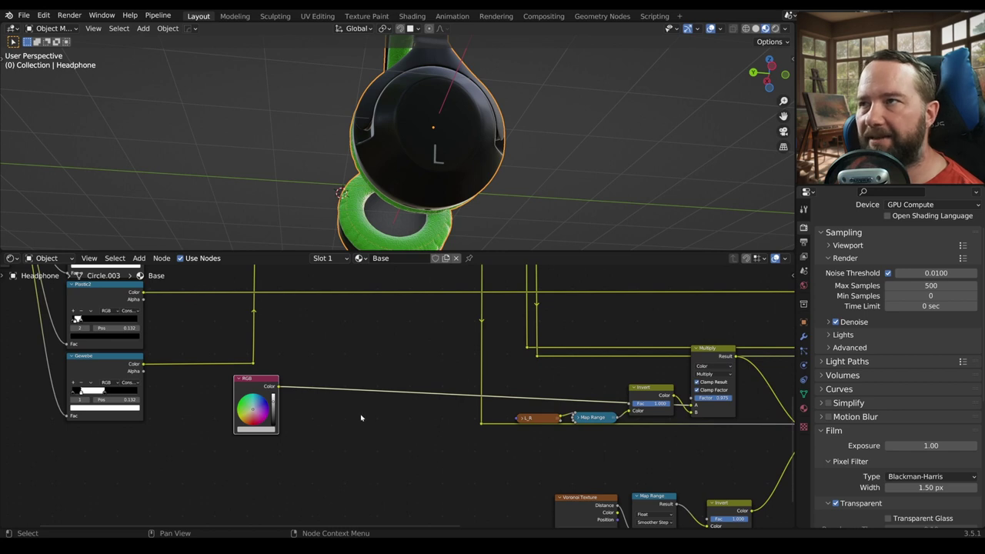
pyautogui.scroll(-2, 348, 400)
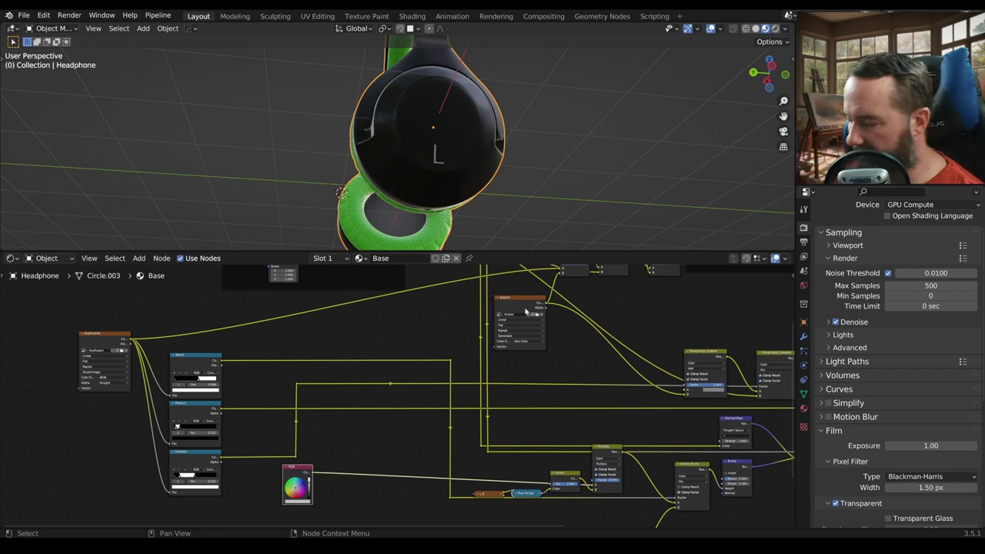
# - Add an Invert node beside the RGB node and wire the Kratzer Color output into it
pyautogui.hotkey('shift', 'a')
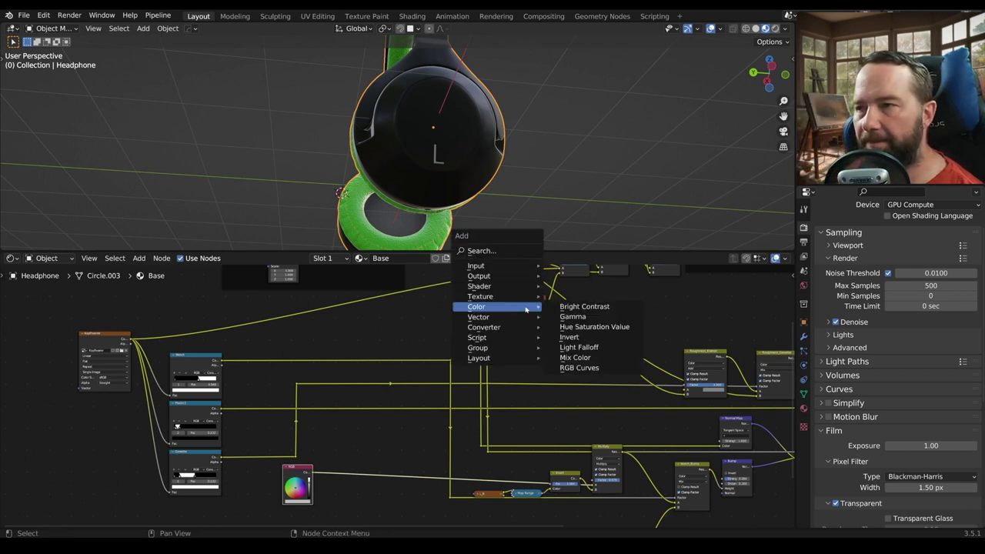
pyautogui.click(569, 337)
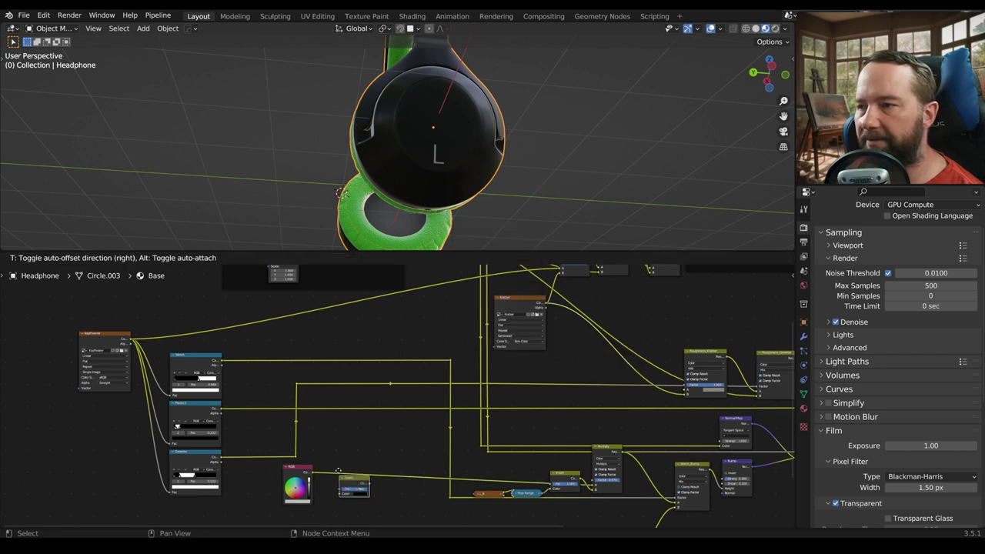
pyautogui.click(383, 441)
pyautogui.moveTo(544, 305); pyautogui.dragTo(368, 447)
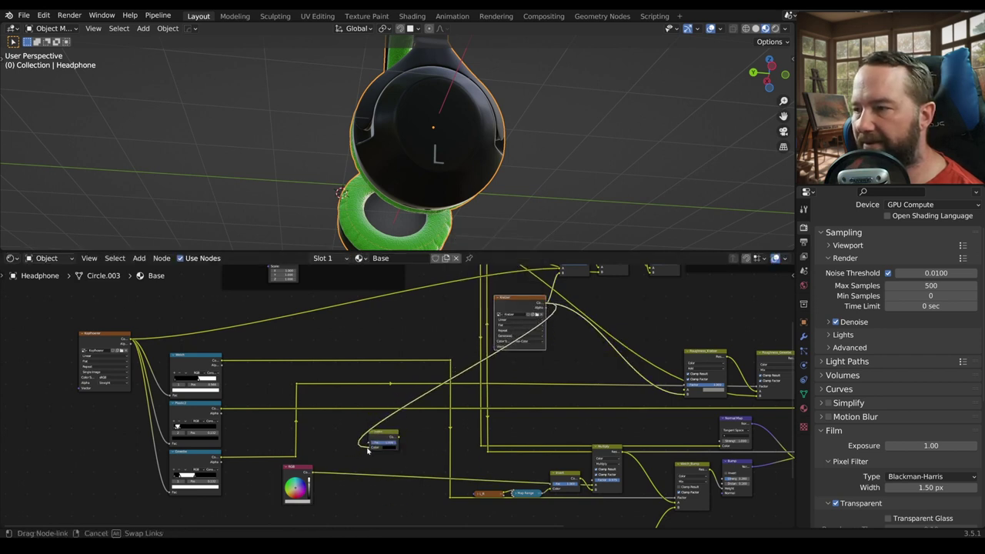
# - Move the Invert node lower left and bring up the Converter add-node list
pyautogui.scroll(1, 400, 423)
pyautogui.scroll(1, 408, 412)
pyautogui.scroll(1, 414, 402)
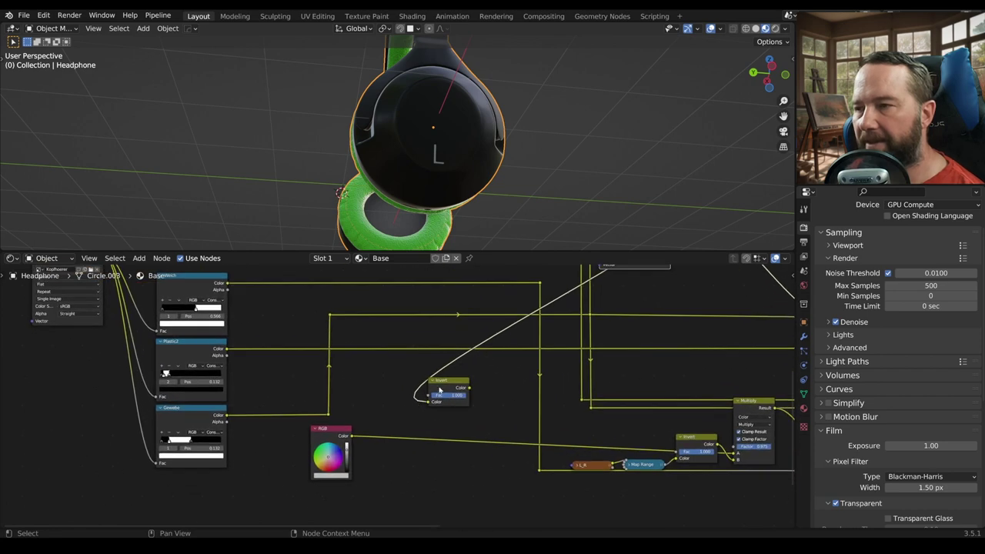
pyautogui.moveTo(454, 389); pyautogui.dragTo(392, 403)
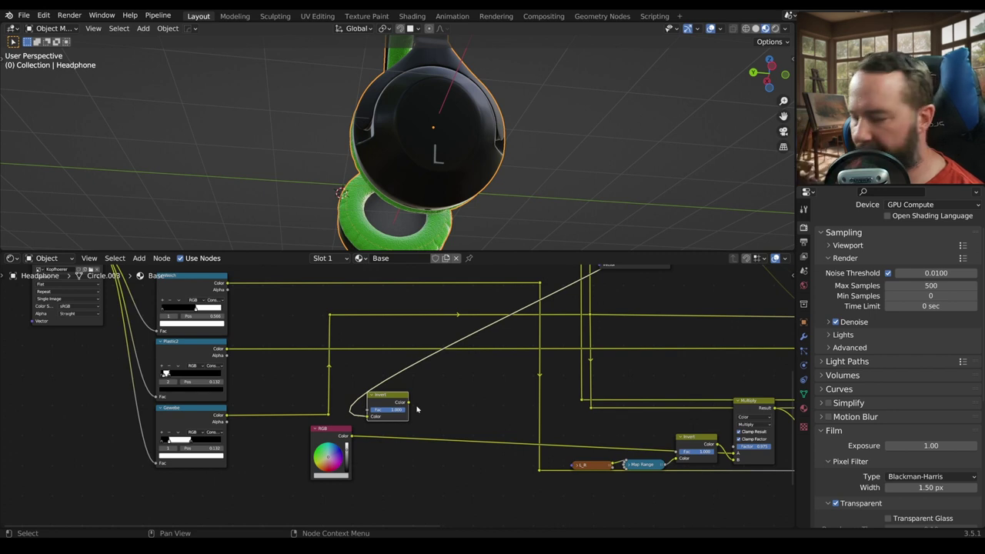
pyautogui.hotkey('shift', 'a')
pyautogui.moveTo(378, 423)
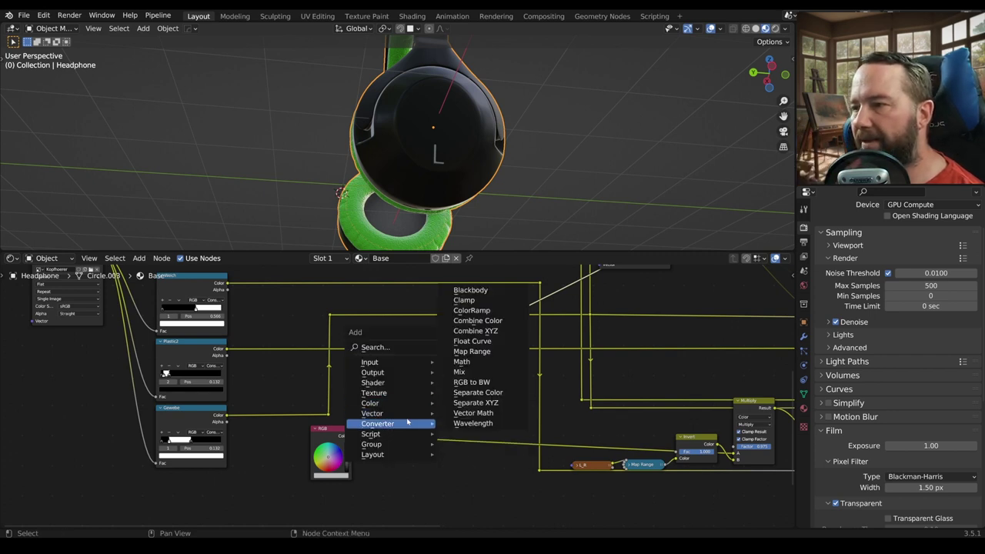
# - Add a Math node fed by the Invert output and set it to Subtract
pyautogui.click(462, 361)
pyautogui.moveTo(410, 408); pyautogui.dragTo(434, 416)
pyautogui.click(442, 403)
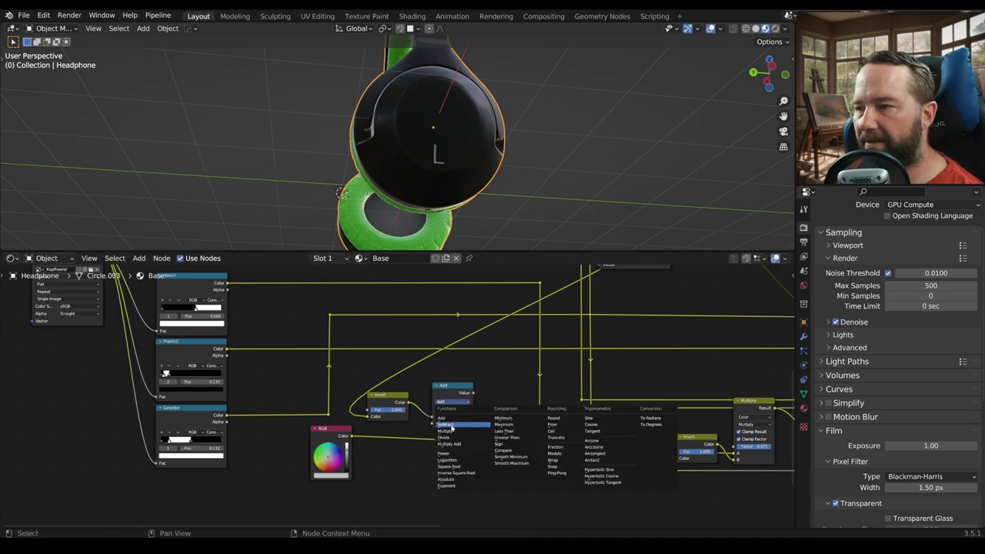
pyautogui.click(445, 424)
# - Link the clamped Subtract (0.500) Value into the Invert node by Map Range, replacing the RGB link
pyautogui.scroll(1, 446, 423)
pyautogui.scroll(1, 418, 390)
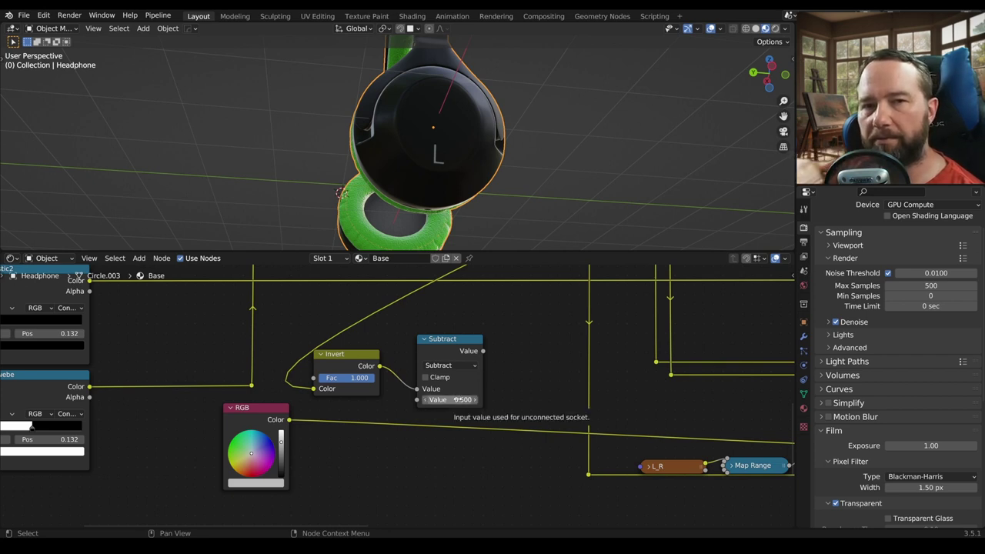
pyautogui.keyDown('ctrl'); pyautogui.scroll(1, 458, 400); pyautogui.keyUp('ctrl')
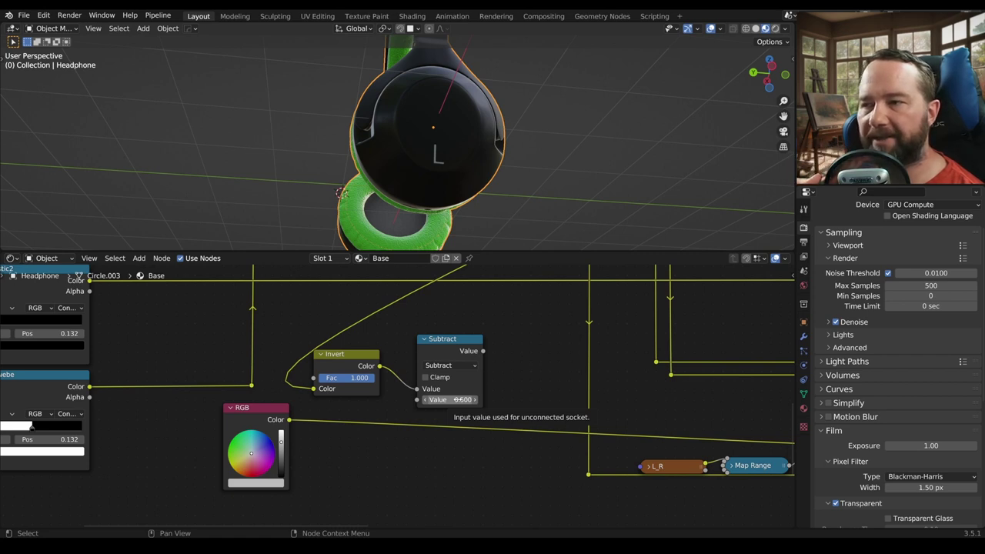
pyautogui.keyDown('ctrl'); pyautogui.scroll(-1, 464, 399); pyautogui.keyUp('ctrl')
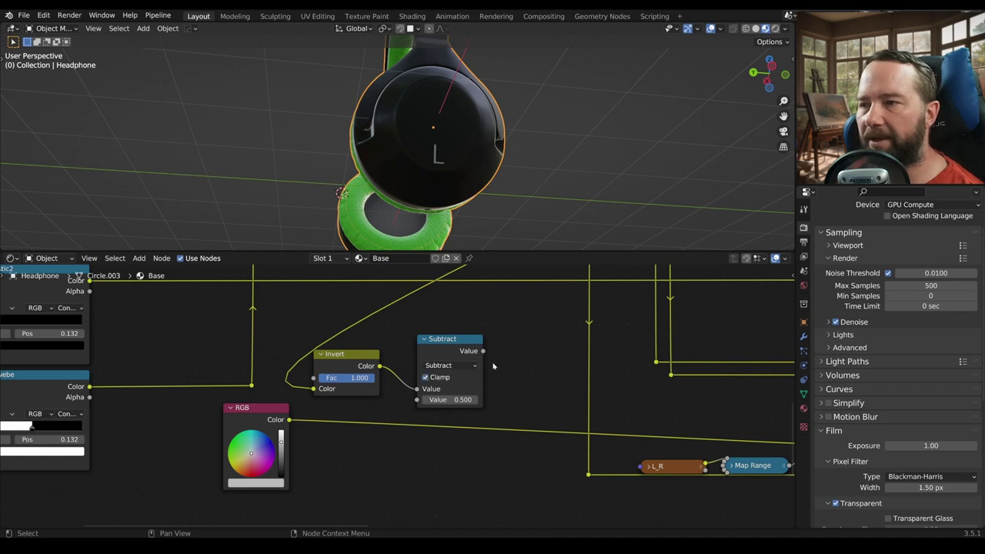
pyautogui.keyDown('ctrl'); pyautogui.hscroll(1, 484, 353); pyautogui.keyUp('ctrl')
pyautogui.keyDown('ctrl'); pyautogui.hscroll(1, 369, 401); pyautogui.keyUp('ctrl')
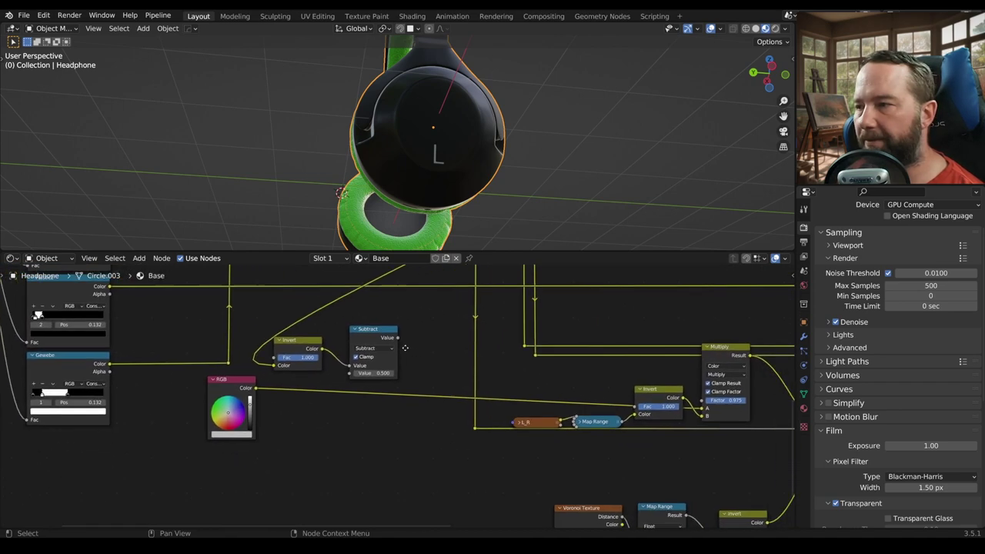
pyautogui.keyDown('ctrl'); pyautogui.hscroll(1, 258, 455); pyautogui.keyUp('ctrl')
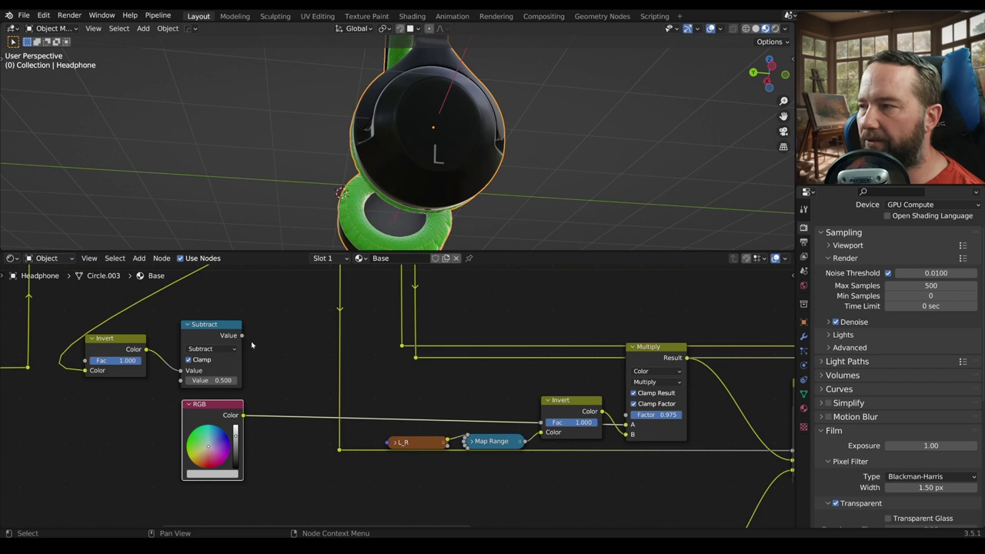
pyautogui.moveTo(242, 337)
pyautogui.mouseDown()
pyautogui.moveTo(545, 391)
pyautogui.moveTo(625, 423)
pyautogui.mouseUp()
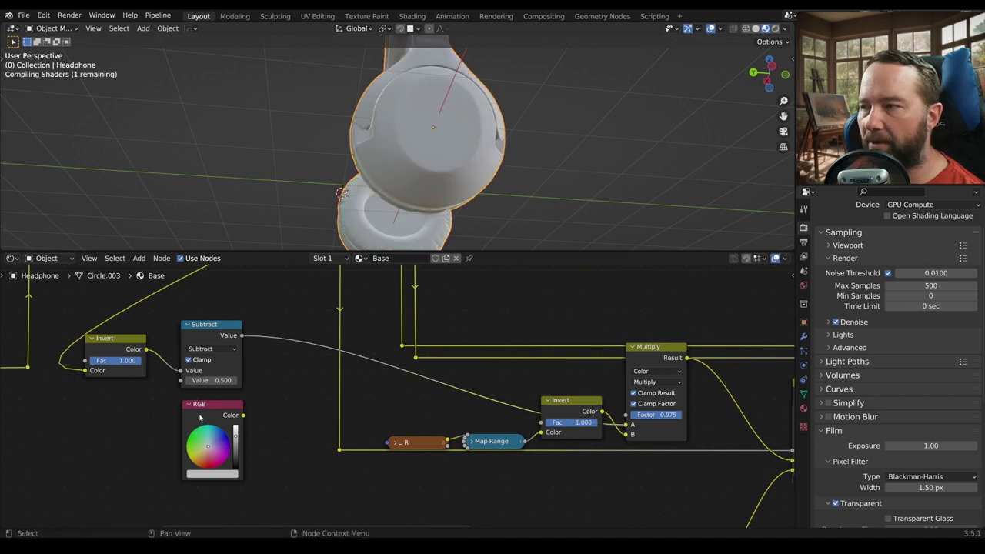
# - Delete the unused RGB node and move the Invert and Subtract nodes lower
pyautogui.moveTo(200, 417); pyautogui.dragTo(213, 427)
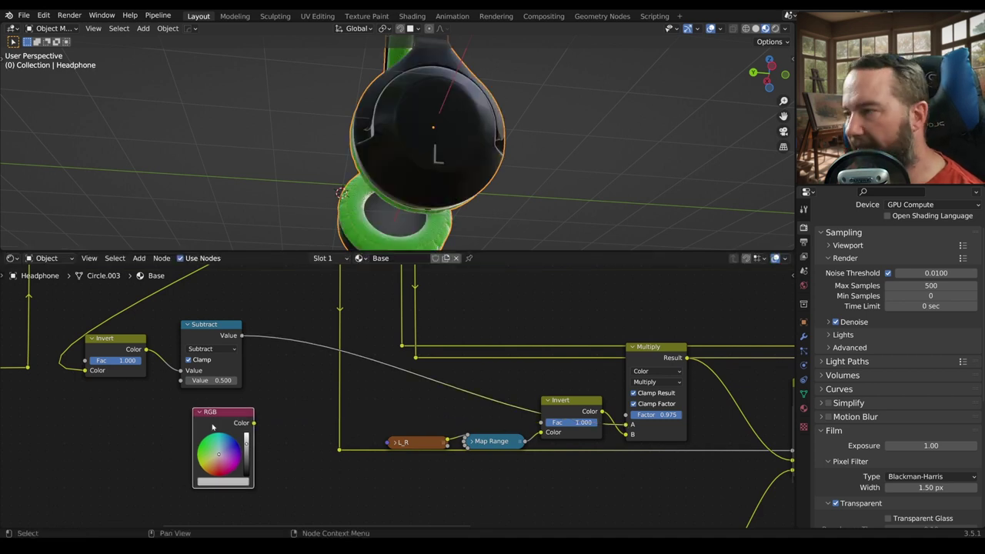
pyautogui.press('x')
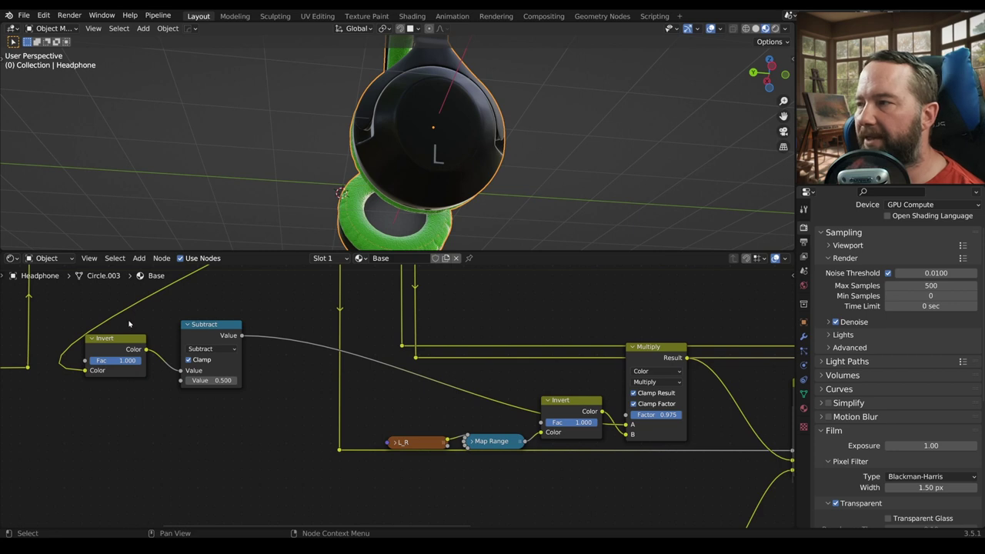
pyautogui.moveTo(231, 404); pyautogui.dragTo(127, 320)
pyautogui.moveTo(199, 336); pyautogui.dragTo(265, 396)
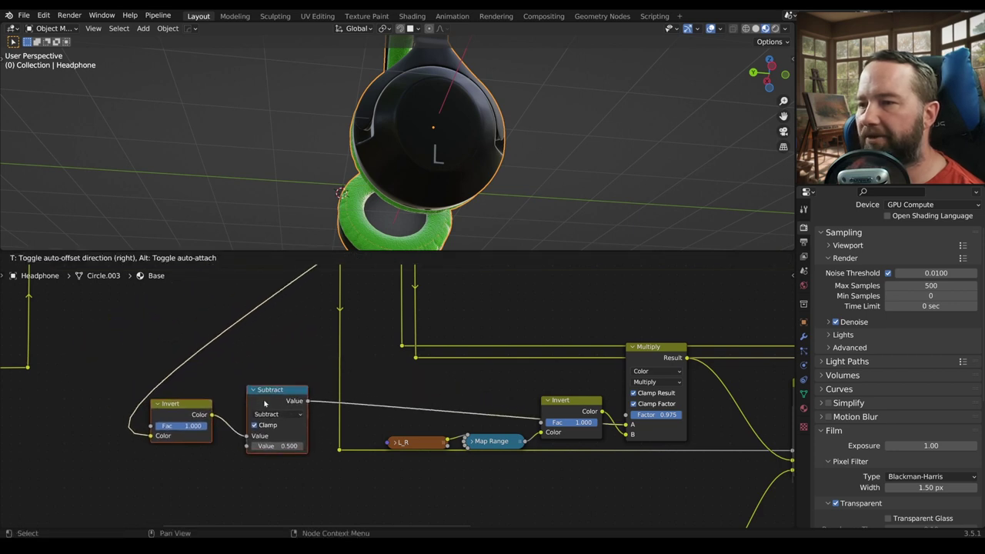
pyautogui.scroll(-2, 294, 408)
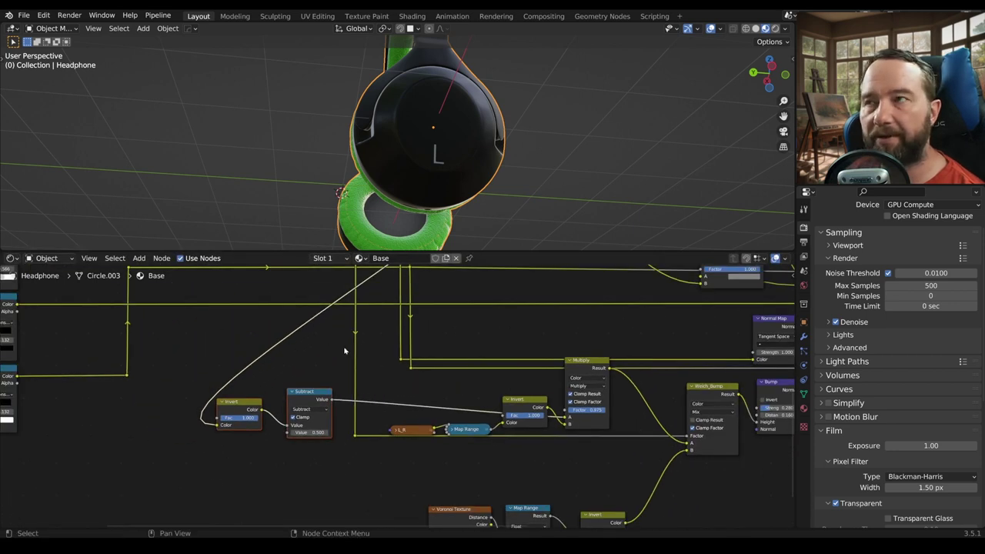
pyautogui.moveTo(385, 154); pyautogui.dragTo(431, 147, button='middle')
pyautogui.scroll(-2, 401, 384)
pyautogui.scroll(-1, 416, 396)
pyautogui.scroll(-2, 431, 406)
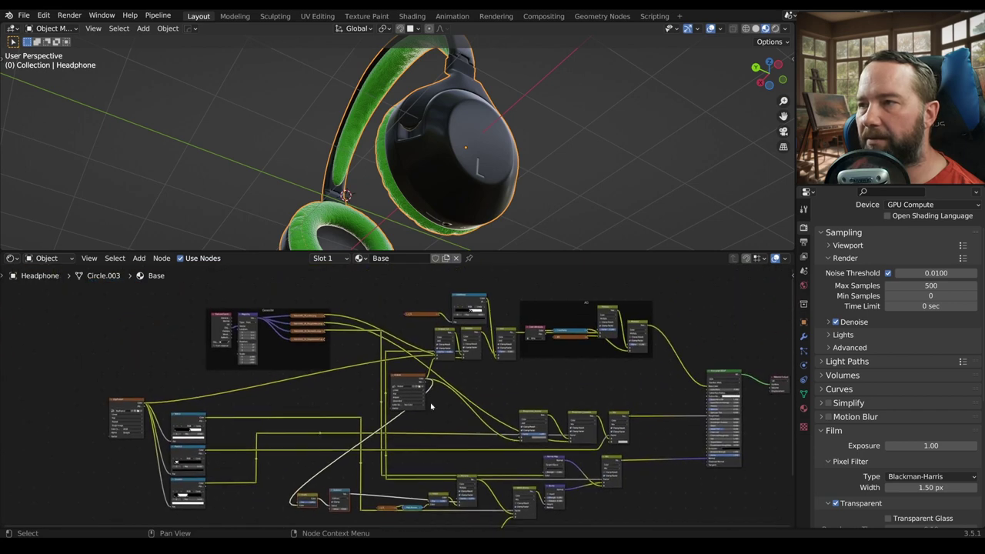
# - Shift the Kratzer node left and add a reroute on its colour link, pulled toward Invert
pyautogui.moveTo(411, 382); pyautogui.dragTo(343, 381)
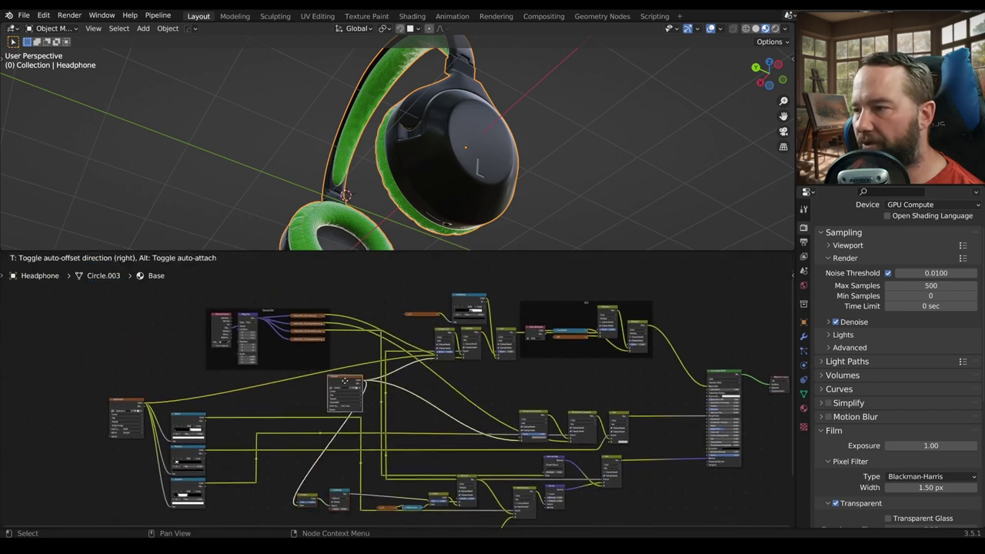
pyautogui.scroll(2, 351, 405)
pyautogui.moveTo(352, 405); pyautogui.dragTo(377, 375, button='middle')
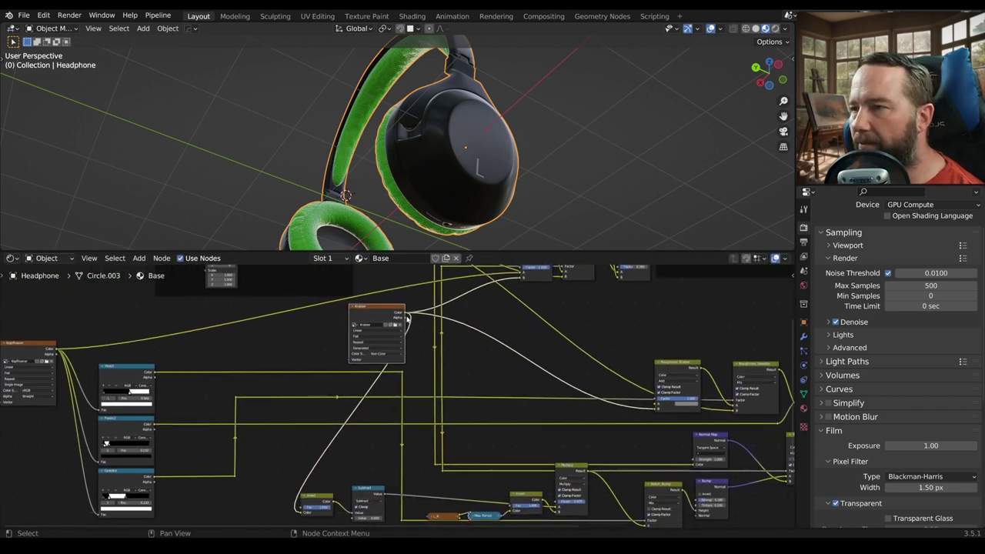
pyautogui.press('shift')
pyautogui.keyDown('shift'); pyautogui.moveTo(417, 311); pyautogui.dragTo(424, 316, button='right'); pyautogui.keyUp('shift')
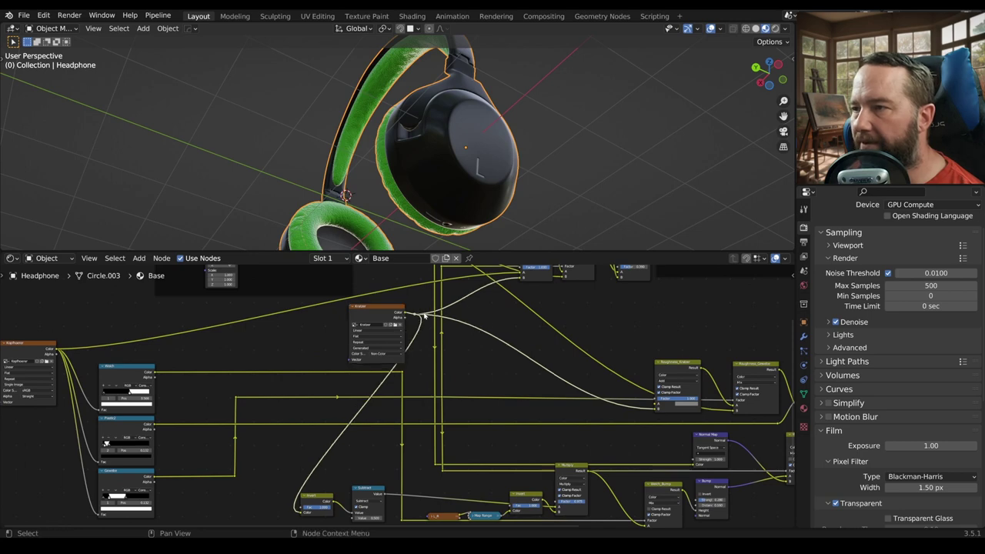
pyautogui.moveTo(415, 315)
pyautogui.mouseDown()
pyautogui.moveTo(438, 461)
pyautogui.moveTo(303, 482)
pyautogui.mouseUp()
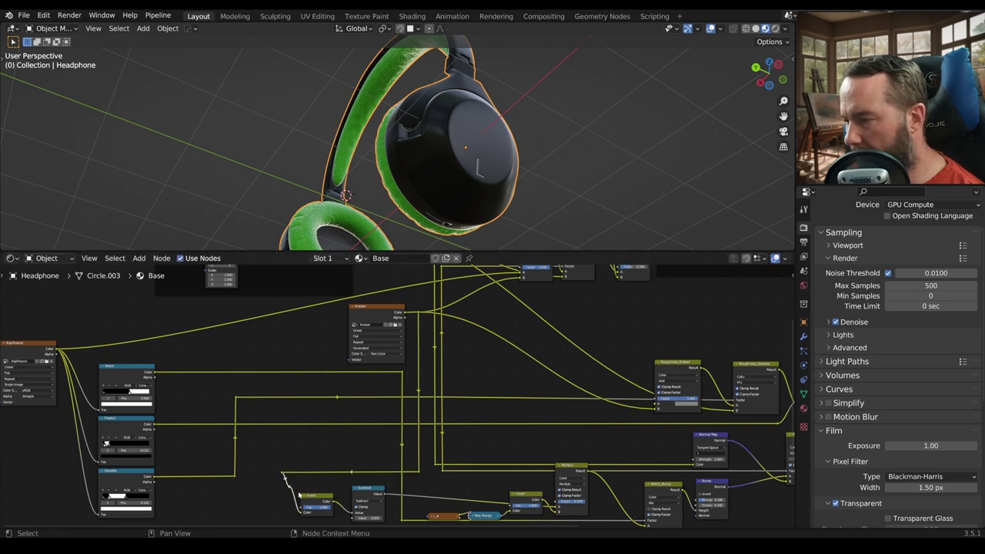
# - Place the reroute point just left of the Invert node
pyautogui.press('g')
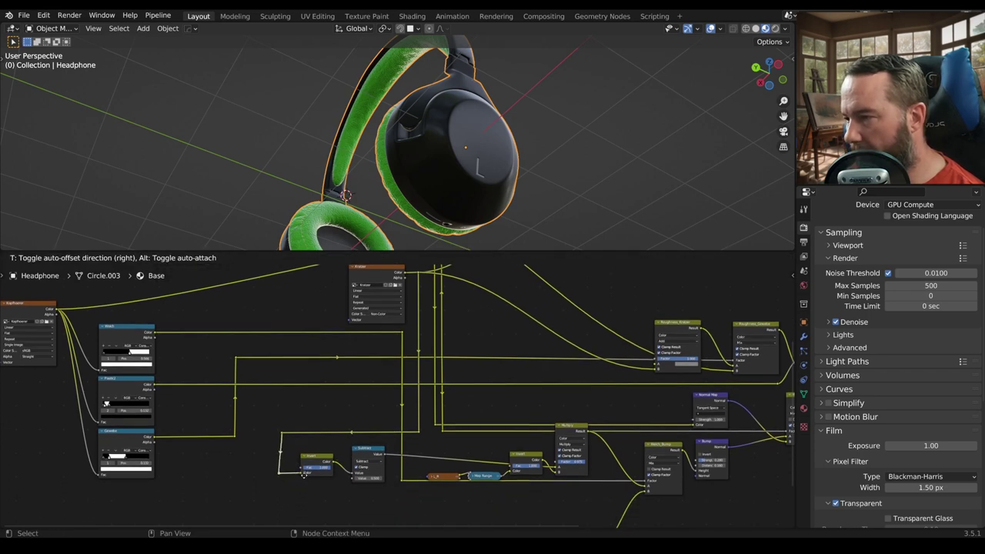
pyautogui.click(307, 474)
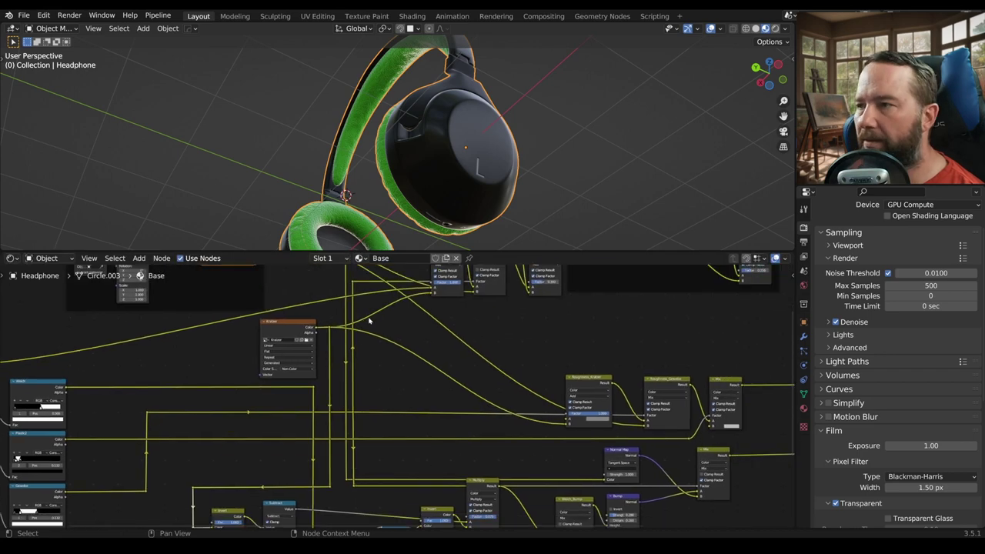
pyautogui.moveTo(463, 285); pyautogui.dragTo(399, 355, button='middle')
pyautogui.scroll(-1, 399, 354)
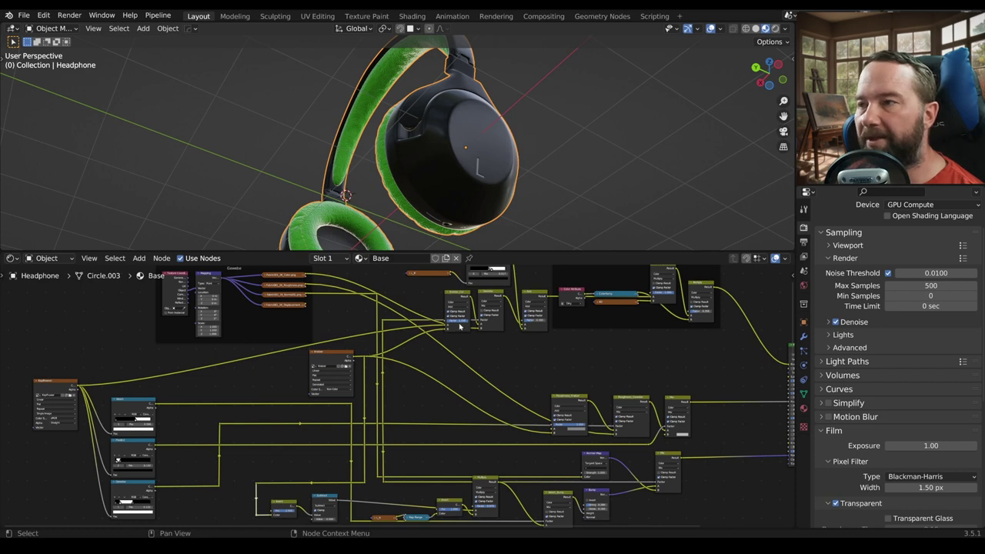
# - Review the Kratzer_Col, roughness and Invert–Subtract chains, then select the Kratzer image node
pyautogui.moveTo(387, 366); pyautogui.dragTo(444, 306, button='middle')
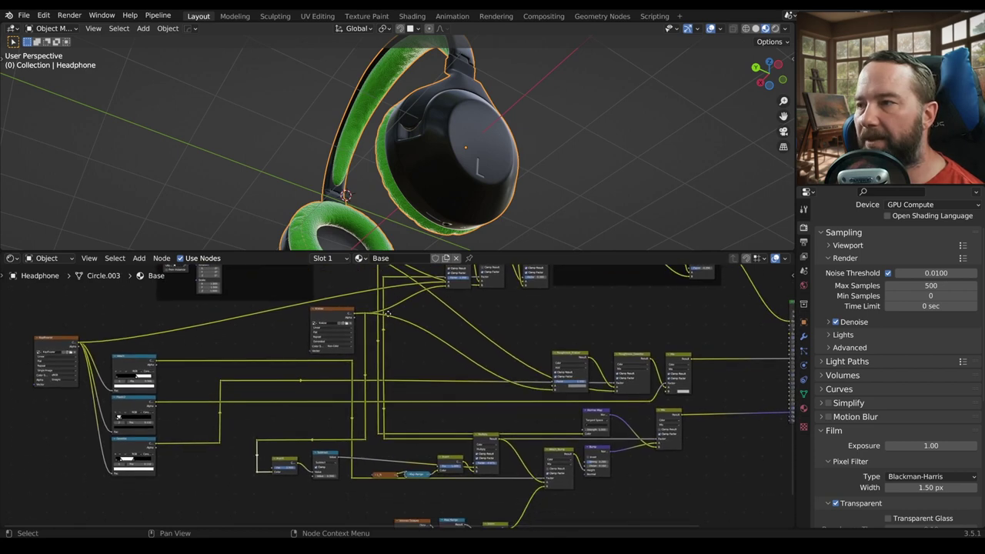
pyautogui.scroll(3, 453, 302)
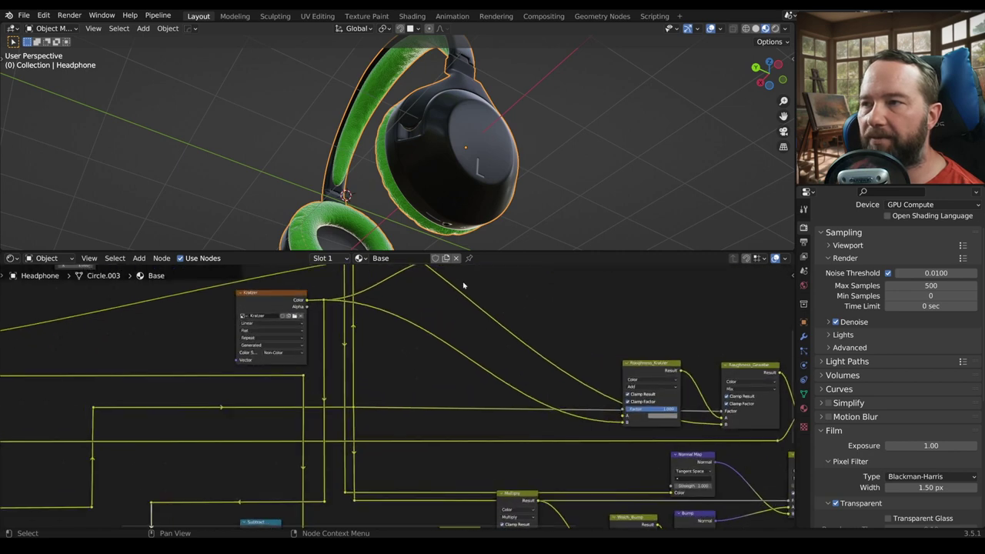
pyautogui.scroll(1, 416, 362)
pyautogui.scroll(-3, 387, 395)
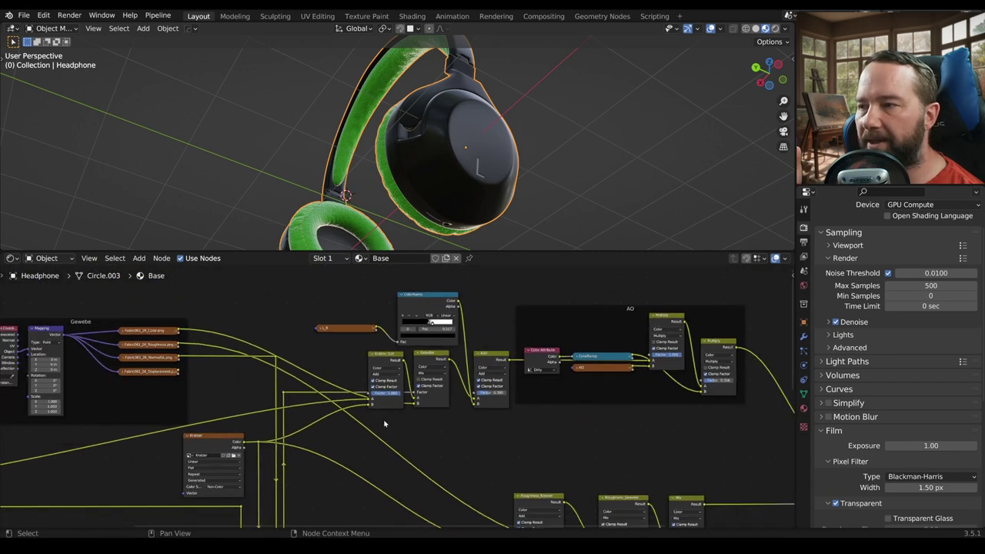
pyautogui.moveTo(385, 392); pyautogui.dragTo(359, 359, button='middle')
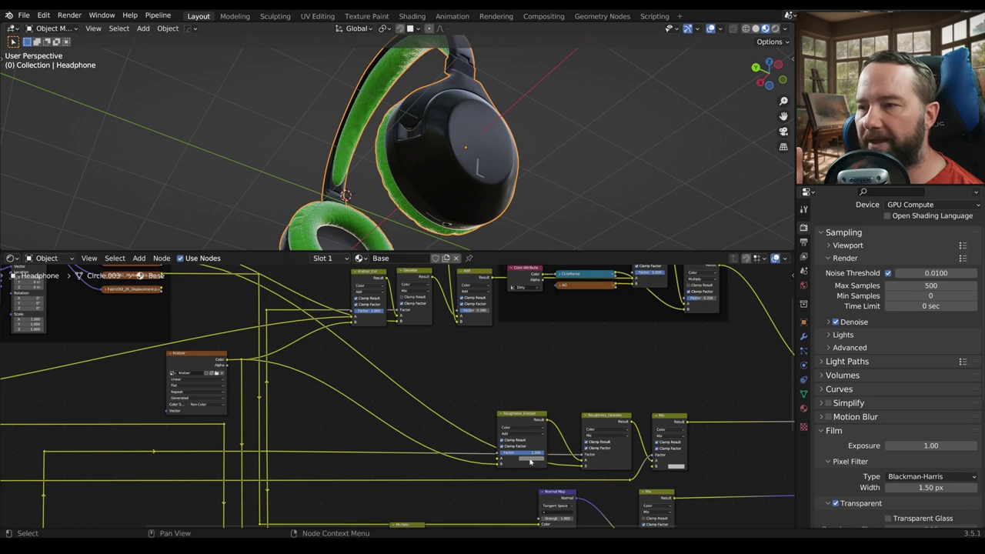
pyautogui.moveTo(498, 459); pyautogui.dragTo(560, 359, button='middle')
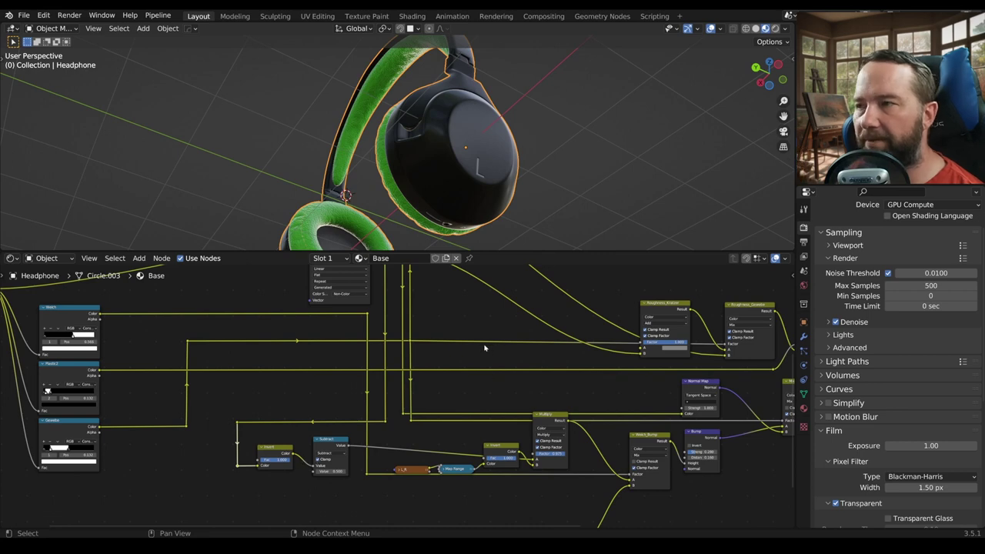
pyautogui.moveTo(310, 255); pyautogui.dragTo(294, 390, button='middle')
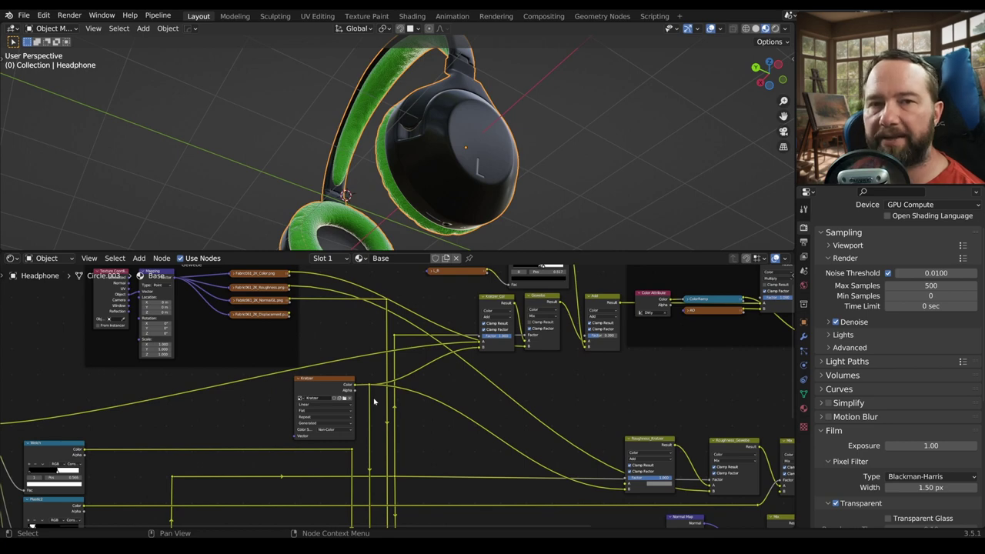
pyautogui.click(338, 406)
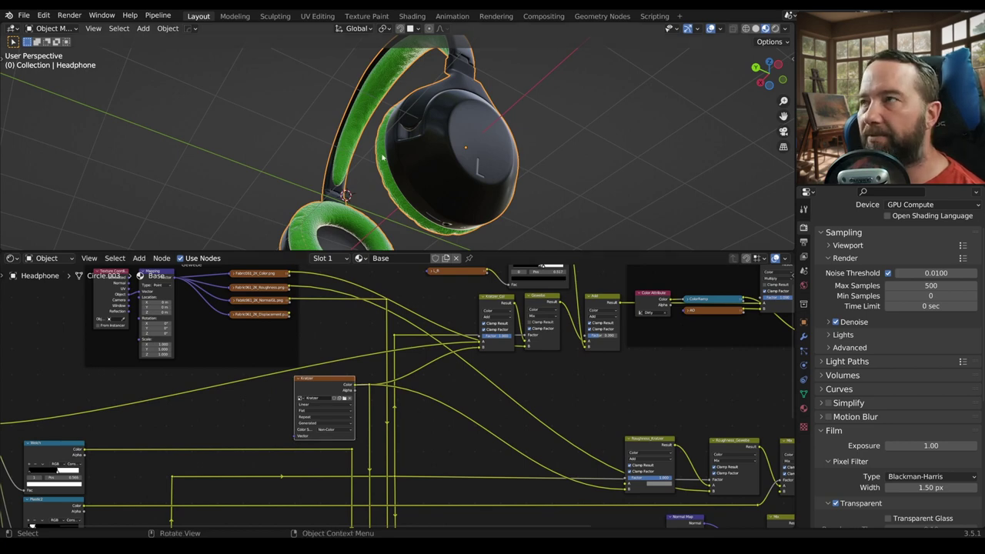
# - Switch to the Texture Paint workspace and turn the headphone to show the ear cup
pyautogui.click(367, 17)
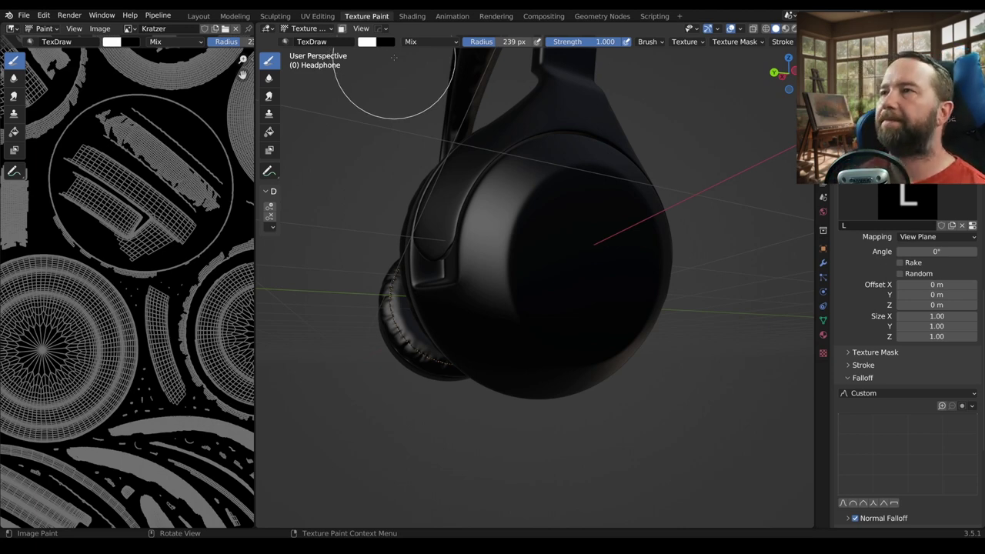
pyautogui.moveTo(255, 307); pyautogui.dragTo(147, 308)
pyautogui.moveTo(385, 347); pyautogui.dragTo(400, 254, button='middle')
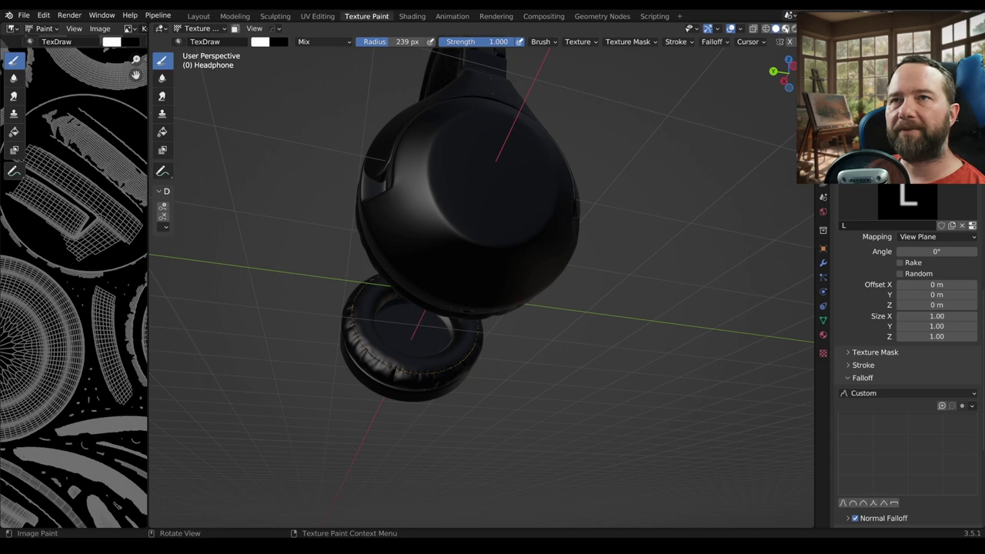
pyautogui.moveTo(538, 208)
pyautogui.mouseDown(button='middle')
pyautogui.moveTo(522, 357)
pyautogui.moveTo(531, 378)
pyautogui.moveTo(528, 363)
pyautogui.mouseUp(button='middle')
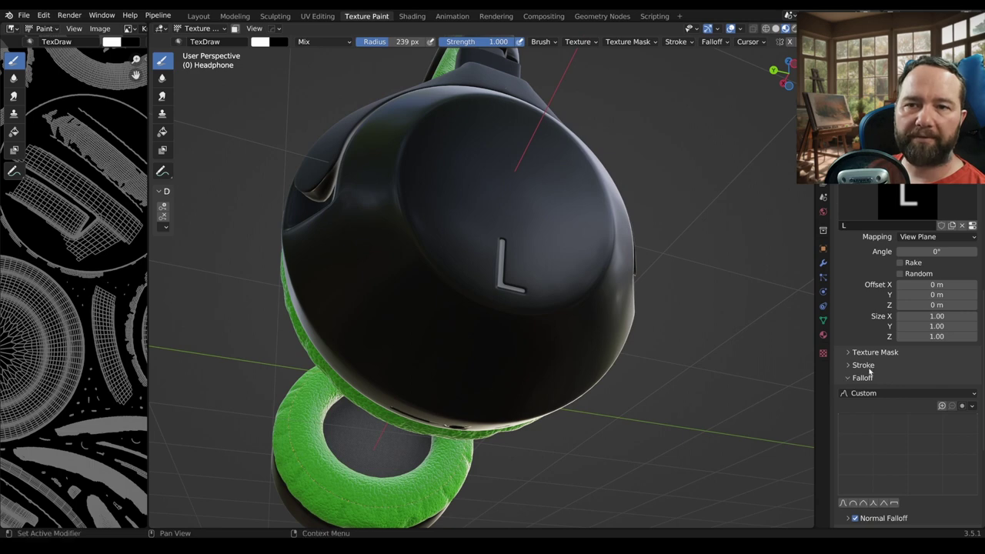
# - Replace the brush's L texture with a new texture named Kratzer and show its settings
pyautogui.click(846, 378)
pyautogui.scroll(2, 866, 350)
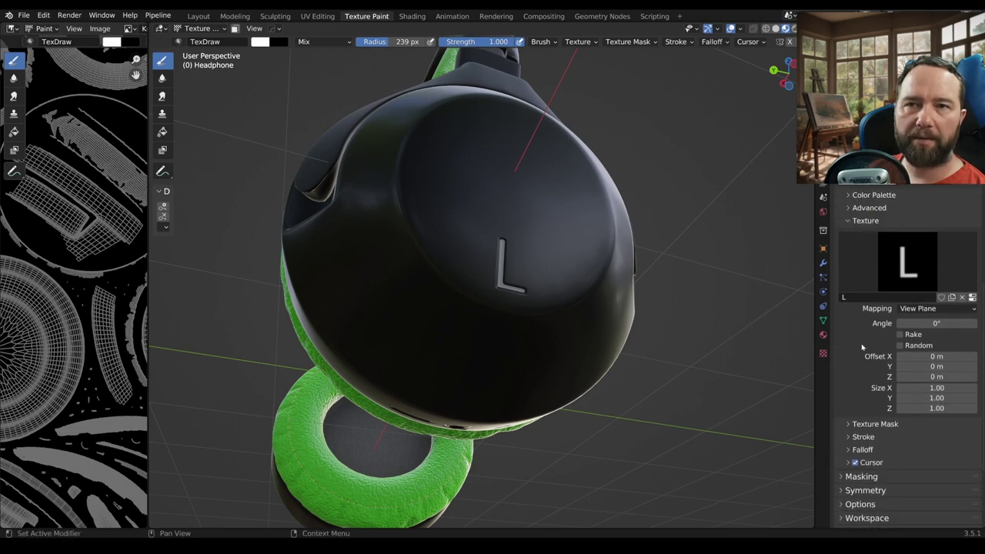
pyautogui.scroll(2, 878, 359)
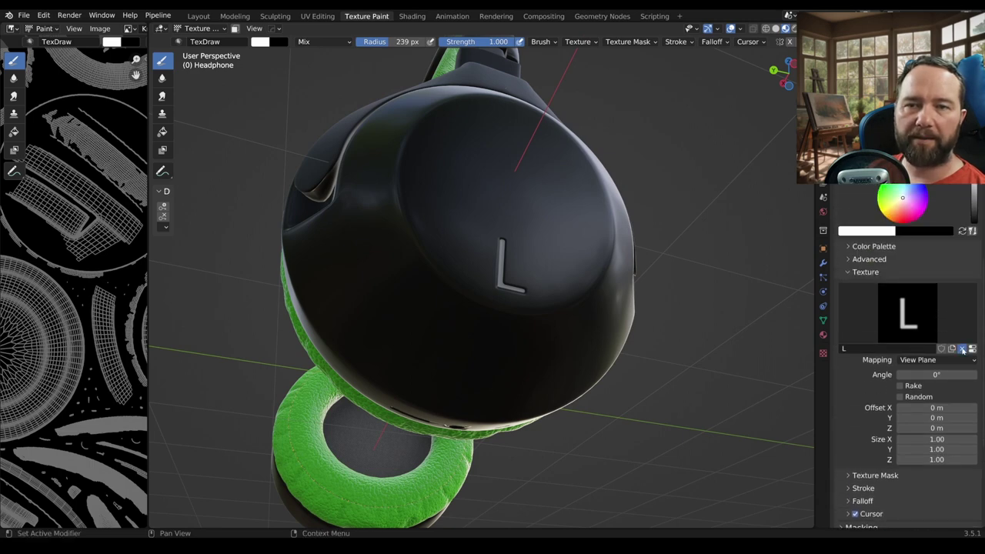
pyautogui.click(962, 350)
pyautogui.click(937, 350)
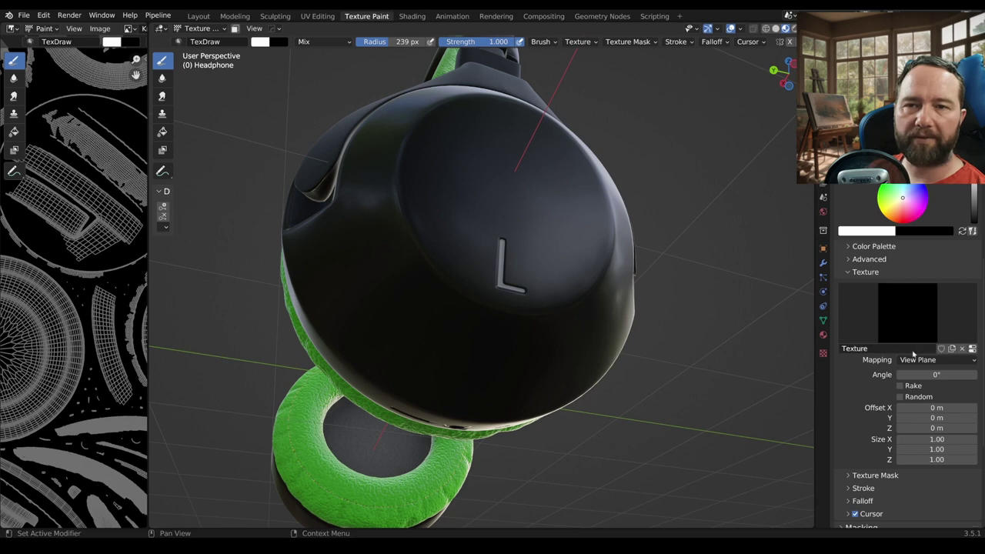
pyautogui.doubleClick(913, 351)
pyautogui.write('Krat')
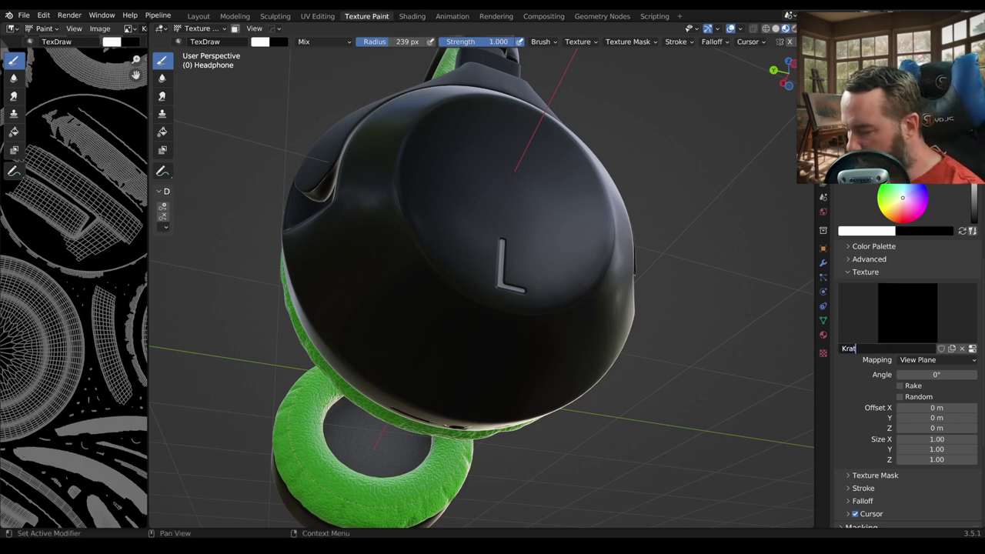
pyautogui.write('zer')
pyautogui.press('Return')
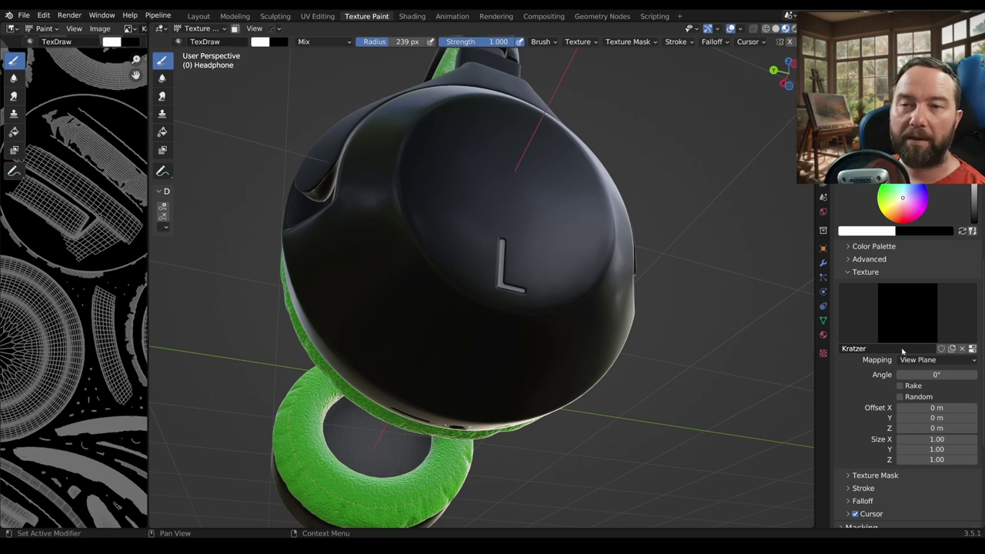
pyautogui.click(972, 349)
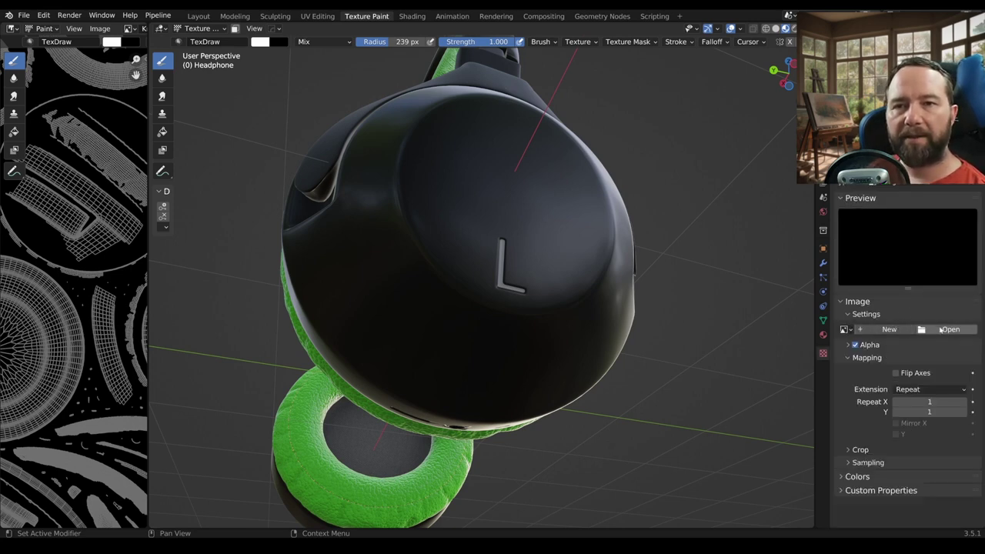
# - Browse for the texture image into FREMD\Imperfections_Next\JPG
pyautogui.click(944, 329)
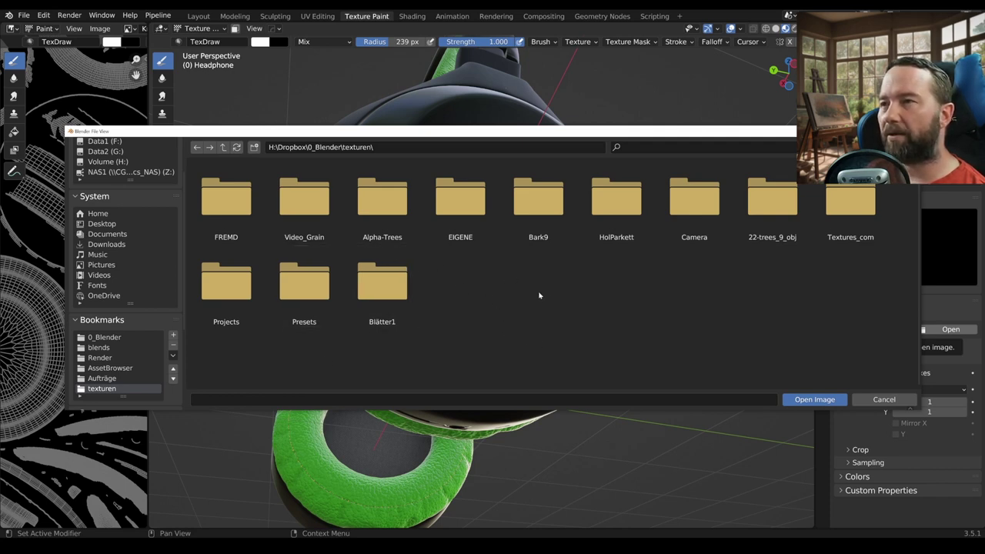
pyautogui.doubleClick(234, 213)
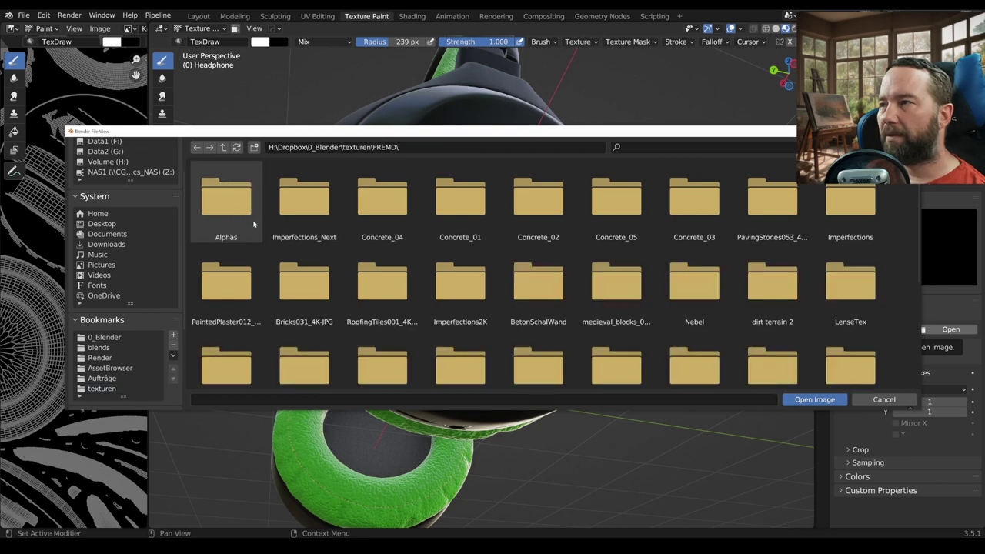
pyautogui.doubleClick(332, 225)
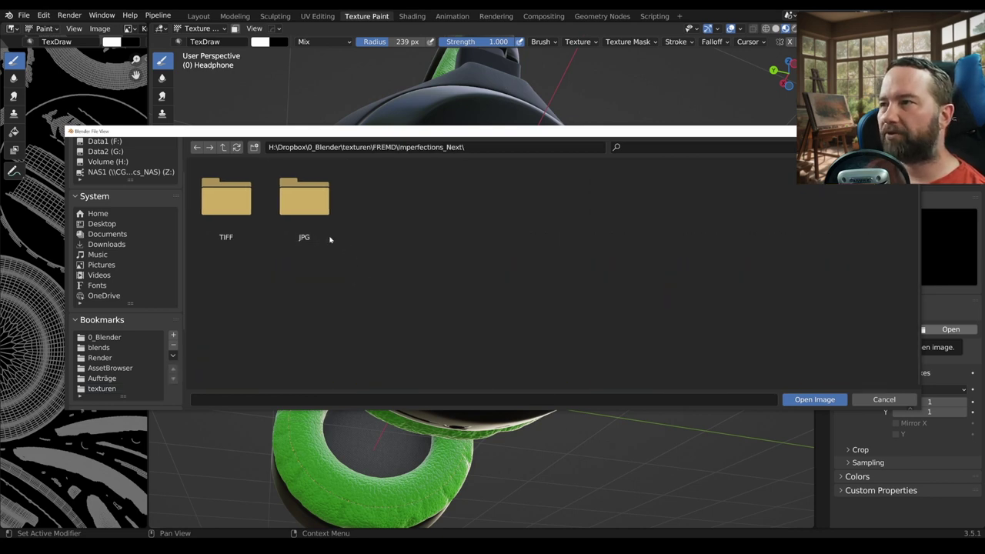
pyautogui.doubleClick(301, 209)
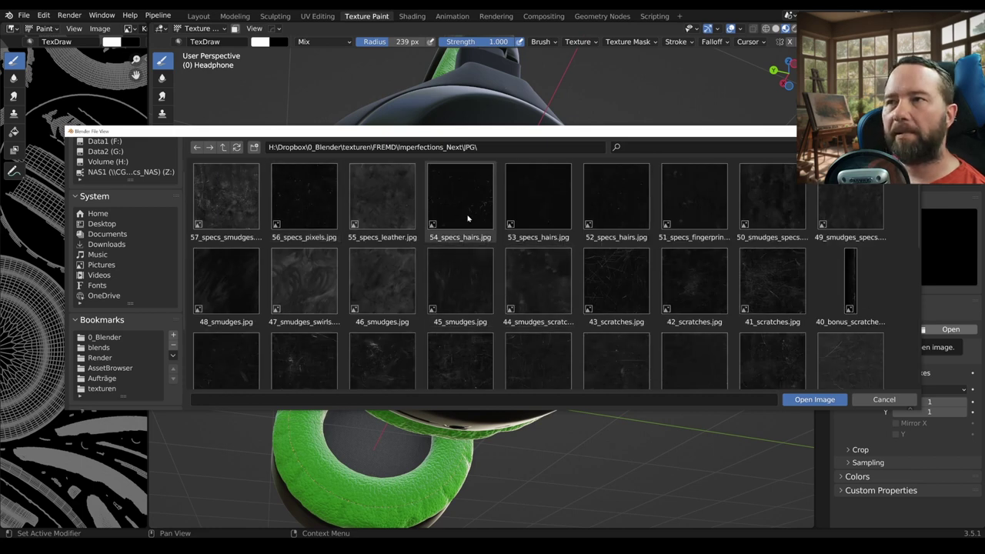
# - Load 43_scratches.jpg (4096 × 4096) as the Kratzer texture image
pyautogui.scroll(-1, 505, 254)
pyautogui.scroll(-1, 509, 284)
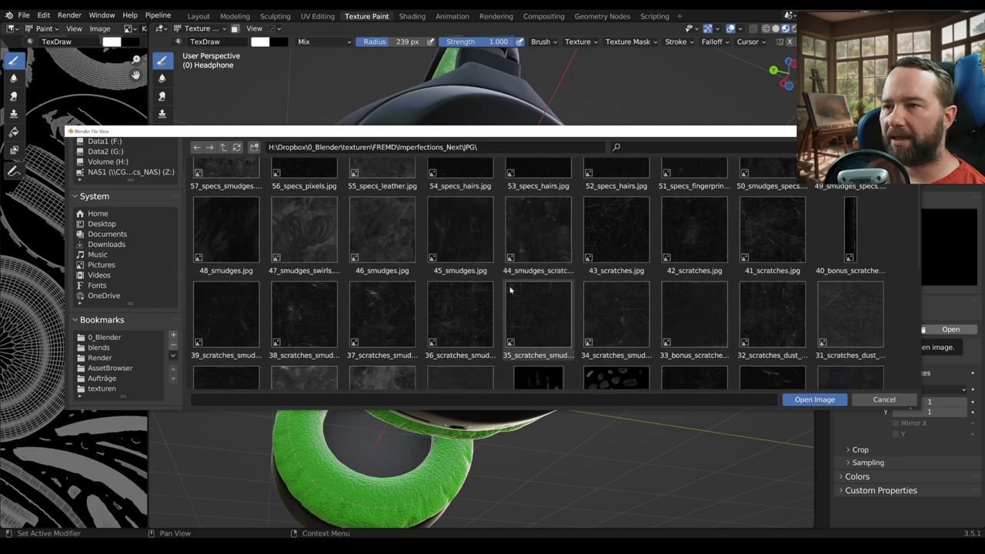
pyautogui.scroll(-2, 509, 286)
pyautogui.scroll(-2, 509, 286)
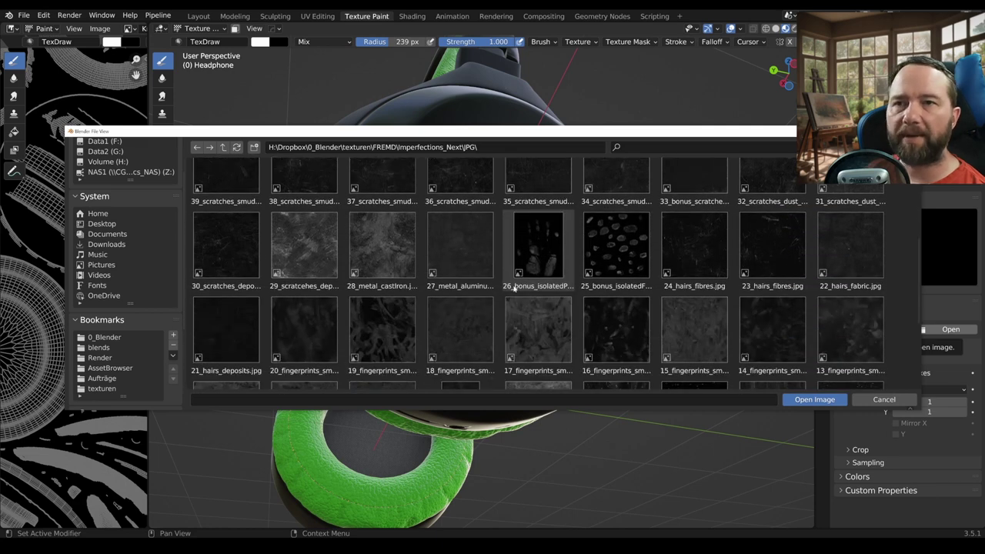
pyautogui.scroll(-4, 514, 288)
pyautogui.scroll(6, 400, 322)
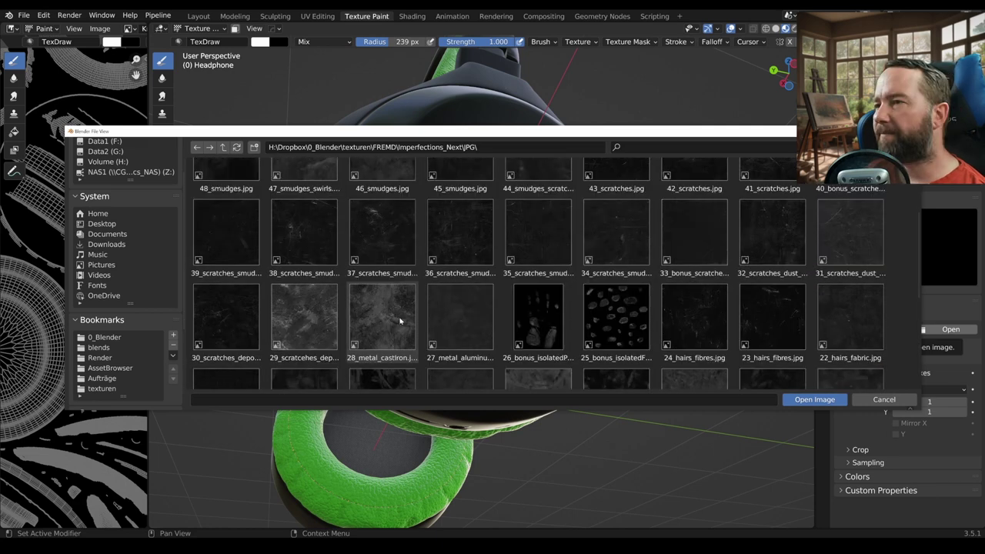
pyautogui.scroll(3, 369, 317)
pyautogui.scroll(1, 374, 311)
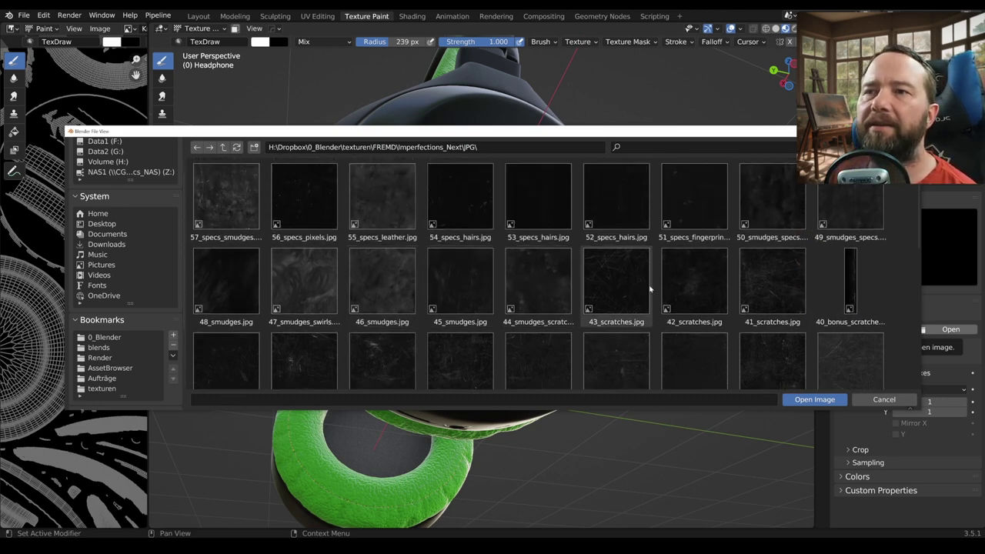
pyautogui.doubleClick(613, 288)
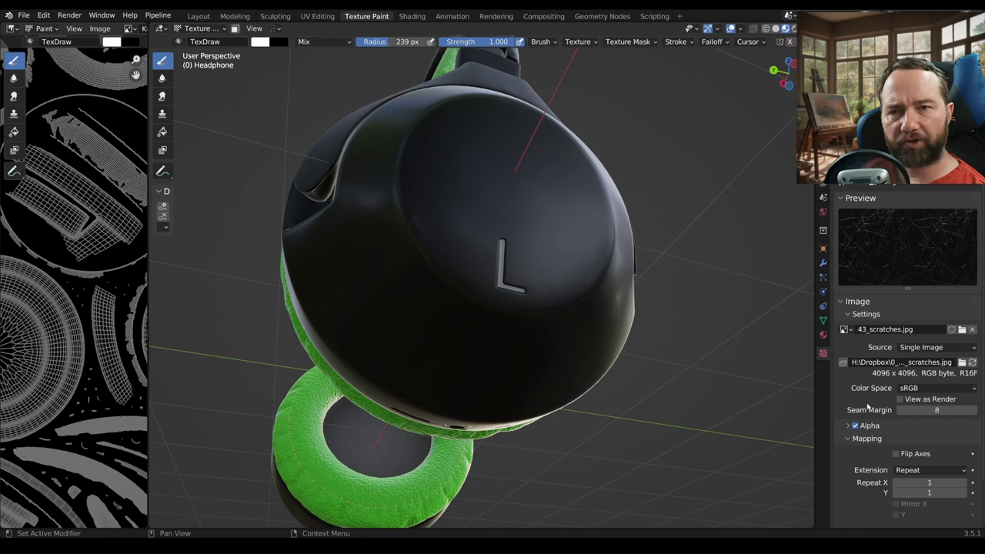
# - Return to the brush's tool settings and scroll down through them
pyautogui.click(823, 197)
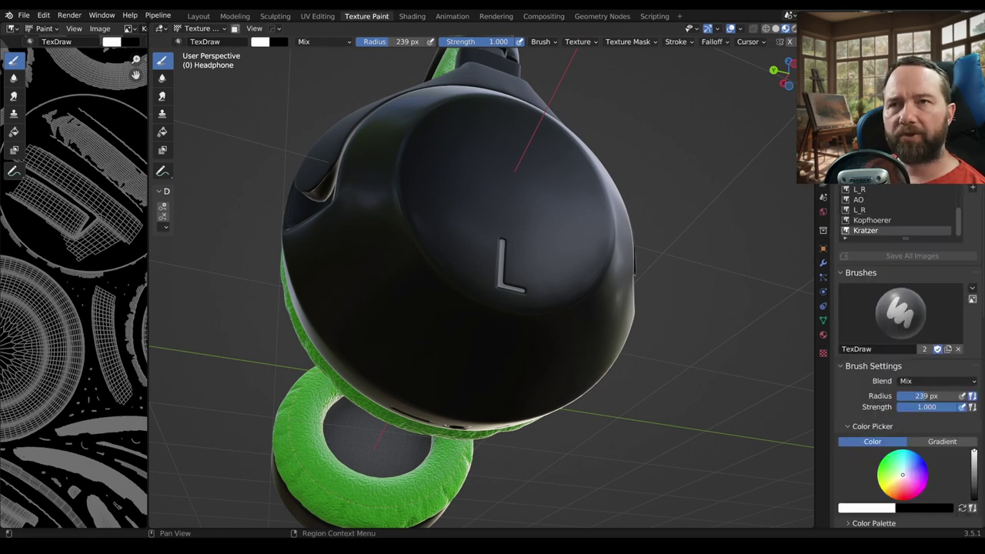
pyautogui.scroll(-3, 881, 369)
pyautogui.scroll(-3, 880, 389)
pyautogui.scroll(-3, 879, 389)
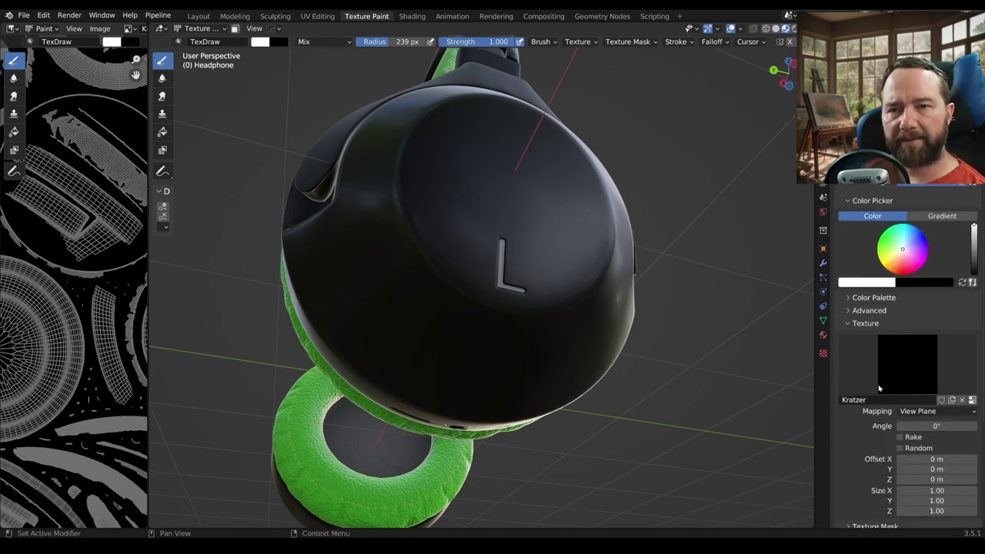
pyautogui.scroll(-2, 880, 388)
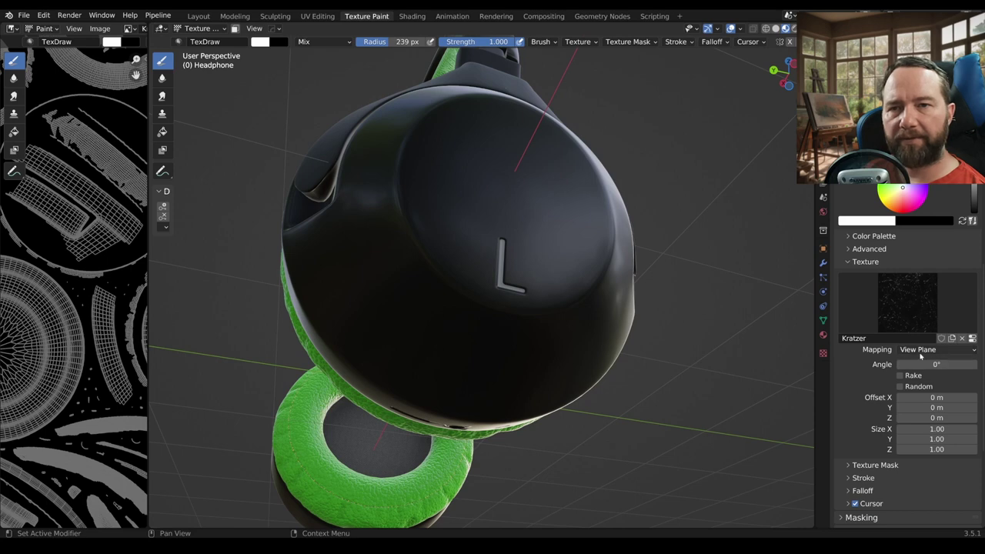
# - Paint white Kratzer scratches across the ear cup, extending the patch down toward the L
pyautogui.moveTo(500, 223)
pyautogui.mouseDown(button='middle')
pyautogui.moveTo(510, 243)
pyautogui.moveTo(502, 227)
pyautogui.mouseUp(button='middle')
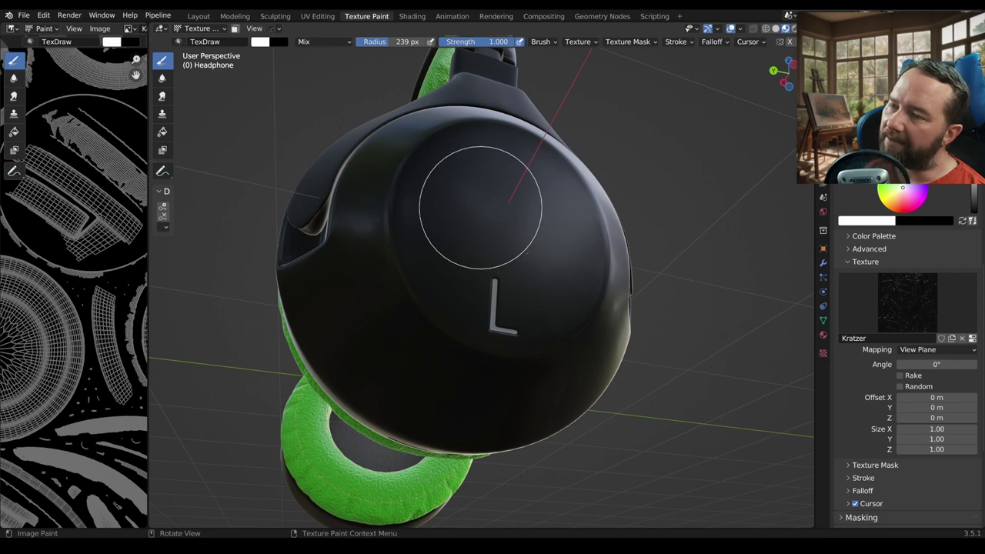
pyautogui.moveTo(480, 208)
pyautogui.mouseDown()
pyautogui.moveTo(527, 252)
pyautogui.moveTo(528, 310)
pyautogui.mouseUp()
pyautogui.scroll(4, 529, 312)
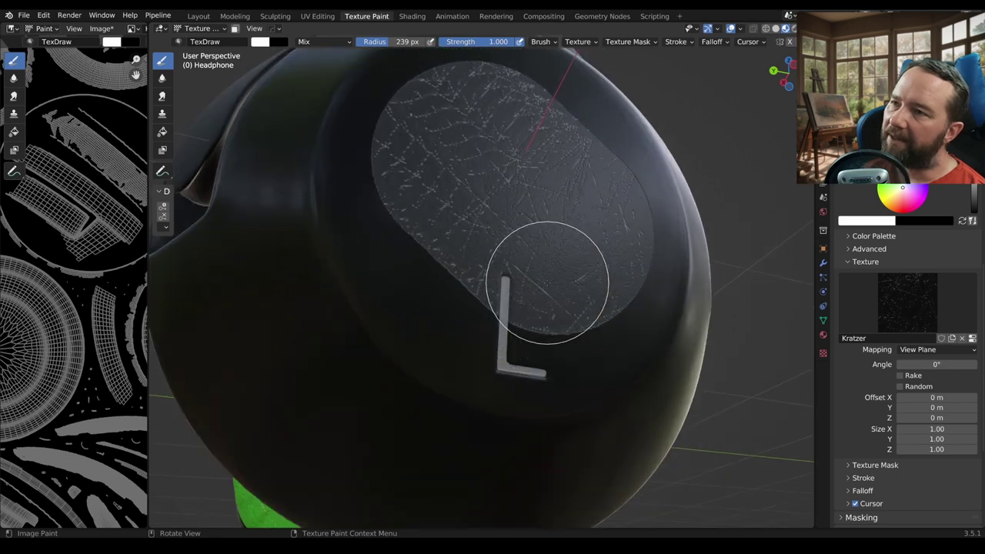
pyautogui.moveTo(529, 312)
pyautogui.mouseDown(button='middle')
pyautogui.moveTo(574, 291)
pyautogui.moveTo(567, 284)
pyautogui.moveTo(539, 370)
pyautogui.mouseUp(button='middle')
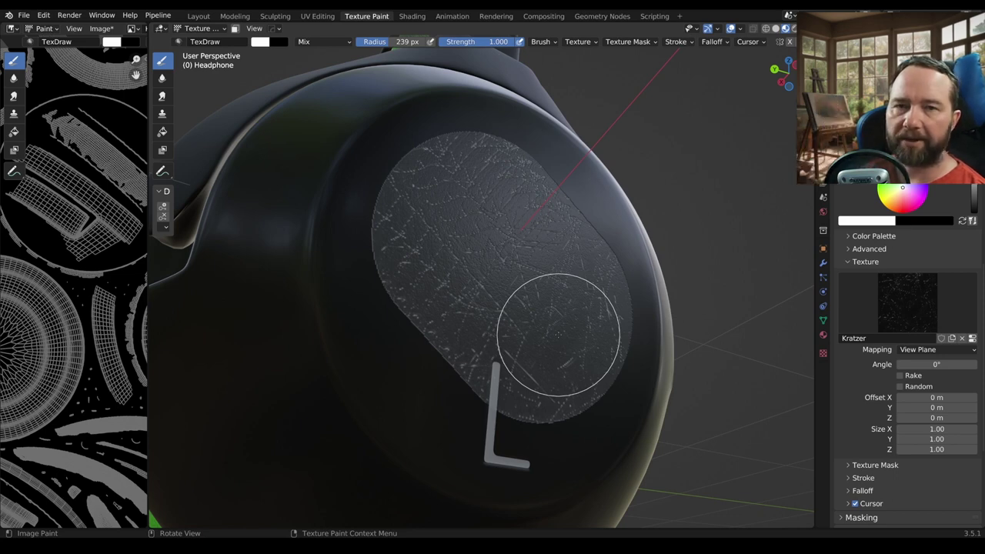
pyautogui.moveTo(527, 374); pyautogui.dragTo(536, 352, button='middle')
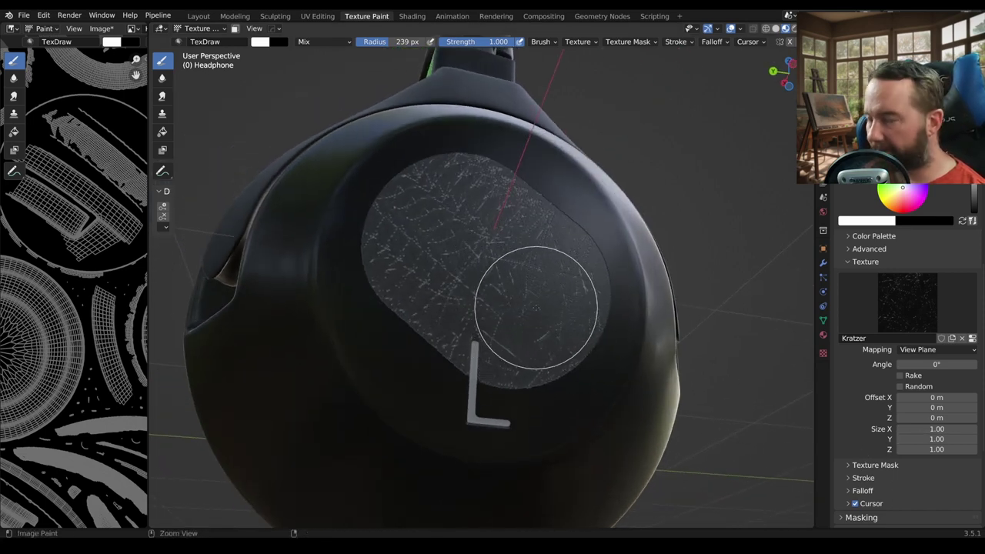
# - Undo the scratches, raise stroke jitter to about 0.14, and test-paint then undo again
pyautogui.hotkey('ctrl', 'z')
pyautogui.scroll(-2, 887, 447)
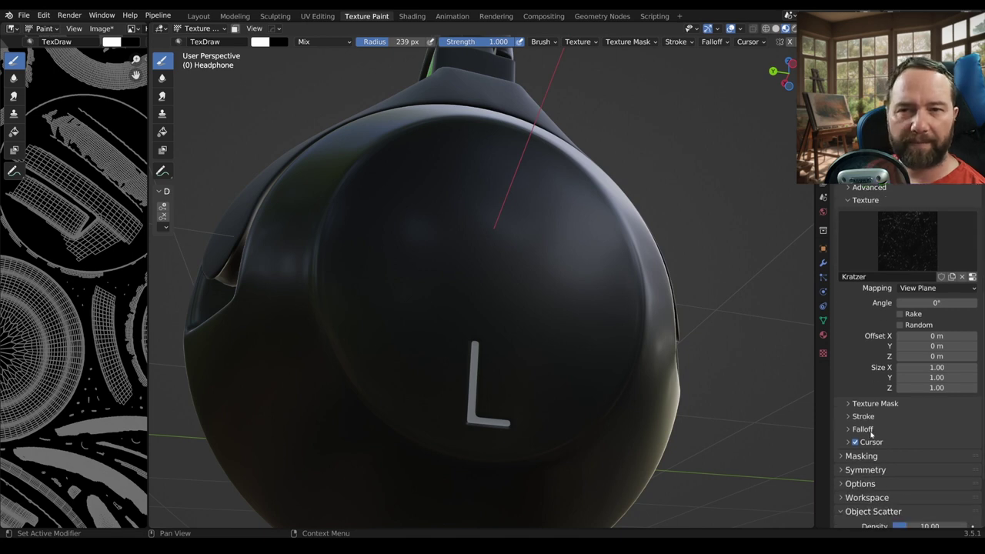
pyautogui.click(865, 418)
pyautogui.scroll(-2, 867, 417)
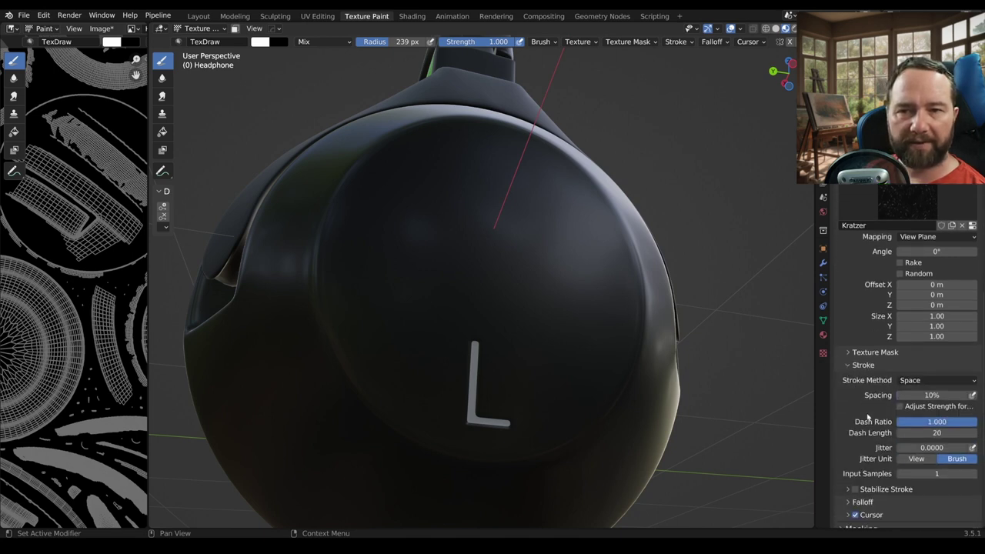
pyautogui.click(907, 449)
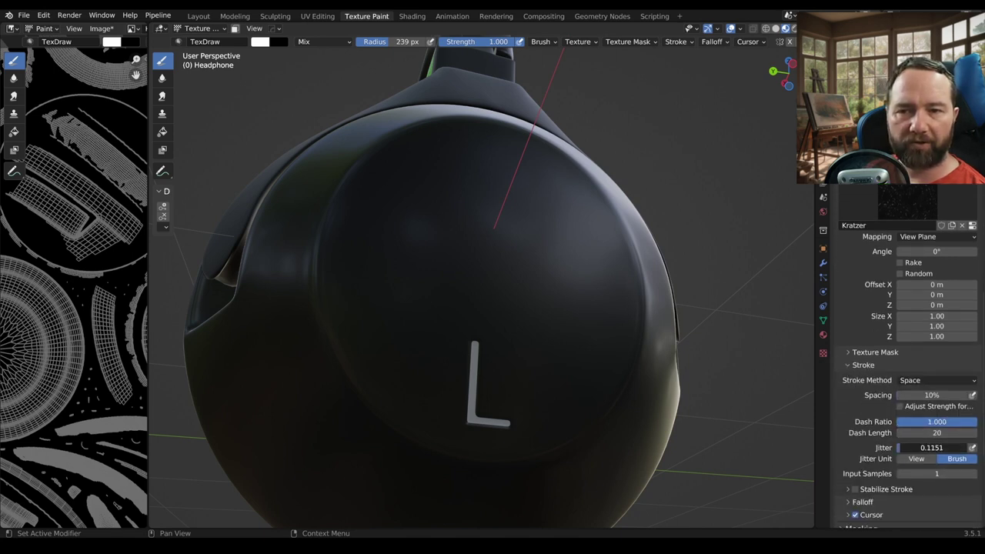
pyautogui.moveTo(907, 449); pyautogui.dragTo(924, 449)
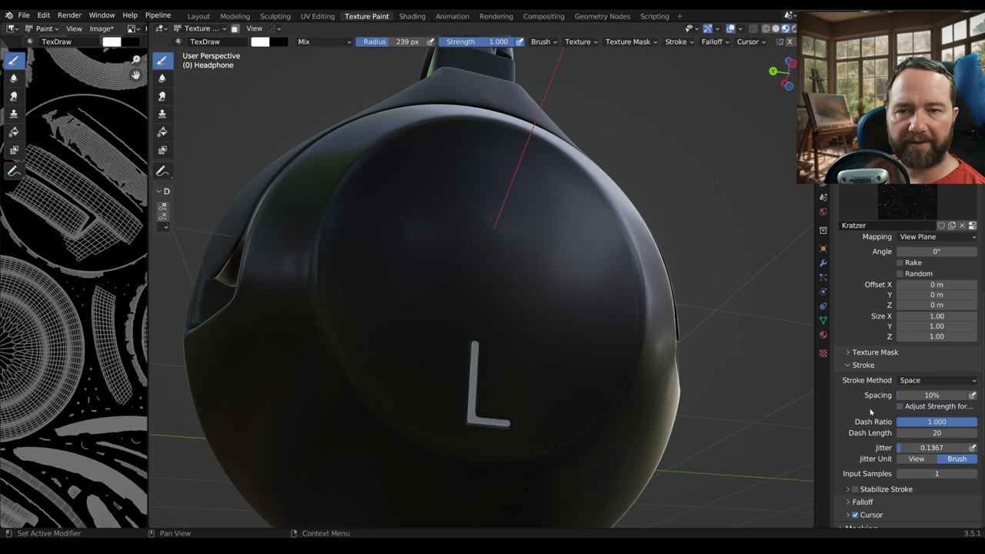
pyautogui.click(848, 366)
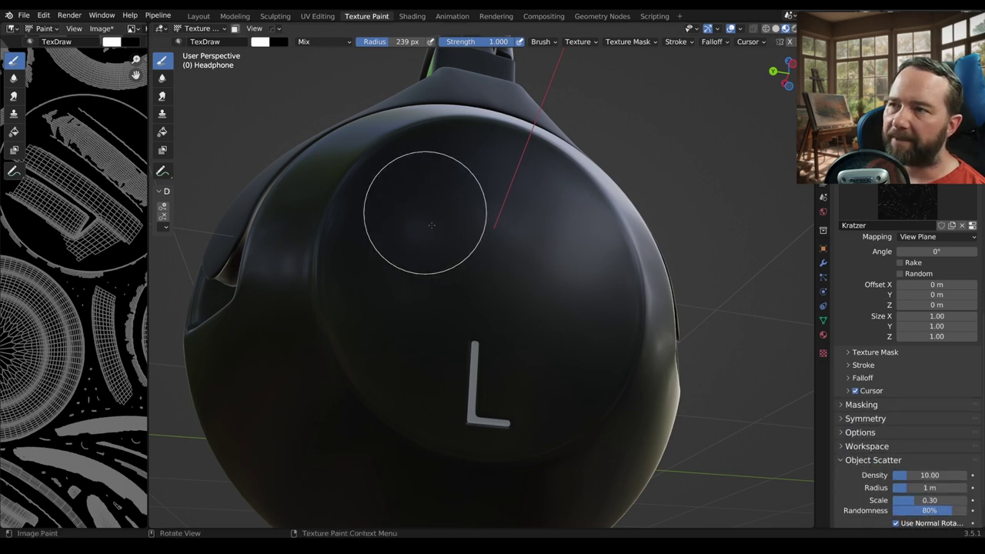
pyautogui.moveTo(425, 212); pyautogui.dragTo(546, 343)
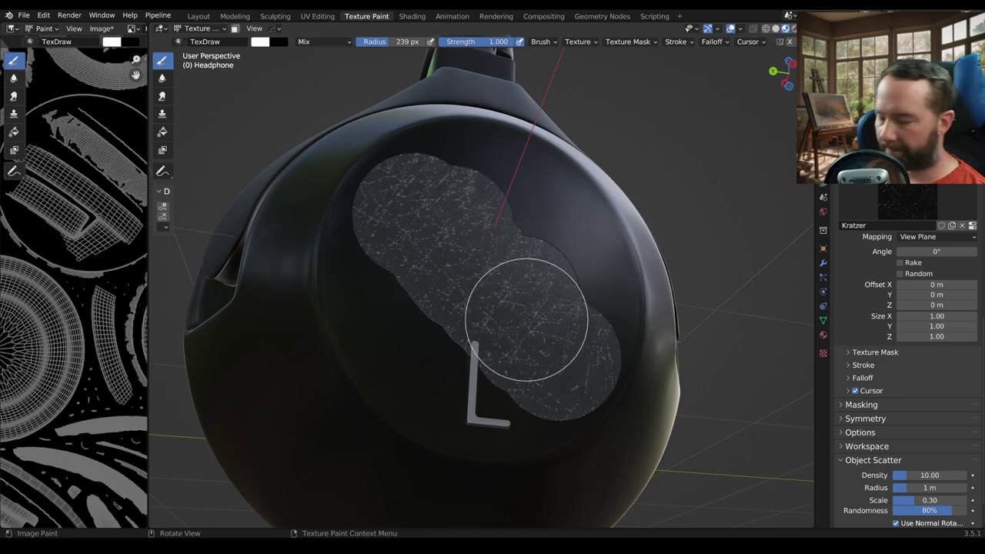
pyautogui.hotkey('ctrl', 'z')
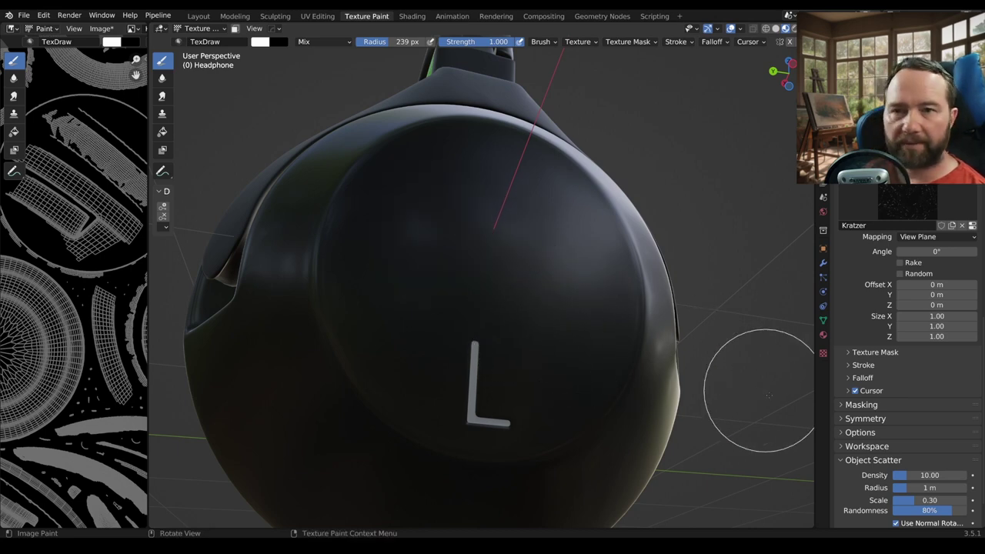
# - Apply the smooth decreasing custom falloff curve and test-paint it on the earcup
pyautogui.click(854, 366)
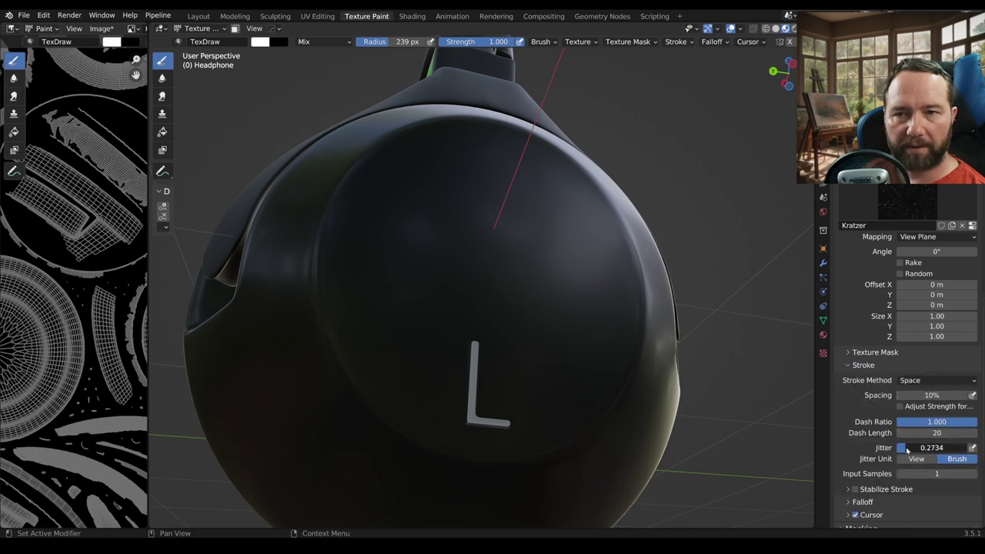
pyautogui.click(848, 366)
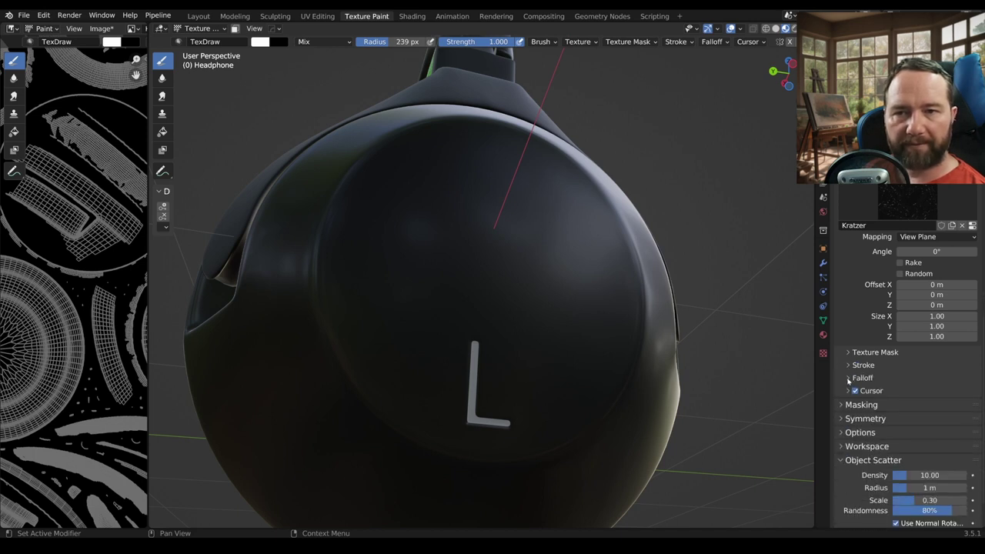
pyautogui.click(848, 379)
pyautogui.scroll(-2, 884, 426)
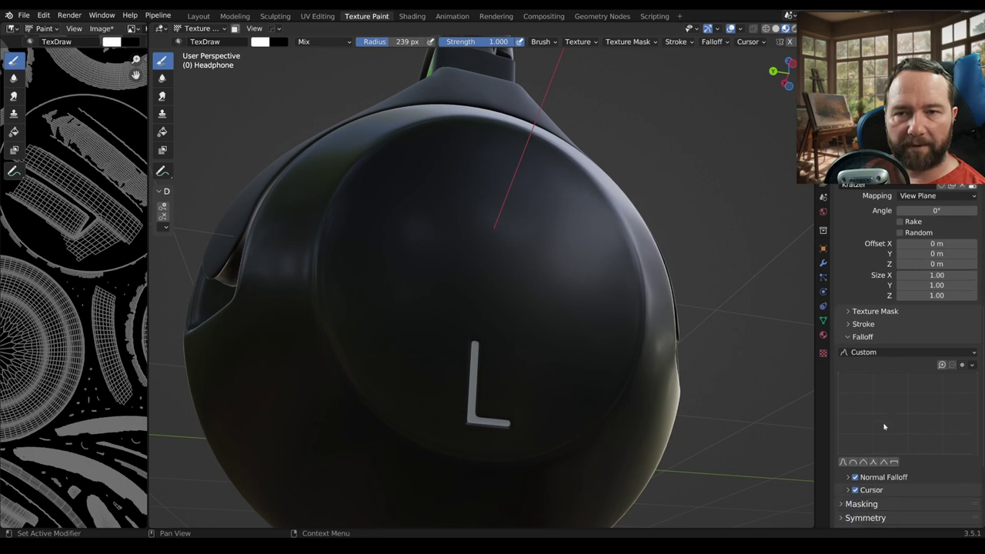
pyautogui.click(873, 462)
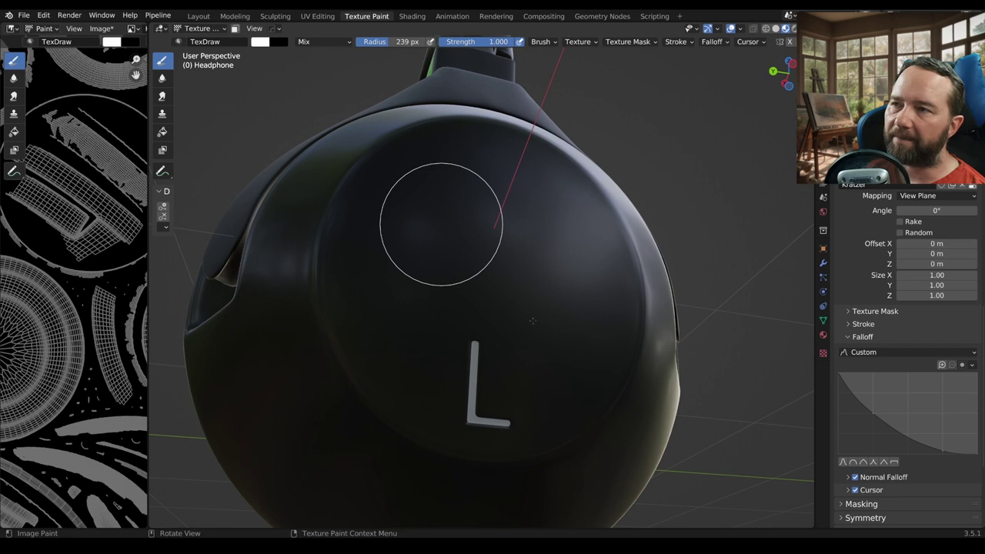
pyautogui.moveTo(533, 321); pyautogui.dragTo(562, 347)
pyautogui.moveTo(562, 347); pyautogui.dragTo(550, 319, button='middle')
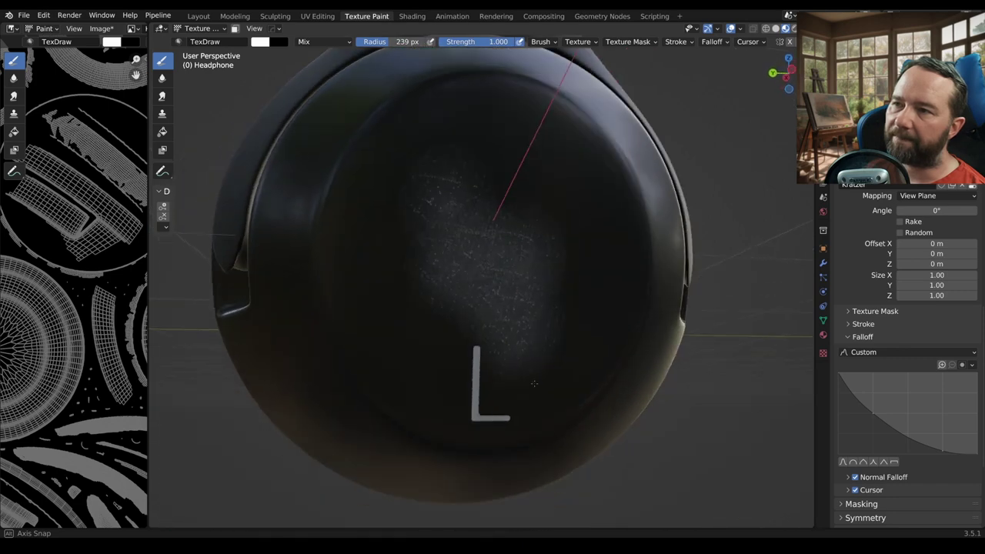
pyautogui.click(848, 336)
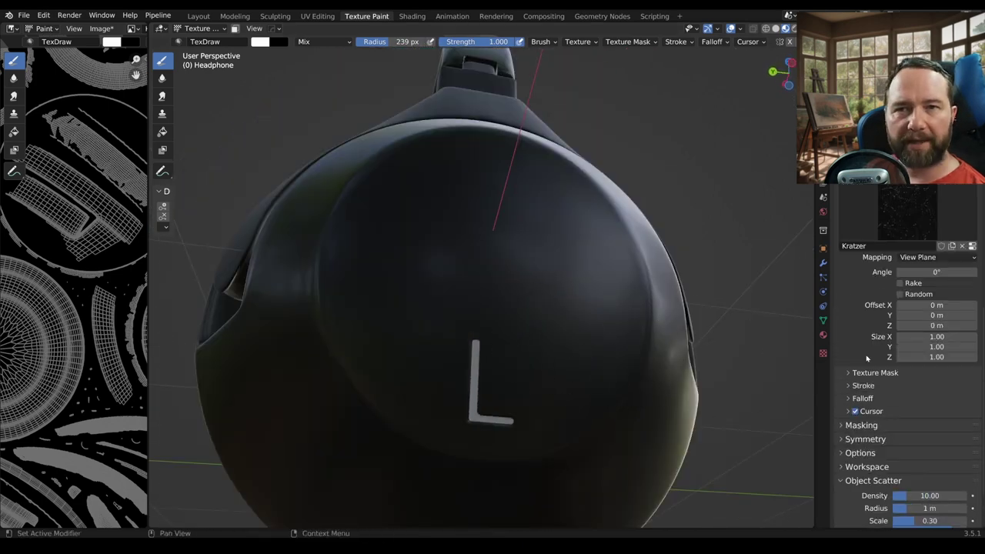
# - Set the Kratzer texture mapping to Stencil and orbit to check it
pyautogui.click(928, 260)
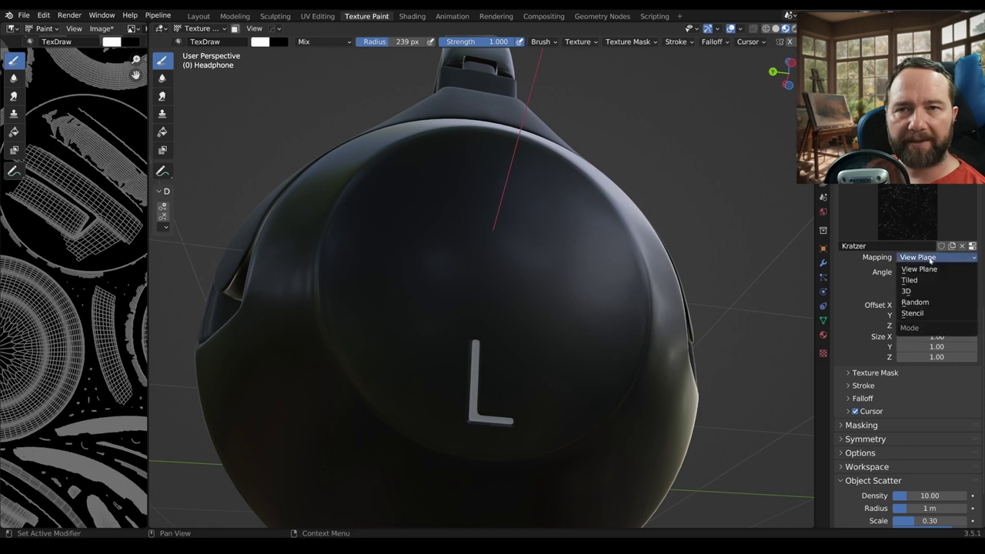
pyautogui.click(931, 314)
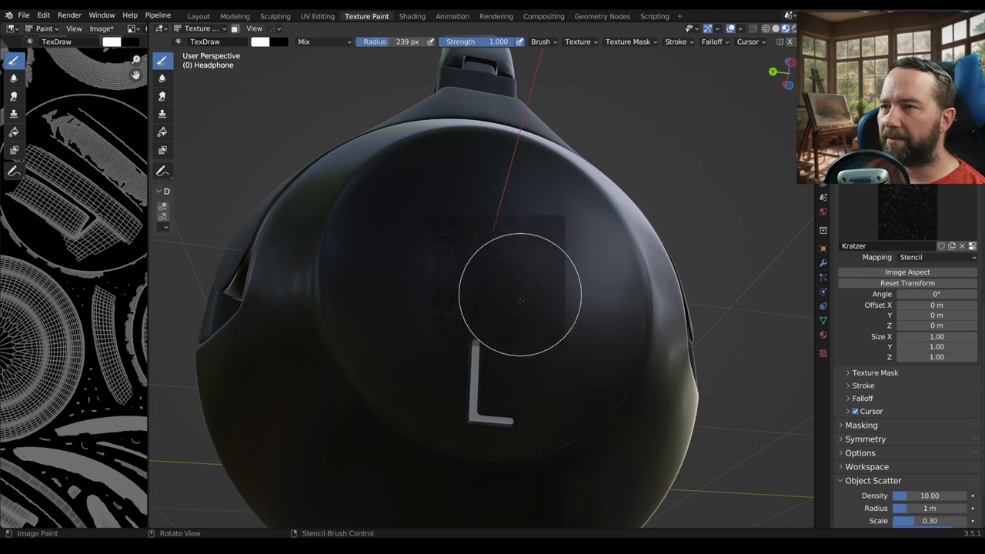
pyautogui.moveTo(505, 352)
pyautogui.mouseDown(button='middle')
pyautogui.moveTo(528, 371)
pyautogui.moveTo(532, 334)
pyautogui.mouseUp(button='middle')
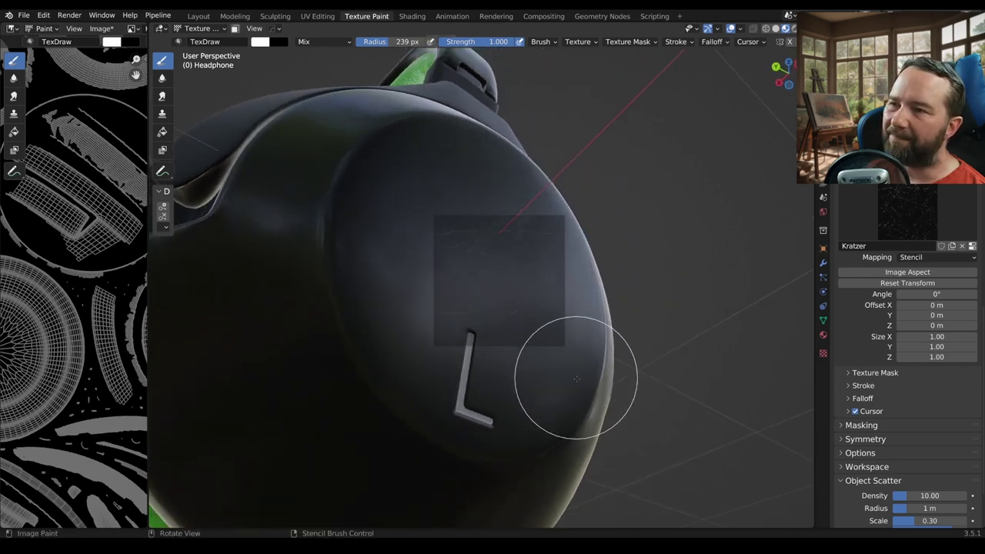
pyautogui.moveTo(572, 378); pyautogui.dragTo(493, 260, button='middle')
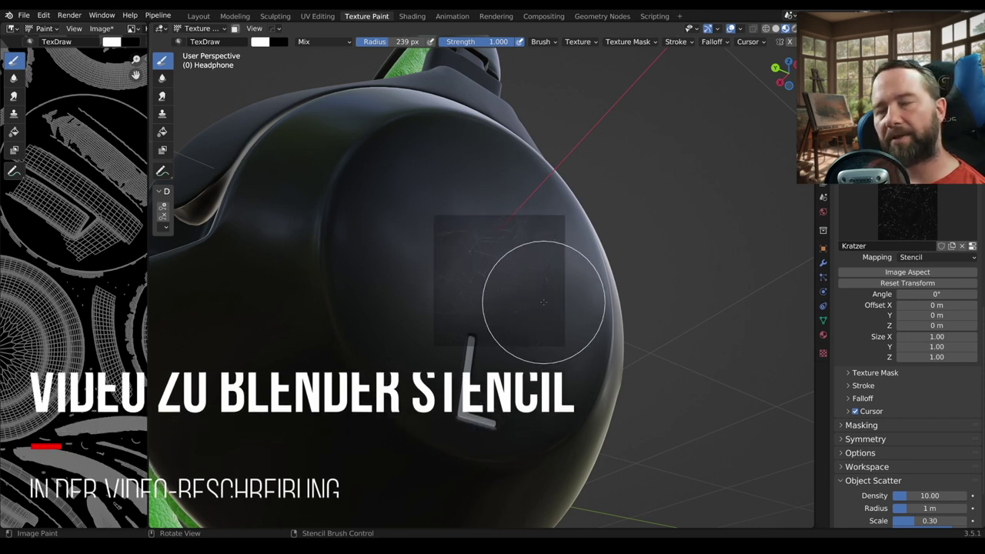
# - Enlarge the stencil over the earcup and paint scratches through it
pyautogui.keyDown('shift'); pyautogui.moveTo(557, 311); pyautogui.dragTo(641, 345, button='right'); pyautogui.keyUp('shift')
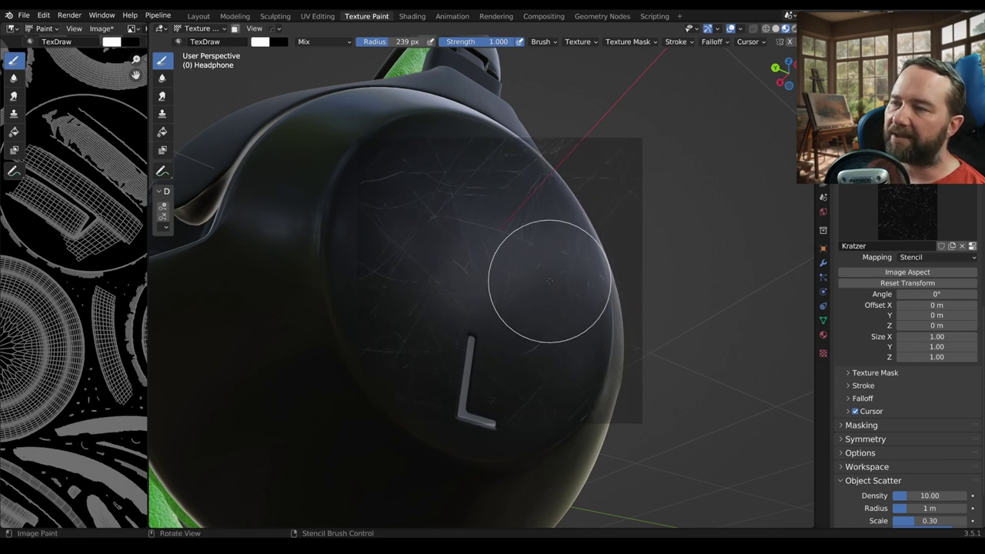
pyautogui.moveTo(526, 293); pyautogui.dragTo(533, 286, button='middle')
pyautogui.moveTo(533, 286); pyautogui.dragTo(423, 252)
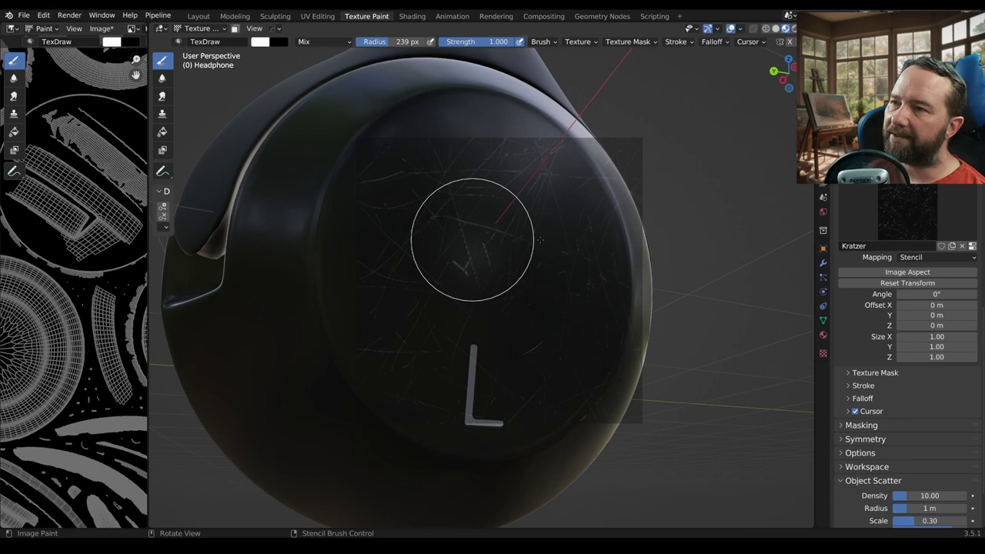
pyautogui.moveTo(472, 240); pyautogui.dragTo(541, 239)
pyautogui.moveTo(540, 243)
pyautogui.mouseDown(button='middle')
pyautogui.moveTo(561, 312)
pyautogui.moveTo(492, 308)
pyautogui.mouseUp(button='middle')
pyautogui.scroll(4, 908, 308)
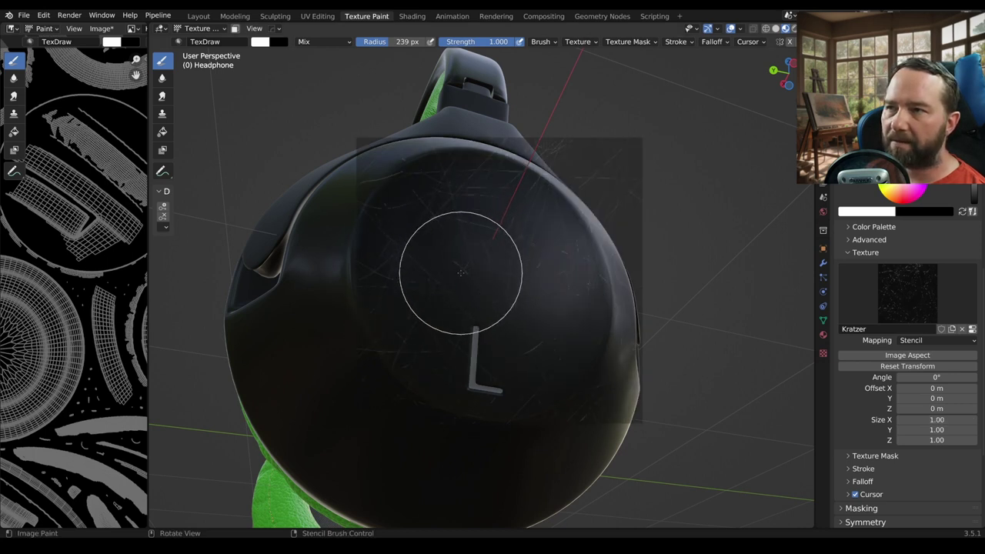
# - Switch texture mapping to View Plane, then to Tiled
pyautogui.click(926, 341)
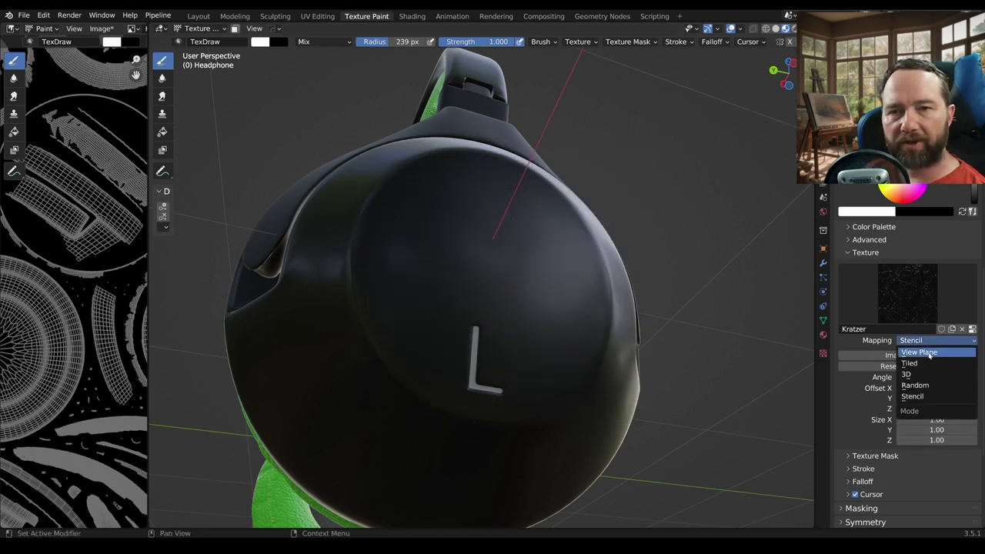
pyautogui.click(928, 352)
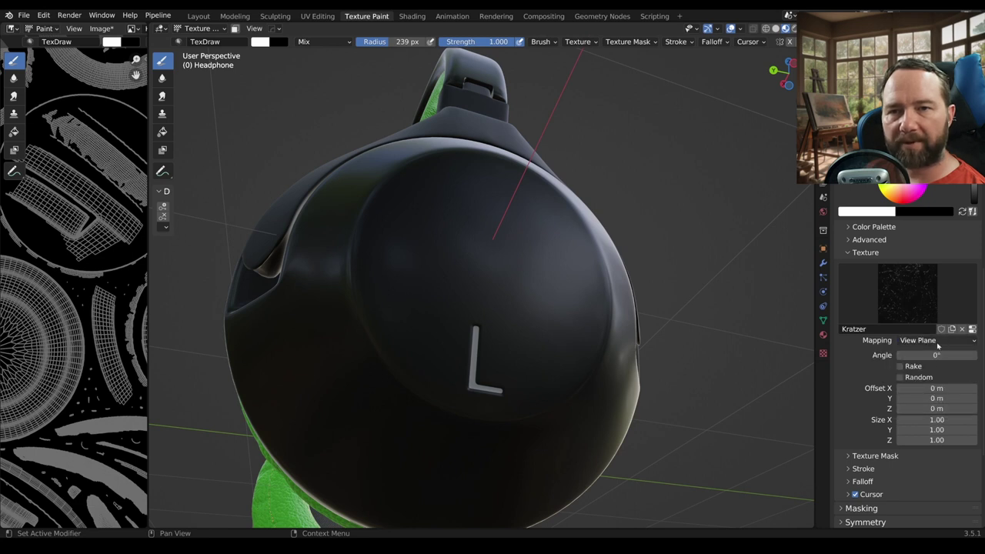
pyautogui.click(938, 344)
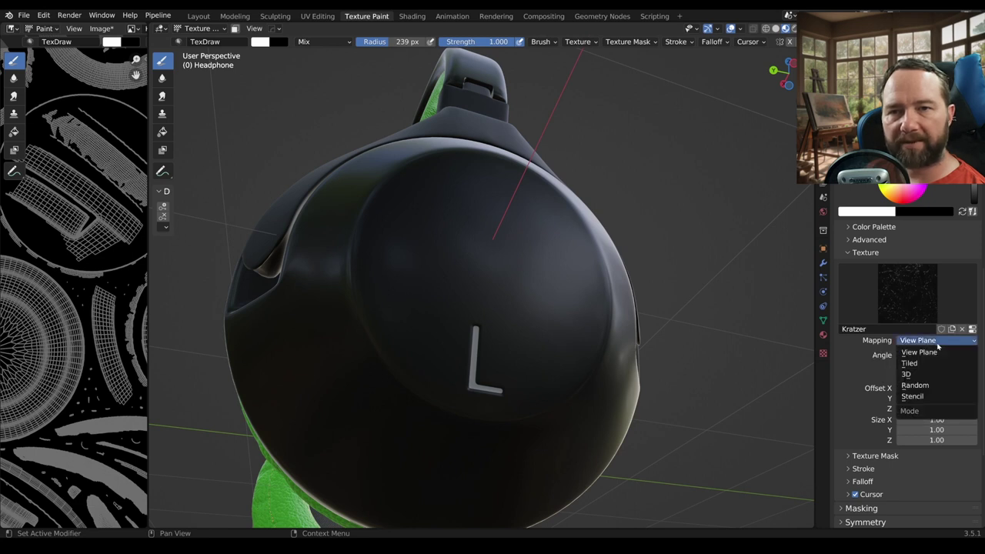
pyautogui.click(924, 363)
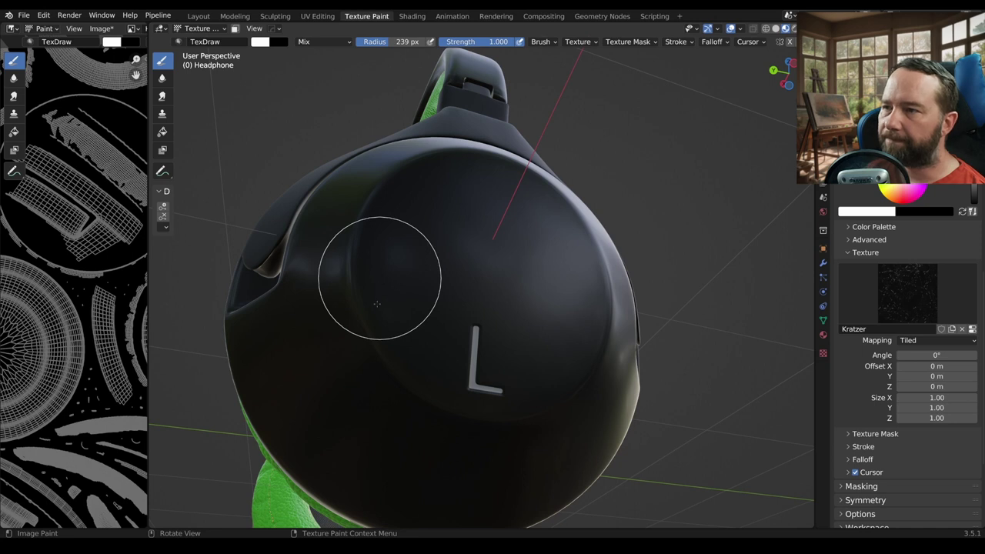
# - Paint tiled scratches across the earcup front and view it from another angle
pyautogui.moveTo(377, 345)
pyautogui.mouseDown()
pyautogui.moveTo(356, 352)
pyautogui.moveTo(418, 403)
pyautogui.moveTo(479, 427)
pyautogui.moveTo(567, 390)
pyautogui.moveTo(564, 318)
pyautogui.moveTo(378, 308)
pyautogui.moveTo(357, 358)
pyautogui.moveTo(583, 423)
pyautogui.moveTo(551, 381)
pyautogui.mouseUp()
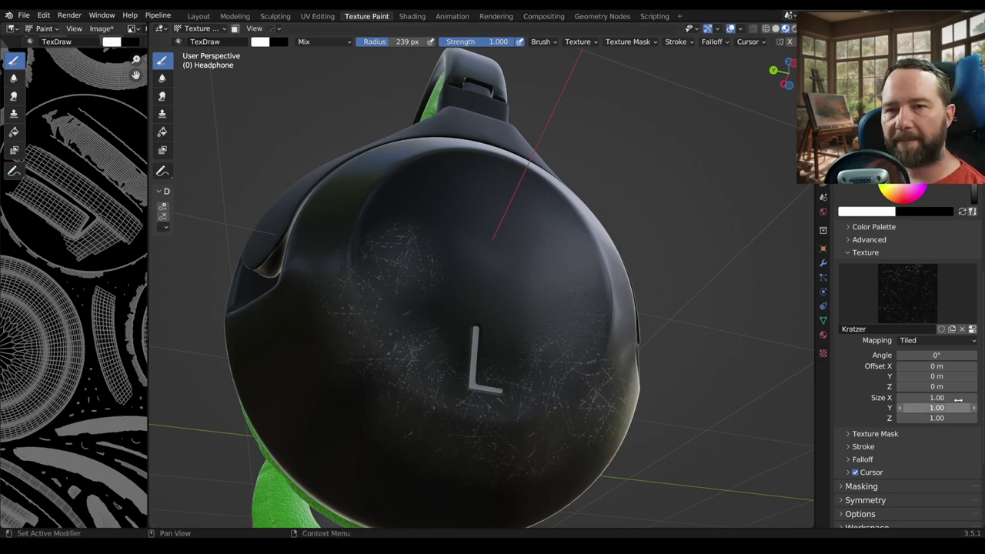
pyautogui.click(942, 341)
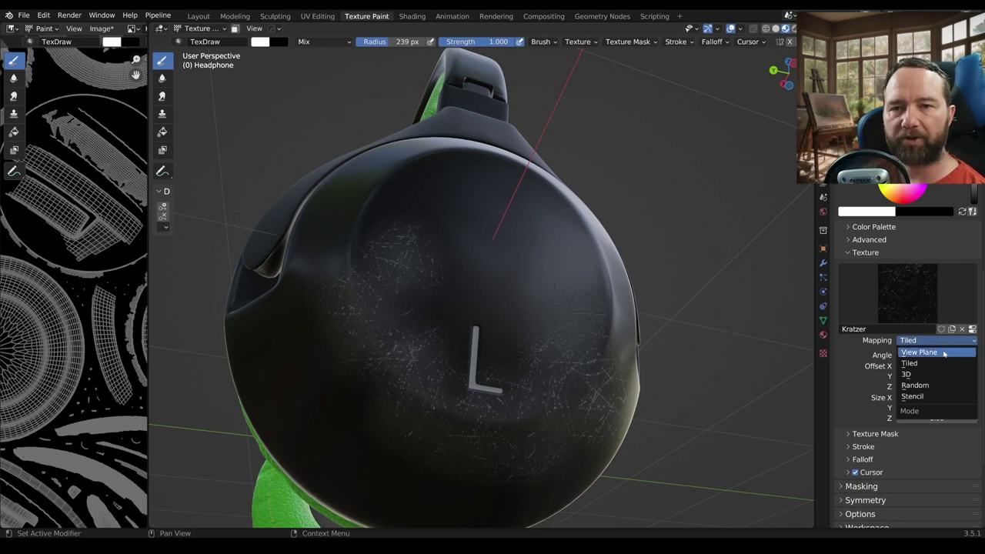
pyautogui.moveTo(374, 396)
pyautogui.mouseDown(button='middle')
pyautogui.moveTo(483, 428)
pyautogui.moveTo(490, 417)
pyautogui.mouseUp(button='middle')
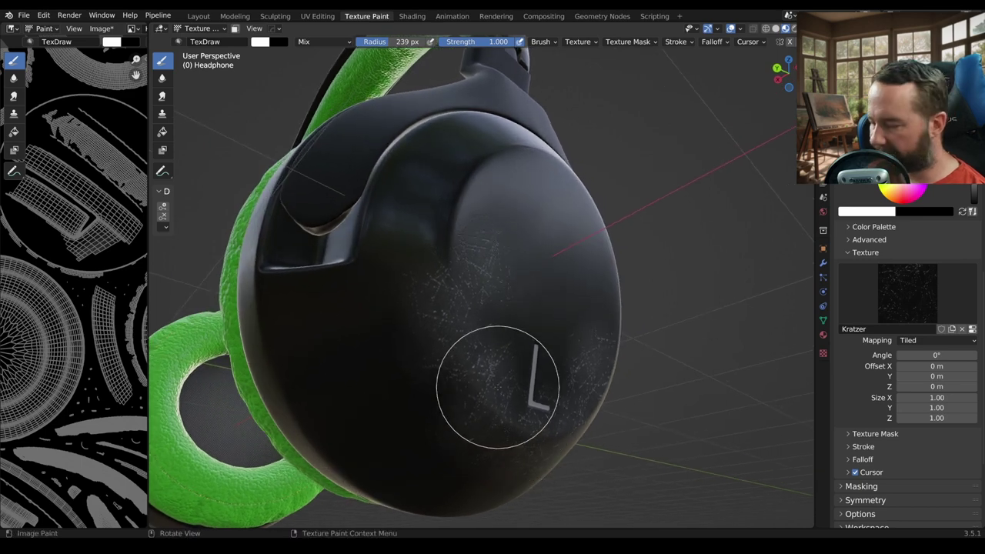
# - Undo the heavy scratch strokes and lower the brush strength to 0.329
pyautogui.hotkey('ctrl', 'z')
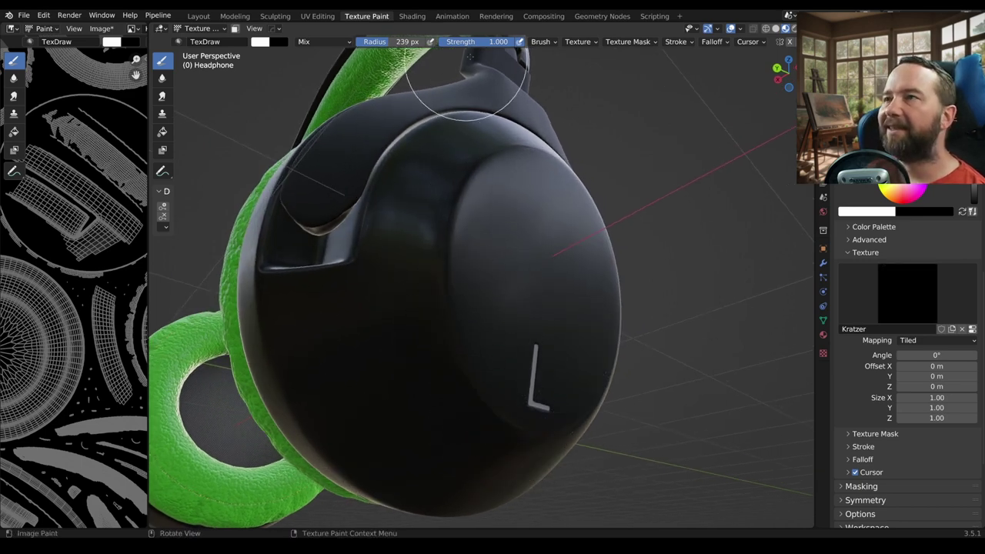
pyautogui.moveTo(501, 47); pyautogui.dragTo(478, 47)
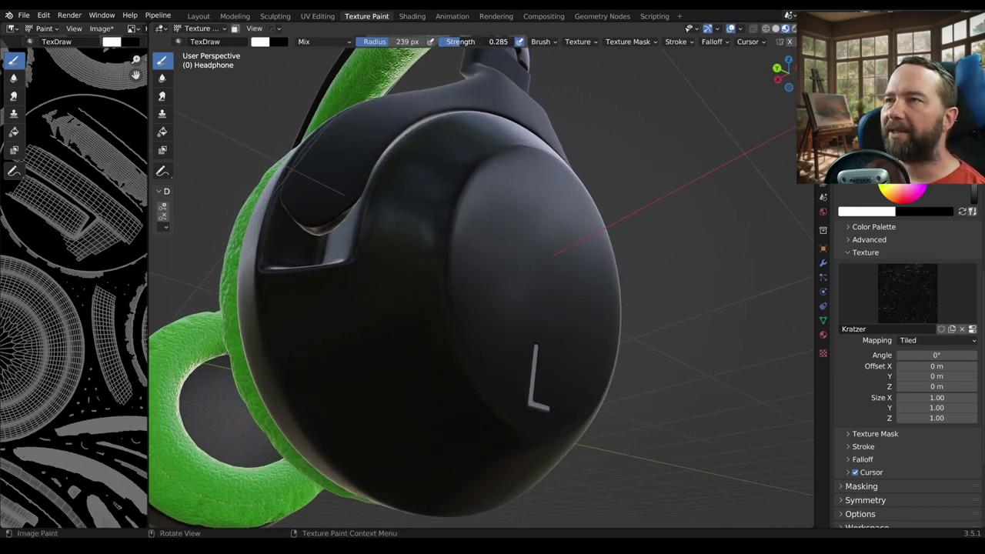
pyautogui.moveTo(479, 75); pyautogui.dragTo(506, 198, button='middle')
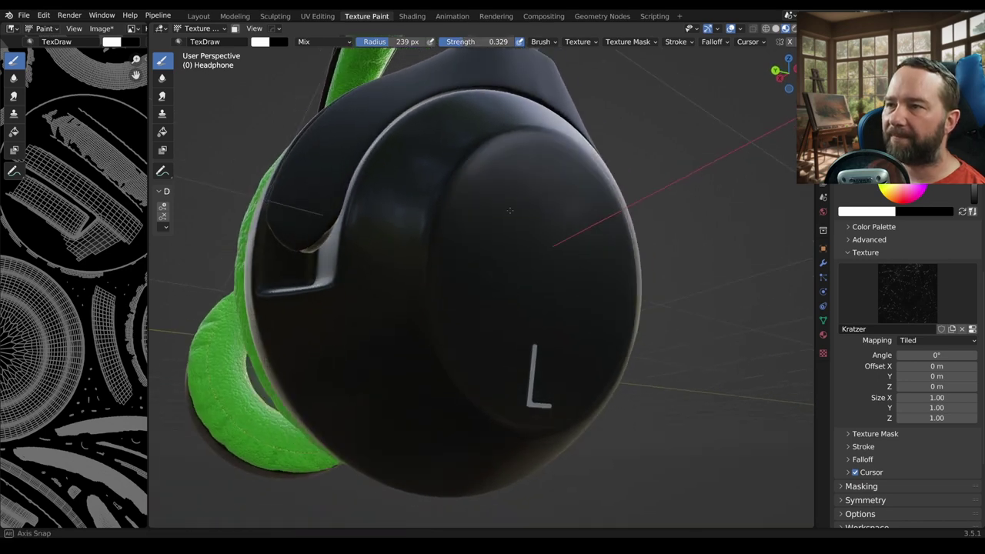
# - Shrink the brush radius to 142 px and dust faint speckles on the earcup
pyautogui.press('f')
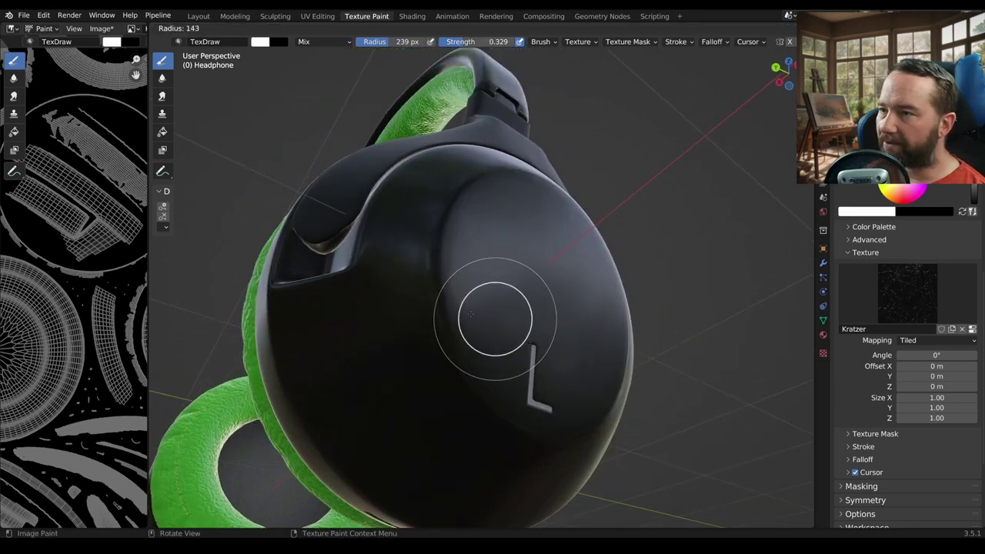
pyautogui.click(418, 312)
pyautogui.moveTo(418, 312)
pyautogui.mouseDown(button='middle')
pyautogui.moveTo(437, 324)
pyautogui.moveTo(452, 261)
pyautogui.mouseUp(button='middle')
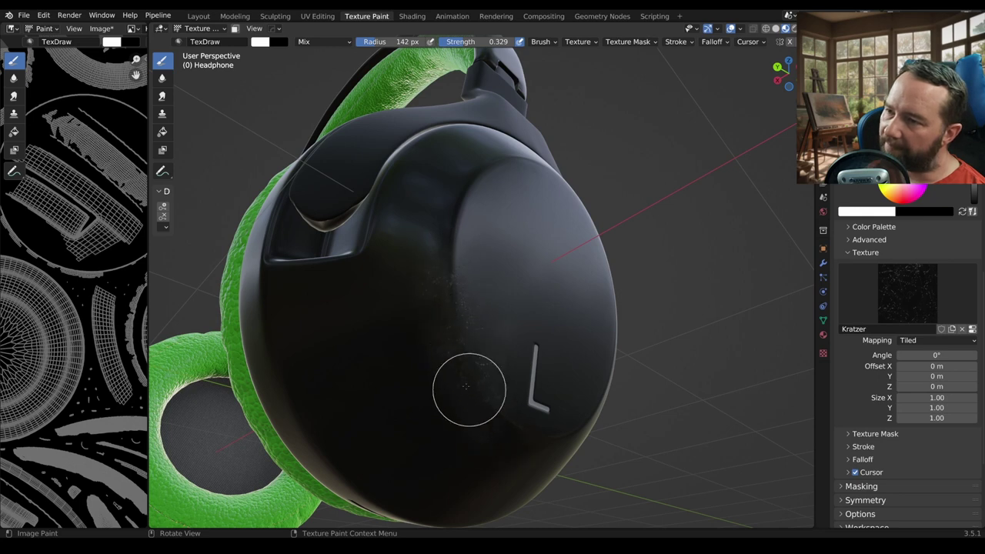
pyautogui.moveTo(469, 392)
pyautogui.mouseDown(button='middle')
pyautogui.moveTo(437, 376)
pyautogui.moveTo(431, 454)
pyautogui.moveTo(380, 284)
pyautogui.moveTo(496, 320)
pyautogui.mouseUp(button='middle')
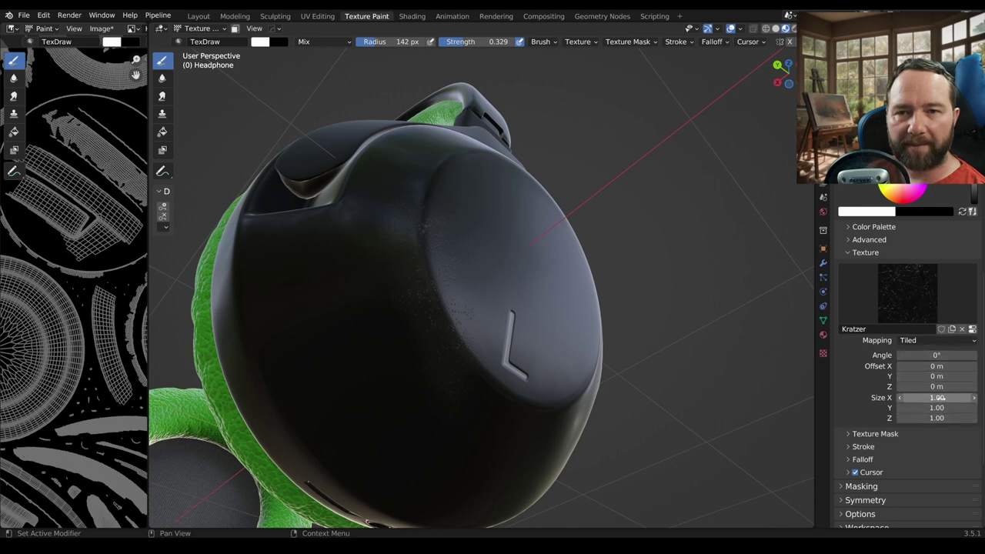
pyautogui.moveTo(937, 397); pyautogui.dragTo(937, 418)
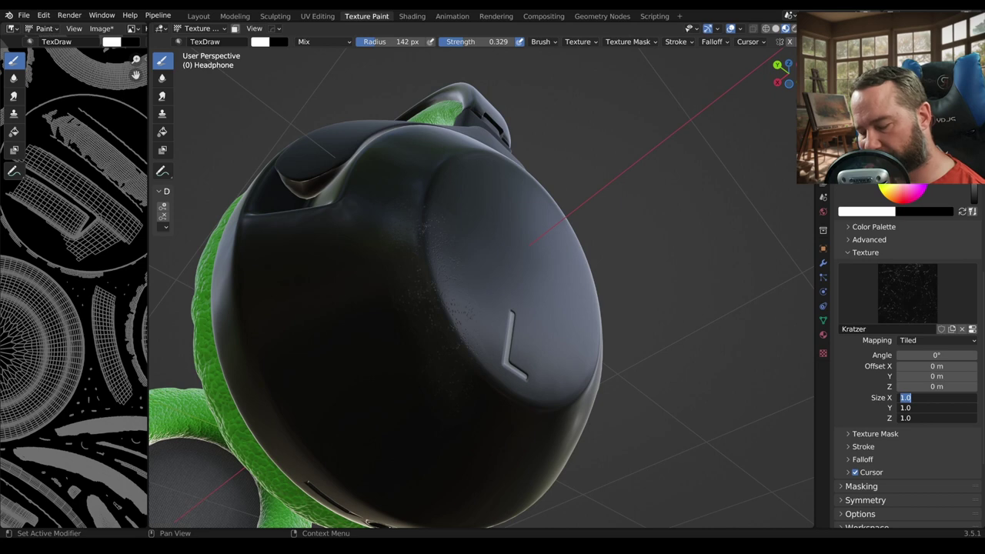
pyautogui.write('.5')
pyautogui.write('0.5')
pyautogui.press('Return')
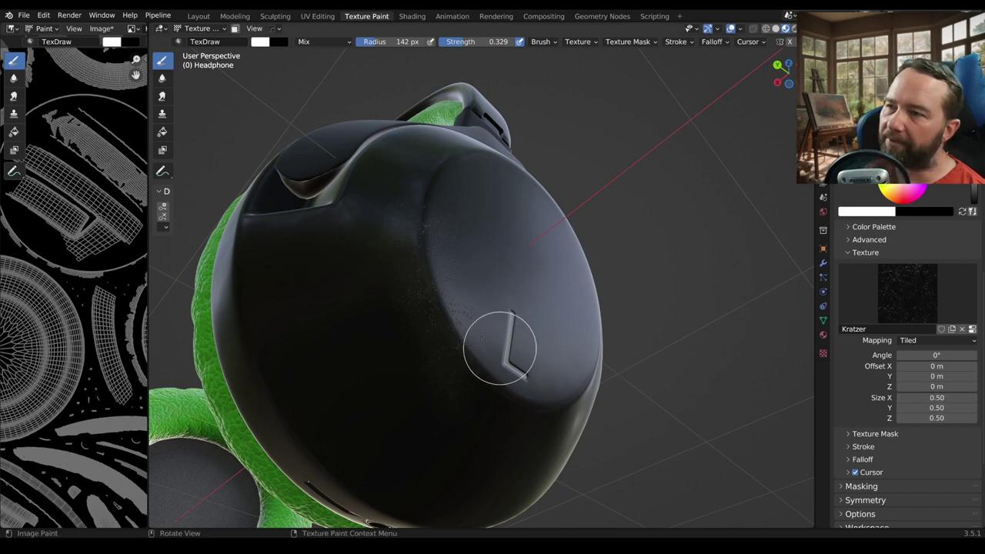
pyautogui.moveTo(470, 288); pyautogui.dragTo(465, 290, button='middle')
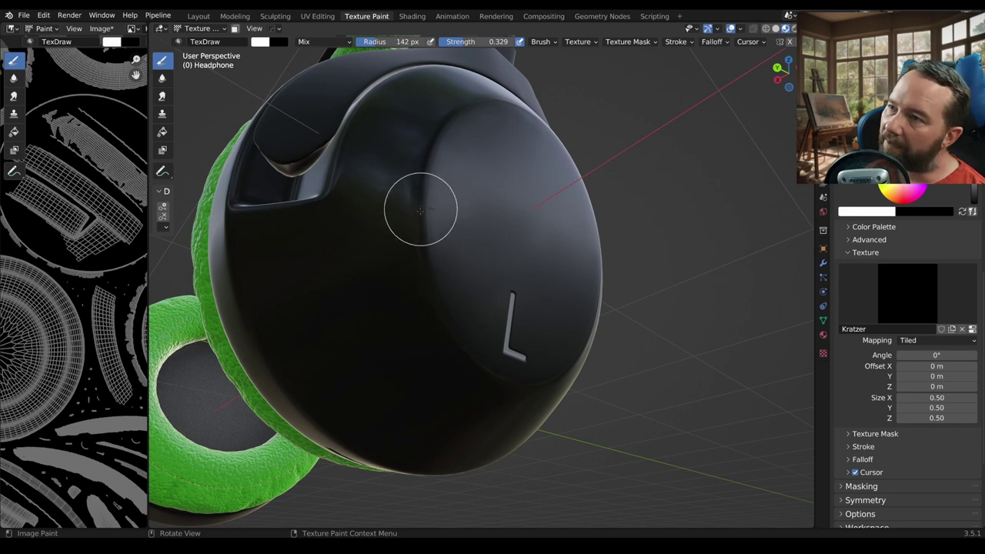
pyautogui.moveTo(470, 387); pyautogui.dragTo(474, 385, button='middle')
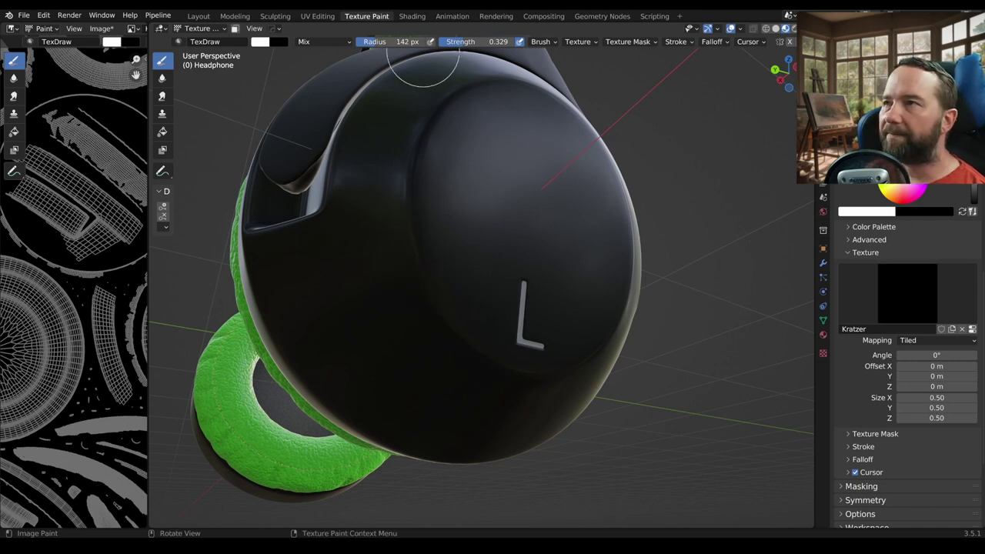
pyautogui.moveTo(477, 41); pyautogui.dragTo(462, 42)
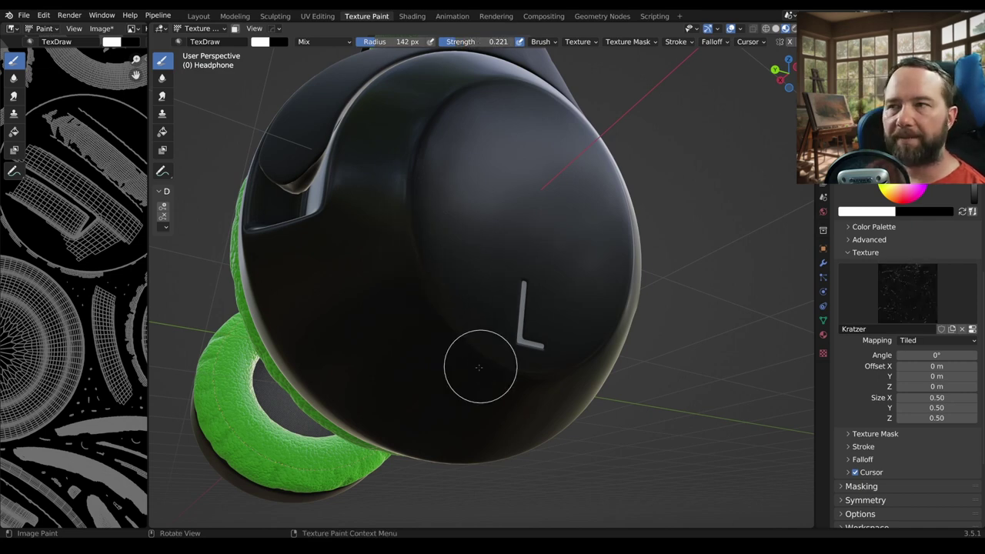
pyautogui.moveTo(479, 367)
pyautogui.mouseDown(button='middle')
pyautogui.moveTo(451, 292)
pyautogui.moveTo(455, 235)
pyautogui.mouseUp(button='middle')
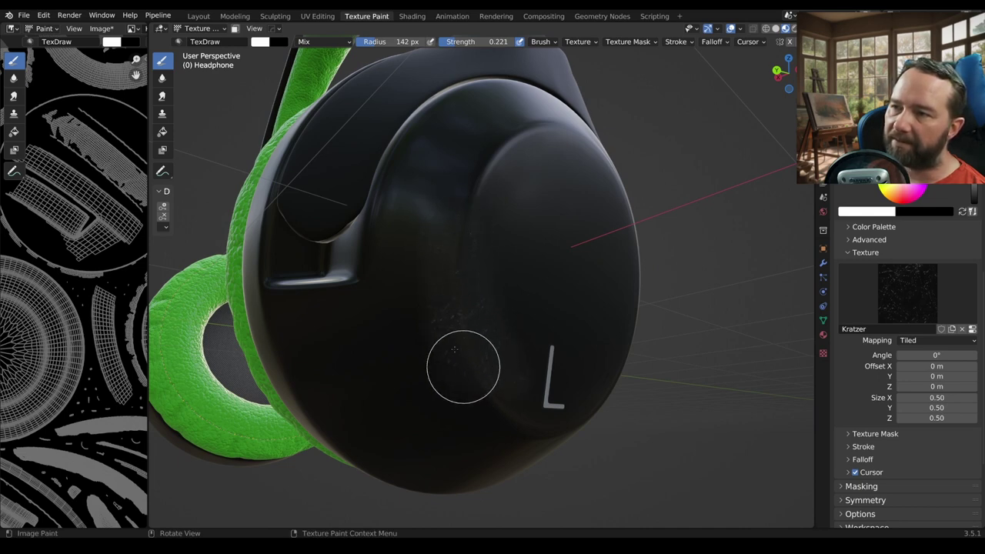
pyautogui.moveTo(501, 396); pyautogui.dragTo(493, 367, button='middle')
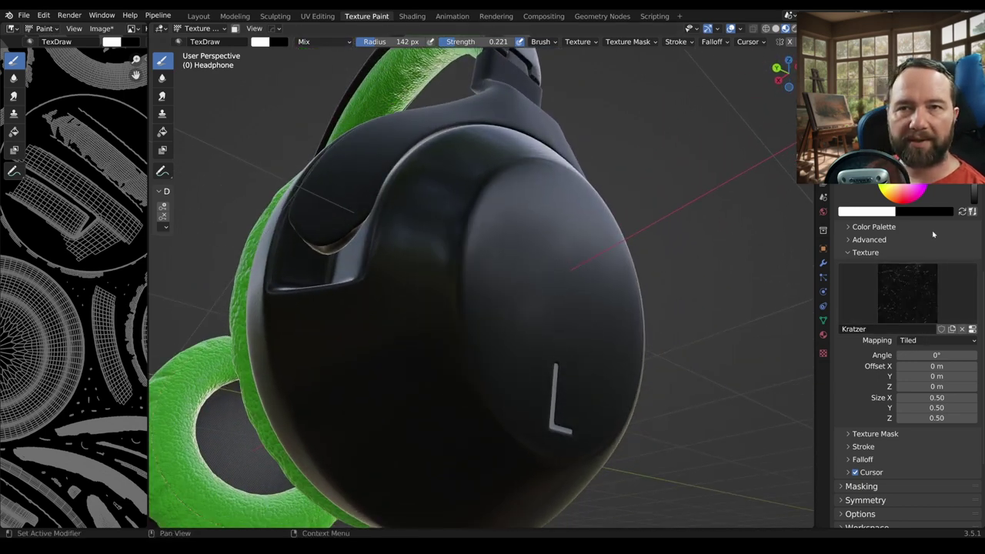
pyautogui.scroll(2, 965, 322)
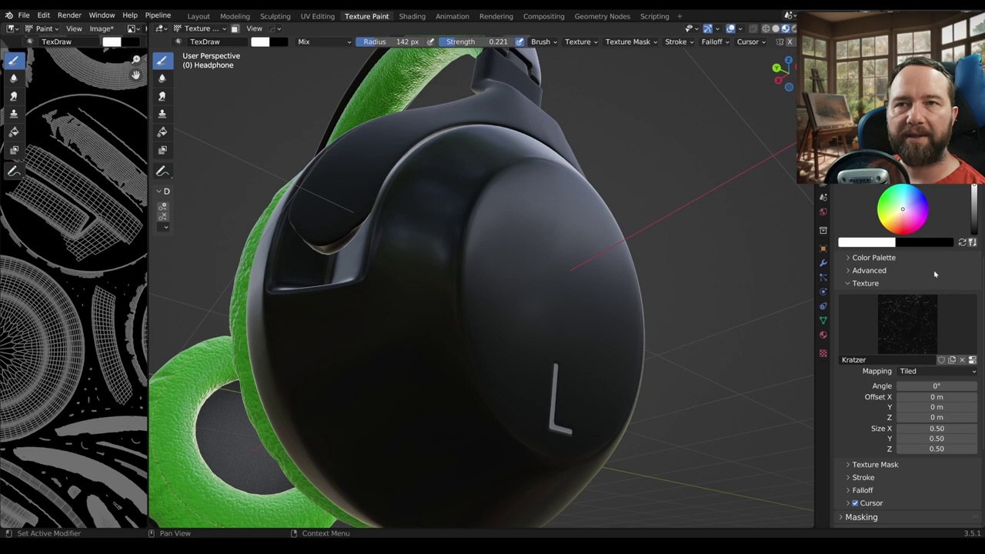
# - Change the Kratzer brush's blend mode from Mix to Add
pyautogui.scroll(2, 935, 270)
pyautogui.scroll(2, 923, 246)
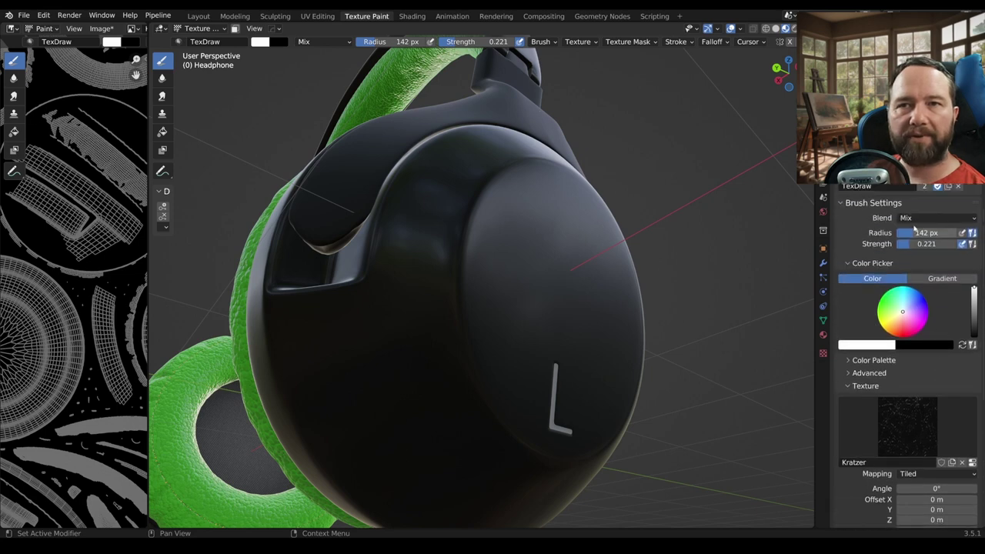
pyautogui.click(939, 219)
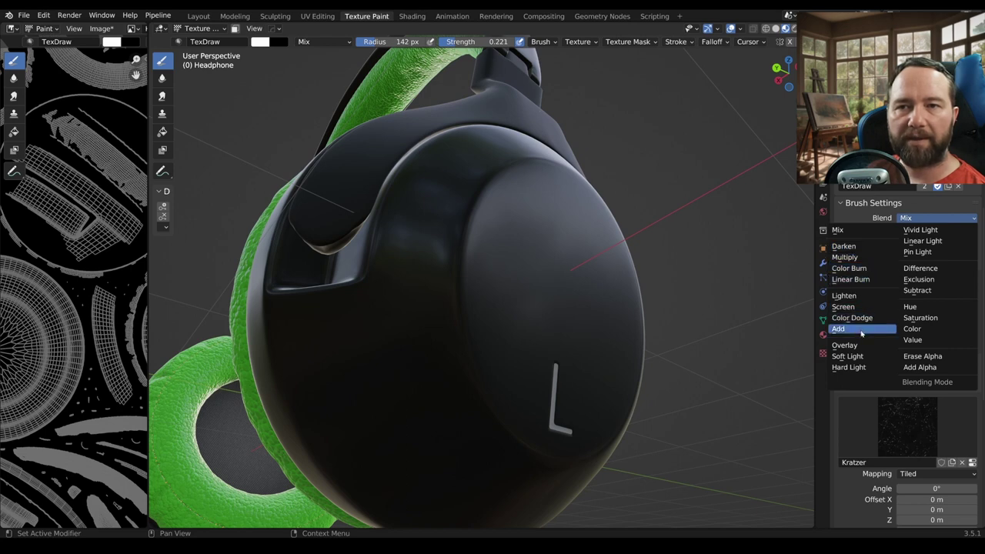
pyautogui.click(852, 330)
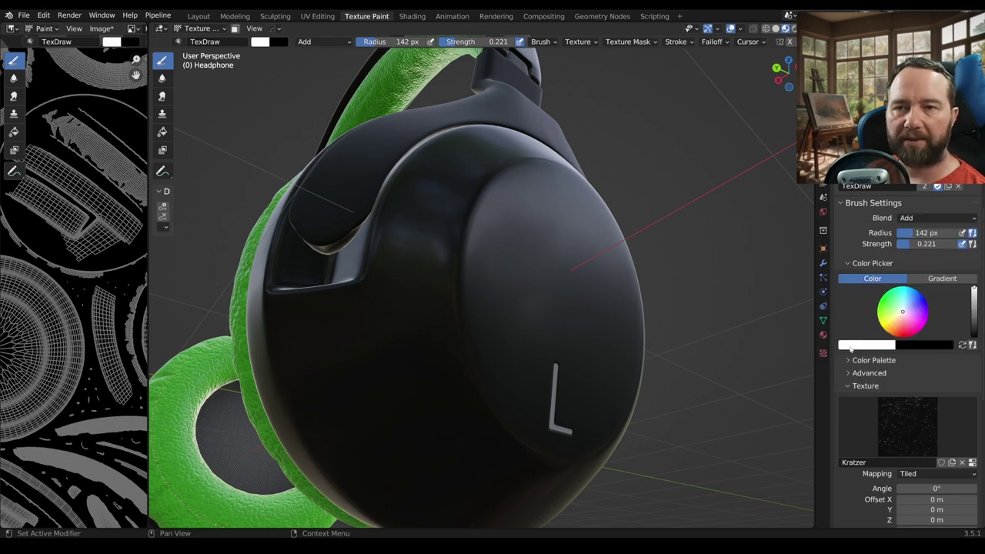
pyautogui.moveTo(677, 396)
pyautogui.mouseDown(button='middle')
pyautogui.moveTo(627, 353)
pyautogui.moveTo(723, 391)
pyautogui.mouseUp(button='middle')
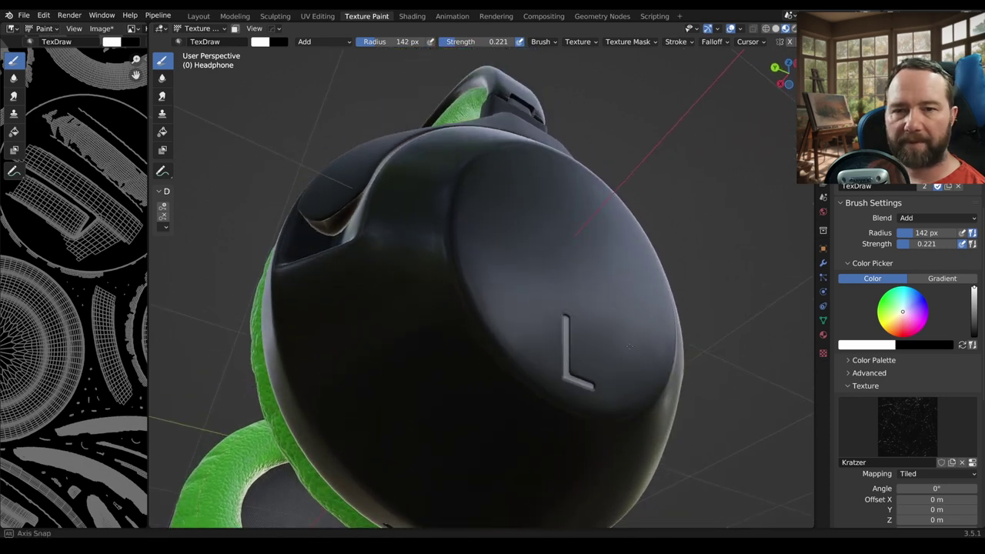
# - Set the brush texture mapping to View Plane
pyautogui.click(943, 475)
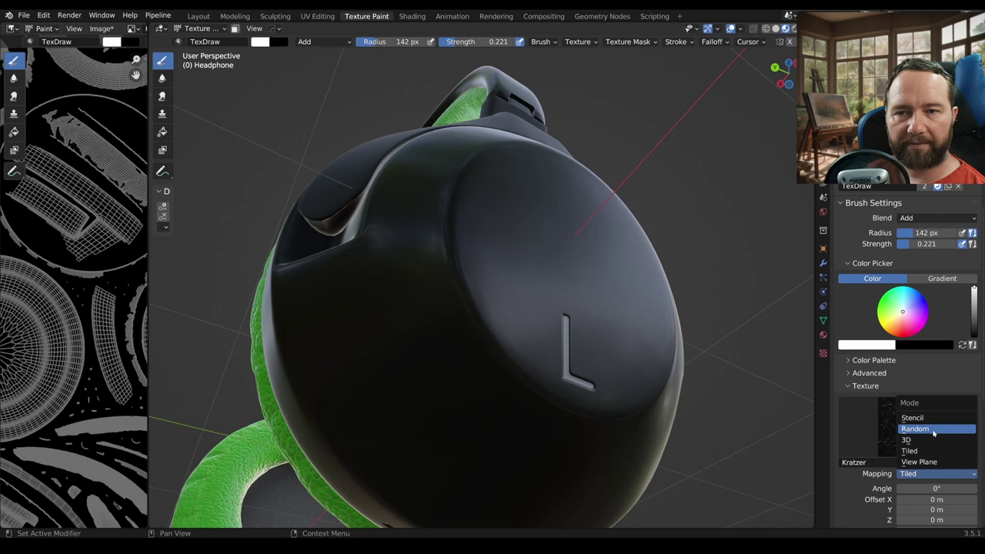
pyautogui.click(933, 461)
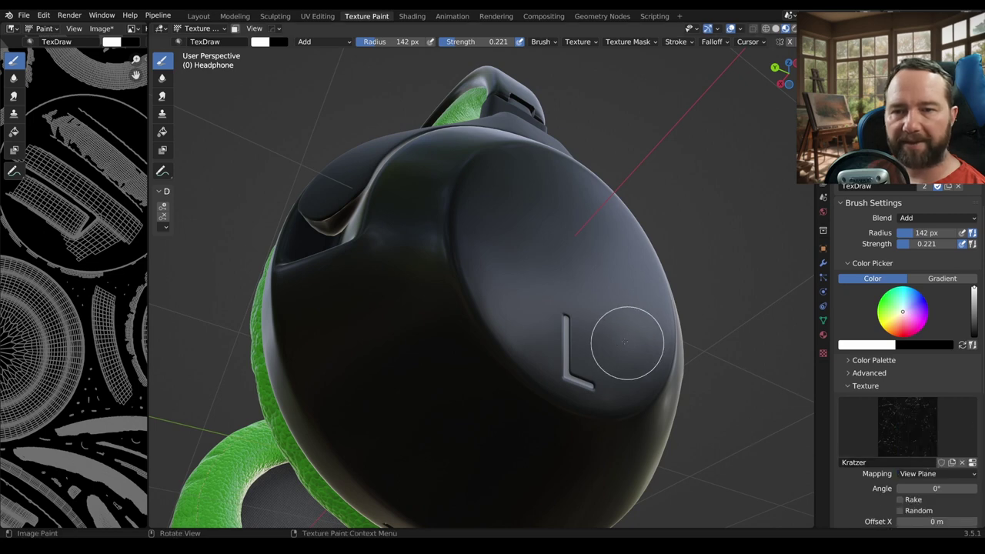
pyautogui.moveTo(627, 343); pyautogui.dragTo(541, 411, button='middle')
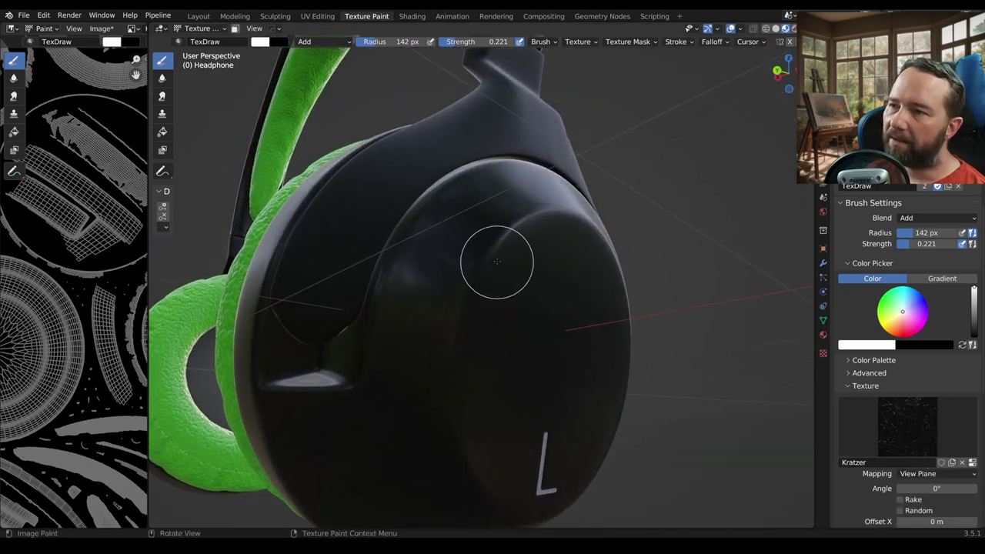
# - Paint faint scratches toward the L and white haze near the earcup's triangular tip
pyautogui.moveTo(504, 237); pyautogui.dragTo(474, 310)
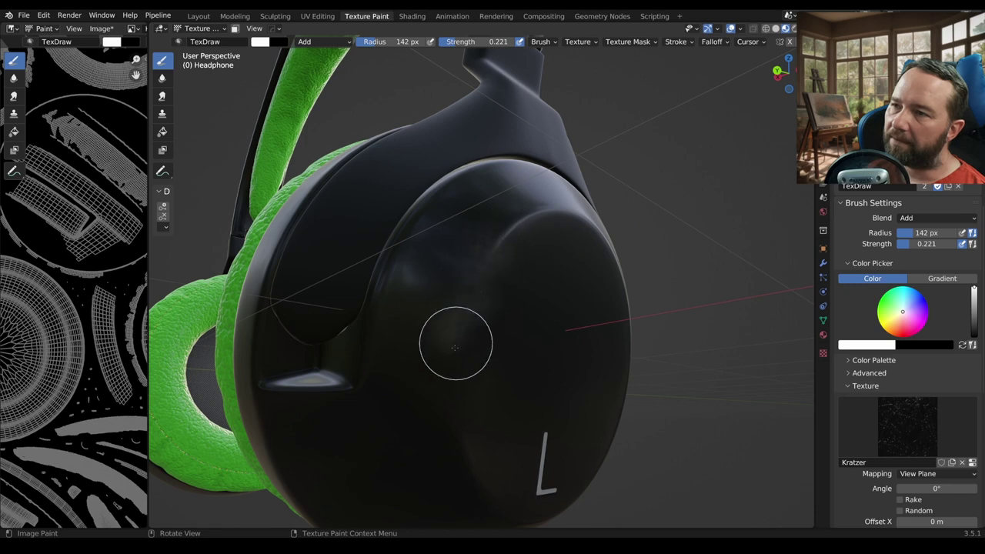
pyautogui.moveTo(492, 257); pyautogui.dragTo(446, 233, button='middle')
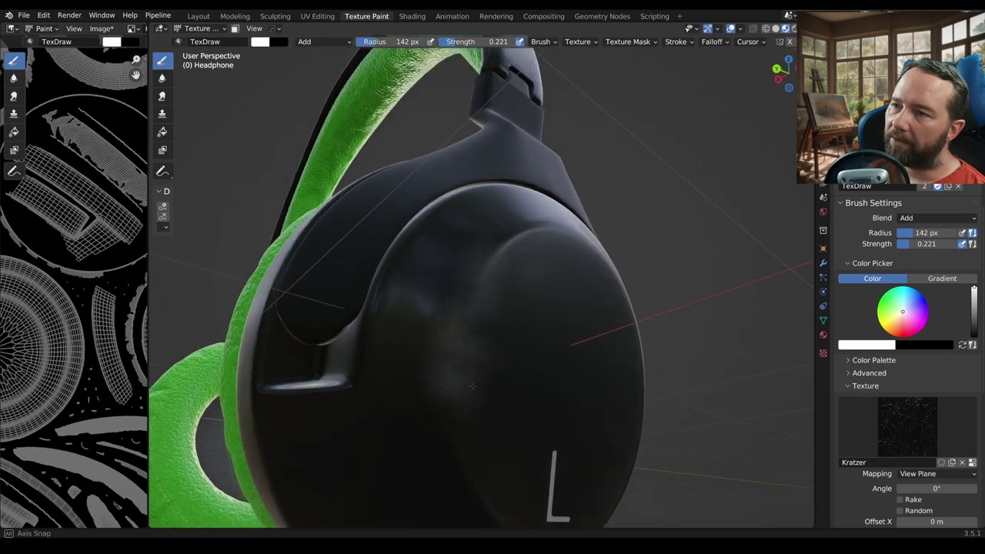
pyautogui.moveTo(446, 233); pyautogui.dragTo(417, 239)
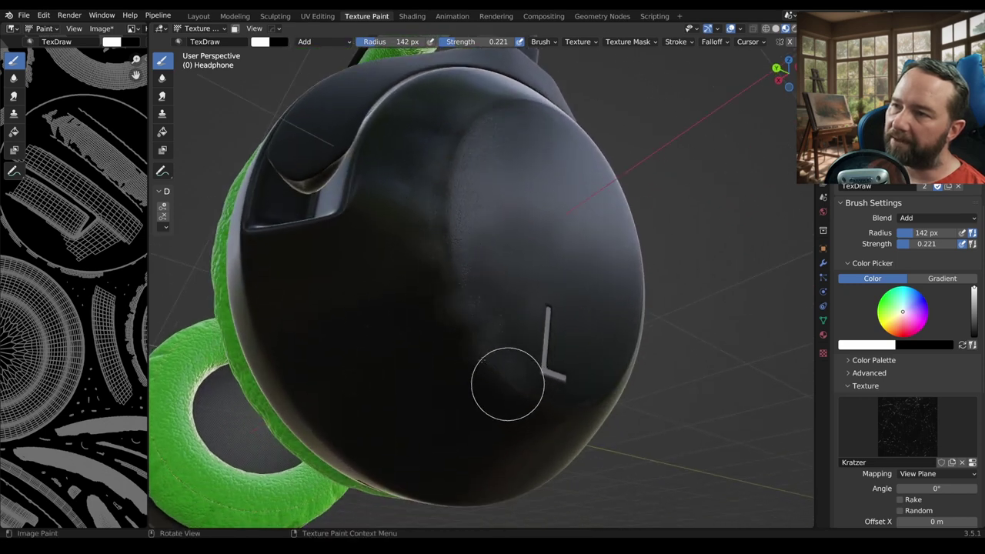
pyautogui.moveTo(418, 239); pyautogui.dragTo(467, 385, button='middle')
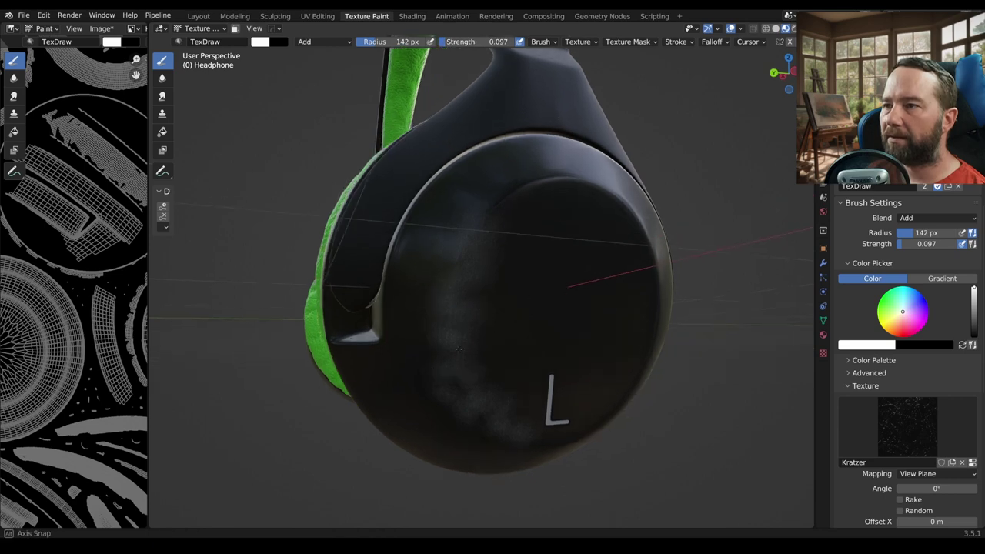
pyautogui.moveTo(456, 234)
pyautogui.mouseDown(button='middle')
pyautogui.moveTo(487, 362)
pyautogui.moveTo(521, 389)
pyautogui.mouseUp(button='middle')
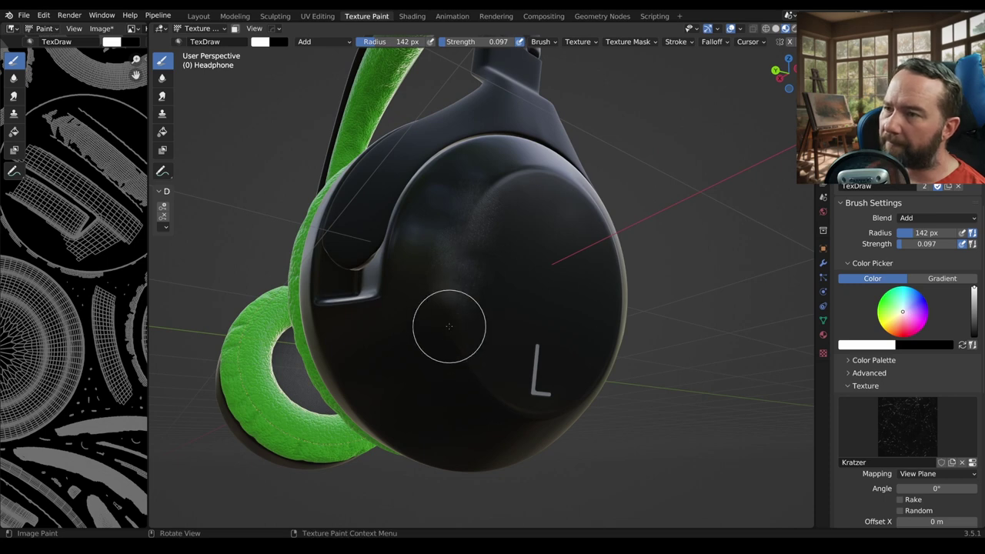
pyautogui.moveTo(451, 318)
pyautogui.mouseDown(button='middle')
pyautogui.moveTo(498, 410)
pyautogui.moveTo(440, 374)
pyautogui.moveTo(451, 334)
pyautogui.mouseUp(button='middle')
pyautogui.scroll(4, 439, 374)
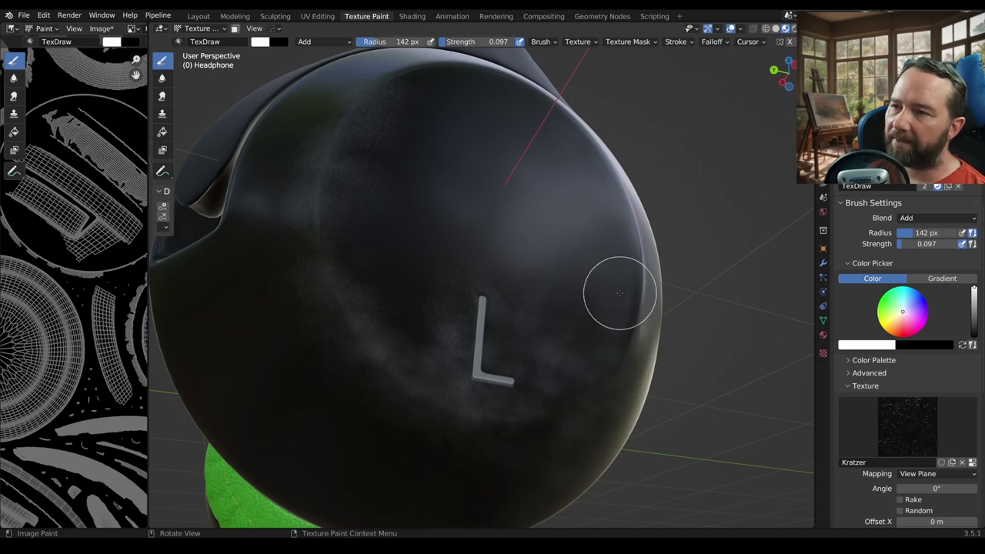
pyautogui.moveTo(595, 372)
pyautogui.mouseDown(button='middle')
pyautogui.moveTo(514, 413)
pyautogui.moveTo(554, 341)
pyautogui.mouseUp(button='middle')
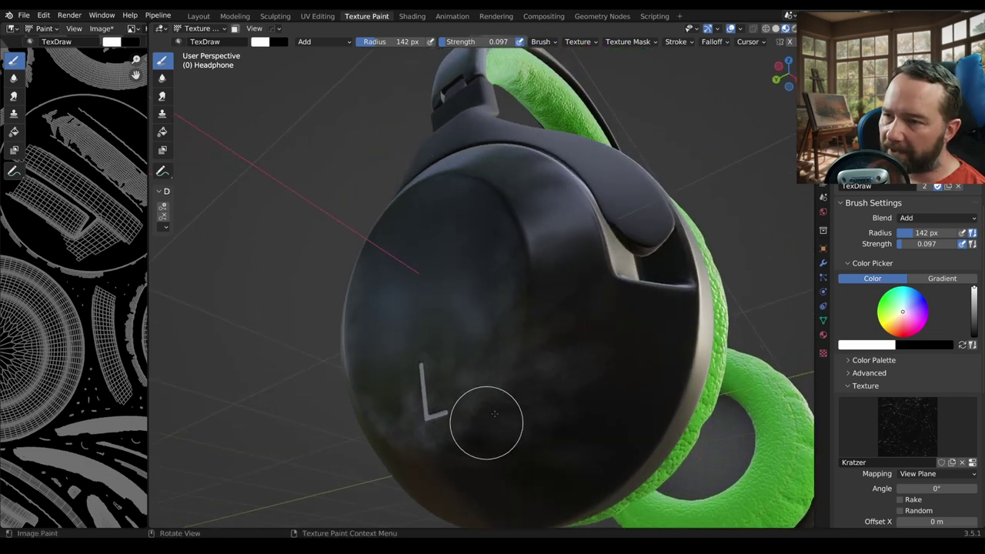
pyautogui.moveTo(515, 251); pyautogui.dragTo(564, 324, button='middle')
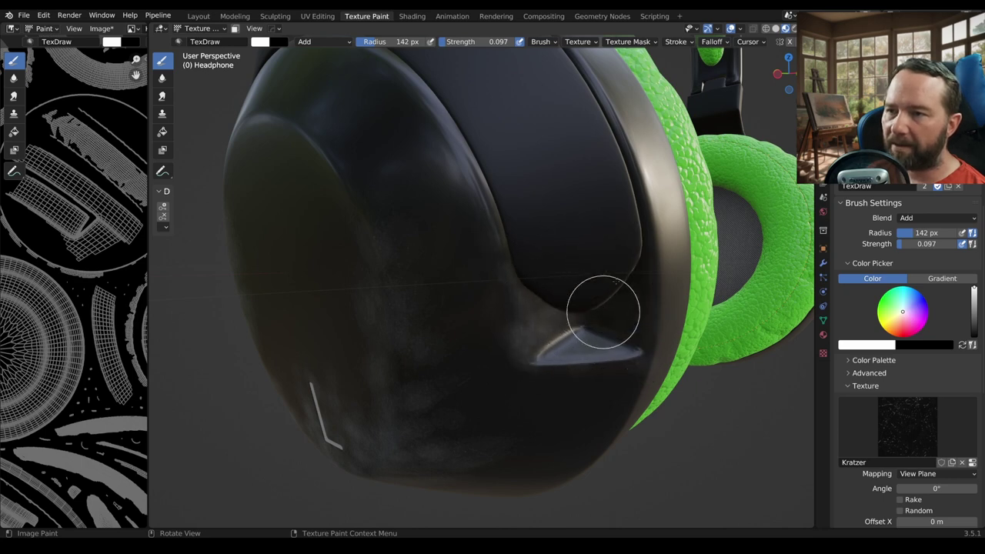
pyautogui.moveTo(600, 308); pyautogui.dragTo(518, 369)
pyautogui.moveTo(562, 392); pyautogui.dragTo(539, 323)
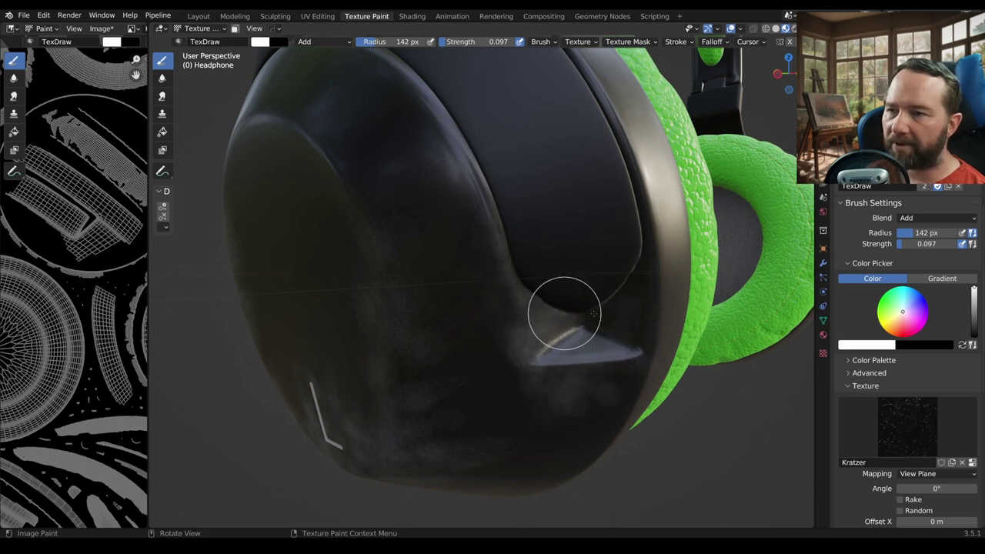
pyautogui.moveTo(597, 279); pyautogui.dragTo(553, 383, button='middle')
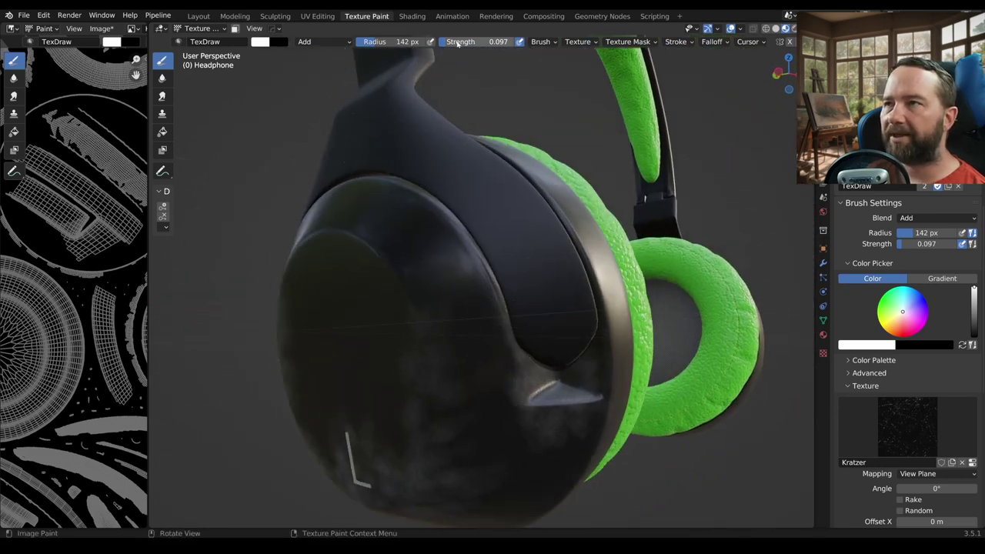
# - Lower the brush strength to 0.057
pyautogui.moveTo(477, 42); pyautogui.dragTo(471, 42)
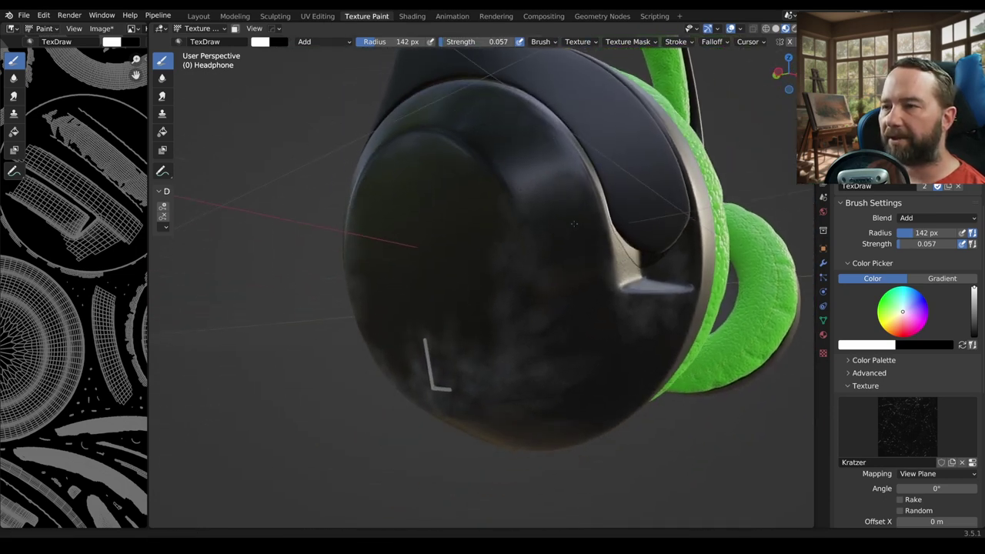
pyautogui.moveTo(502, 227); pyautogui.dragTo(518, 229, button='middle')
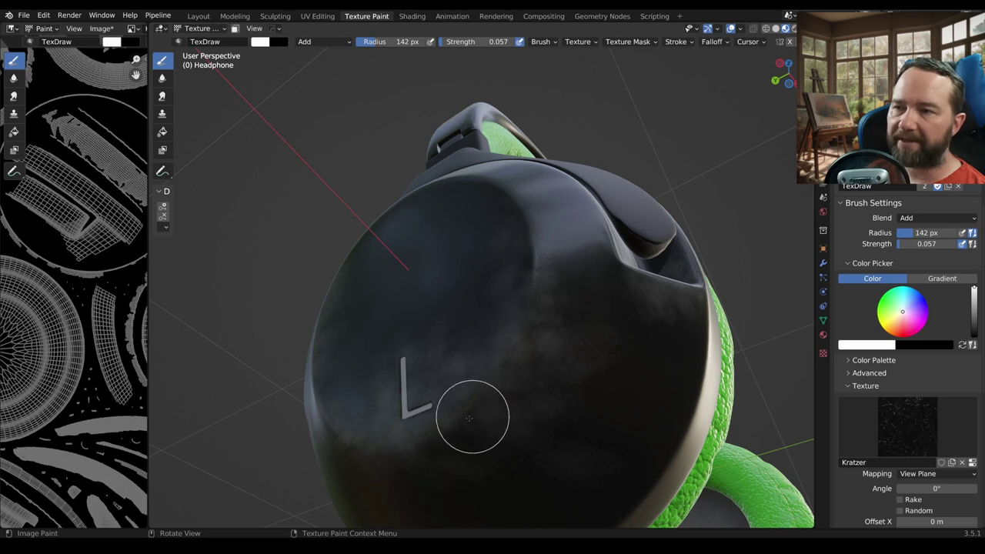
pyautogui.moveTo(527, 288)
pyautogui.mouseDown(button='middle')
pyautogui.moveTo(530, 275)
pyautogui.moveTo(566, 290)
pyautogui.mouseUp(button='middle')
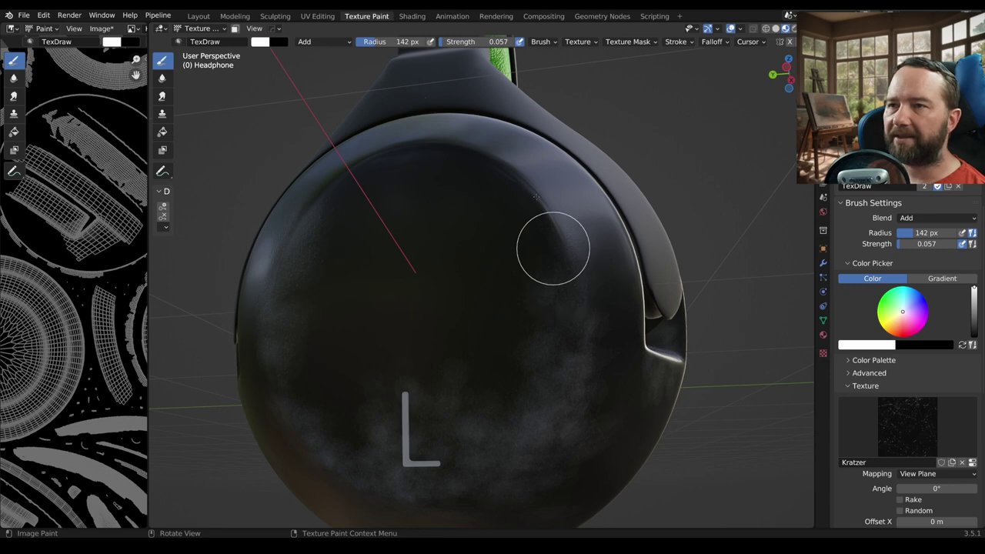
pyautogui.moveTo(567, 360)
pyautogui.mouseDown(button='middle')
pyautogui.moveTo(523, 402)
pyautogui.moveTo(518, 345)
pyautogui.moveTo(629, 351)
pyautogui.moveTo(541, 346)
pyautogui.moveTo(548, 332)
pyautogui.moveTo(574, 374)
pyautogui.mouseUp(button='middle')
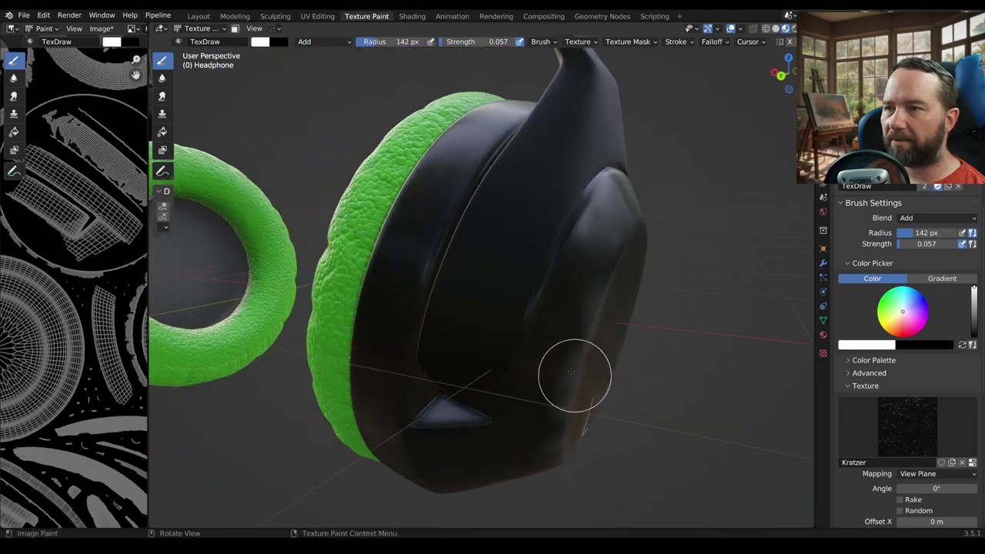
pyautogui.moveTo(430, 425); pyautogui.dragTo(444, 406, button='middle')
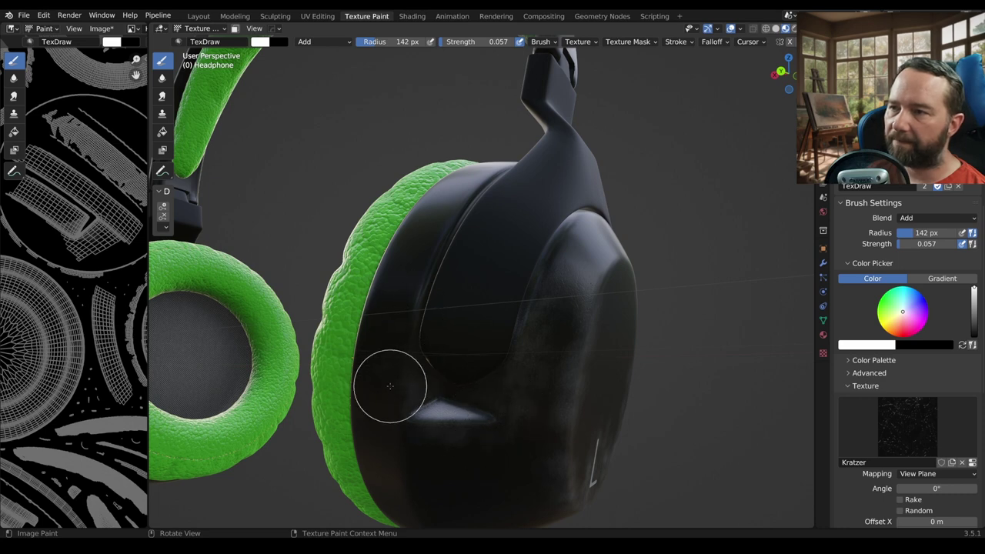
# - In the brush Stroke settings, reduce Jitter from 0.2734 to 0.1727
pyautogui.scroll(-3, 865, 421)
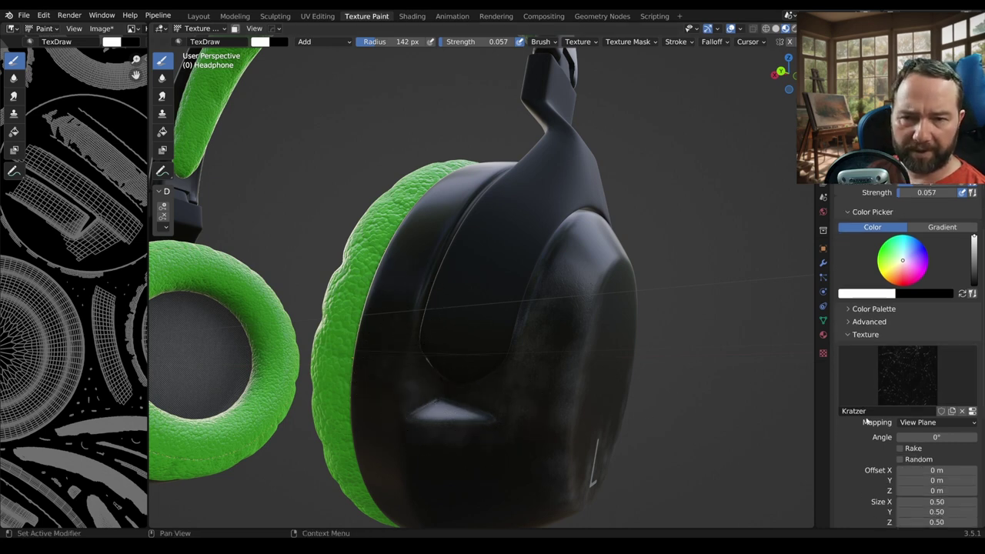
pyautogui.scroll(-3, 866, 421)
pyautogui.scroll(-2, 856, 450)
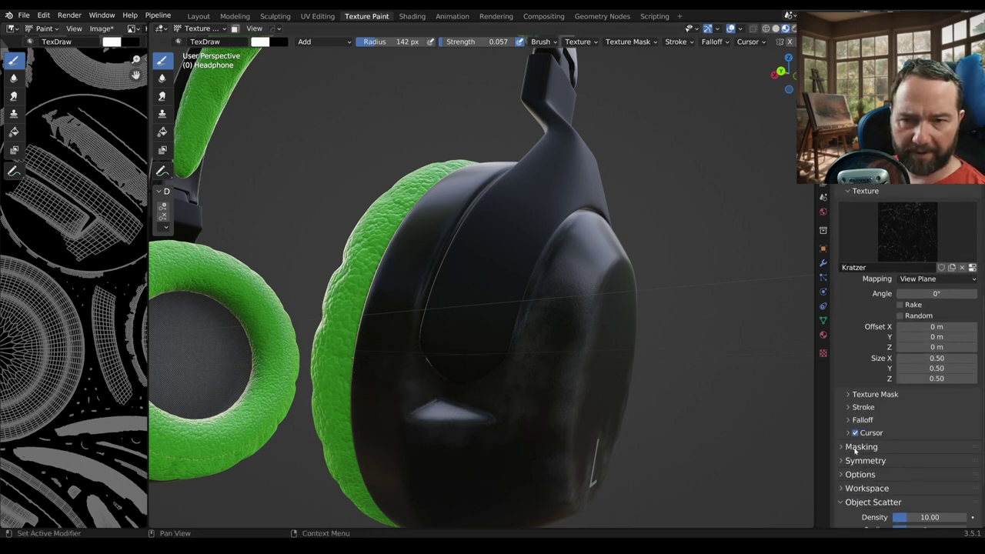
pyautogui.click(860, 408)
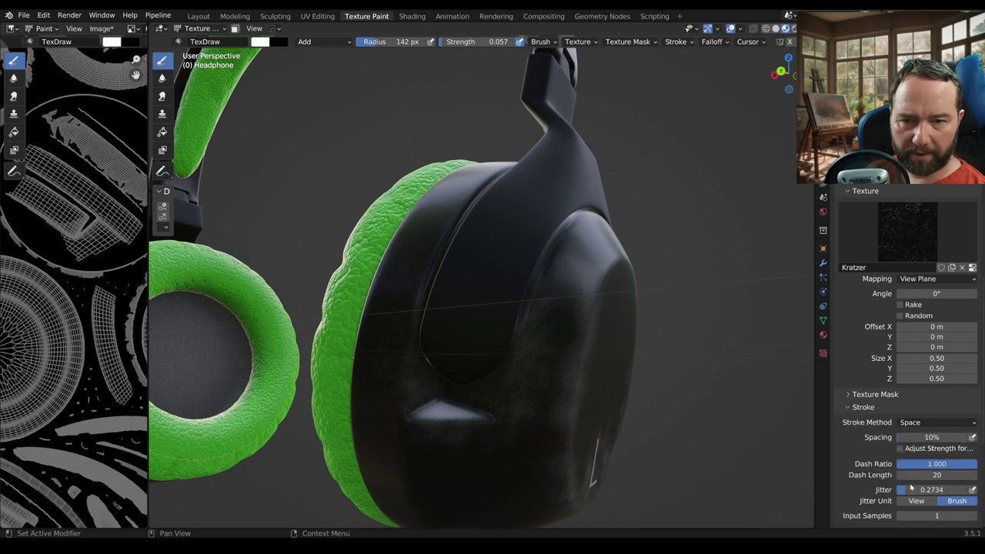
pyautogui.moveTo(546, 403); pyautogui.dragTo(542, 333, button='middle')
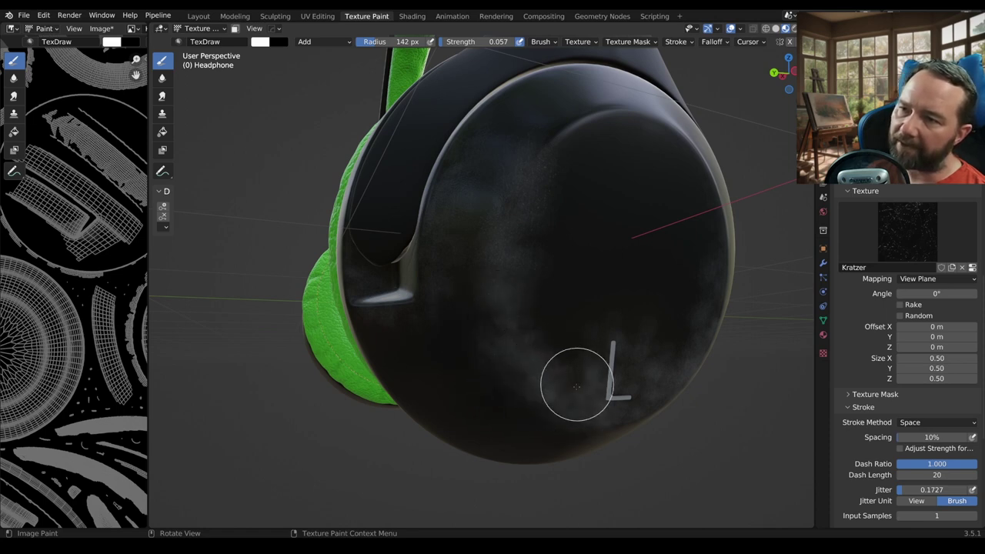
pyautogui.moveTo(576, 378)
pyautogui.mouseDown(button='middle')
pyautogui.moveTo(593, 363)
pyautogui.moveTo(439, 407)
pyautogui.moveTo(520, 371)
pyautogui.mouseUp(button='middle')
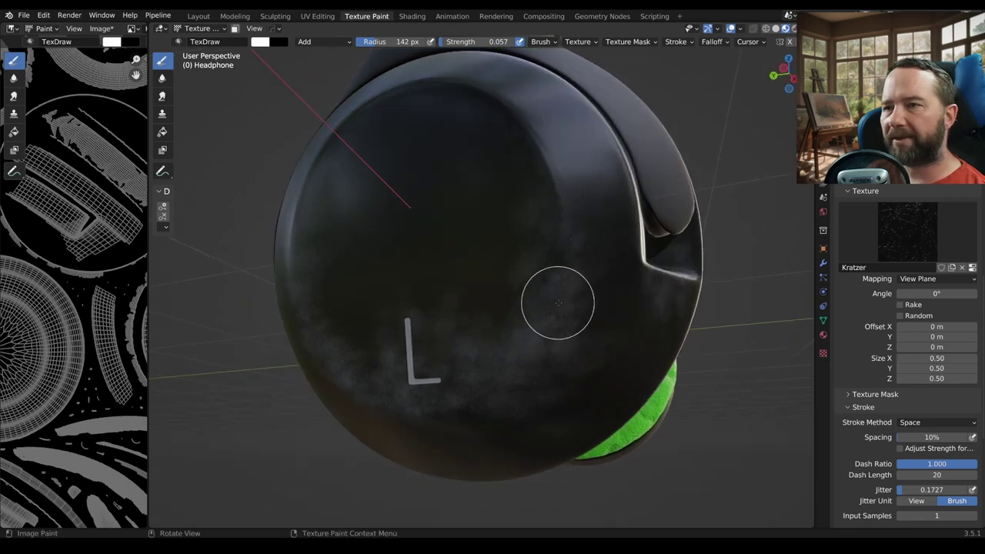
pyautogui.scroll(5, 938, 242)
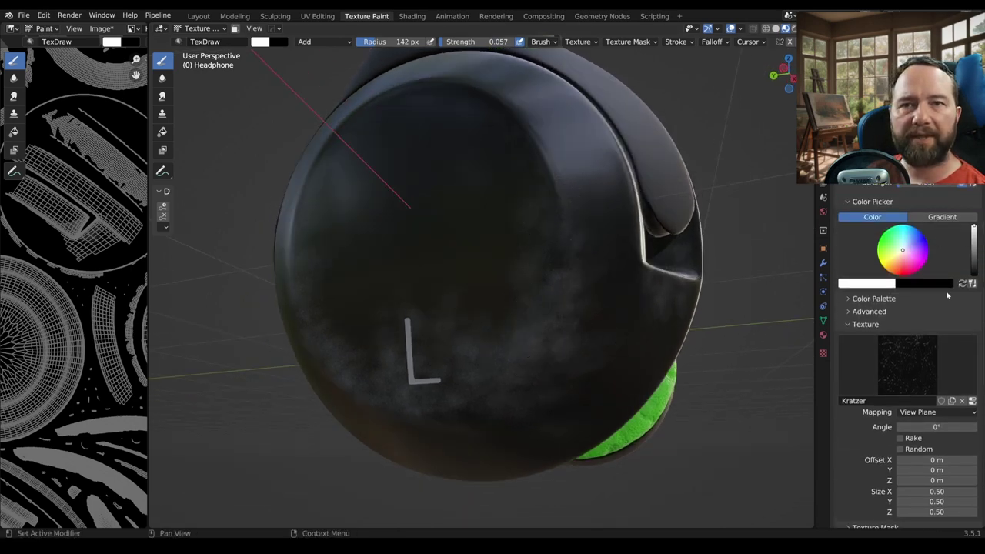
pyautogui.scroll(-1, 947, 295)
pyautogui.scroll(3, 948, 296)
# - Switch the brush blend to Screen and paint whitish scratches around the L
pyautogui.click(925, 197)
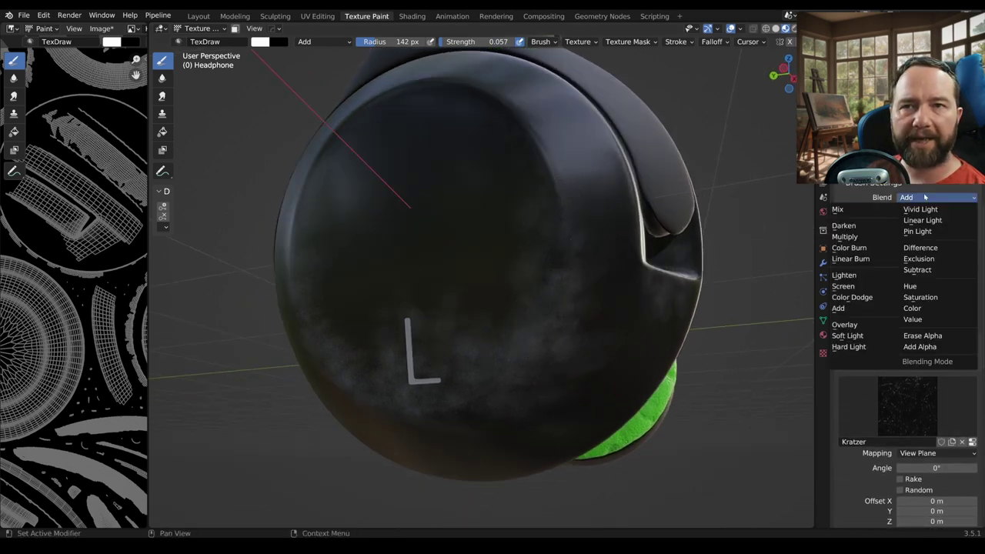
pyautogui.click(859, 286)
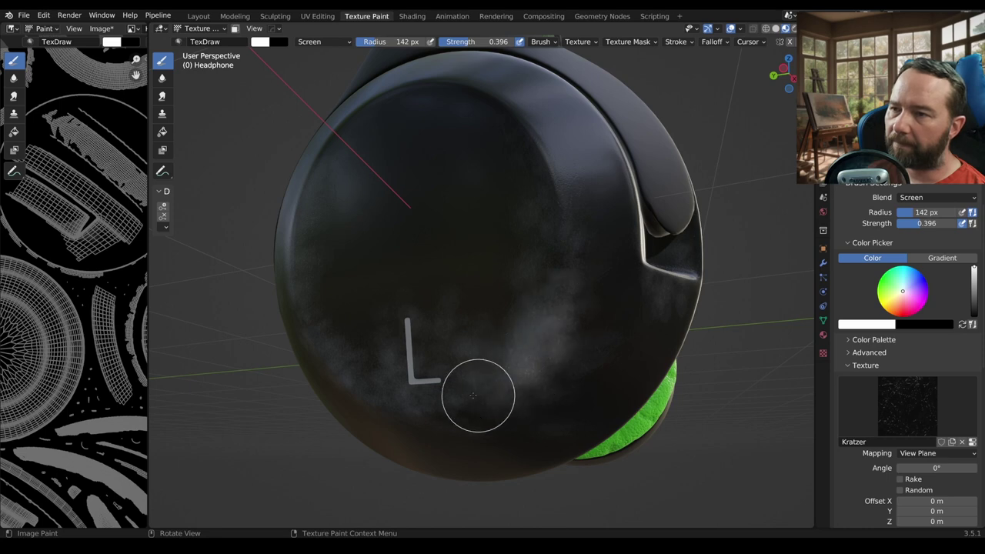
pyautogui.moveTo(499, 411)
pyautogui.mouseDown()
pyautogui.moveTo(380, 398)
pyautogui.moveTo(435, 377)
pyautogui.mouseUp()
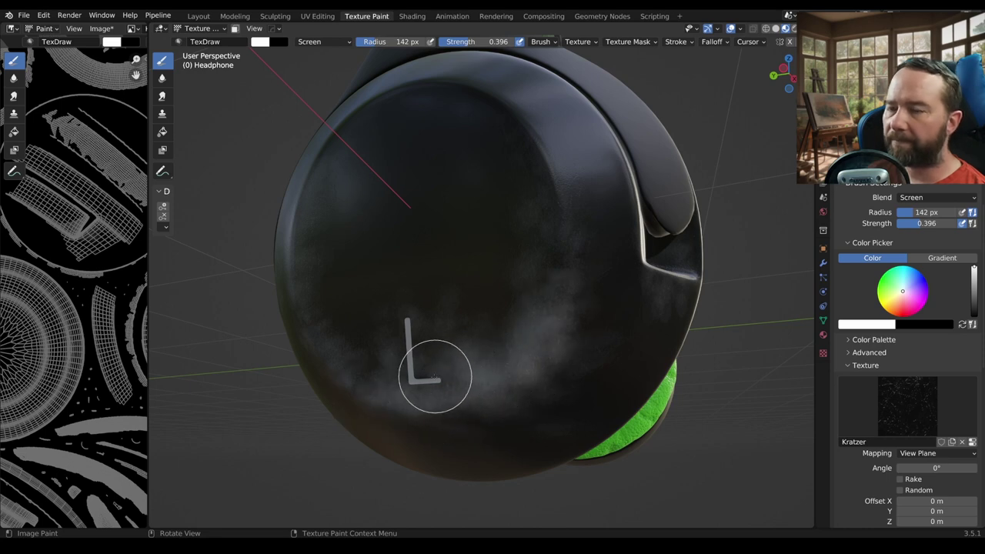
# - Add more whitish smoky scratches to the left of the L
pyautogui.moveTo(435, 376); pyautogui.dragTo(479, 396, button='middle')
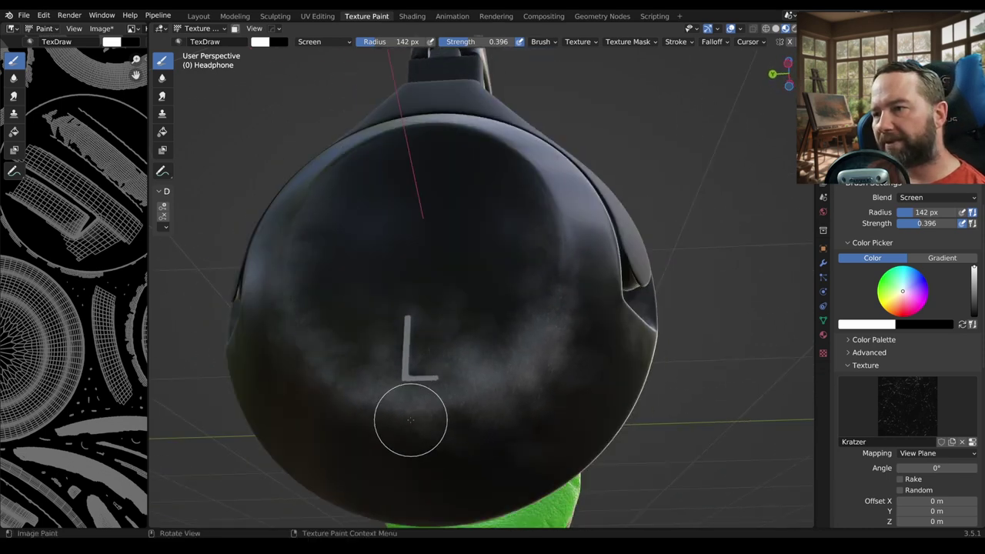
pyautogui.moveTo(314, 369)
pyautogui.mouseDown()
pyautogui.moveTo(323, 341)
pyautogui.moveTo(401, 378)
pyautogui.mouseUp()
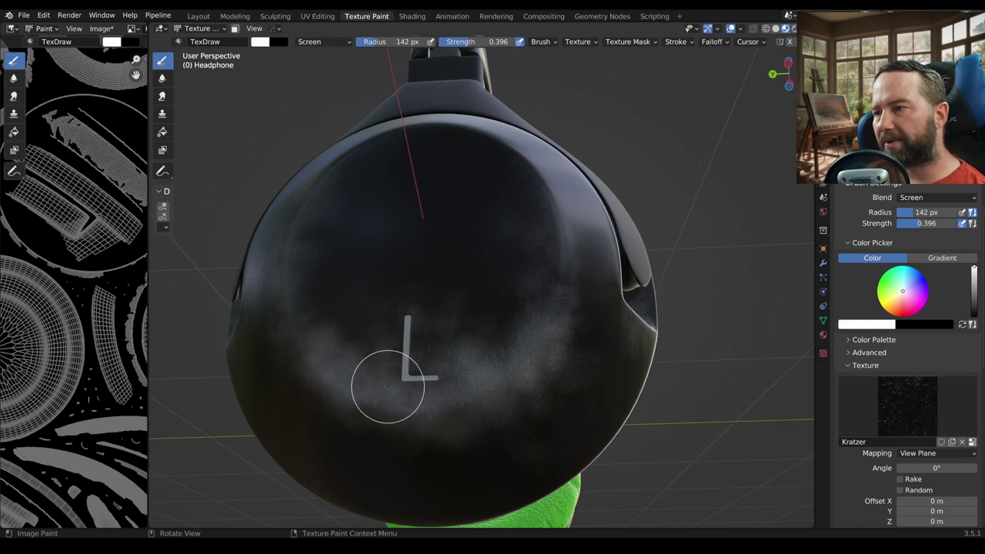
pyautogui.moveTo(514, 362); pyautogui.dragTo(495, 374, button='middle')
pyautogui.scroll(3, 921, 231)
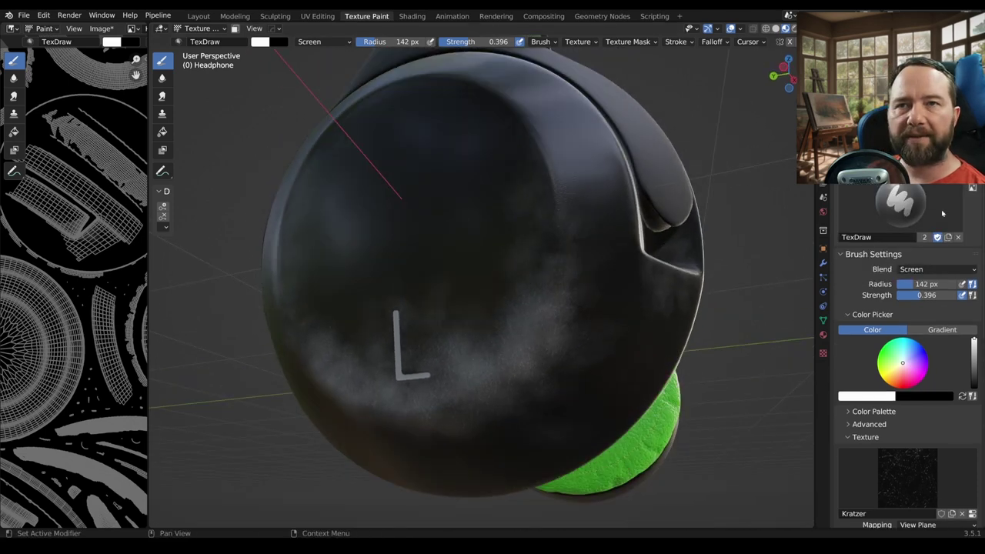
pyautogui.scroll(3, 921, 196)
pyautogui.scroll(3, 905, 208)
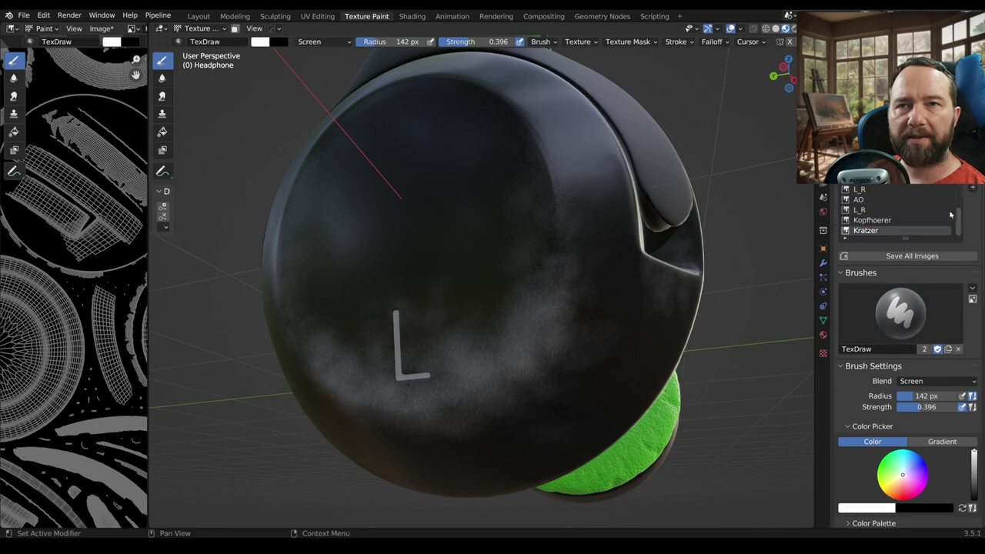
pyautogui.scroll(-2, 910, 331)
# - Return the brush to Mix blending at 0.221 strength and view the earcup from several angles
pyautogui.click(924, 329)
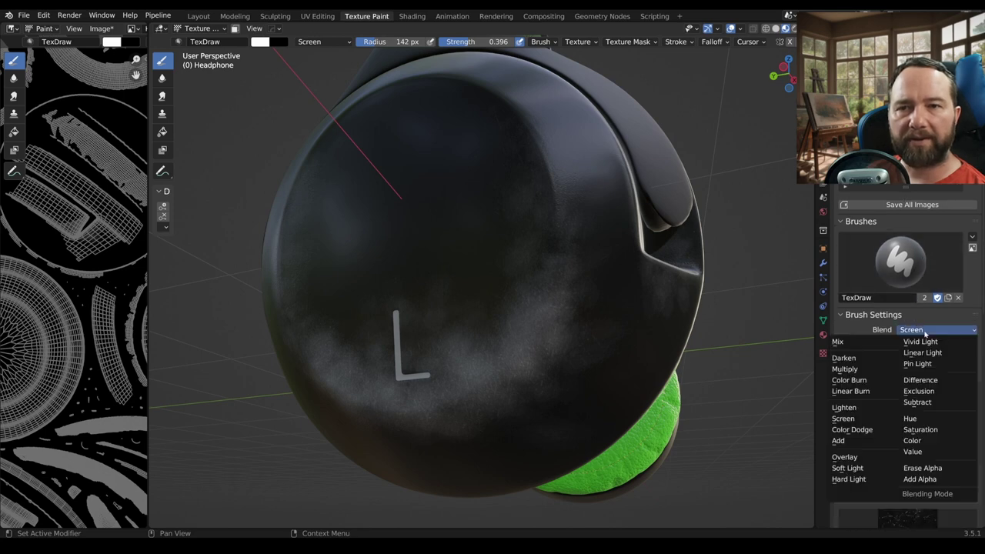
pyautogui.click(859, 342)
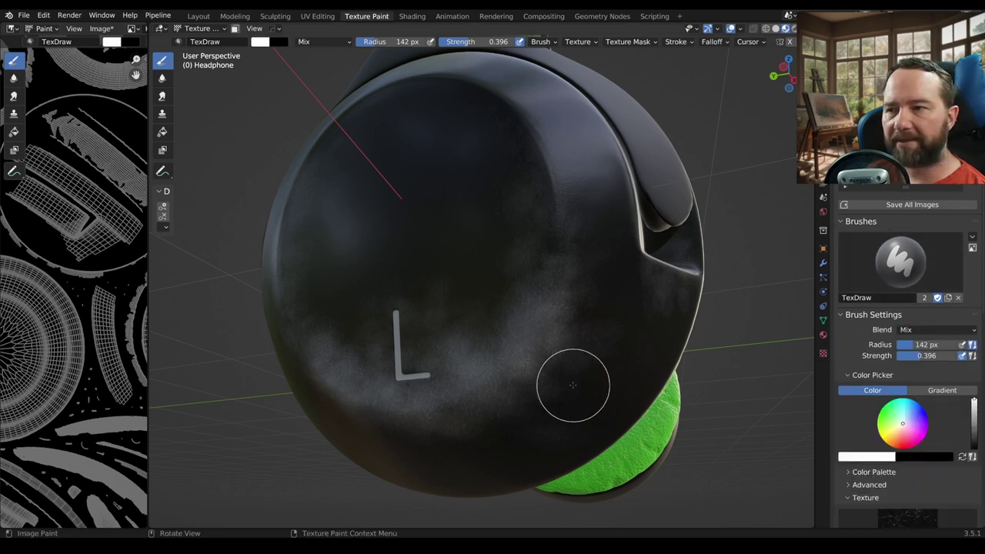
pyautogui.moveTo(566, 385); pyautogui.dragTo(496, 242, button='middle')
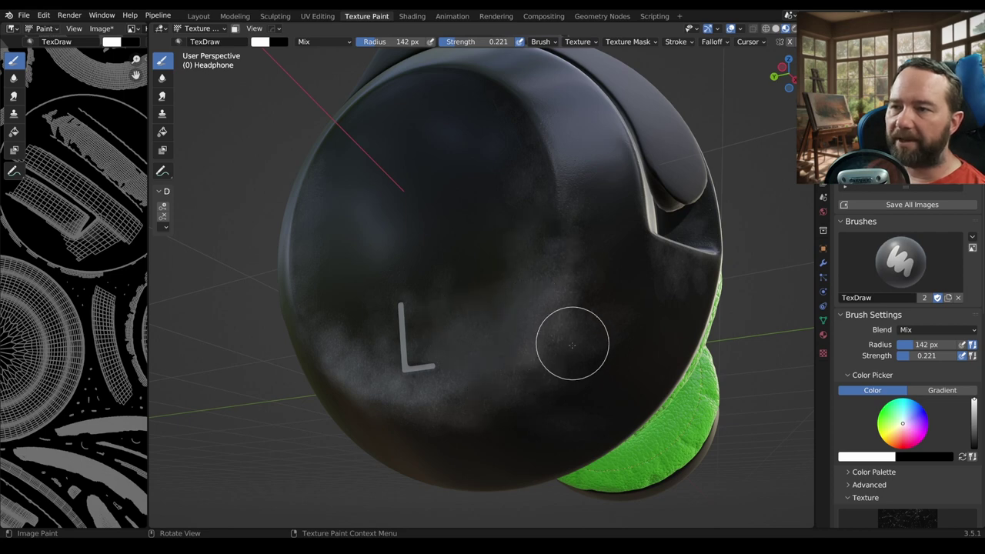
pyautogui.moveTo(570, 341); pyautogui.dragTo(548, 351, button='middle')
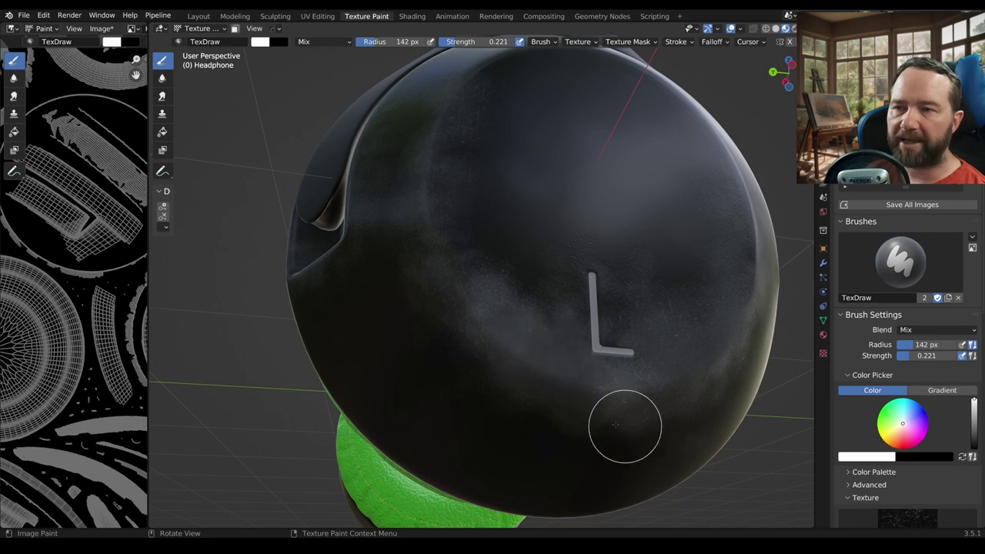
pyautogui.moveTo(649, 387)
pyautogui.mouseDown(button='middle')
pyautogui.moveTo(598, 375)
pyautogui.moveTo(562, 413)
pyautogui.mouseUp(button='middle')
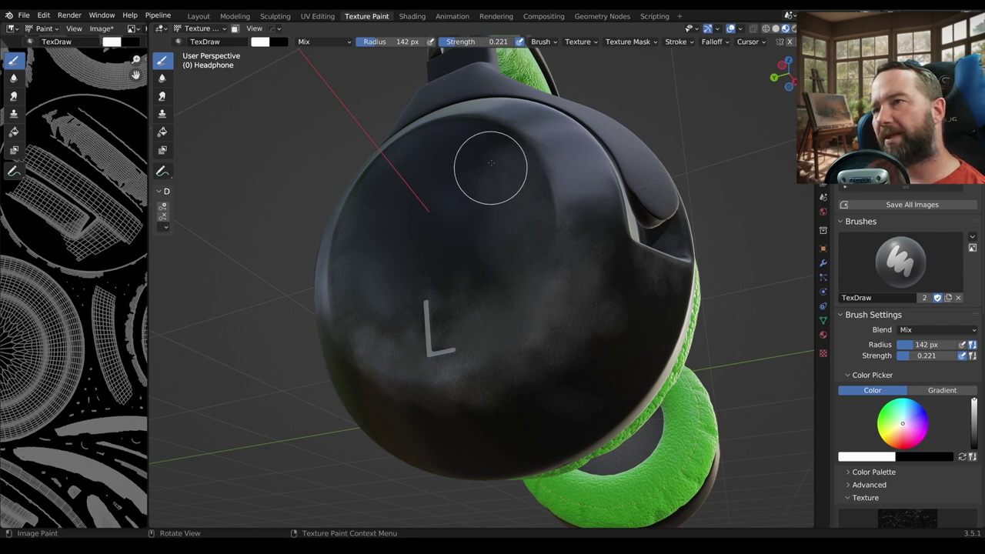
pyautogui.moveTo(513, 292)
pyautogui.mouseDown(button='middle')
pyautogui.moveTo(553, 441)
pyautogui.moveTo(693, 370)
pyautogui.mouseUp(button='middle')
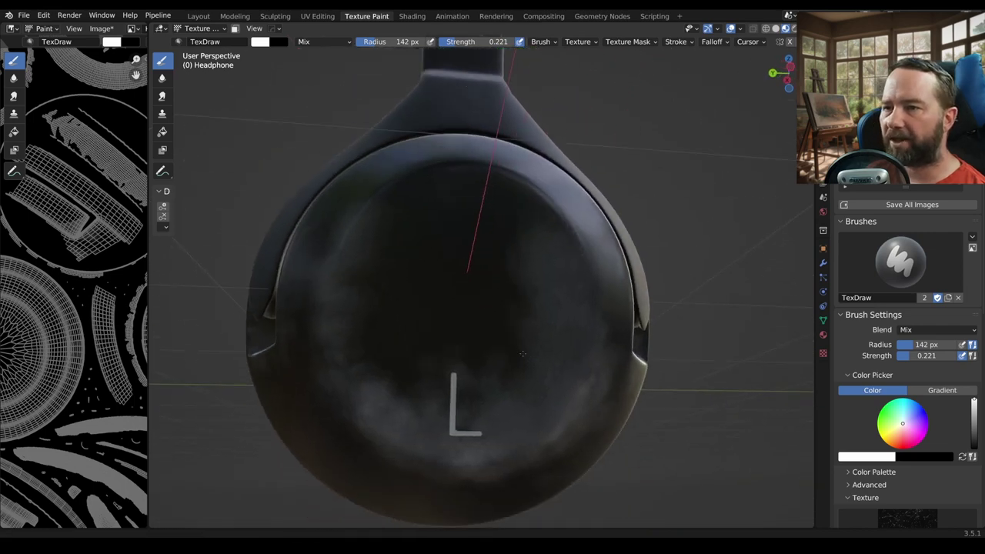
pyautogui.click(931, 329)
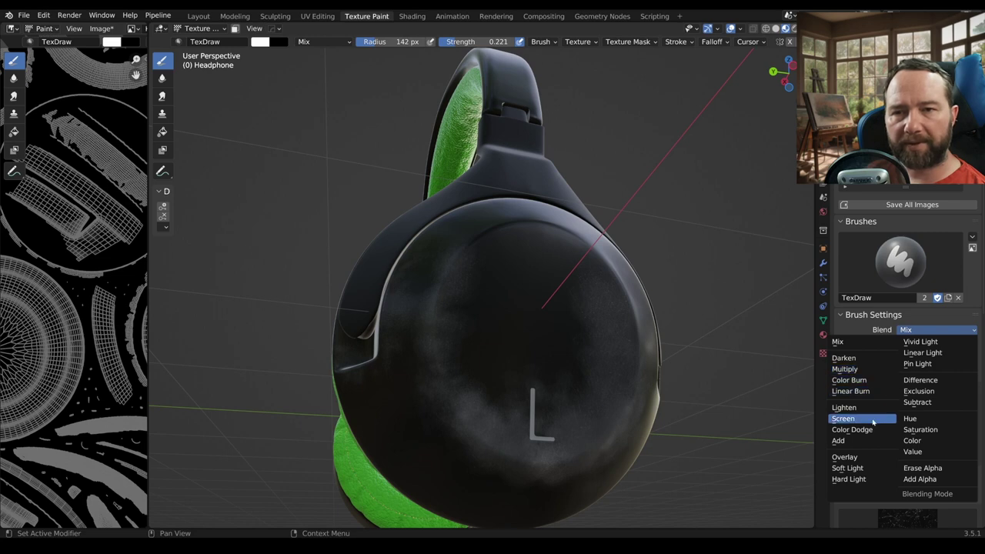
# - Switch the brush to Subtract blending
pyautogui.click(918, 401)
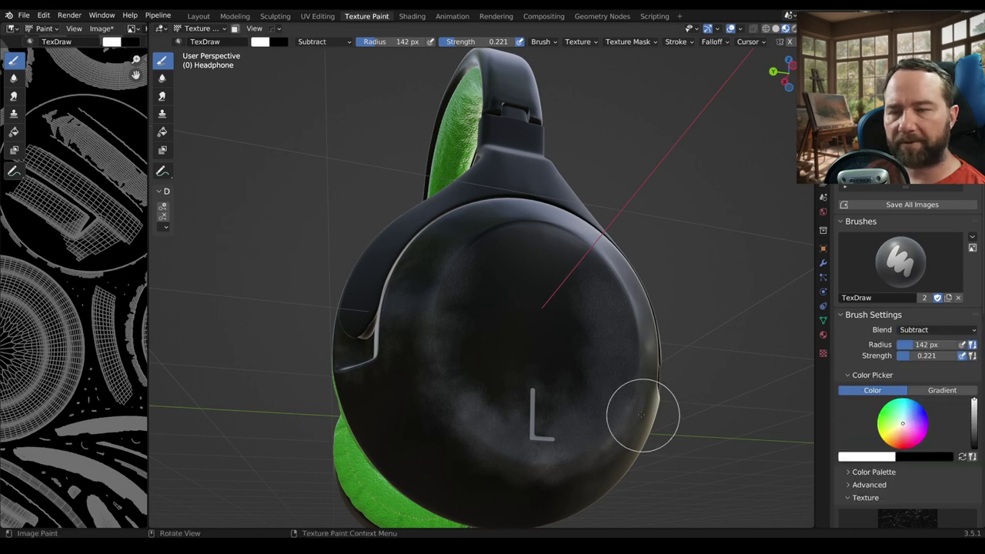
pyautogui.moveTo(638, 413)
pyautogui.mouseDown(button='middle')
pyautogui.moveTo(581, 332)
pyautogui.moveTo(534, 411)
pyautogui.moveTo(432, 389)
pyautogui.mouseUp(button='middle')
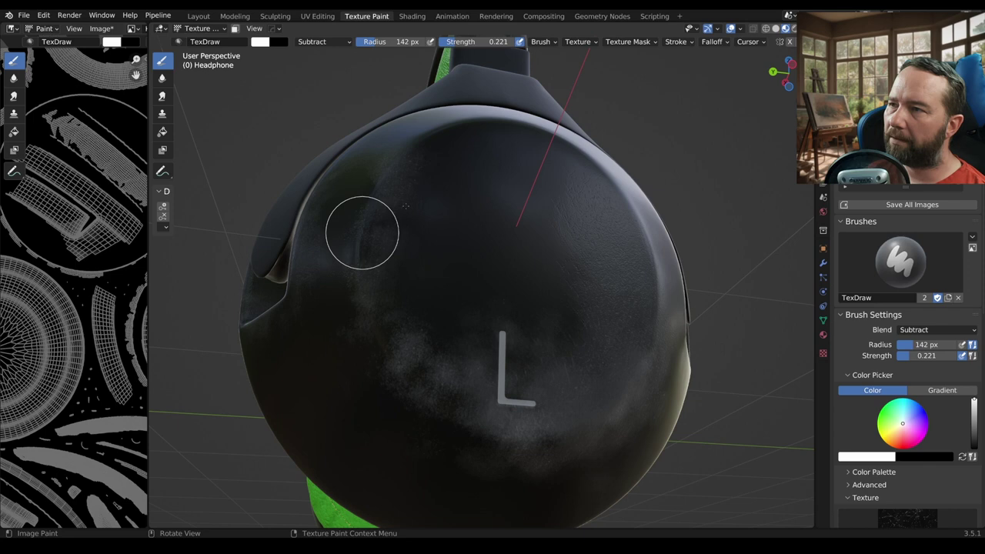
pyautogui.moveTo(362, 233)
pyautogui.mouseDown(button='middle')
pyautogui.moveTo(473, 43)
pyautogui.moveTo(561, 312)
pyautogui.mouseUp(button='middle')
# - Resize the brush radius to 228 px, keeping Subtract blend
pyautogui.press('f')
pyautogui.click(655, 261)
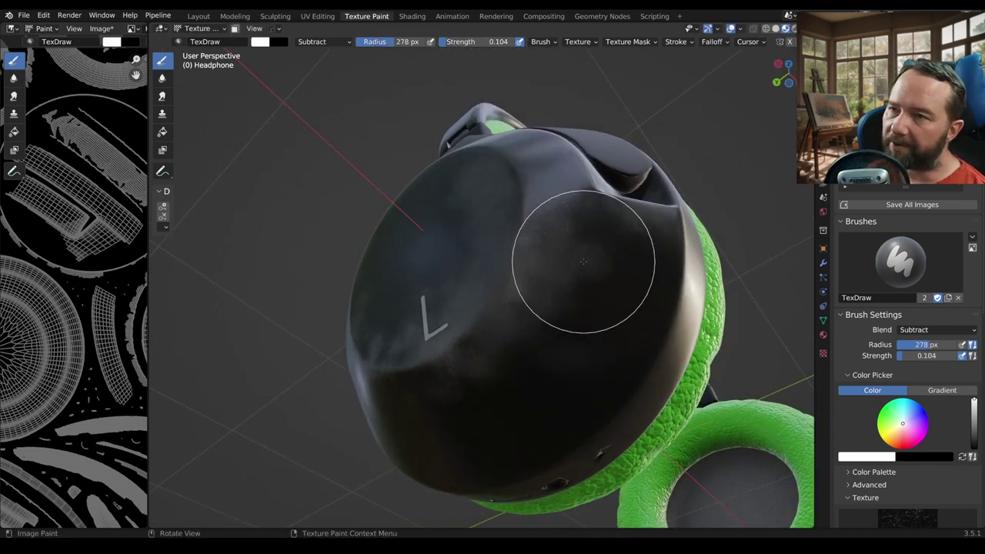
pyautogui.press('f')
pyautogui.click(641, 262)
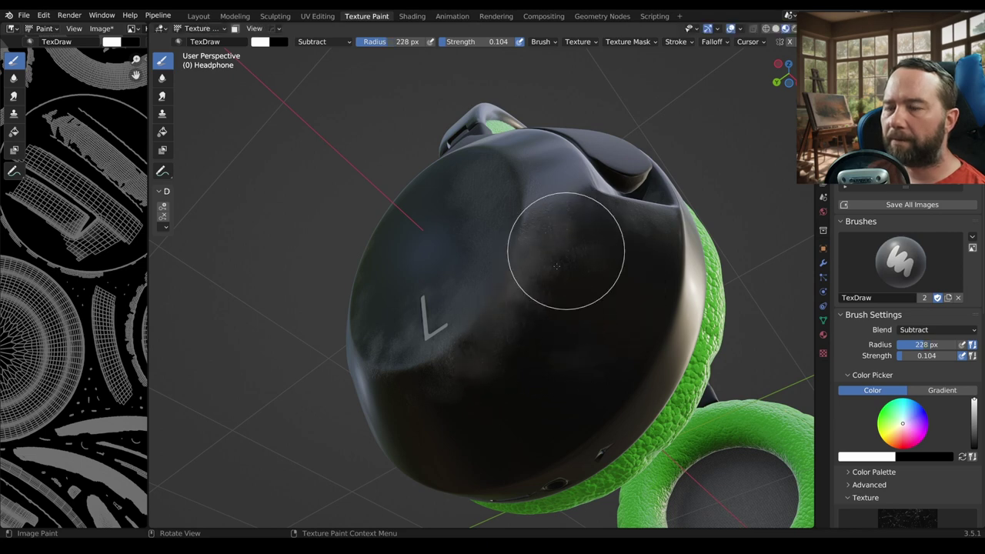
pyautogui.click(942, 330)
pyautogui.click(942, 330)
# - Switch back to Screen blending at 149 px and paint light marks on the earcup's side
pyautogui.click(920, 329)
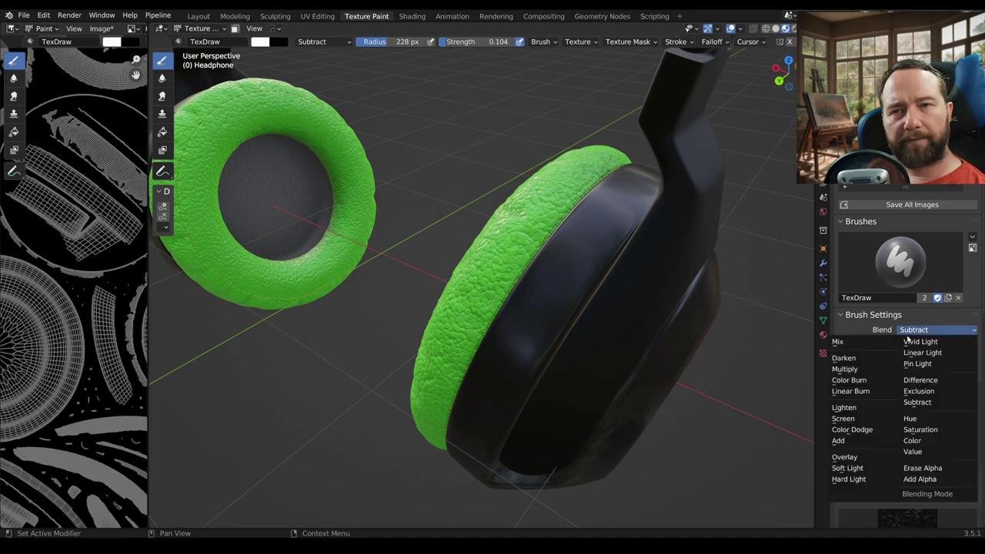
pyautogui.click(863, 421)
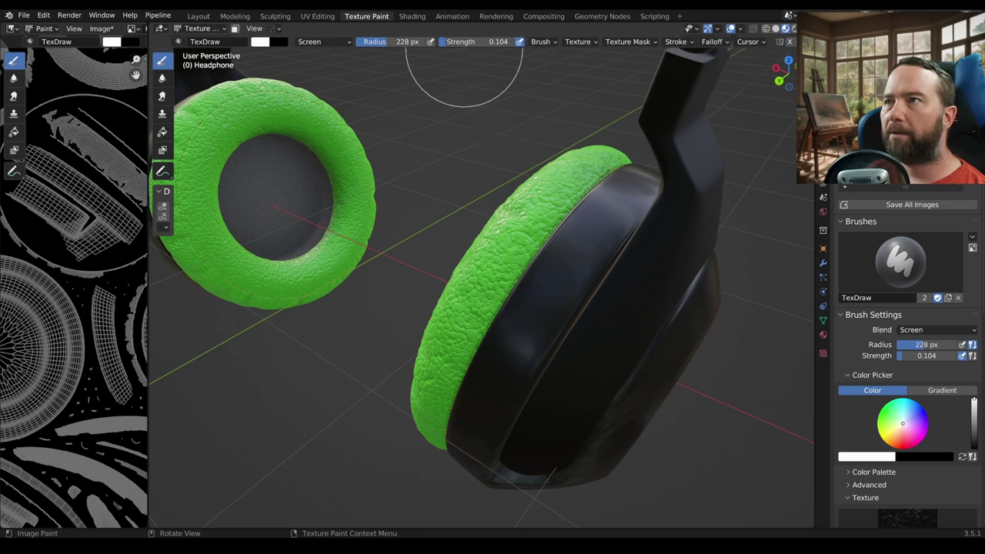
pyautogui.moveTo(624, 322)
pyautogui.mouseDown(button='middle')
pyautogui.moveTo(481, 67)
pyautogui.moveTo(528, 351)
pyautogui.mouseUp(button='middle')
pyautogui.press('f')
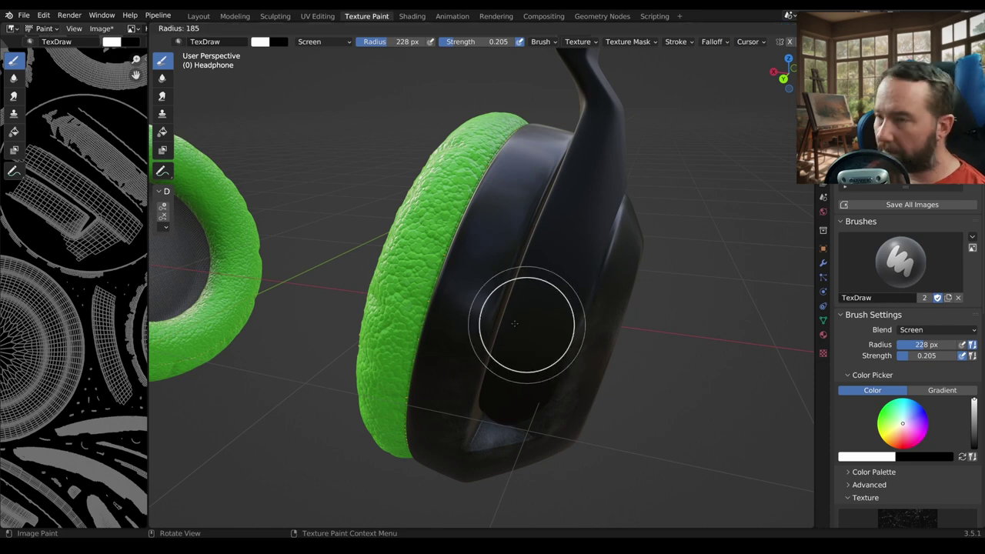
pyautogui.click(504, 305)
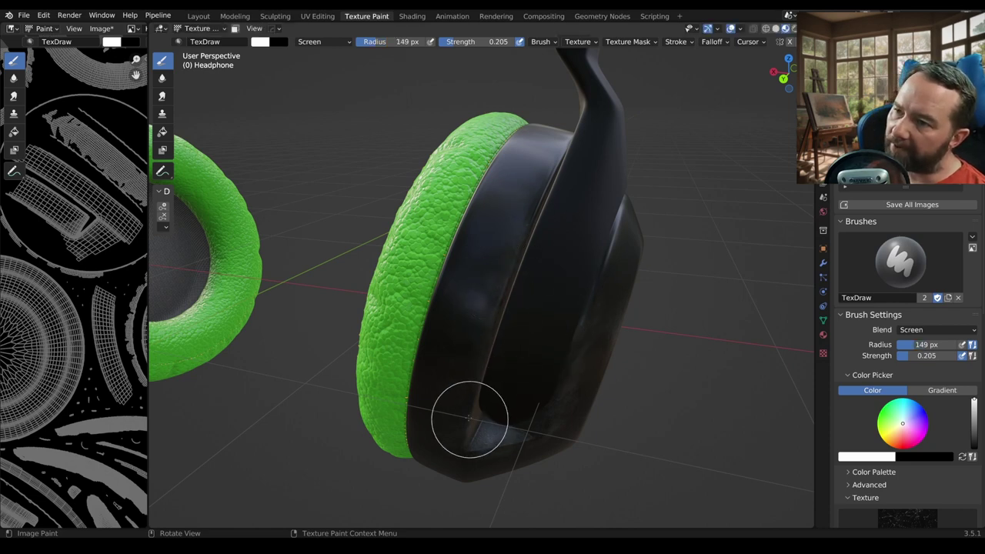
pyautogui.moveTo(488, 378)
pyautogui.mouseDown(button='middle')
pyautogui.moveTo(460, 406)
pyautogui.moveTo(449, 313)
pyautogui.moveTo(510, 285)
pyautogui.moveTo(455, 306)
pyautogui.mouseUp(button='middle')
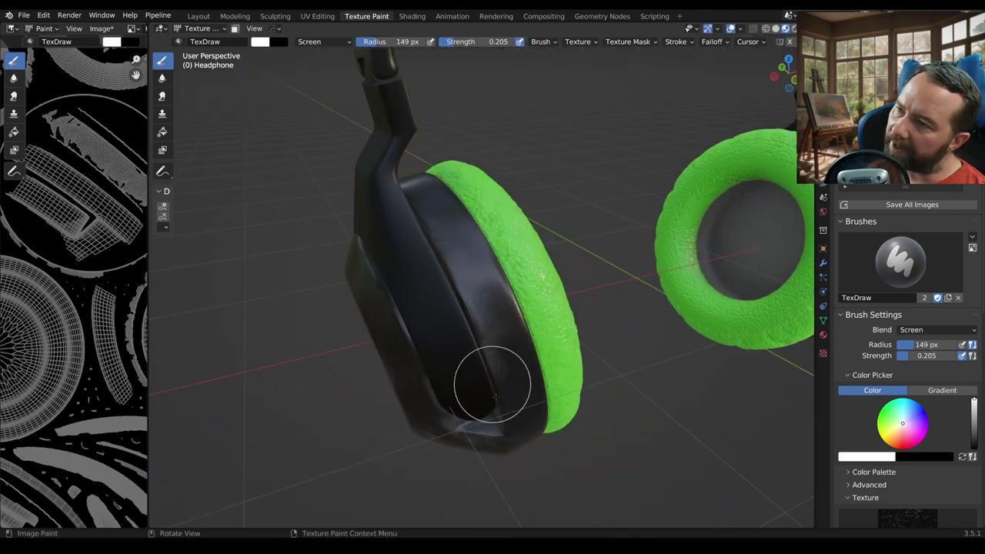
# - Lower the brush strength to 0.124
pyautogui.moveTo(479, 400)
pyautogui.mouseDown(button='middle')
pyautogui.moveTo(490, 392)
pyautogui.moveTo(451, 220)
pyautogui.mouseUp(button='middle')
pyautogui.moveTo(472, 318)
pyautogui.mouseDown(button='middle')
pyautogui.moveTo(489, 373)
pyautogui.moveTo(501, 312)
pyautogui.moveTo(525, 274)
pyautogui.mouseUp(button='middle')
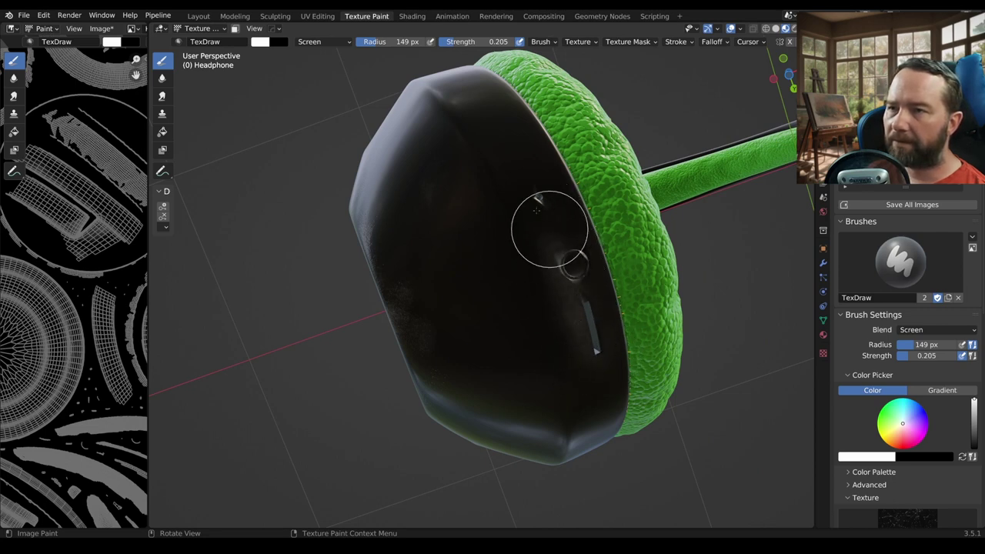
pyautogui.moveTo(526, 254)
pyautogui.mouseDown(button='middle')
pyautogui.moveTo(531, 279)
pyautogui.moveTo(600, 305)
pyautogui.moveTo(582, 345)
pyautogui.moveTo(468, 356)
pyautogui.moveTo(493, 144)
pyautogui.mouseUp(button='middle')
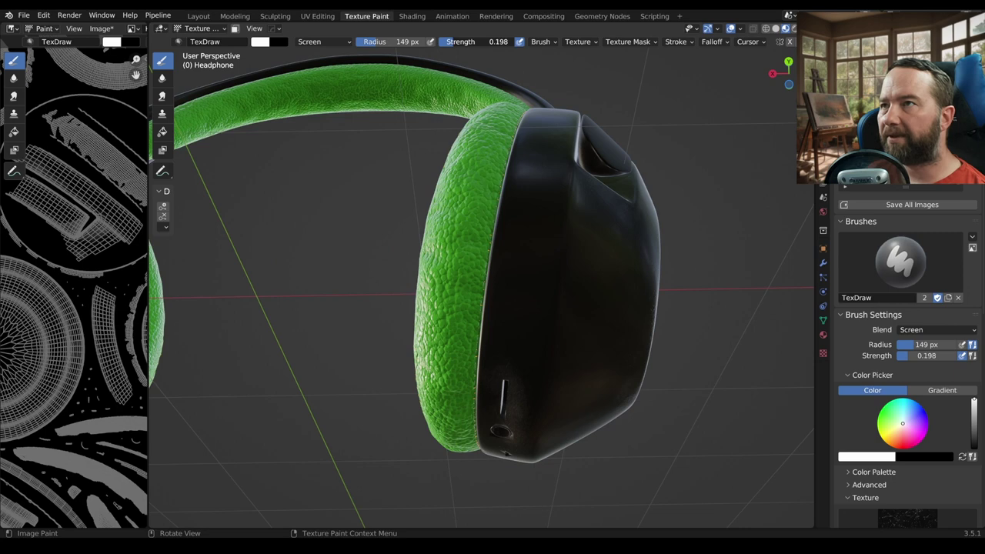
pyautogui.moveTo(477, 42); pyautogui.dragTo(454, 42)
# - Enlarge the brush radius to 243 px and orbit around toward the R earcup
pyautogui.press('f')
pyautogui.click(677, 292)
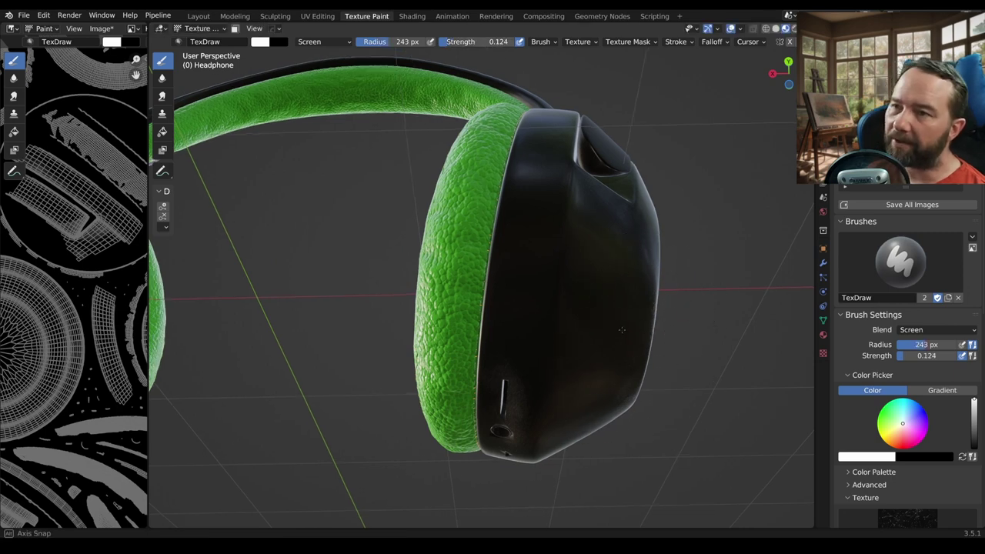
pyautogui.moveTo(677, 292); pyautogui.dragTo(539, 423, button='middle')
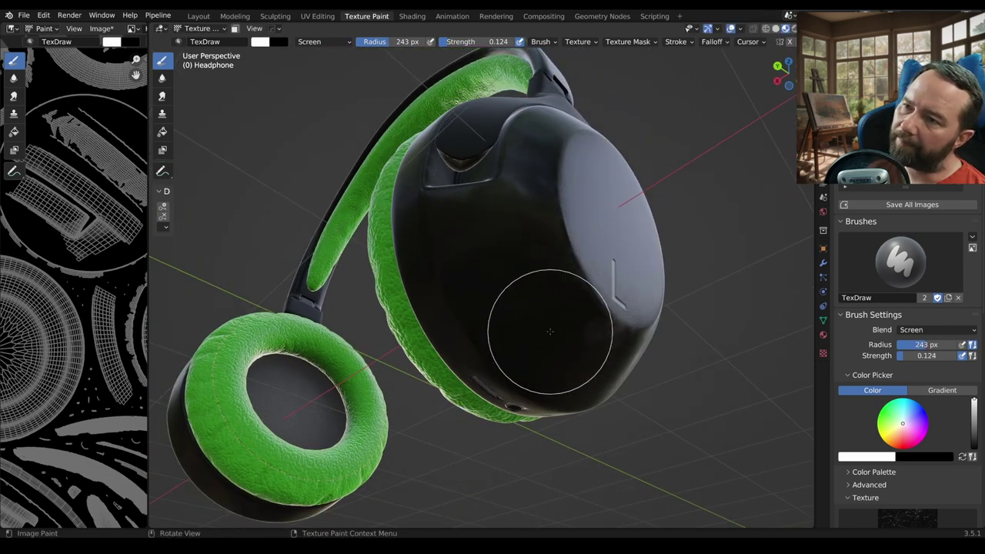
pyautogui.moveTo(549, 331); pyautogui.dragTo(539, 245, button='middle')
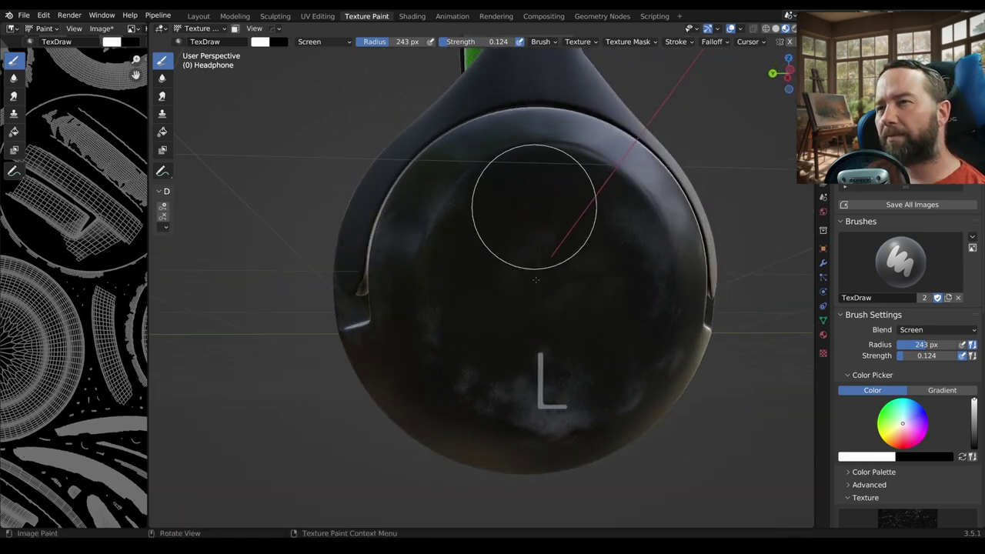
pyautogui.moveTo(527, 352); pyautogui.dragTo(539, 347, button='middle')
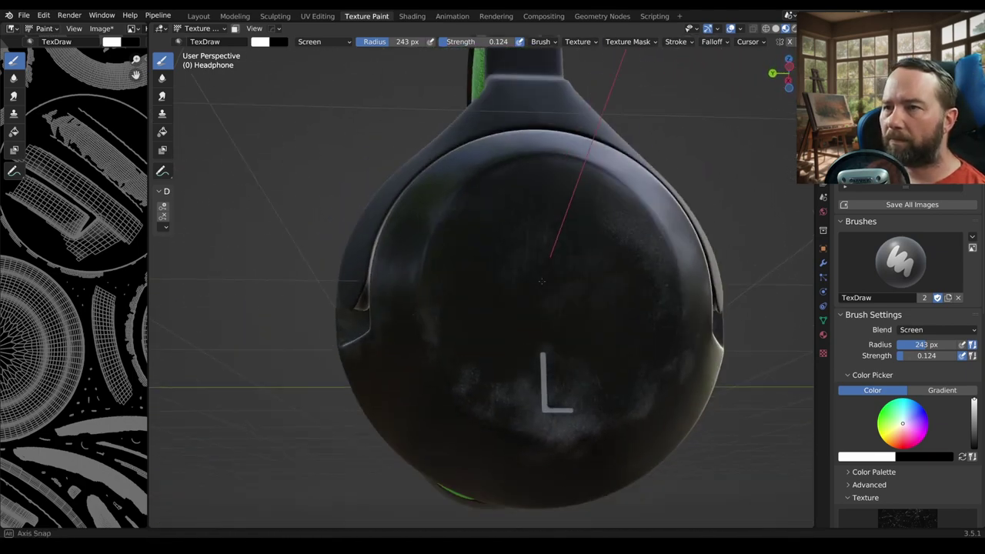
pyautogui.moveTo(541, 282)
pyautogui.mouseDown(button='middle')
pyautogui.moveTo(510, 325)
pyautogui.moveTo(334, 302)
pyautogui.moveTo(644, 257)
pyautogui.mouseUp(button='middle')
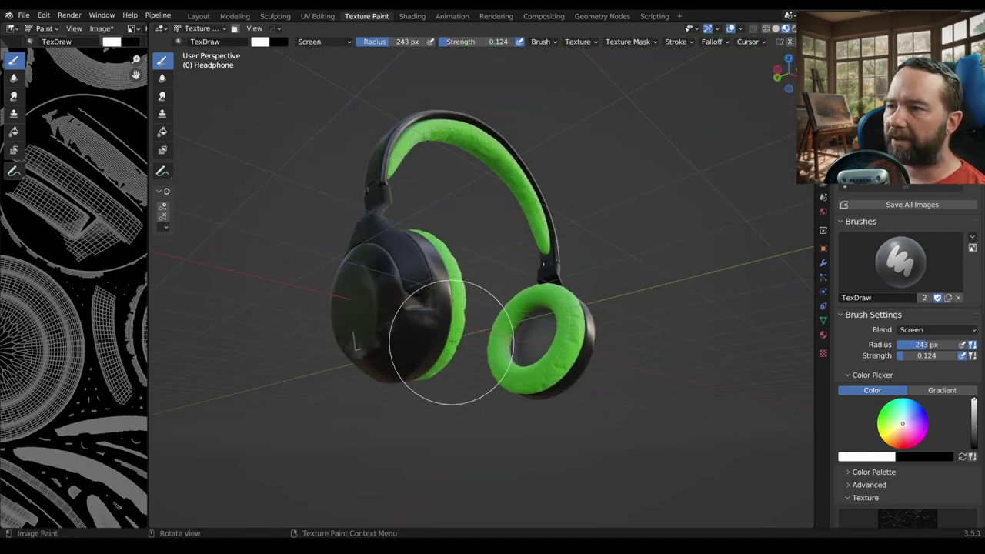
pyautogui.moveTo(451, 342)
pyautogui.mouseDown(button='middle')
pyautogui.moveTo(468, 392)
pyautogui.moveTo(541, 378)
pyautogui.moveTo(543, 362)
pyautogui.mouseUp(button='middle')
pyautogui.scroll(5, 468, 391)
pyautogui.scroll(-5, 469, 392)
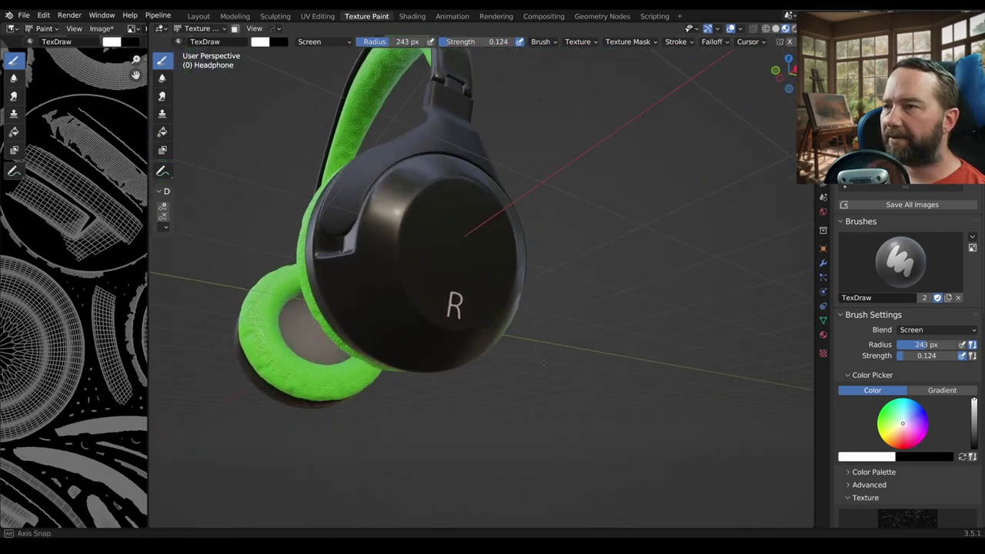
pyautogui.scroll(2, 439, 352)
# - Shrink the brush to 135 px and paint faint white scratches across the R earcup
pyautogui.moveTo(406, 226); pyautogui.dragTo(506, 333, button='middle')
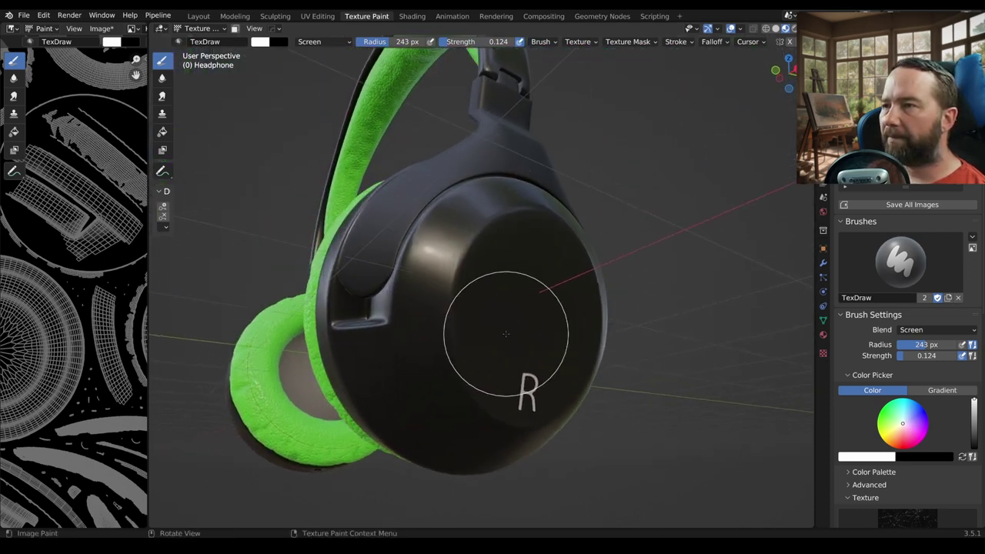
pyautogui.press('f')
pyautogui.click(506, 437)
pyautogui.moveTo(473, 231); pyautogui.dragTo(487, 420)
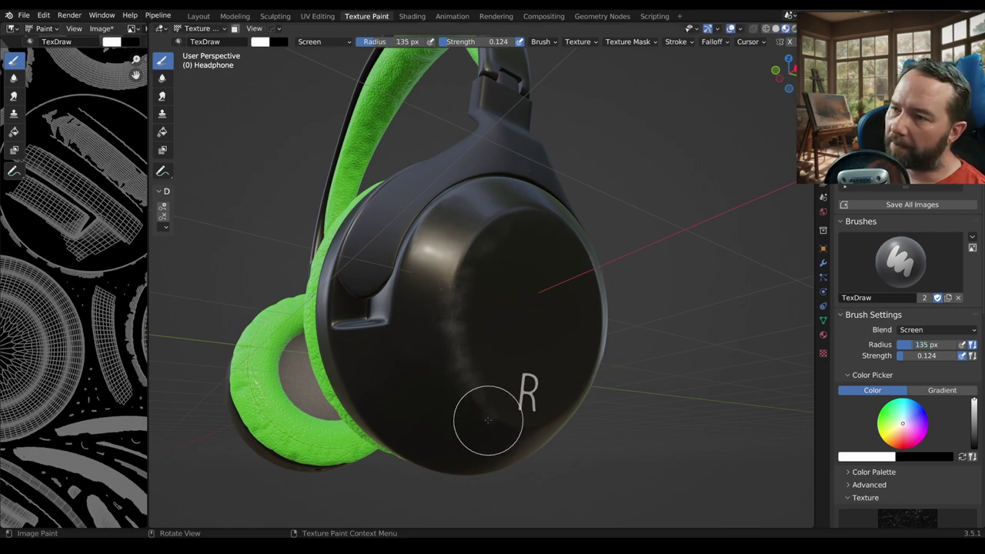
pyautogui.moveTo(487, 419); pyautogui.dragTo(582, 390, button='middle')
pyautogui.moveTo(466, 268); pyautogui.dragTo(479, 141, button='middle')
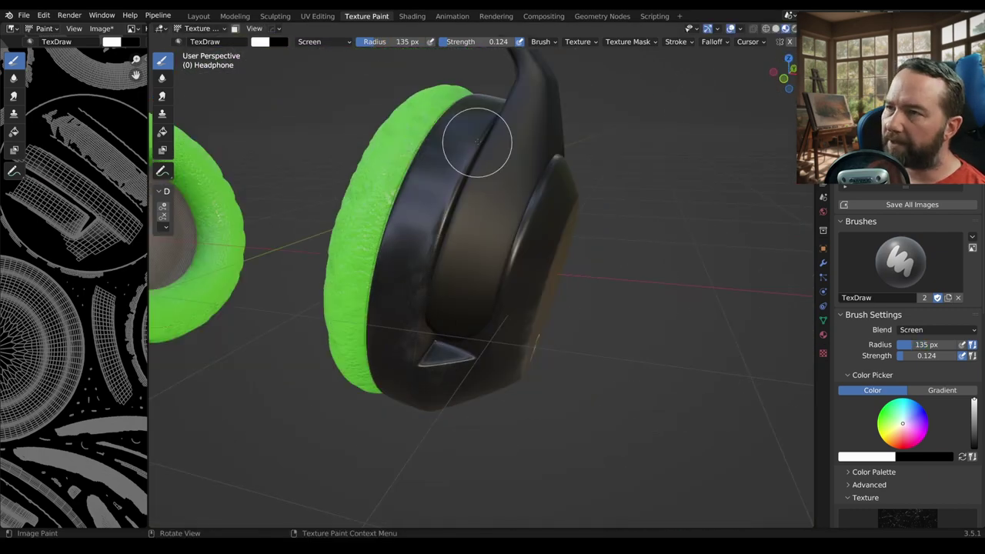
pyautogui.moveTo(433, 281)
pyautogui.mouseDown(button='middle')
pyautogui.moveTo(603, 274)
pyautogui.moveTo(534, 352)
pyautogui.moveTo(455, 398)
pyautogui.moveTo(425, 364)
pyautogui.mouseUp(button='middle')
pyautogui.moveTo(425, 364); pyautogui.dragTo(445, 323)
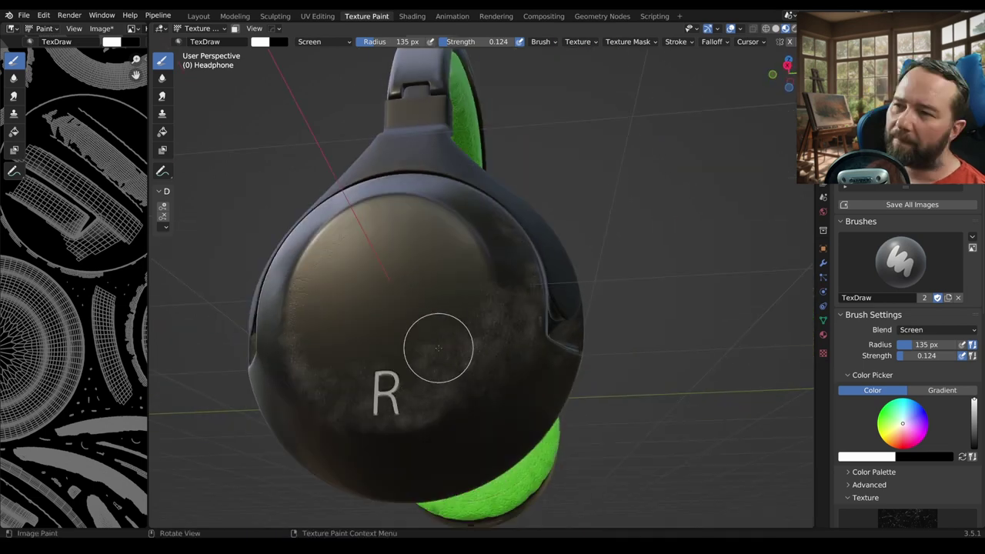
# - Set the Kratzer texture mapping to Tiled with size 0.30 on all axes
pyautogui.scroll(-2, 920, 413)
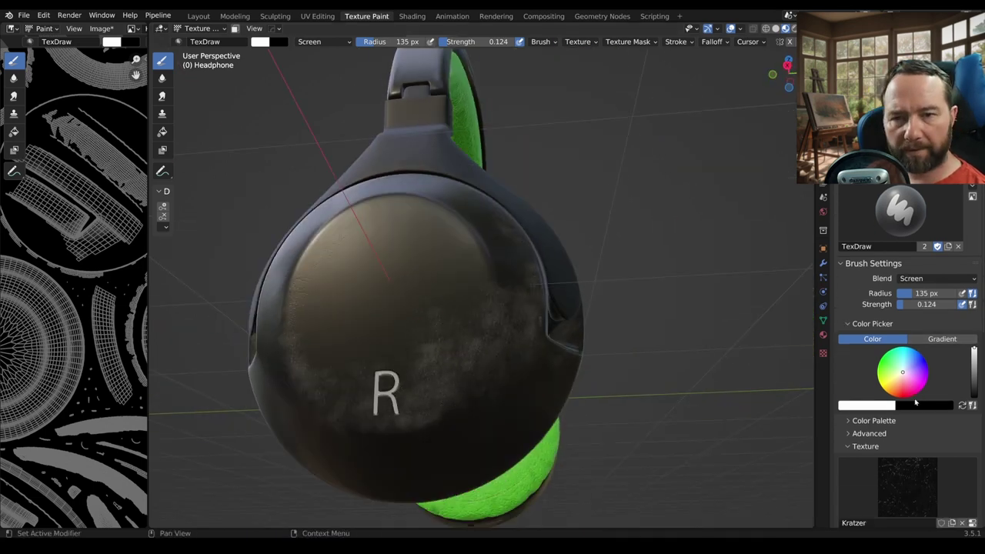
pyautogui.scroll(-2, 919, 413)
pyautogui.scroll(-2, 920, 413)
pyautogui.click(921, 401)
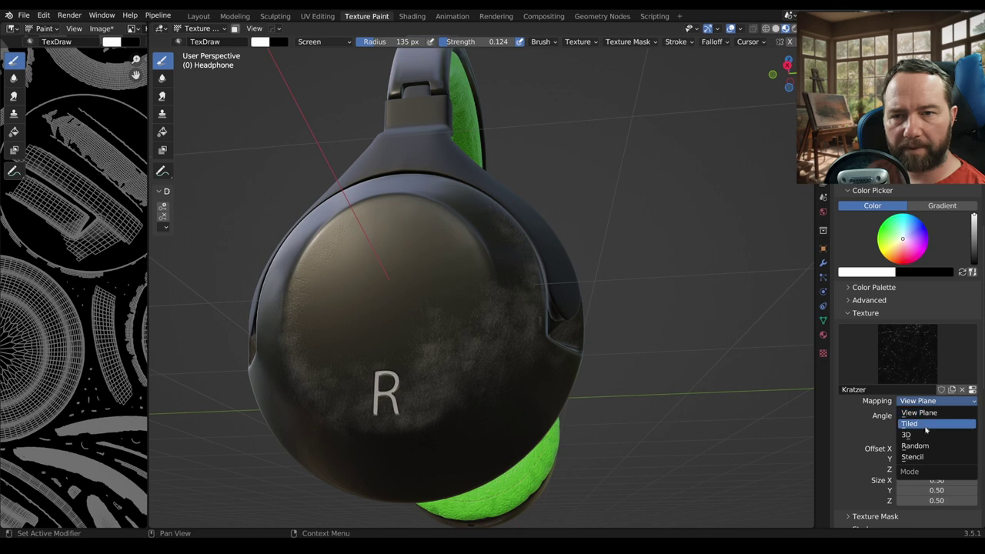
pyautogui.click(923, 425)
pyautogui.moveTo(433, 370); pyautogui.dragTo(492, 361, button='middle')
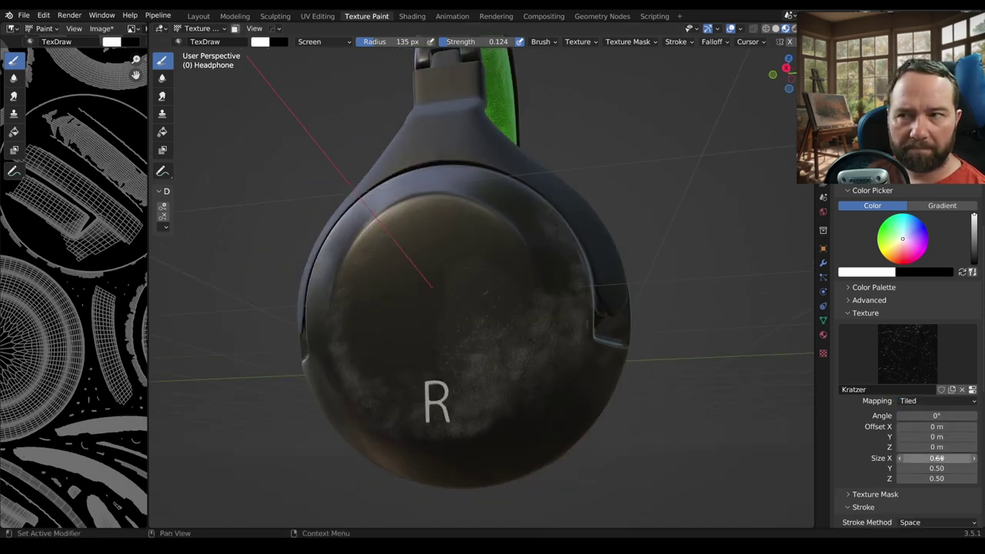
pyautogui.moveTo(937, 458); pyautogui.dragTo(936, 478)
pyautogui.write('0.3')
pyautogui.press('Return')
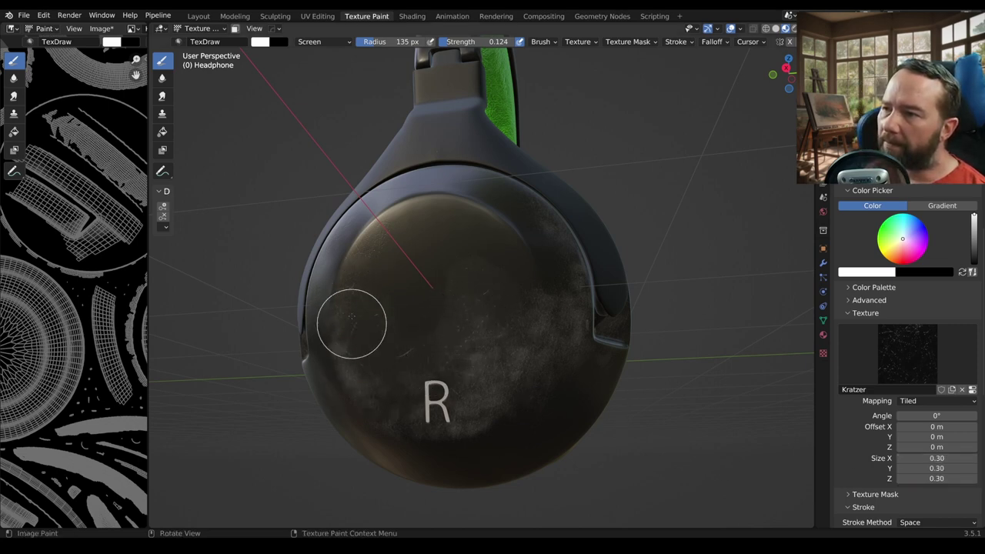
# - Switch the paint colour to black
pyautogui.moveTo(349, 320); pyautogui.dragTo(559, 396, button='middle')
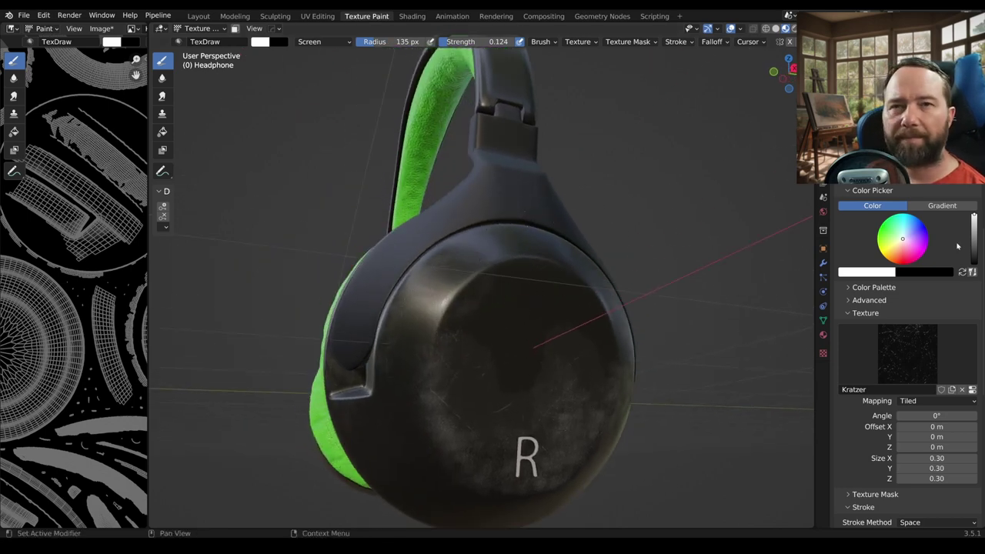
pyautogui.moveTo(974, 248); pyautogui.dragTo(975, 266)
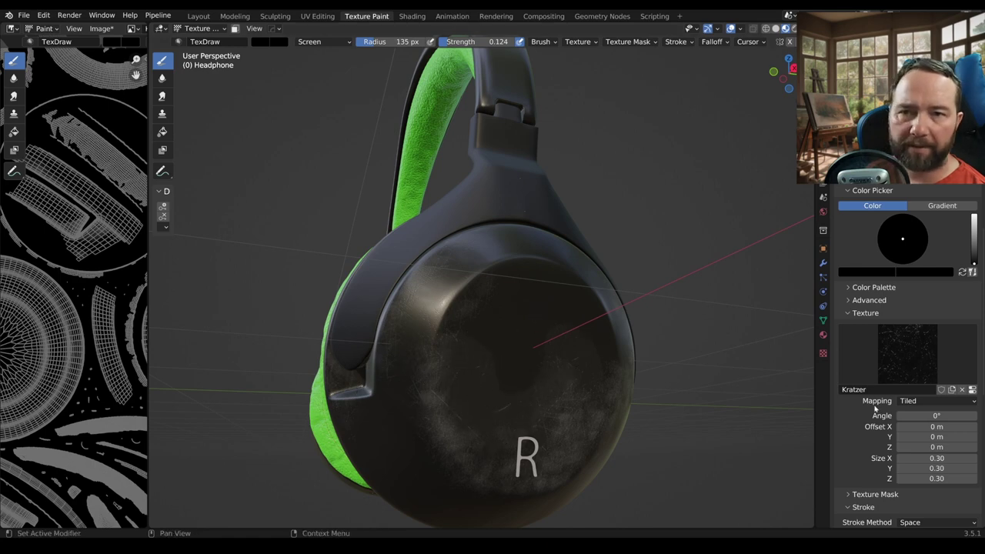
pyautogui.scroll(4, 915, 330)
# - Paint dark smudges over the R earcup in Mix blend at strength 0.671
pyautogui.scroll(1, 915, 323)
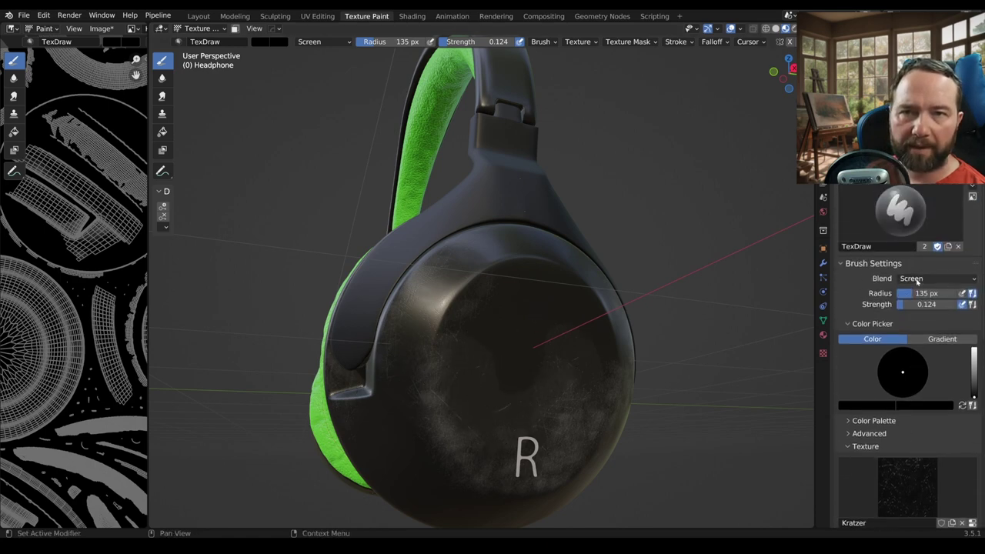
pyautogui.click(923, 279)
pyautogui.click(880, 292)
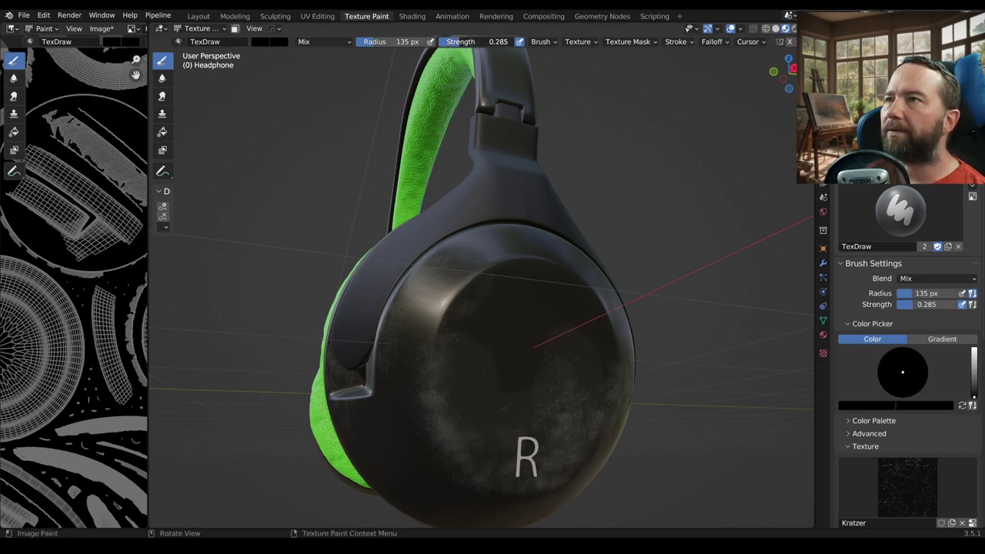
pyautogui.click(504, 116)
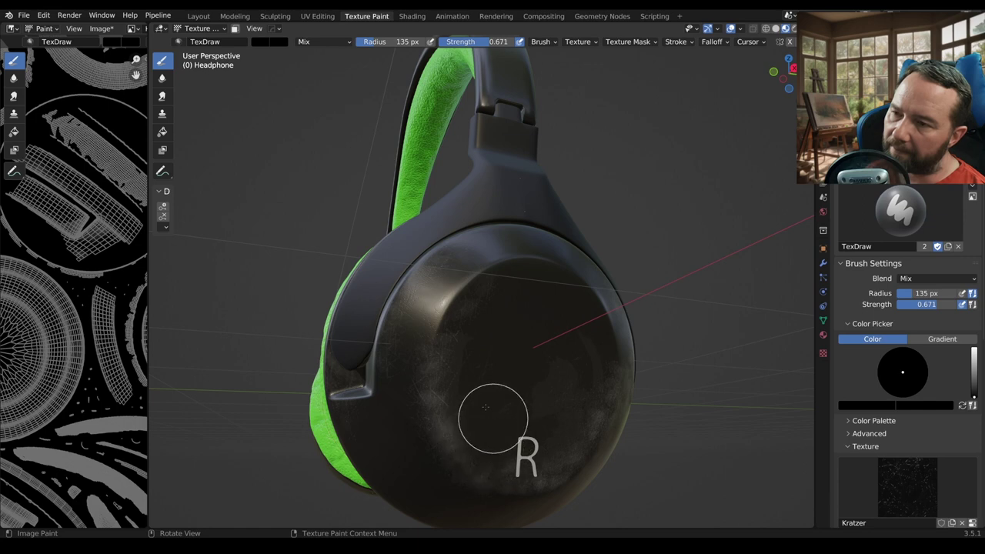
pyautogui.moveTo(460, 362); pyautogui.dragTo(569, 358, button='middle')
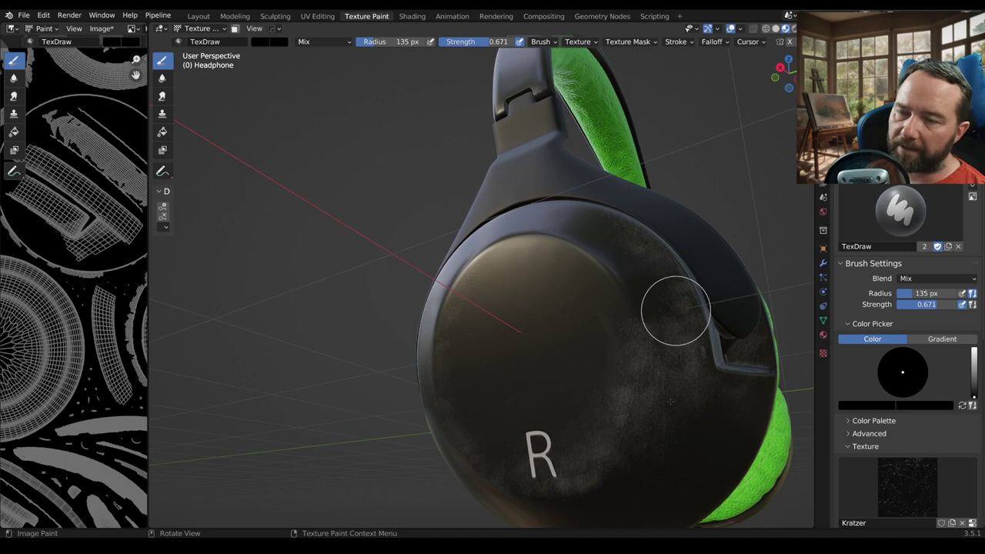
pyautogui.moveTo(666, 398); pyautogui.dragTo(555, 262, button='middle')
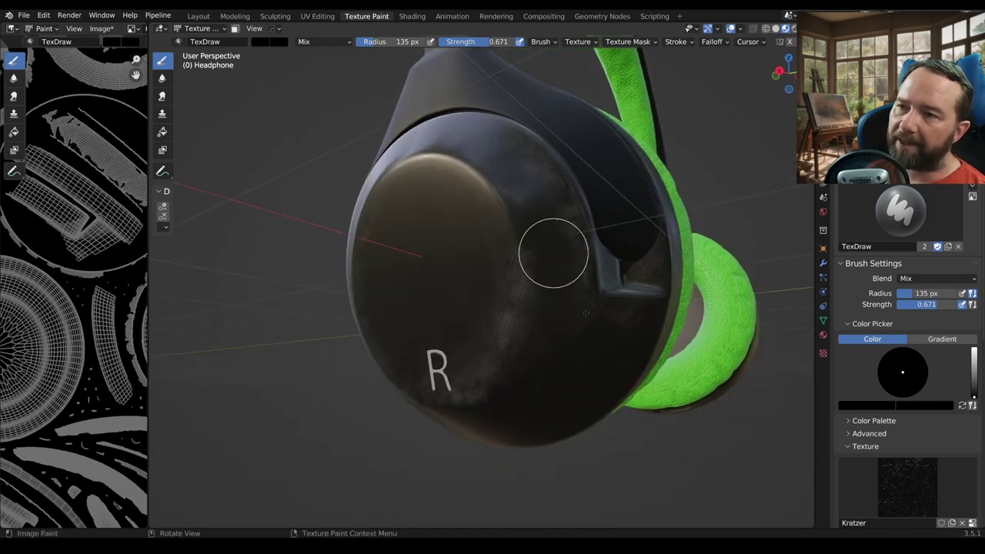
pyautogui.moveTo(554, 253); pyautogui.dragTo(537, 308, button='middle')
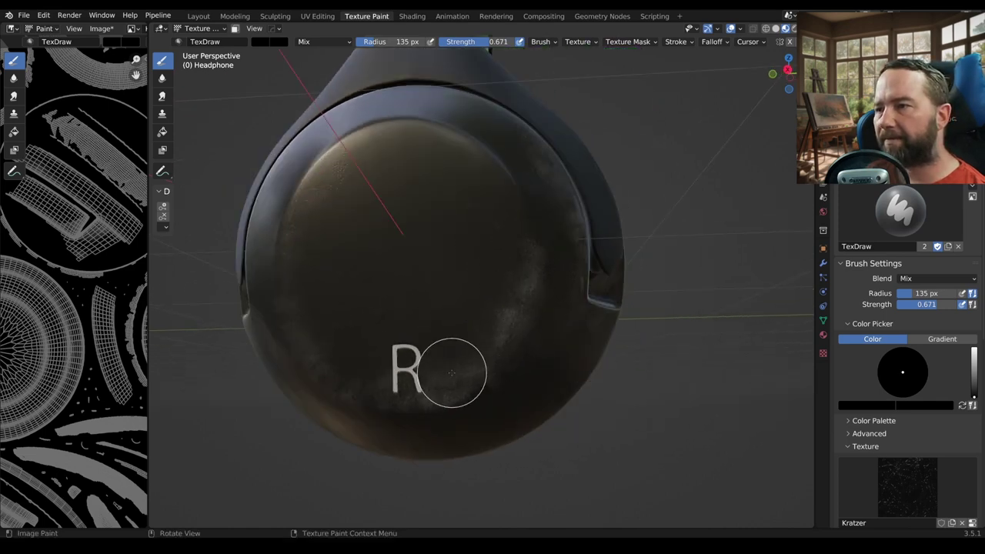
pyautogui.moveTo(455, 374)
pyautogui.mouseDown(button='middle')
pyautogui.moveTo(472, 372)
pyautogui.moveTo(495, 402)
pyautogui.mouseUp(button='middle')
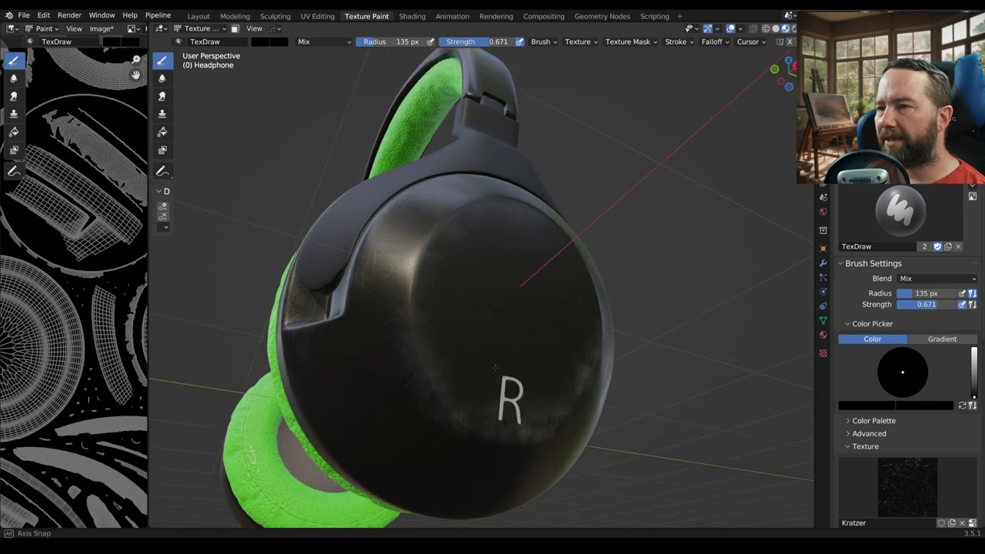
pyautogui.moveTo(591, 414)
pyautogui.mouseDown(button='middle')
pyautogui.moveTo(422, 397)
pyautogui.moveTo(446, 384)
pyautogui.moveTo(650, 369)
pyautogui.moveTo(611, 344)
pyautogui.mouseUp(button='middle')
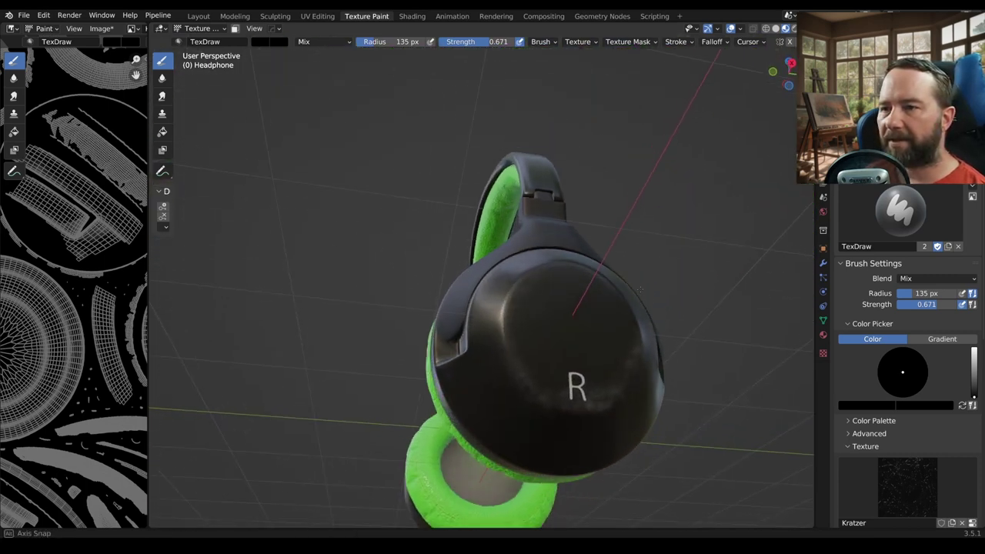
pyautogui.moveTo(612, 344)
pyautogui.mouseDown(button='middle')
pyautogui.moveTo(550, 319)
pyautogui.moveTo(565, 316)
pyautogui.moveTo(531, 284)
pyautogui.mouseUp(button='middle')
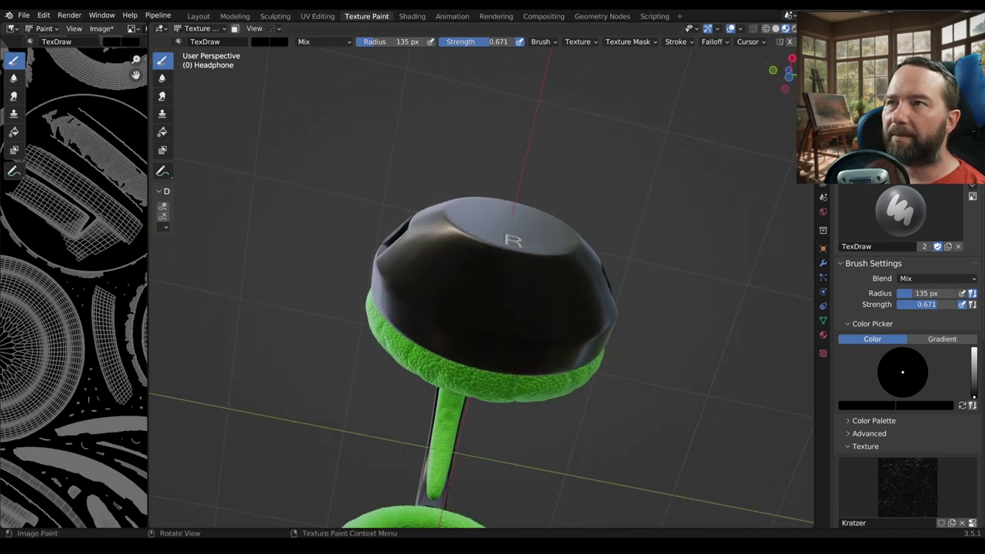
# - Lower brush strength to 0.201 and switch the paint colour back to white, keeping Mix
pyautogui.moveTo(504, 41); pyautogui.dragTo(485, 41)
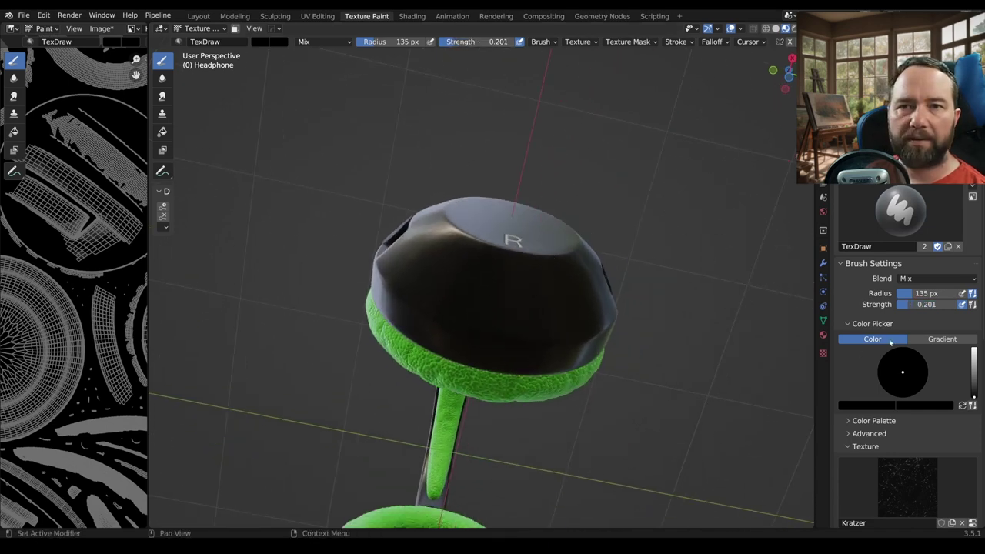
pyautogui.click(926, 284)
pyautogui.click(932, 281)
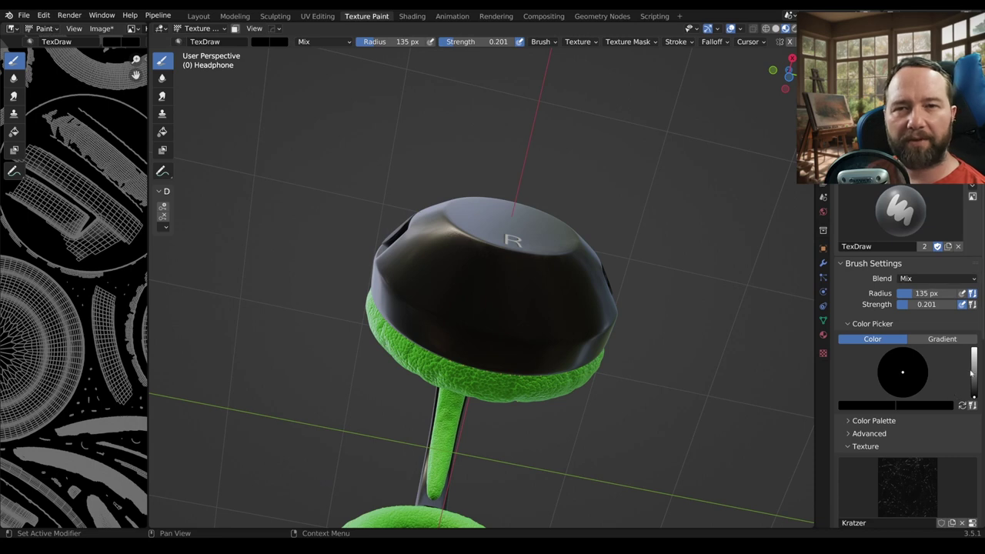
pyautogui.moveTo(973, 373); pyautogui.dragTo(973, 349)
pyautogui.moveTo(451, 378)
pyautogui.mouseDown(button='middle')
pyautogui.moveTo(509, 358)
pyautogui.moveTo(471, 319)
pyautogui.mouseUp(button='middle')
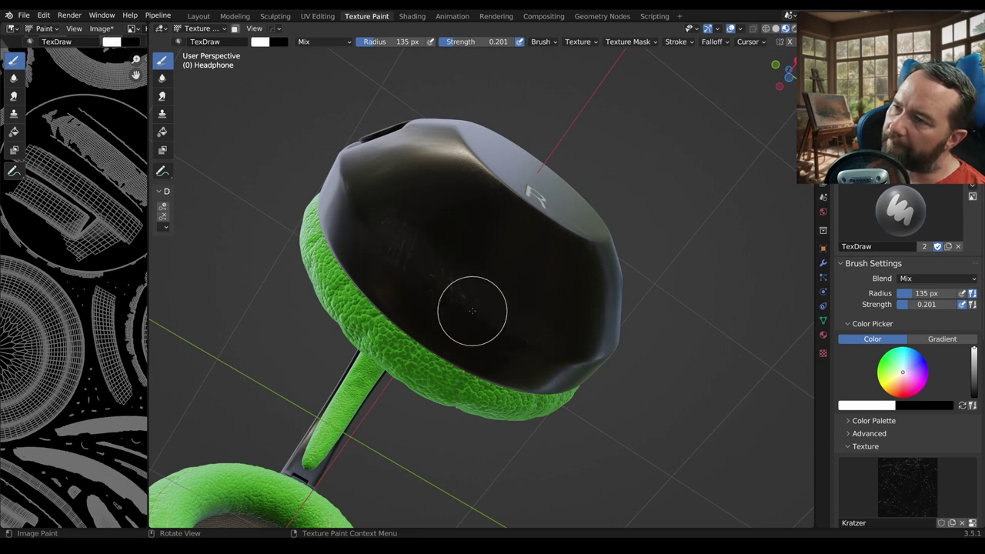
pyautogui.moveTo(528, 308)
pyautogui.mouseDown(button='middle')
pyautogui.moveTo(542, 378)
pyautogui.moveTo(488, 407)
pyautogui.moveTo(473, 306)
pyautogui.moveTo(510, 343)
pyautogui.moveTo(495, 301)
pyautogui.moveTo(561, 402)
pyautogui.mouseUp(button='middle')
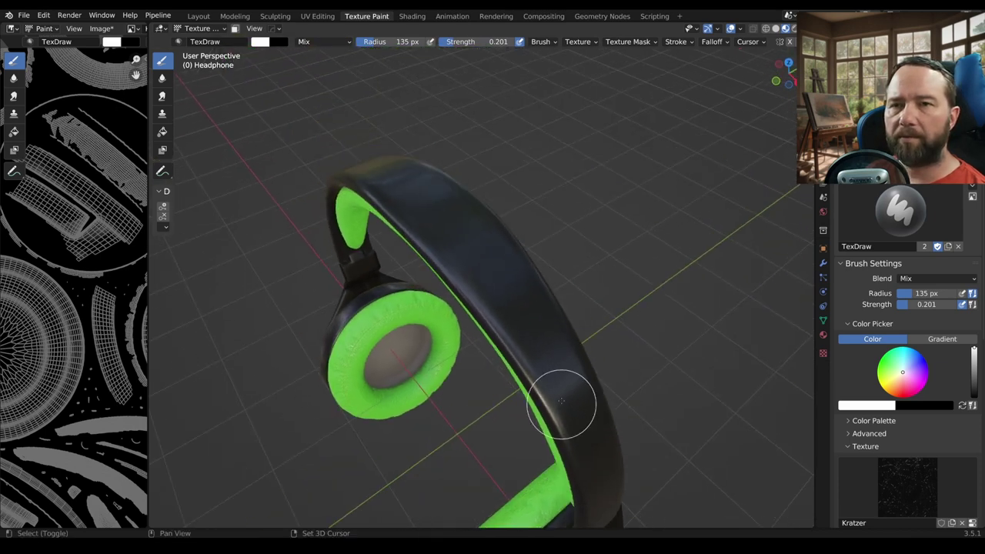
# - Set the brush texture mapping to View Plane and frame the headband
pyautogui.scroll(-4, 910, 428)
pyautogui.click(929, 423)
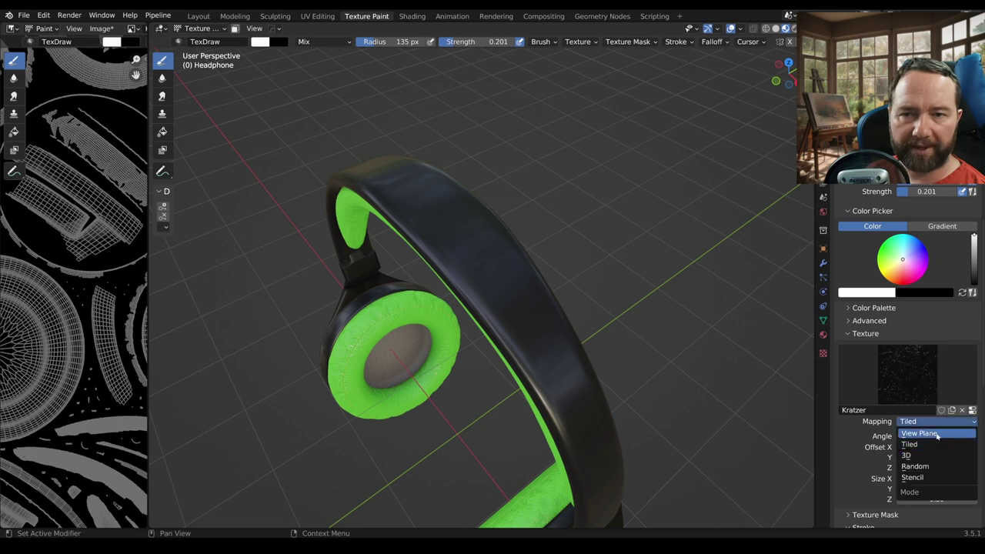
pyautogui.click(933, 435)
pyautogui.moveTo(633, 367)
pyautogui.mouseDown(button='middle')
pyautogui.moveTo(496, 378)
pyautogui.moveTo(506, 395)
pyautogui.mouseUp(button='middle')
pyautogui.scroll(3, 510, 446)
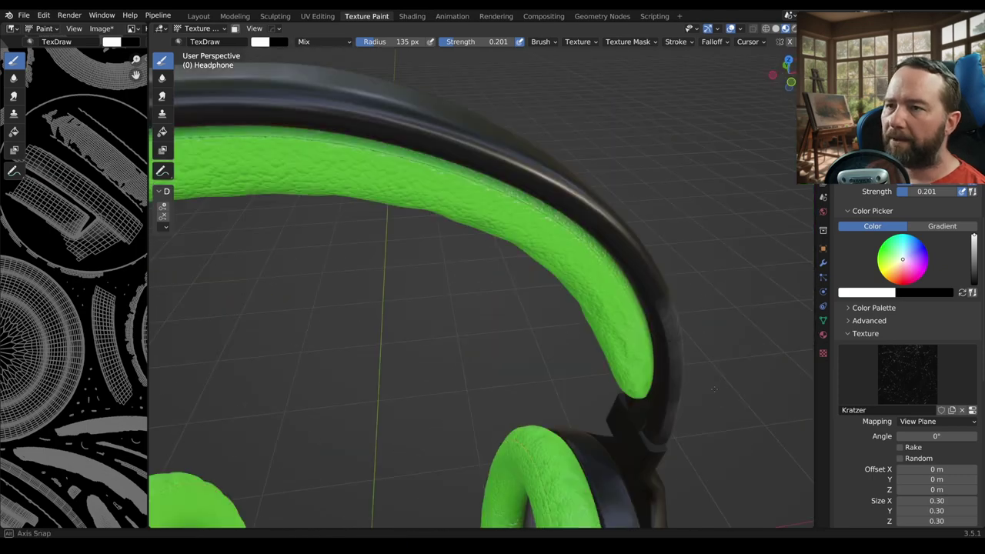
pyautogui.moveTo(511, 447)
pyautogui.mouseDown(button='middle')
pyautogui.moveTo(622, 324)
pyautogui.moveTo(530, 321)
pyautogui.moveTo(451, 285)
pyautogui.moveTo(528, 396)
pyautogui.moveTo(493, 300)
pyautogui.moveTo(497, 382)
pyautogui.moveTo(362, 285)
pyautogui.moveTo(461, 231)
pyautogui.moveTo(615, 293)
pyautogui.mouseUp(button='middle')
pyautogui.scroll(-3, 623, 324)
# - Paint black smudges along the headband with a higher brush strength
pyautogui.click(841, 292)
pyautogui.moveTo(461, 42); pyautogui.dragTo(500, 42)
pyautogui.moveTo(433, 407)
pyautogui.mouseDown(button='middle')
pyautogui.moveTo(447, 372)
pyautogui.moveTo(414, 398)
pyautogui.mouseUp(button='middle')
pyautogui.moveTo(429, 311)
pyautogui.mouseDown(button='middle')
pyautogui.moveTo(509, 339)
pyautogui.moveTo(439, 396)
pyautogui.mouseUp(button='middle')
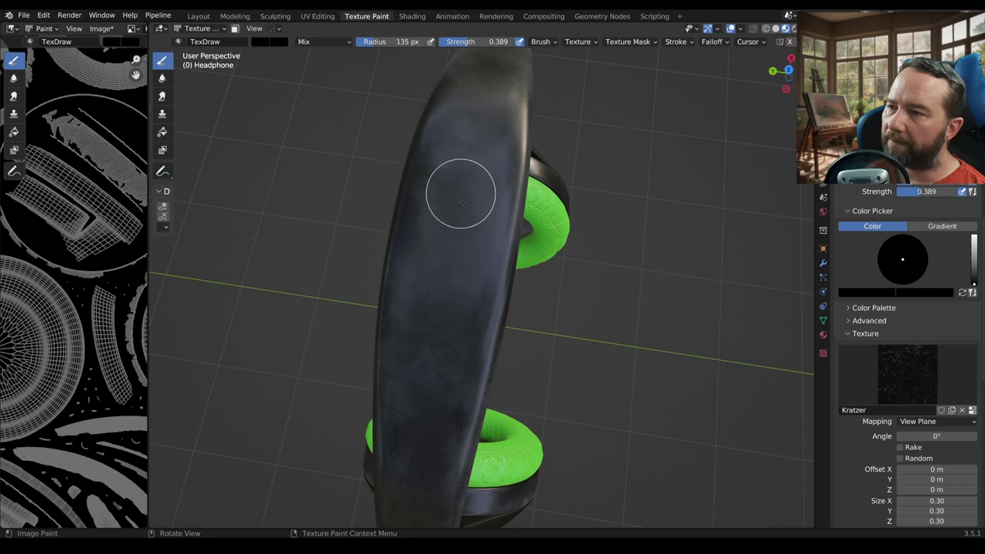
pyautogui.moveTo(461, 193)
pyautogui.mouseDown(button='middle')
pyautogui.moveTo(414, 188)
pyautogui.moveTo(494, 406)
pyautogui.mouseUp(button='middle')
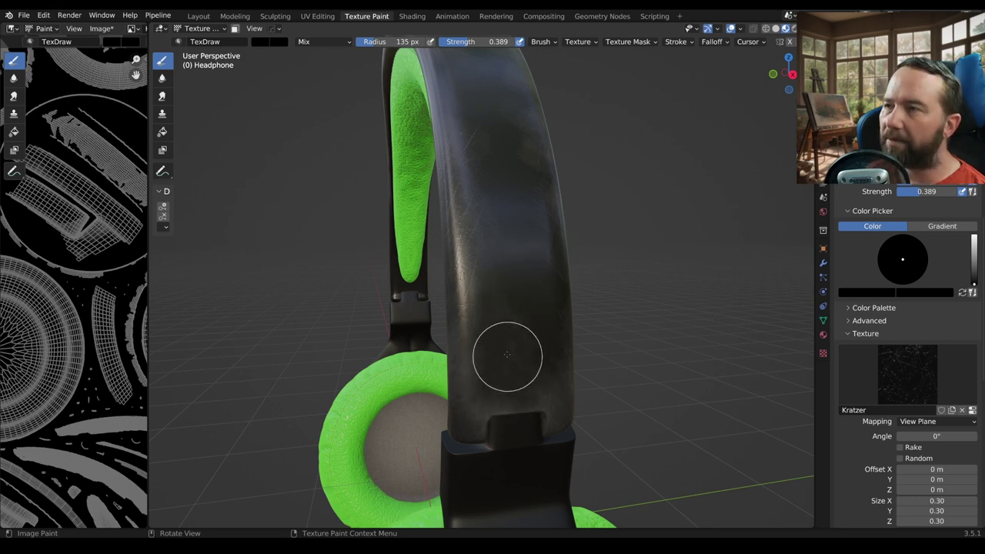
# - Review the whole headset, then start Image > Save As with the name Kratzer.png
pyautogui.moveTo(508, 361); pyautogui.dragTo(600, 340, button='middle')
pyautogui.moveTo(413, 352)
pyautogui.mouseDown(button='middle')
pyautogui.moveTo(637, 323)
pyautogui.moveTo(462, 362)
pyautogui.moveTo(488, 356)
pyautogui.mouseUp(button='middle')
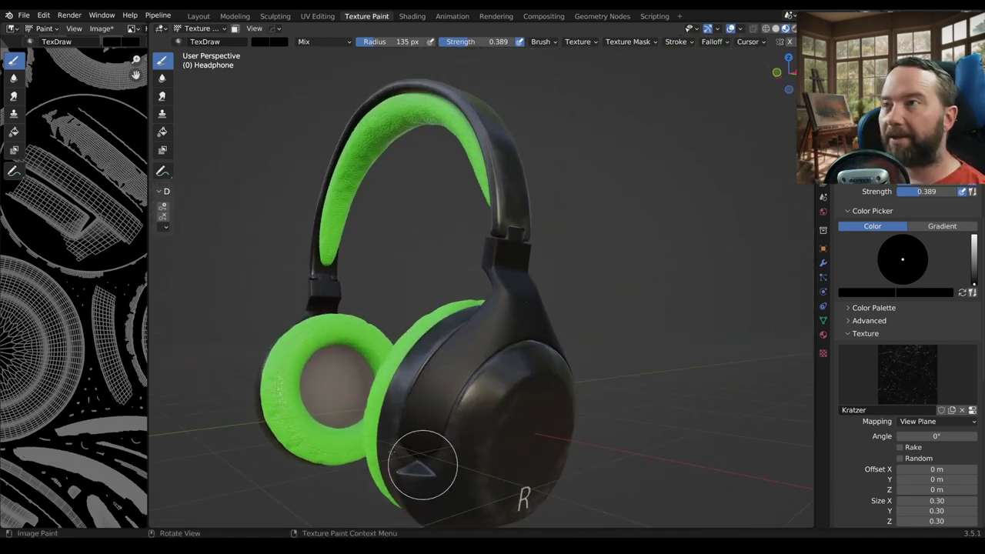
pyautogui.moveTo(521, 275); pyautogui.dragTo(570, 269, button='middle')
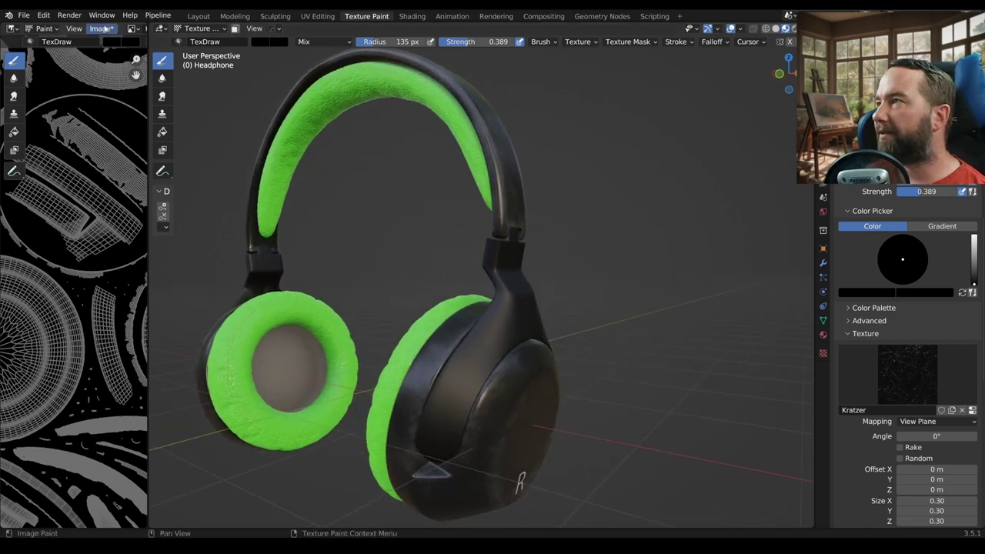
pyautogui.click(105, 29)
pyautogui.click(120, 123)
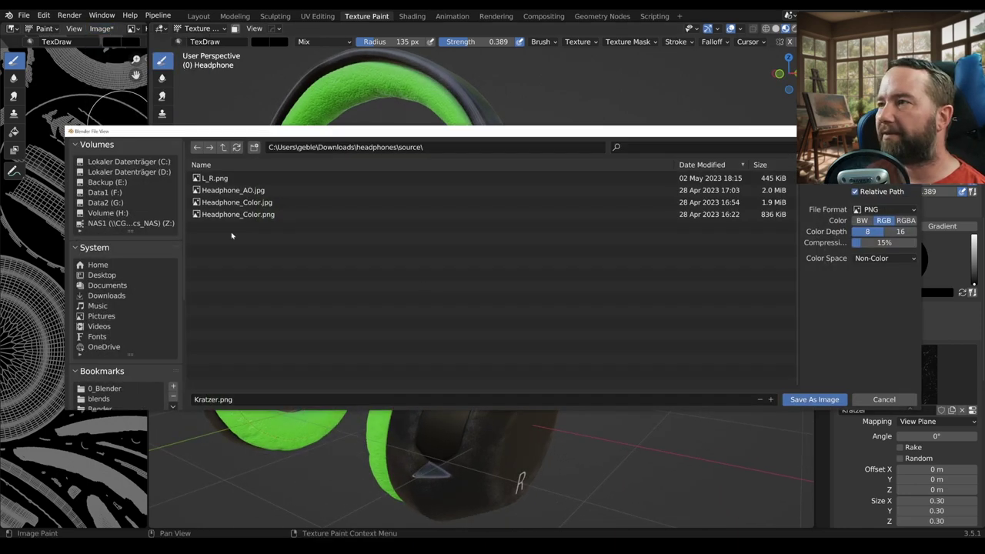
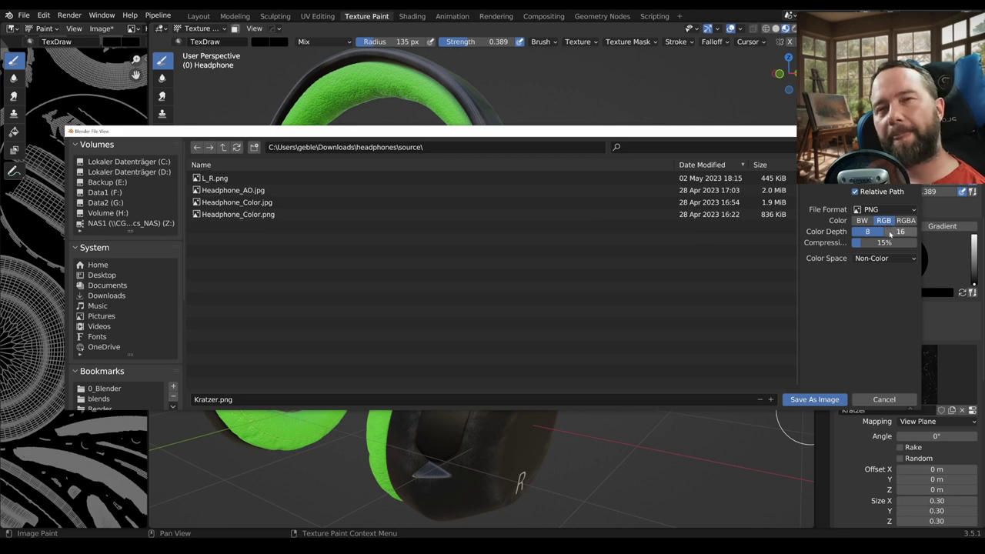
# - Save the scratch map as the image Kratzer.png
pyautogui.click(814, 399)
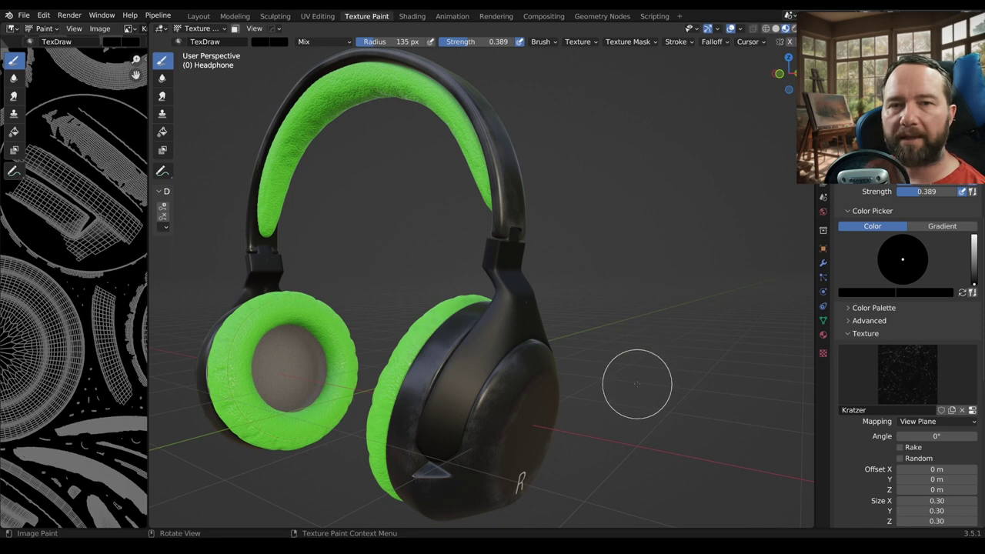
pyautogui.moveTo(621, 356)
pyautogui.mouseDown(button='middle')
pyautogui.moveTo(549, 344)
pyautogui.moveTo(561, 341)
pyautogui.mouseUp(button='middle')
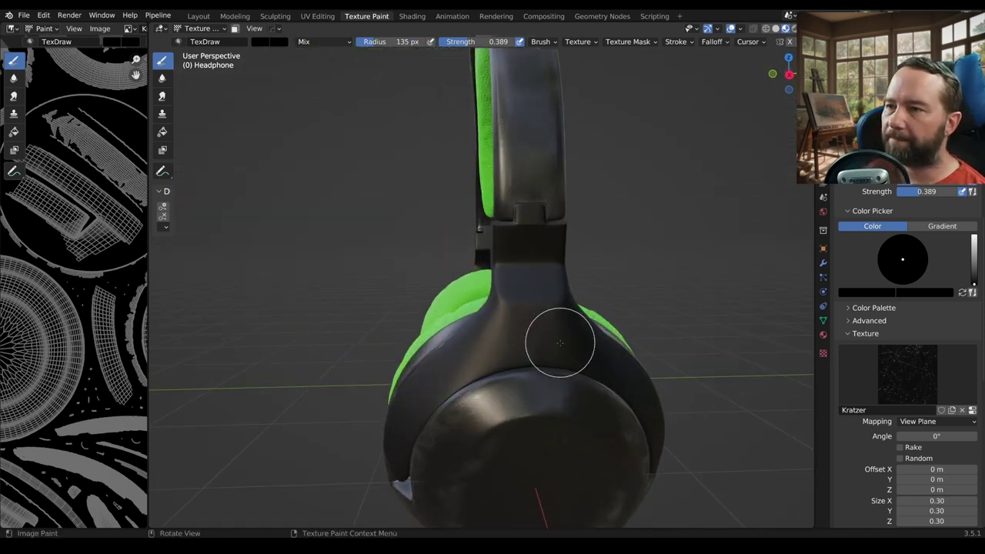
pyautogui.scroll(5, 561, 341)
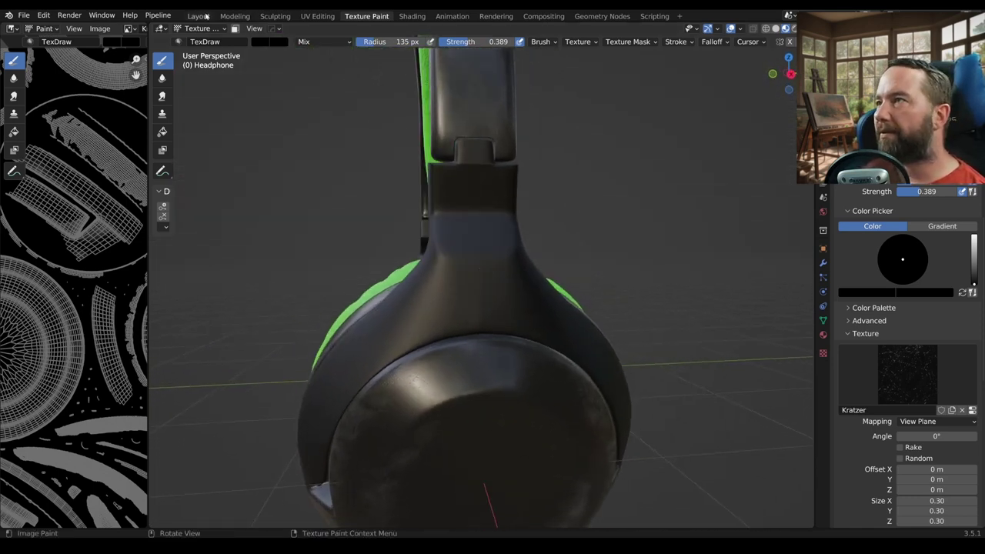
# - In the Layout workspace, move the Kratzer texture node above the Roughness_Kratzer node
pyautogui.click(199, 16)
pyautogui.scroll(2, 482, 404)
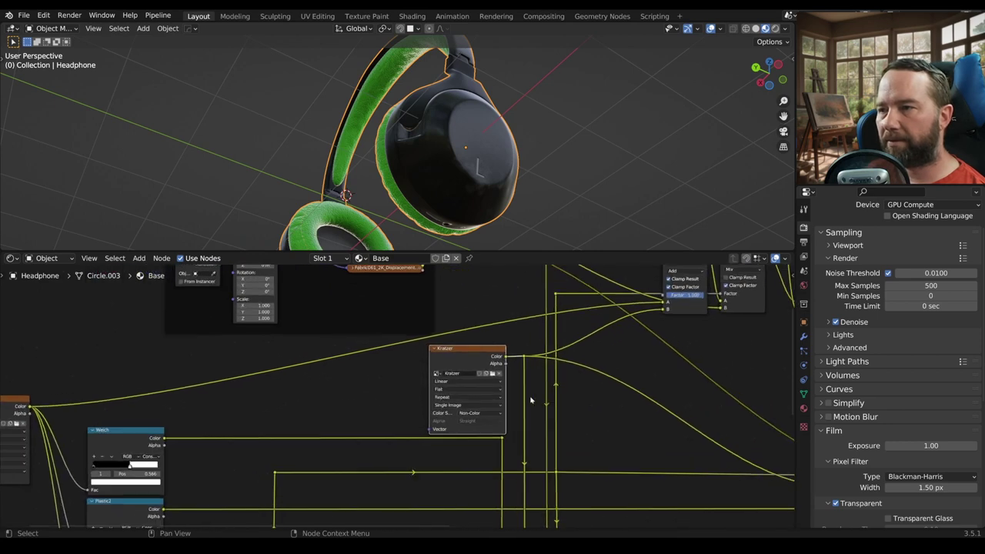
pyautogui.scroll(1, 394, 409)
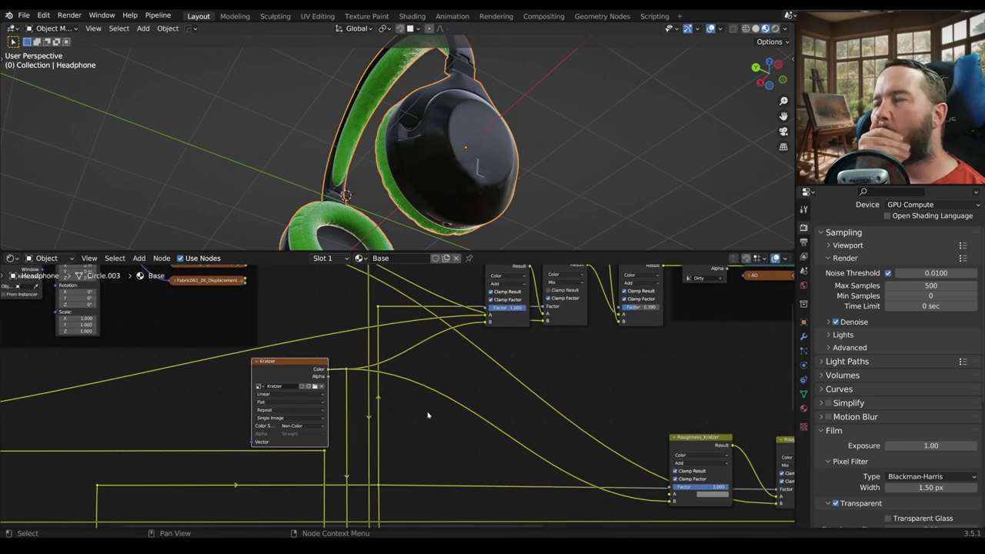
pyautogui.scroll(-3, 429, 414)
pyautogui.scroll(2, 373, 415)
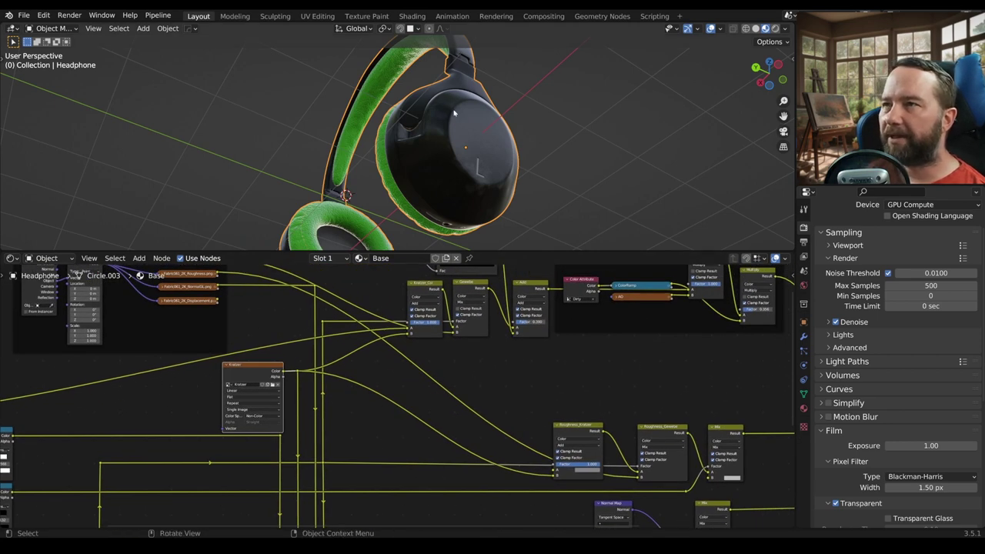
pyautogui.moveTo(454, 113); pyautogui.dragTo(362, 146, button='middle')
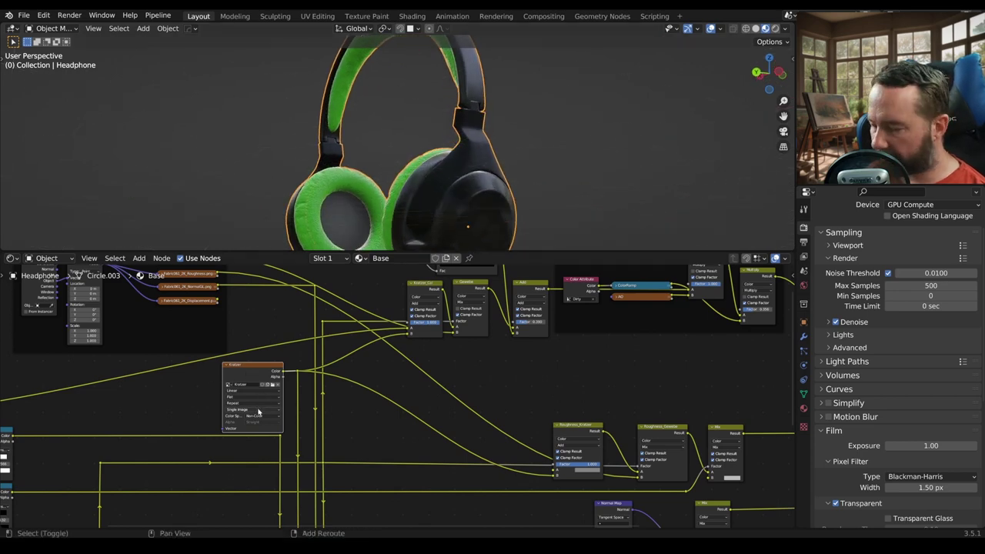
pyautogui.moveTo(259, 412); pyautogui.dragTo(593, 394)
pyautogui.scroll(1, 469, 378)
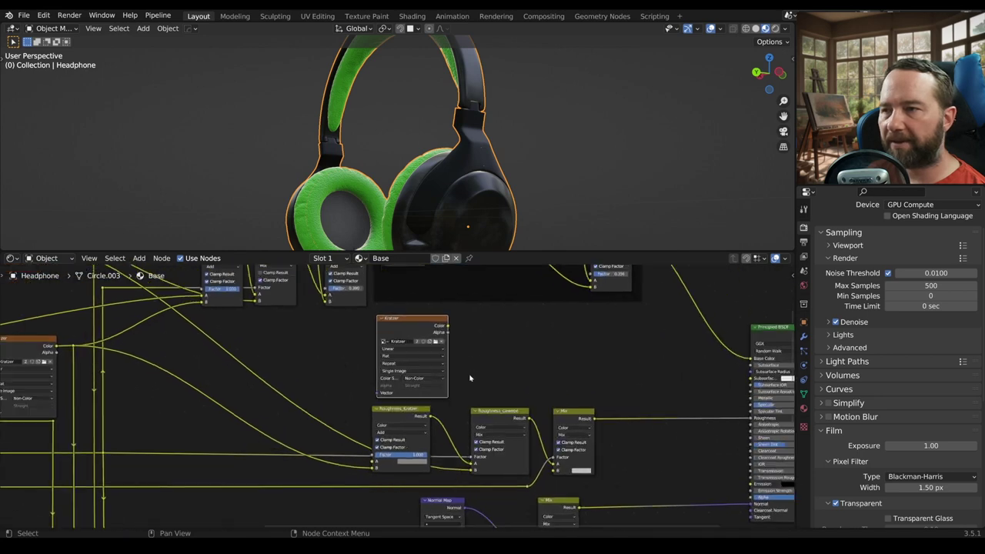
pyautogui.scroll(2, 470, 378)
# - Maximize the shader node editor to full screen with Ctrl+Space
pyautogui.hotkey('ctrl', 'space')
pyautogui.scroll(1, 537, 348)
pyautogui.scroll(-1, 537, 348)
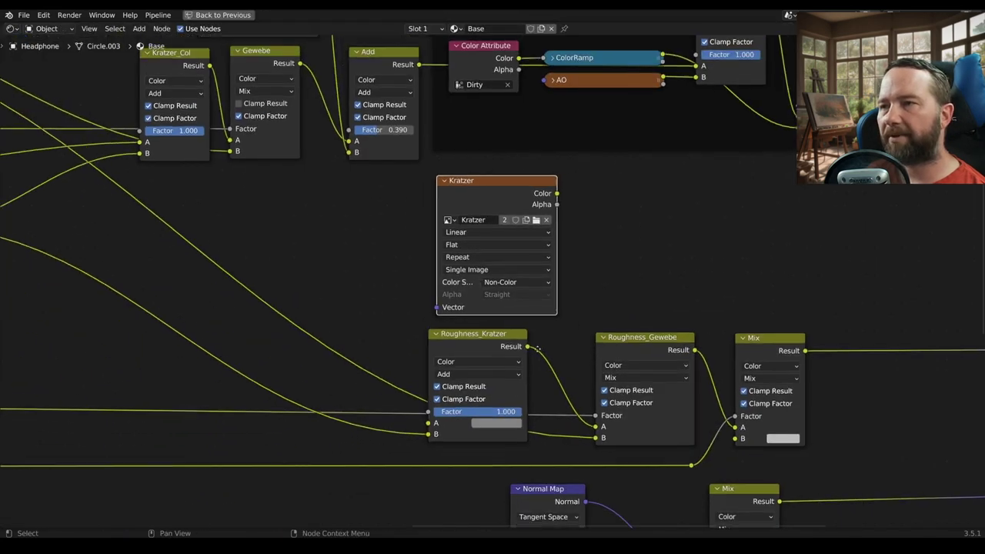
pyautogui.scroll(2, 500, 331)
# - Replace the node's Kratzer image with a new image Kratzer2 in Non-Color space
pyautogui.click(483, 313)
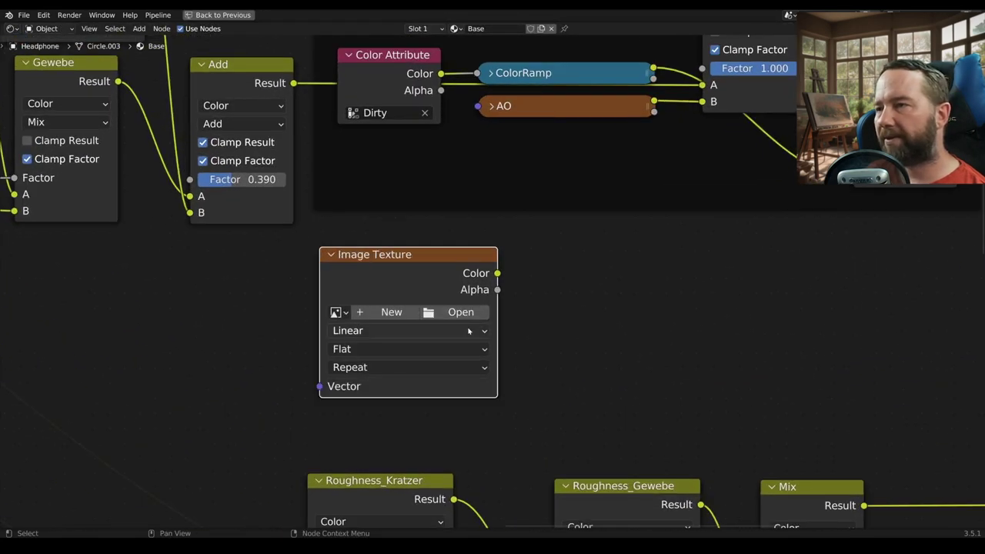
pyautogui.click(393, 312)
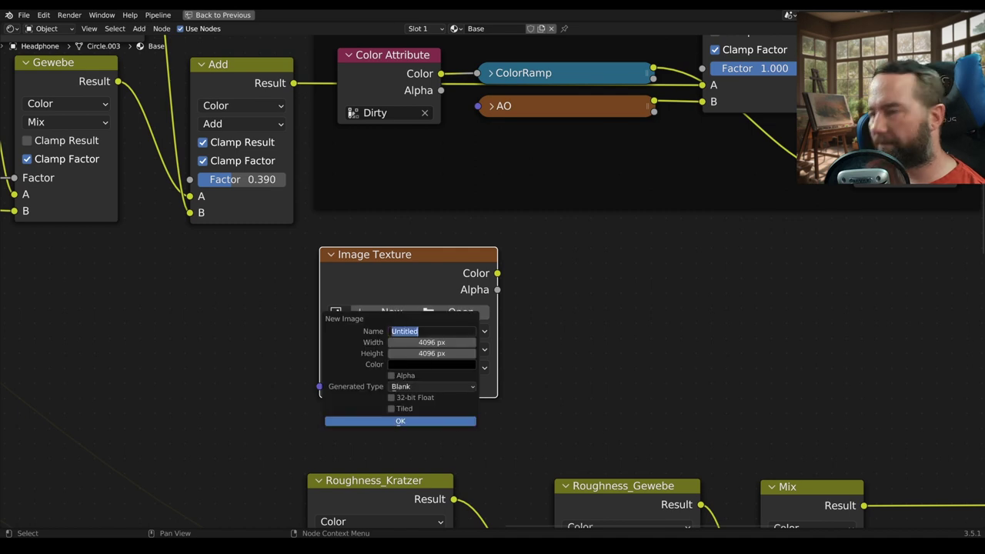
pyautogui.write('Kratzer')
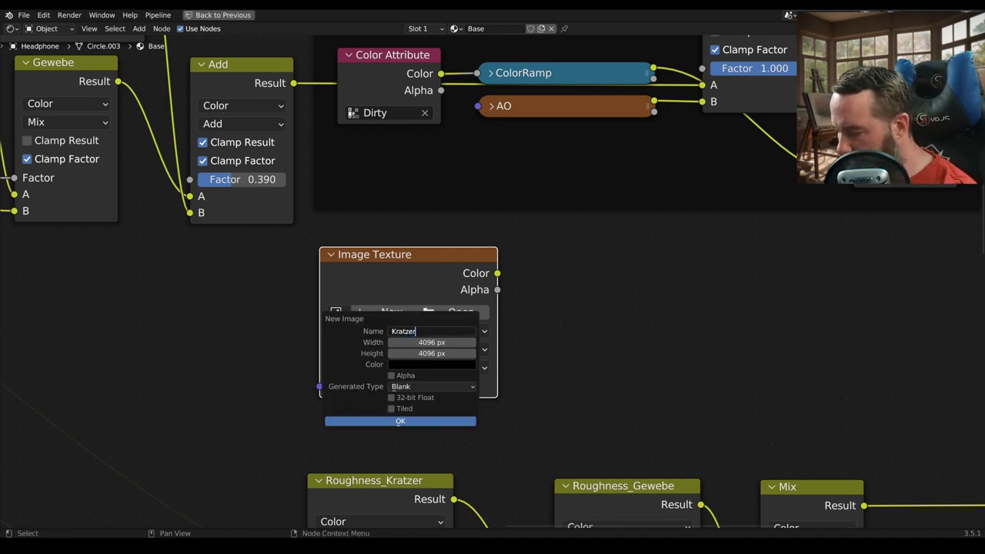
pyautogui.write('2')
pyautogui.press('Return')
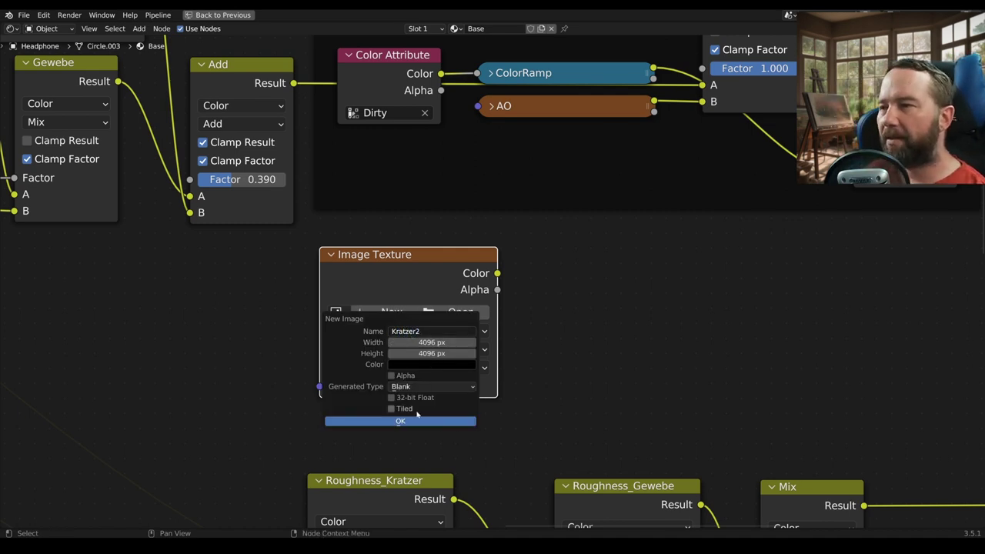
pyautogui.click(418, 421)
pyautogui.scroll(-2, 528, 382)
pyautogui.click(471, 364)
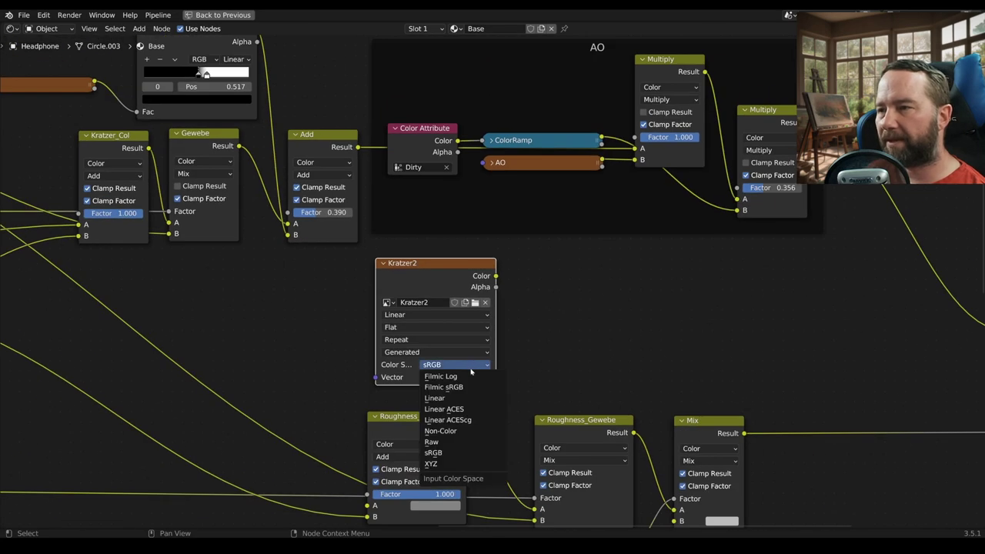
pyautogui.click(461, 430)
pyautogui.scroll(-2, 569, 347)
# - Duplicate Kratzer_Col as Kratzer_Col2 between Kratzer_Col and Gewebe, fed by Kratzer2's Color
pyautogui.moveTo(461, 314); pyautogui.dragTo(636, 347, button='middle')
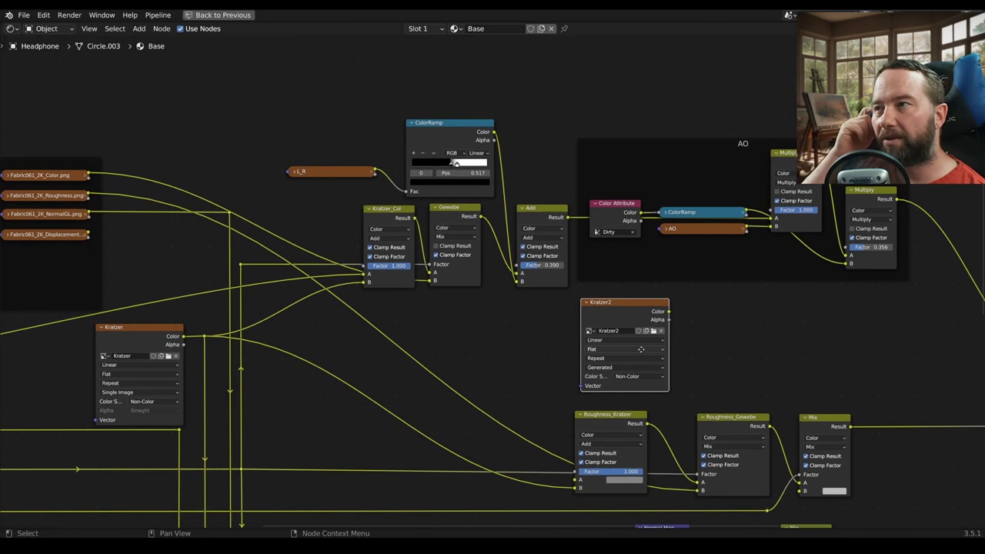
pyautogui.moveTo(390, 222); pyautogui.dragTo(317, 217)
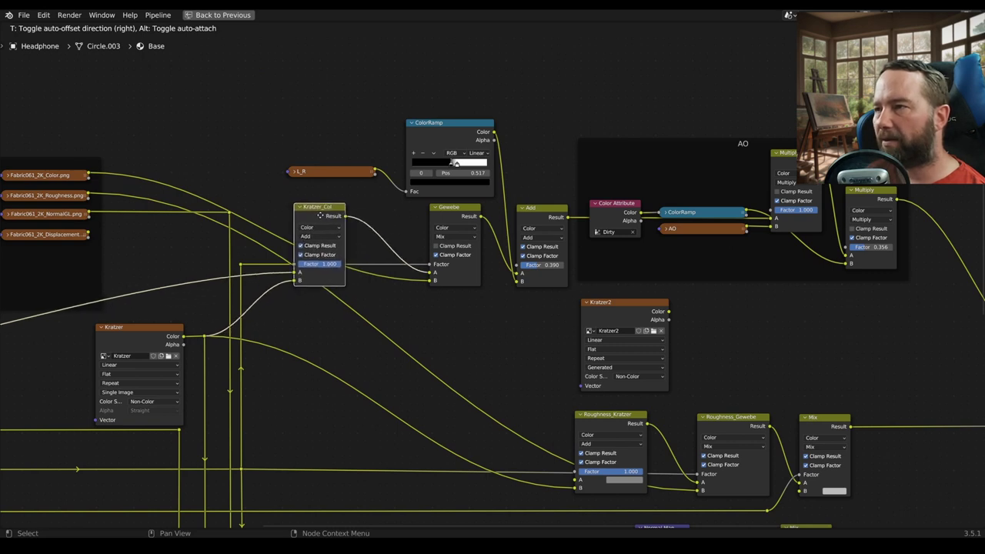
pyautogui.moveTo(318, 218); pyautogui.dragTo(320, 216)
pyautogui.hotkey('shift', 'd')
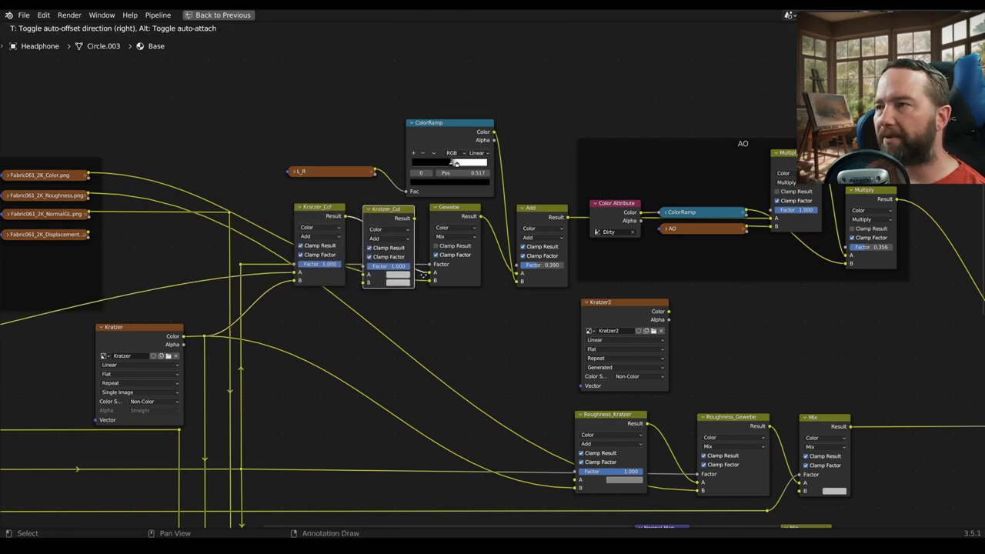
pyautogui.click(424, 278)
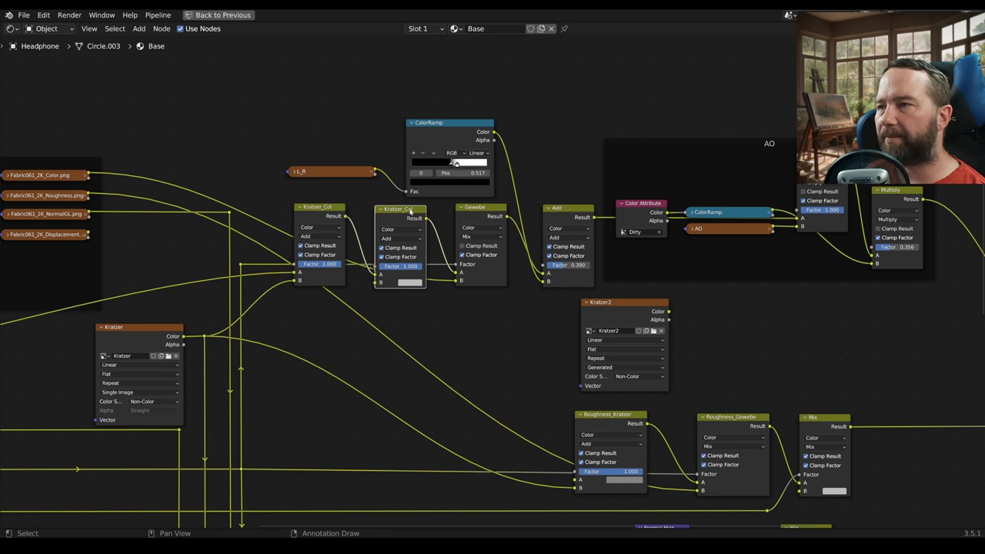
pyautogui.press('F2')
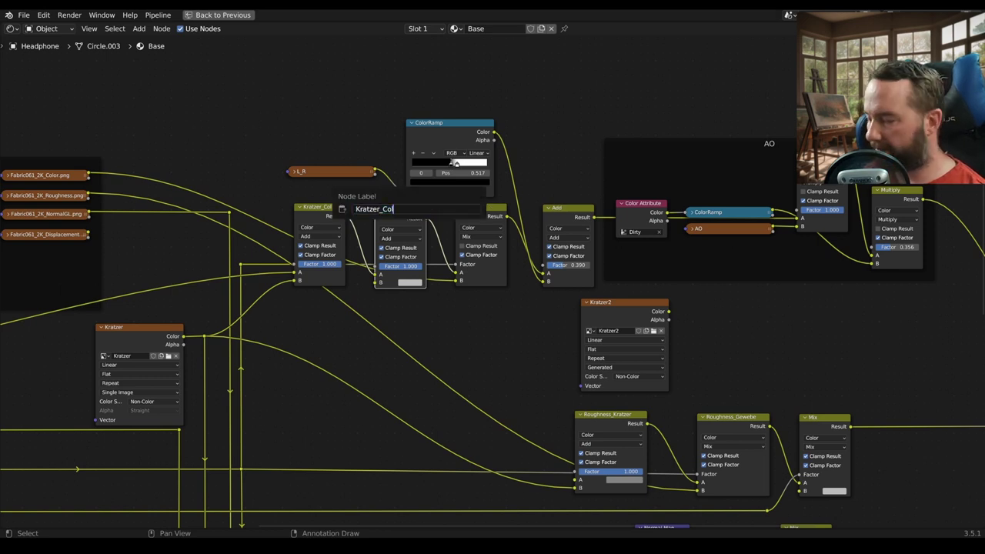
pyautogui.press('Return')
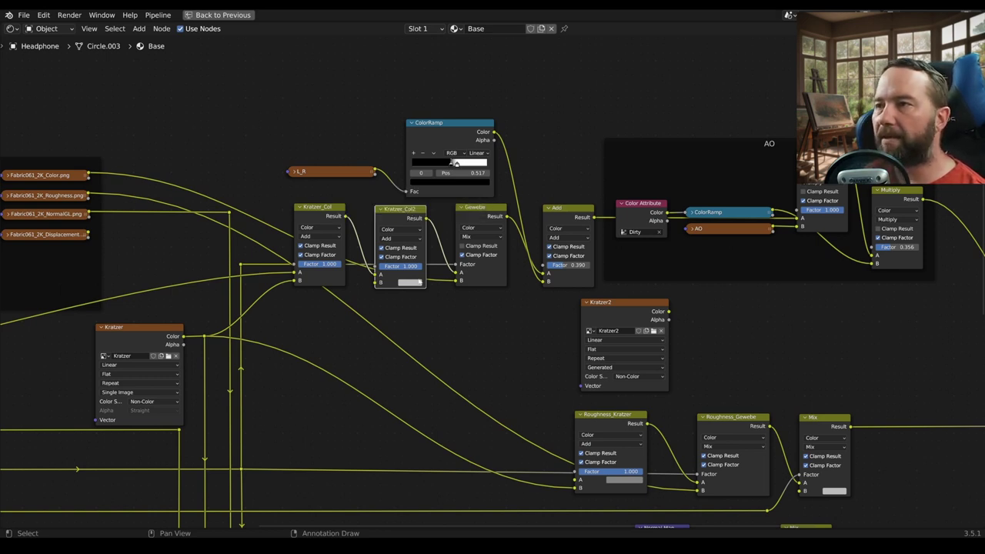
pyautogui.moveTo(420, 282); pyautogui.dragTo(499, 296, button='middle')
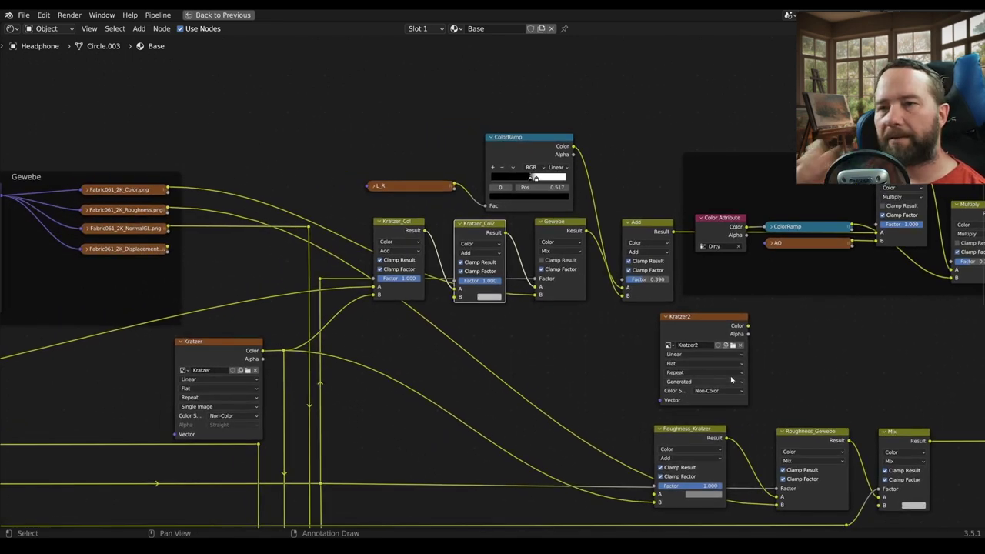
pyautogui.moveTo(747, 326); pyautogui.dragTo(455, 298)
pyautogui.moveTo(478, 318); pyautogui.dragTo(452, 318, button='middle')
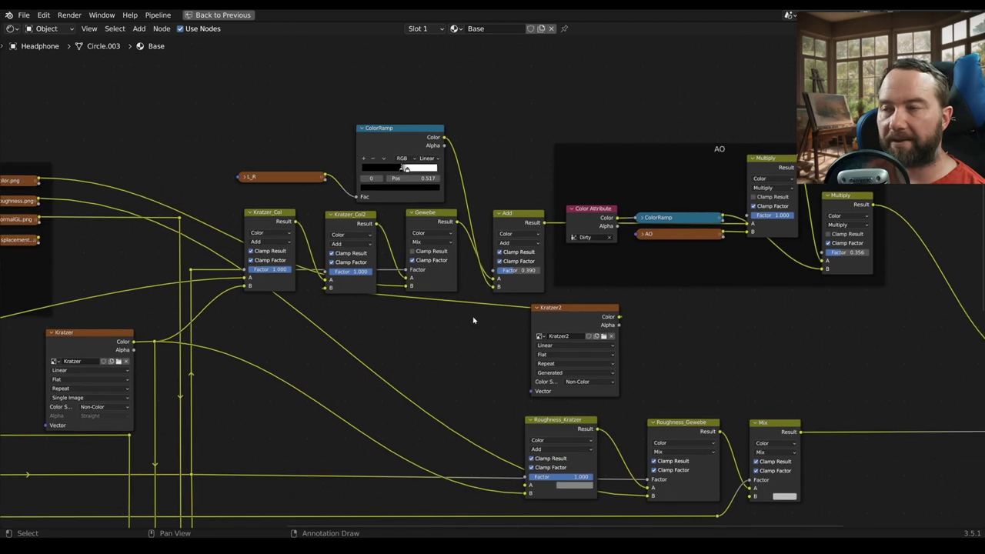
pyautogui.moveTo(589, 318); pyautogui.dragTo(282, 318)
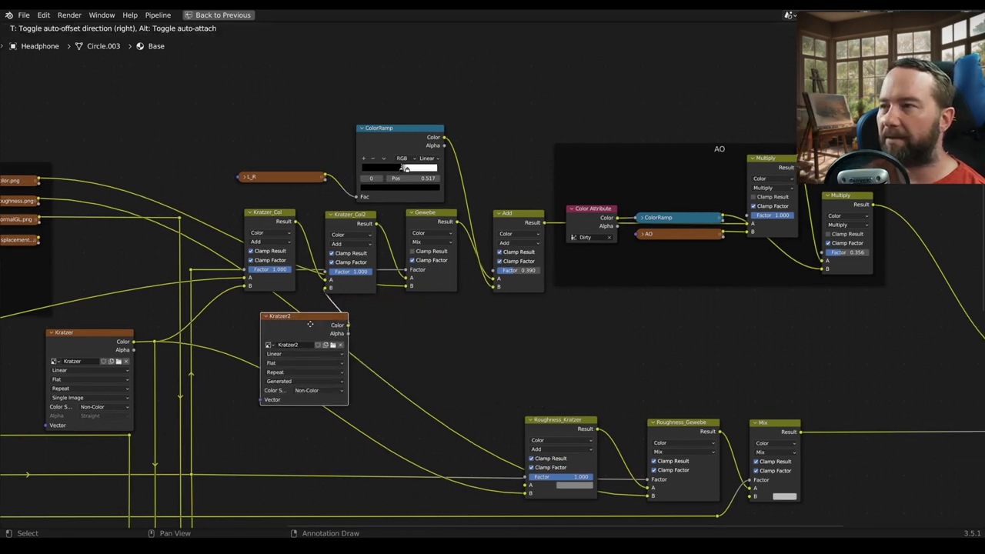
pyautogui.moveTo(281, 318); pyautogui.dragTo(480, 330, button='middle')
pyautogui.scroll(-1, 489, 277)
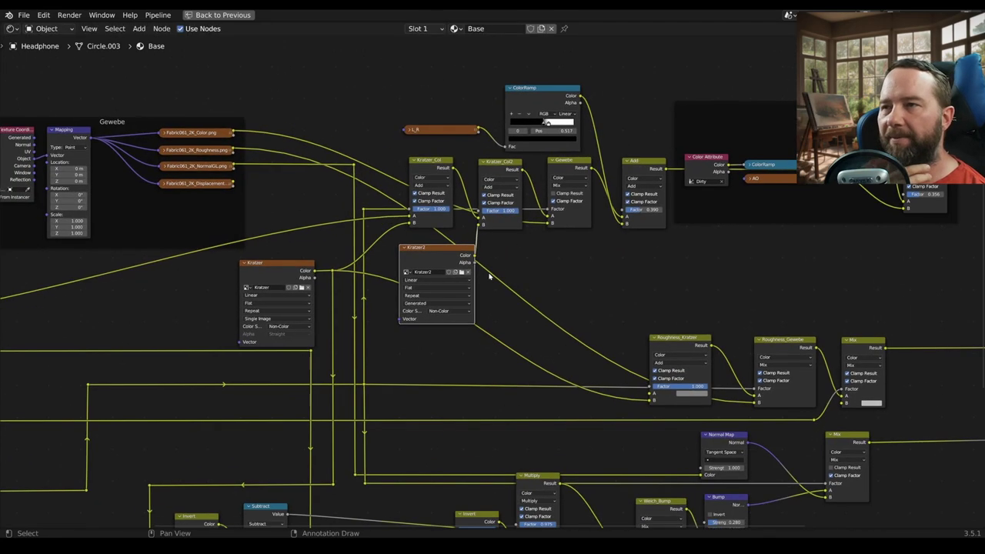
pyautogui.scroll(-2, 500, 231)
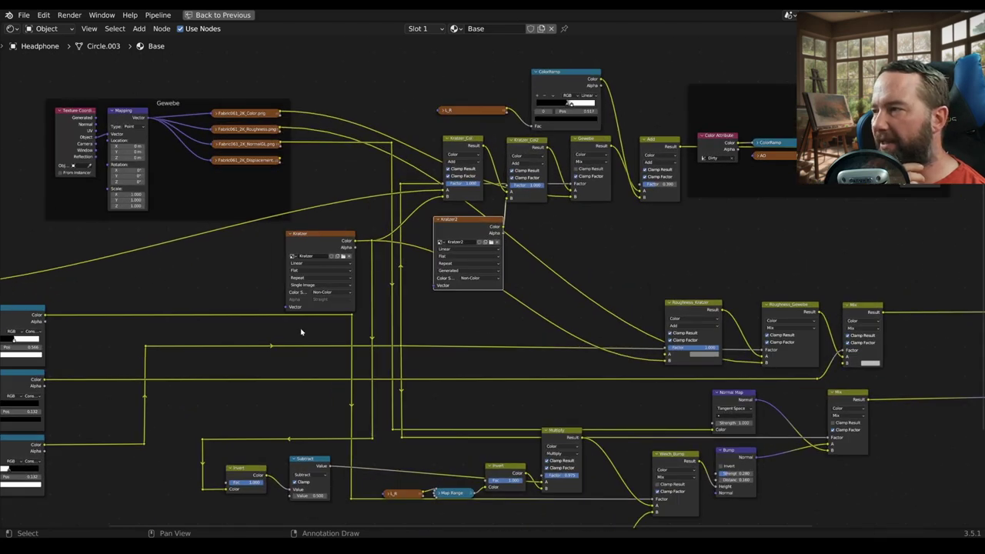
pyautogui.moveTo(301, 330); pyautogui.dragTo(504, 345, button='middle')
pyautogui.scroll(1, 504, 345)
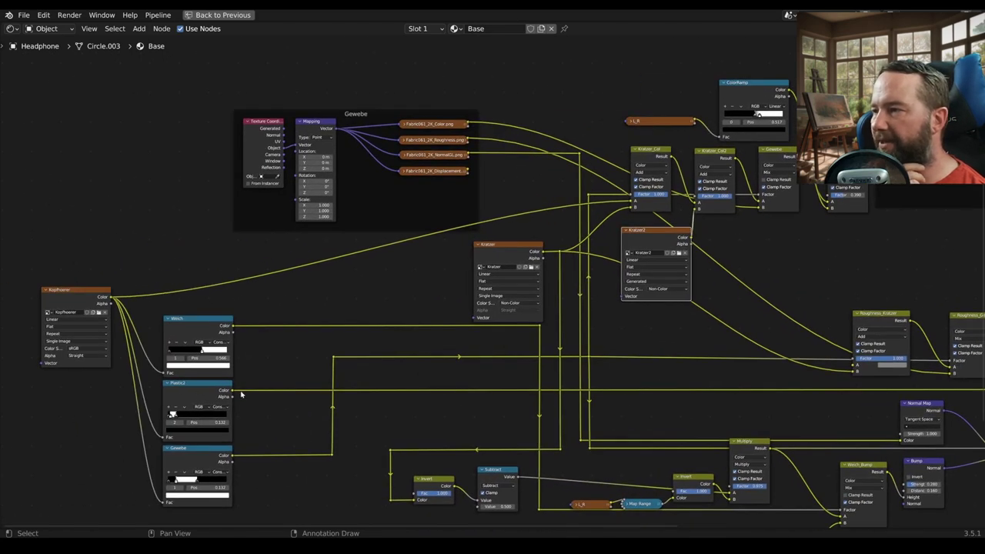
pyautogui.moveTo(232, 392); pyautogui.dragTo(695, 197)
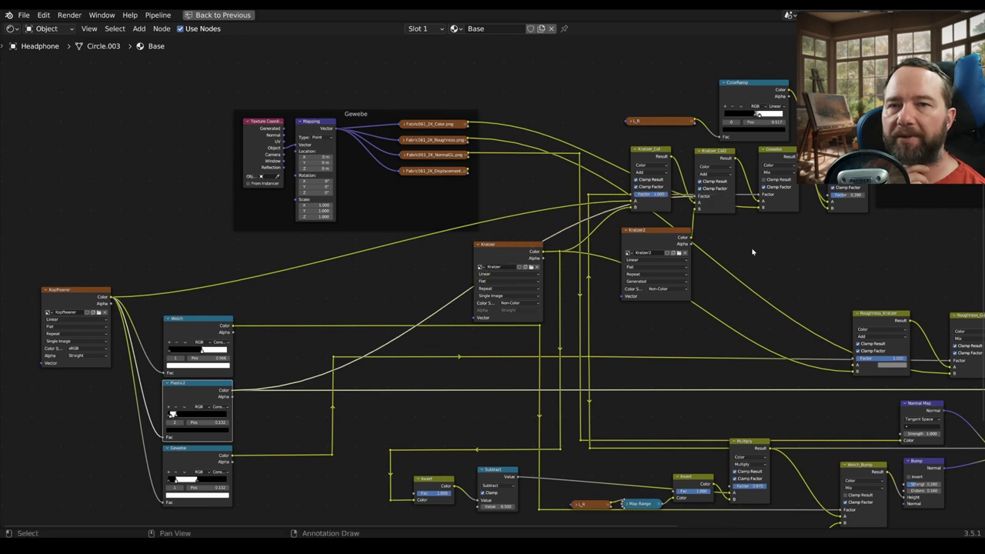
pyautogui.moveTo(753, 251); pyautogui.dragTo(673, 260, button='middle')
pyautogui.scroll(-1, 672, 270)
pyautogui.scroll(1, 664, 286)
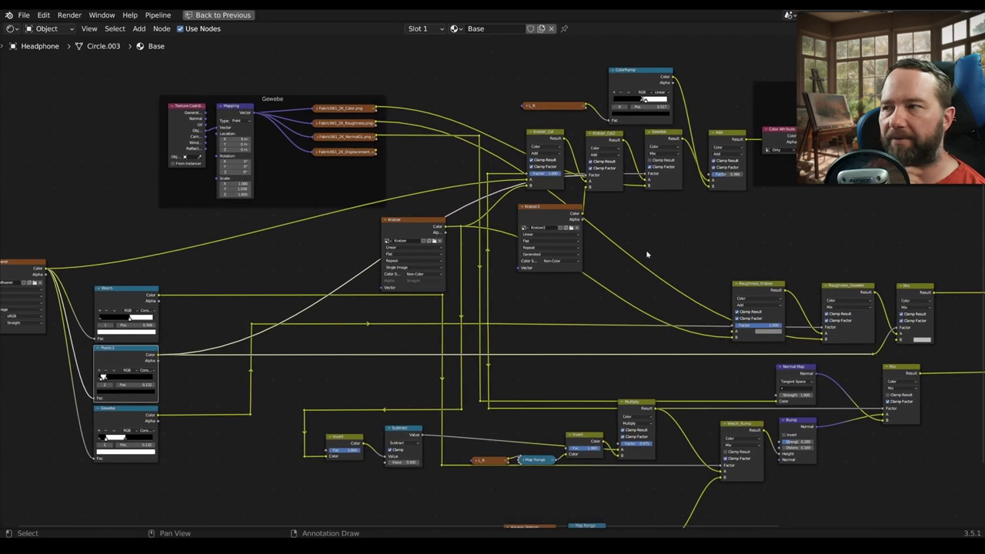
pyautogui.moveTo(708, 274); pyautogui.dragTo(650, 269, button='middle')
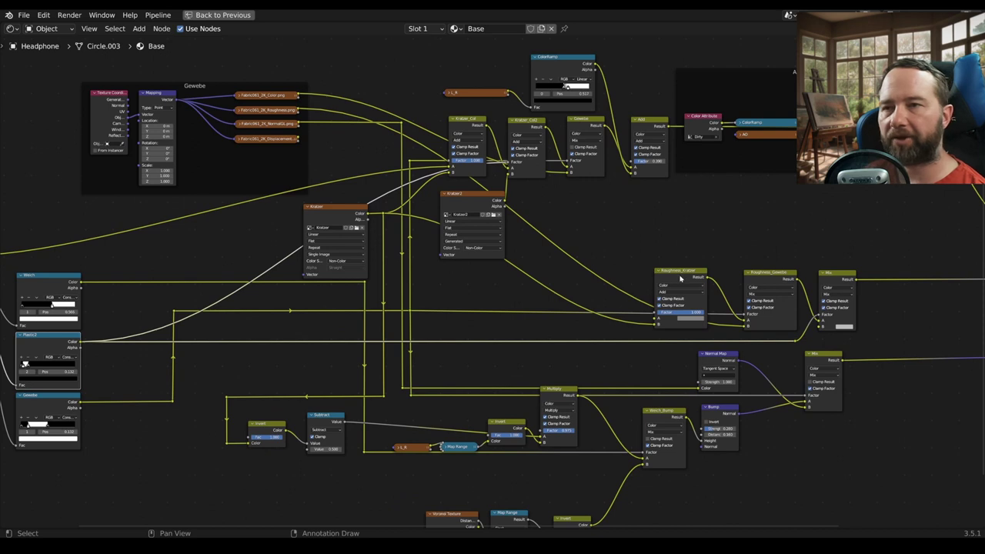
pyautogui.moveTo(680, 278); pyautogui.dragTo(694, 279)
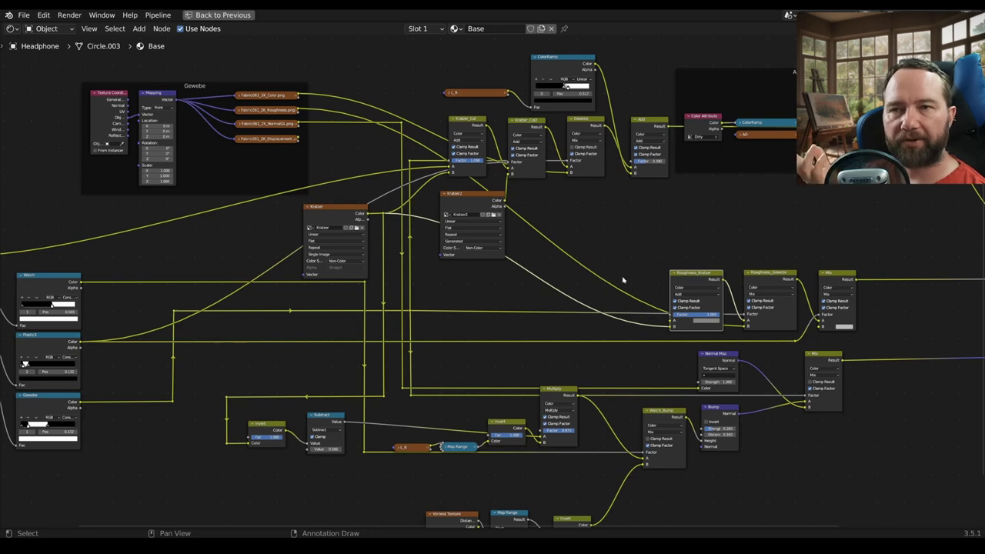
pyautogui.moveTo(825, 291); pyautogui.dragTo(722, 300, button='middle')
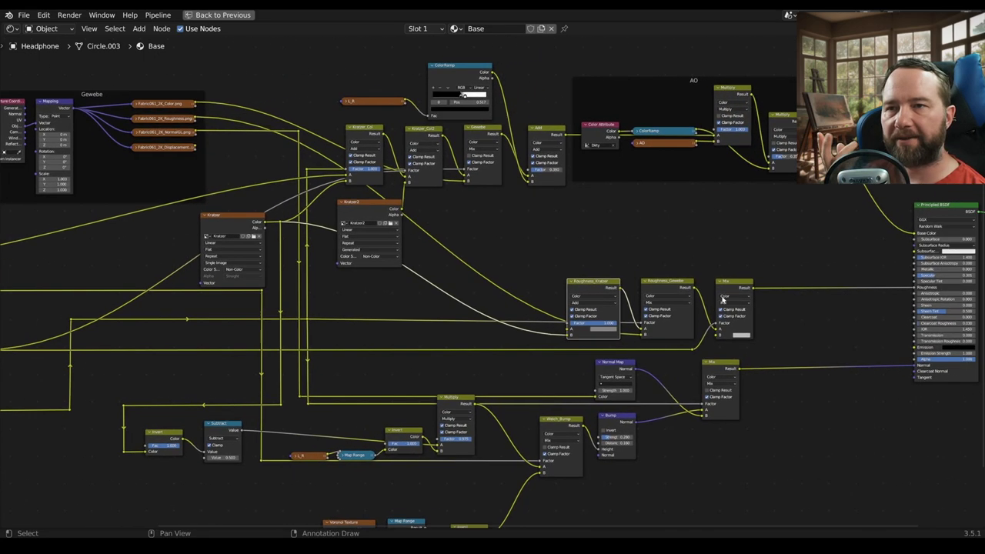
# - Label the last roughness mix node Roughness_Plastic2 and nudge it into place
pyautogui.click(722, 300)
pyautogui.press('F2')
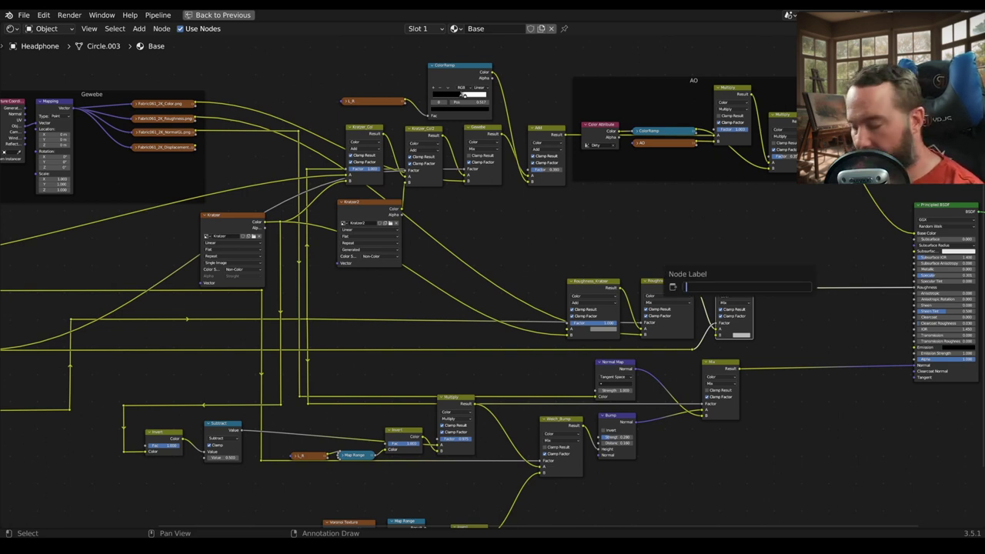
pyautogui.write('Roughne')
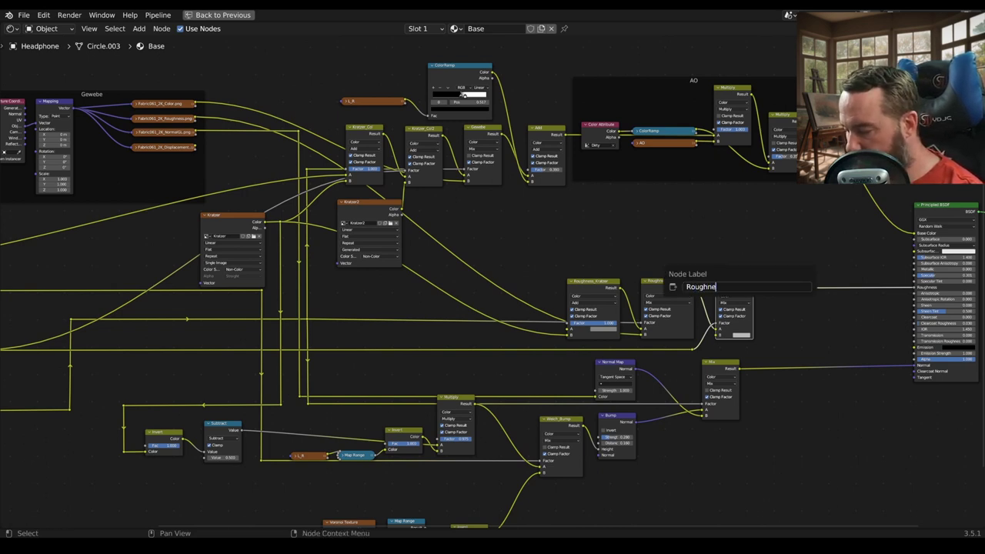
pyautogui.write('ss_Pl')
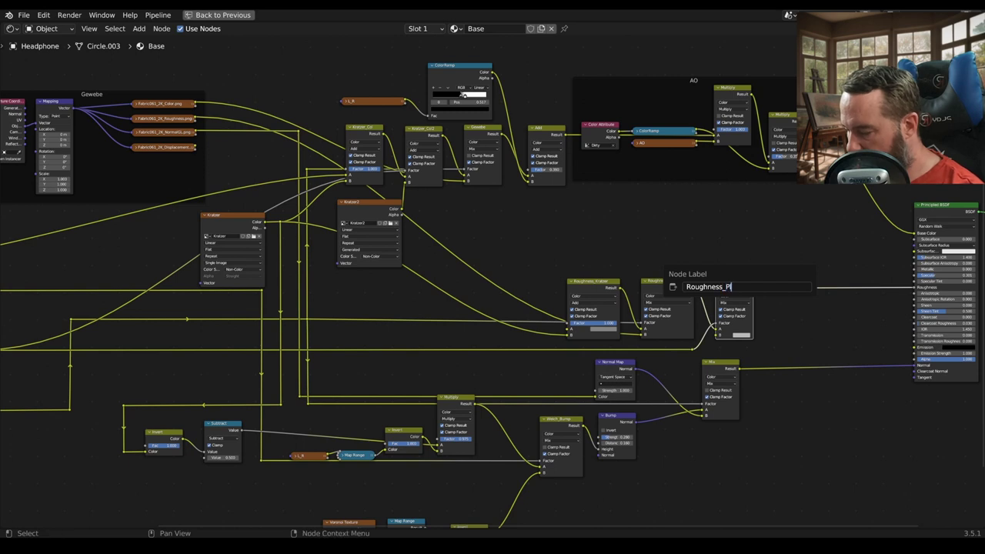
pyautogui.write('as')
pyautogui.write('tik')
pyautogui.press('Return')
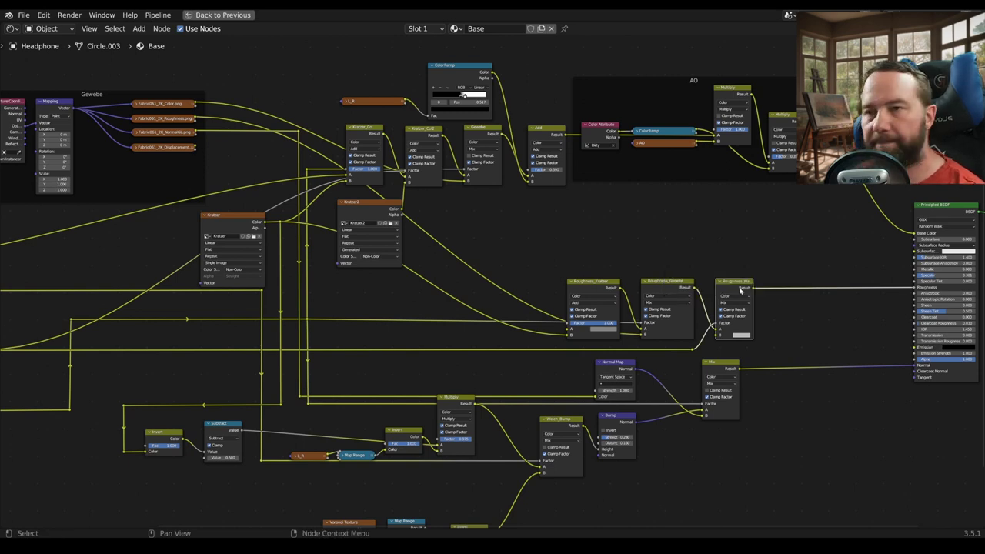
pyautogui.moveTo(269, 372)
pyautogui.mouseDown(button='middle')
pyautogui.moveTo(442, 378)
pyautogui.moveTo(142, 353)
pyautogui.mouseUp(button='middle')
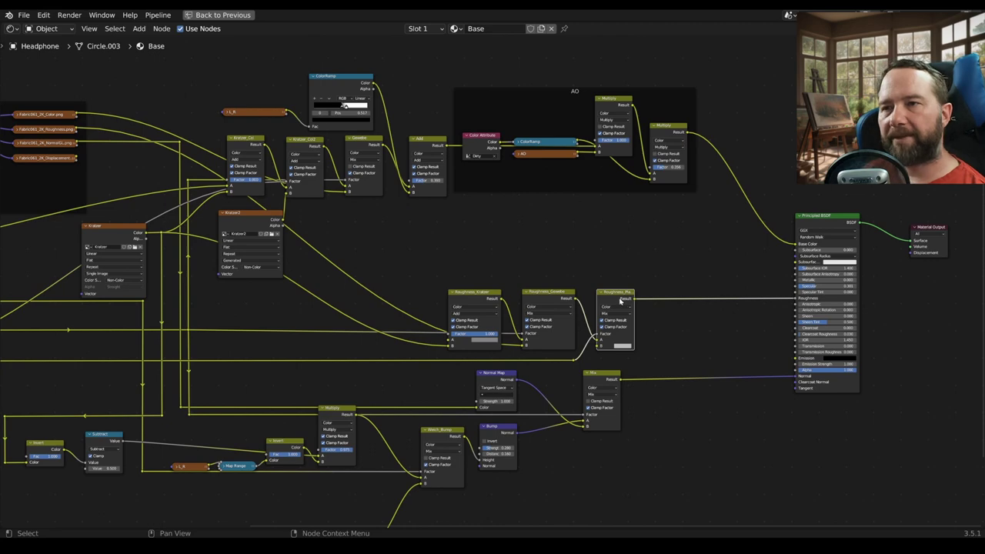
pyautogui.moveTo(616, 300); pyautogui.dragTo(671, 295)
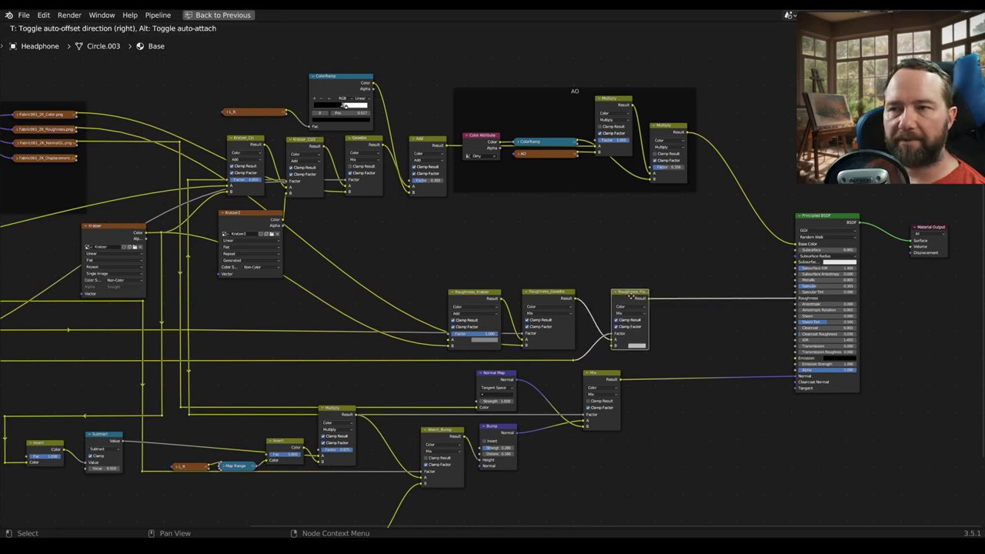
pyautogui.moveTo(671, 295); pyautogui.dragTo(631, 297)
# - Check the mix node's B input grey value and move the Kratzer2 texture node lower
pyautogui.scroll(2, 675, 319)
pyautogui.moveTo(675, 319); pyautogui.dragTo(541, 309, button='middle')
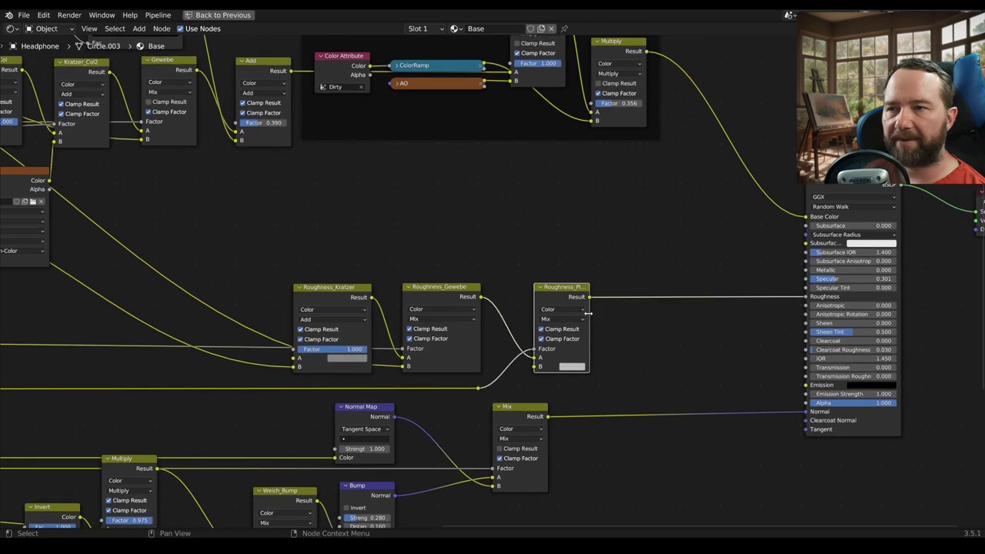
pyautogui.moveTo(588, 312); pyautogui.dragTo(613, 312)
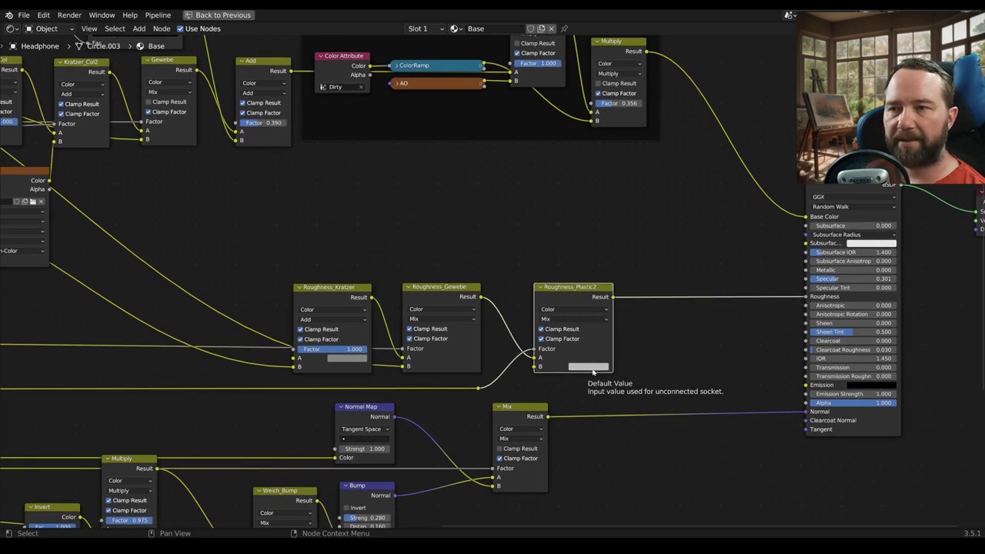
pyautogui.click(591, 367)
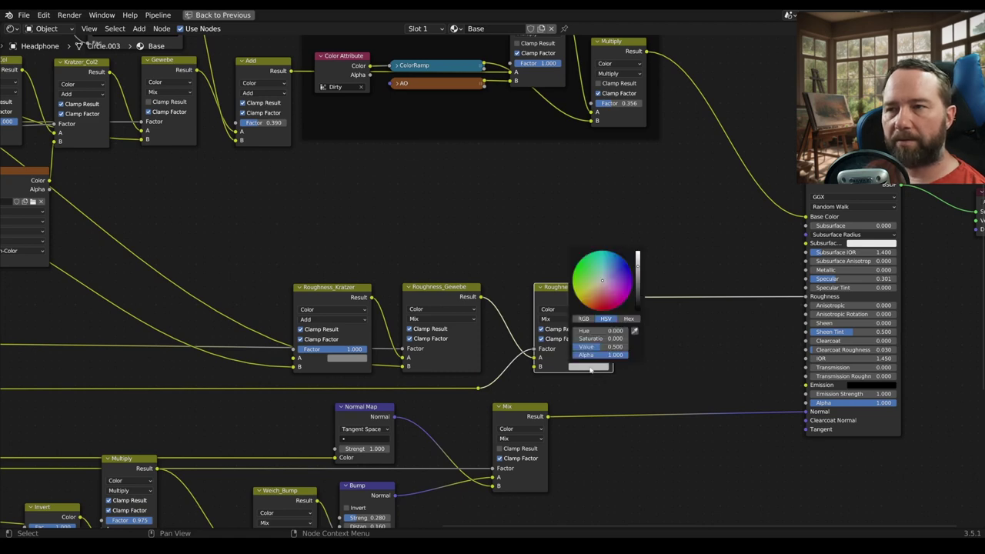
pyautogui.scroll(-2, 679, 375)
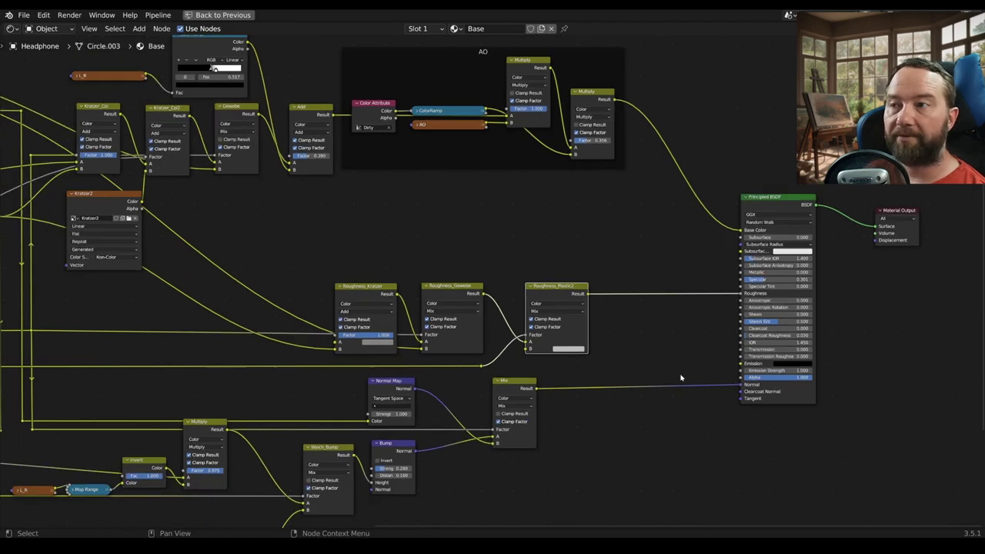
pyautogui.hscroll(-2, 679, 374)
pyautogui.hscroll(-4, 543, 100)
pyautogui.hscroll(2, 469, 297)
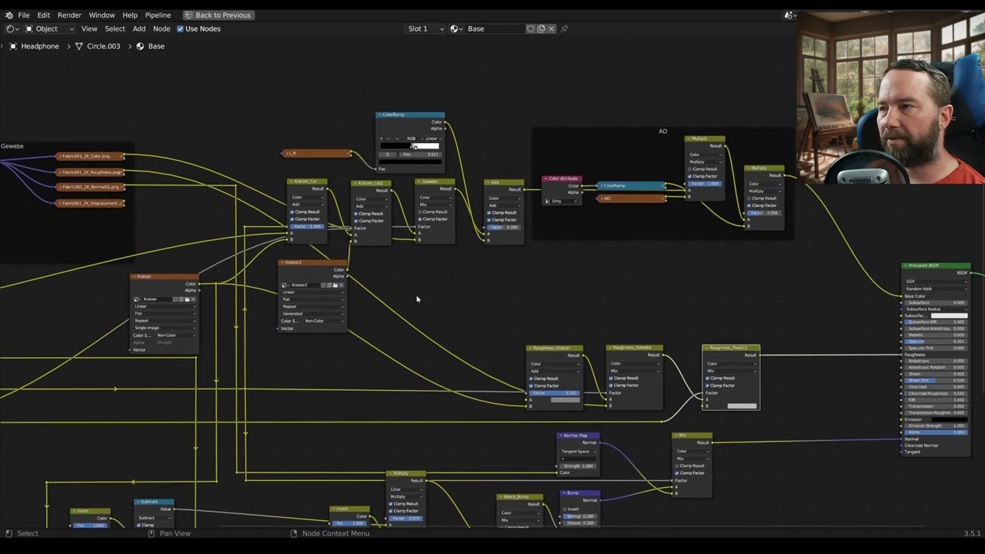
pyautogui.moveTo(307, 279); pyautogui.dragTo(289, 299)
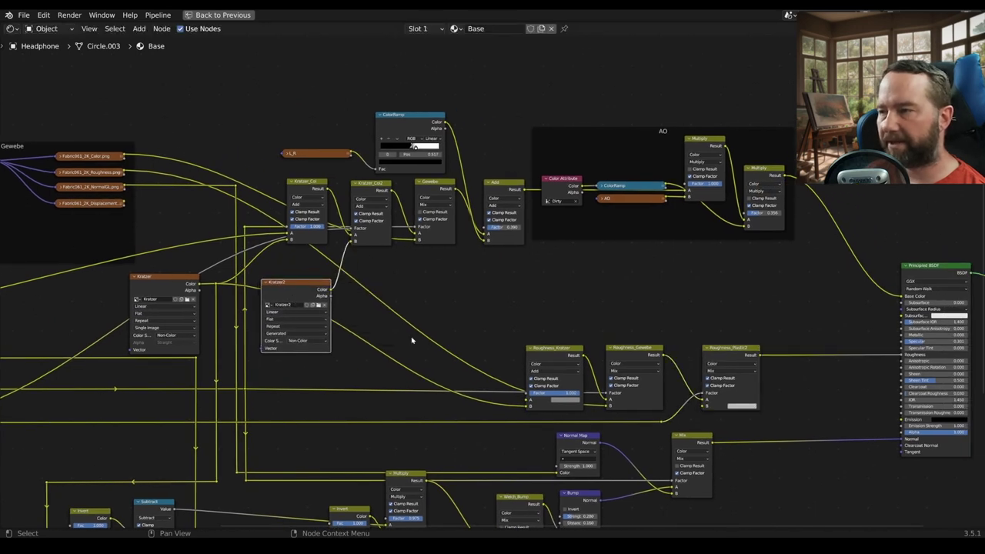
# - Add a Math Add node (0.5) on Kratzer2's Color, driving Roughness_Plastic2's B input
pyautogui.hotkey('shift', 'a')
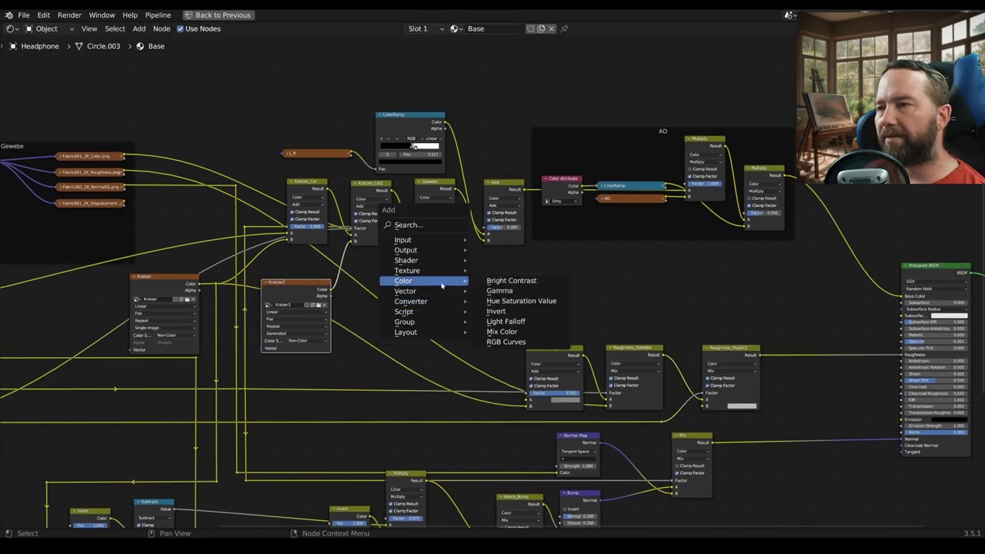
pyautogui.moveTo(411, 301)
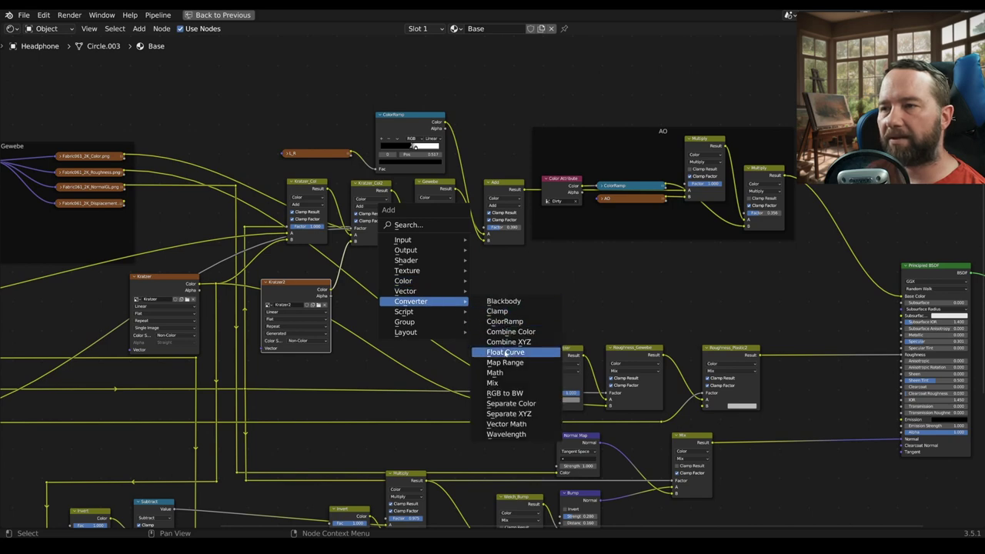
pyautogui.click(506, 372)
pyautogui.click(477, 285)
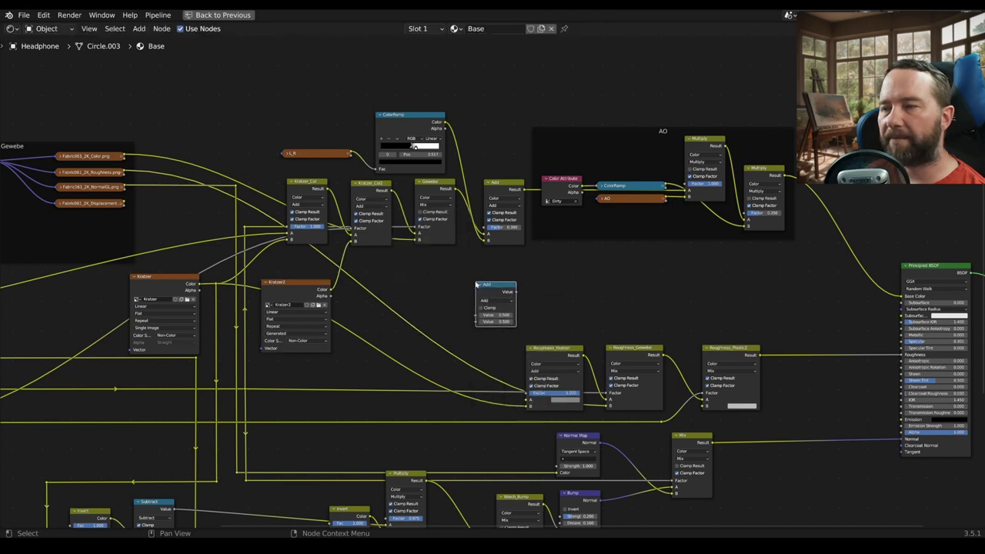
pyautogui.scroll(1, 475, 285)
pyautogui.scroll(-1, 477, 285)
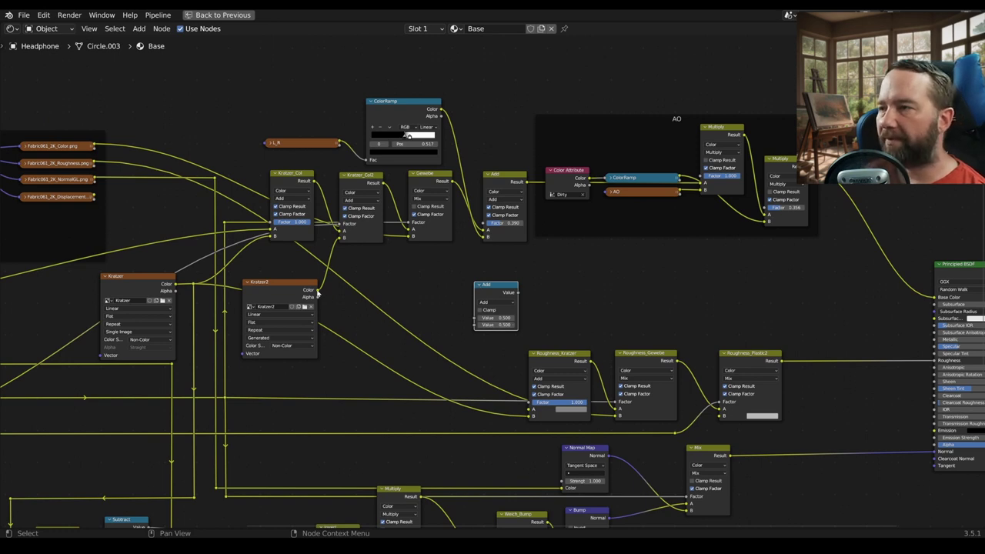
pyautogui.moveTo(317, 293); pyautogui.dragTo(466, 324)
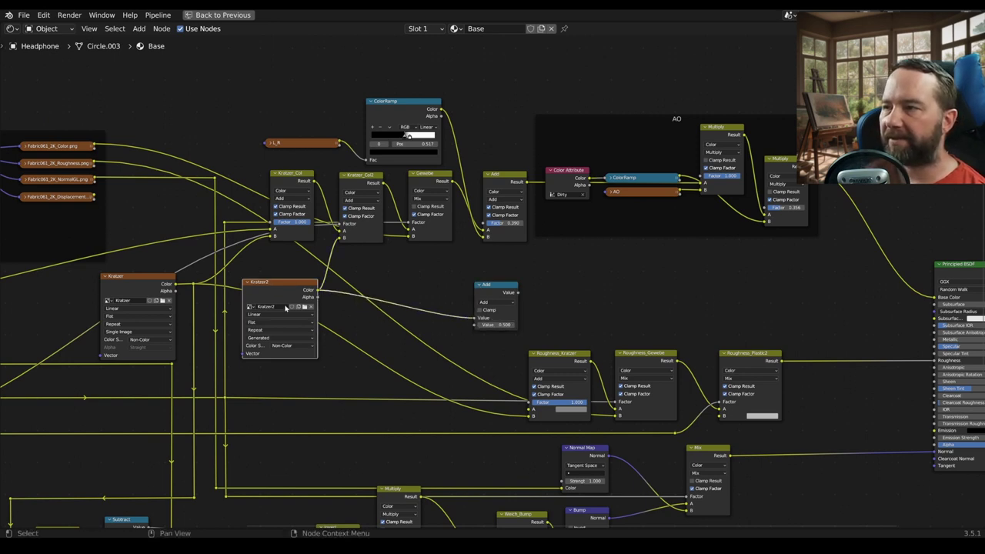
pyautogui.hscroll(5, 292, 339)
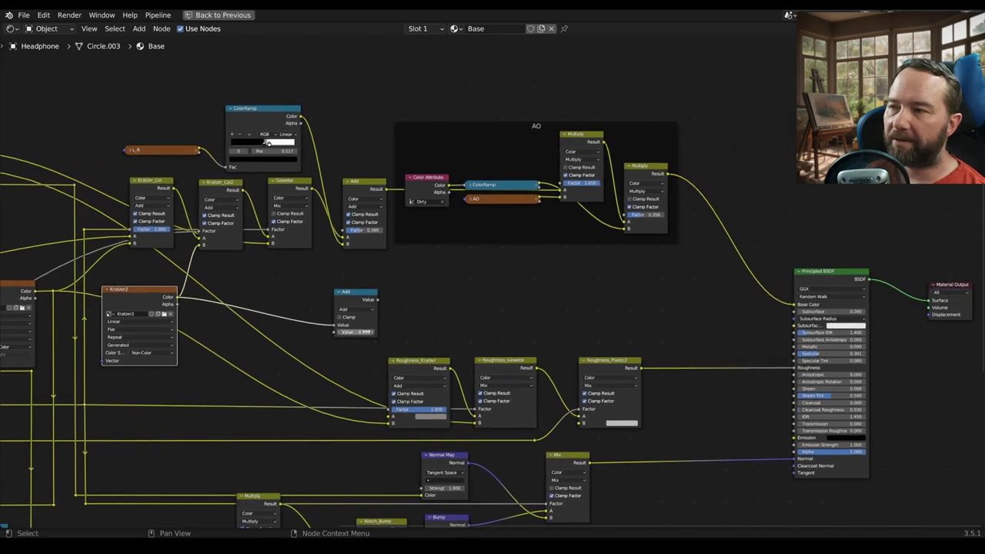
pyautogui.moveTo(378, 305); pyautogui.dragTo(580, 426)
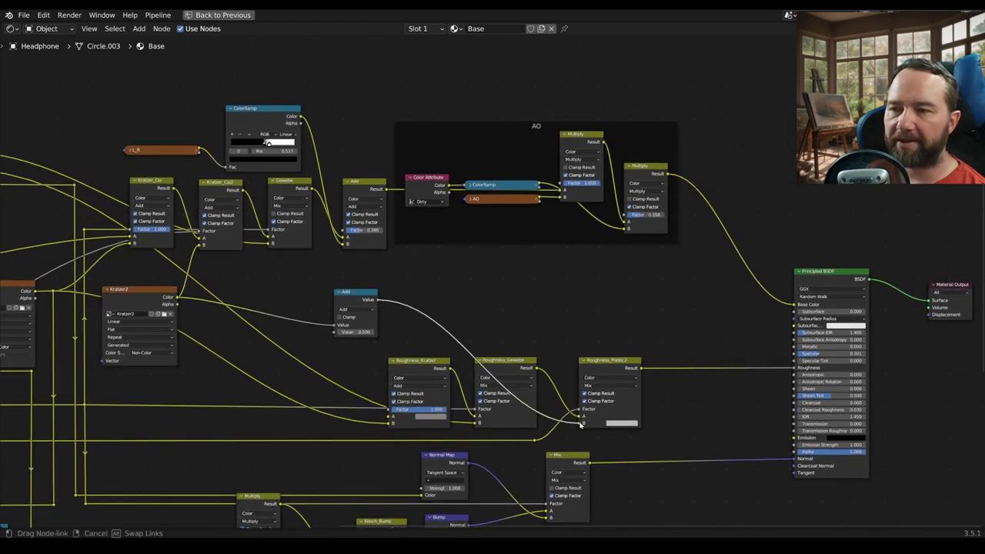
pyautogui.moveTo(357, 300); pyautogui.dragTo(512, 300)
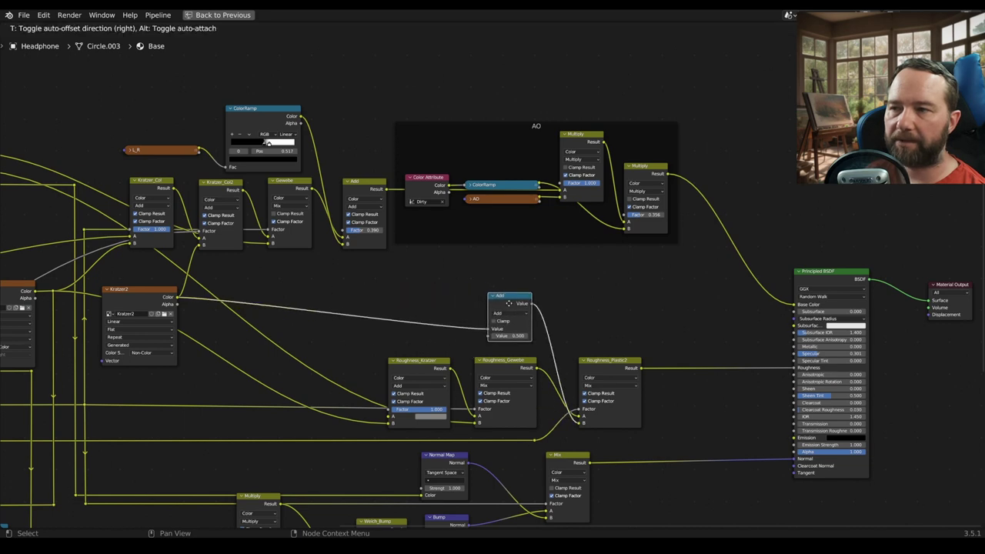
pyautogui.scroll(-1, 513, 305)
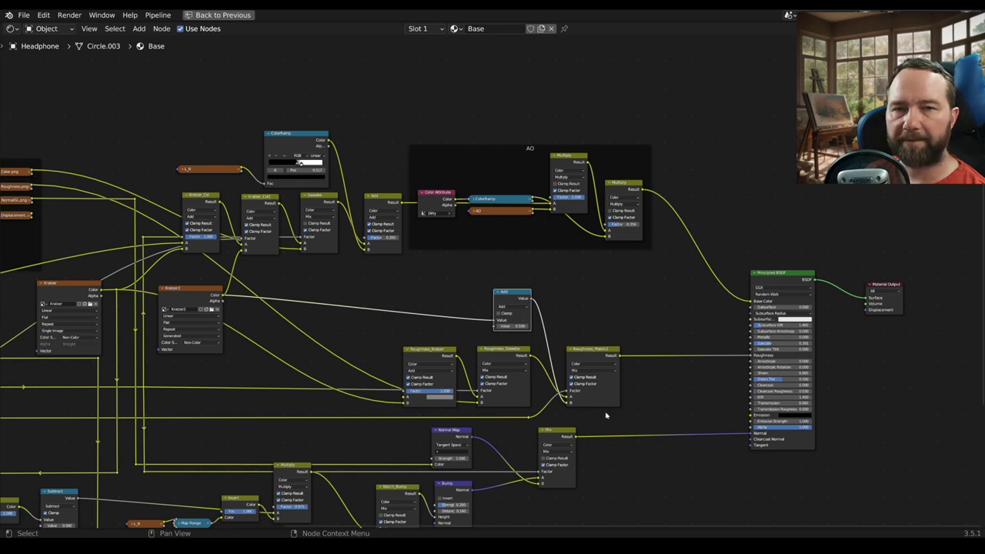
pyautogui.hscroll(-5, 606, 415)
pyautogui.scroll(-3, 605, 416)
pyautogui.hscroll(-2, 450, 291)
pyautogui.hscroll(-3, 444, 293)
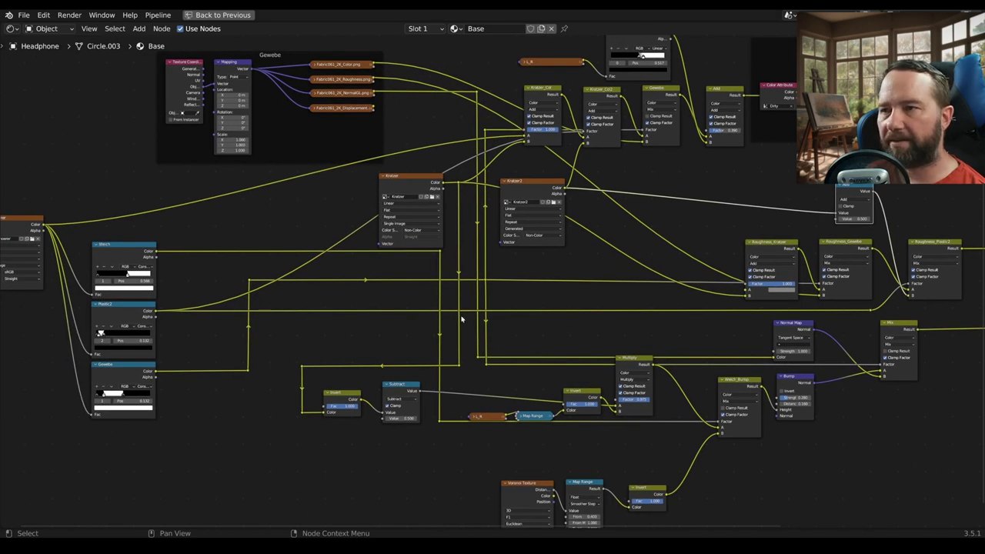
pyautogui.hscroll(6, 462, 319)
pyautogui.hscroll(-2, 380, 311)
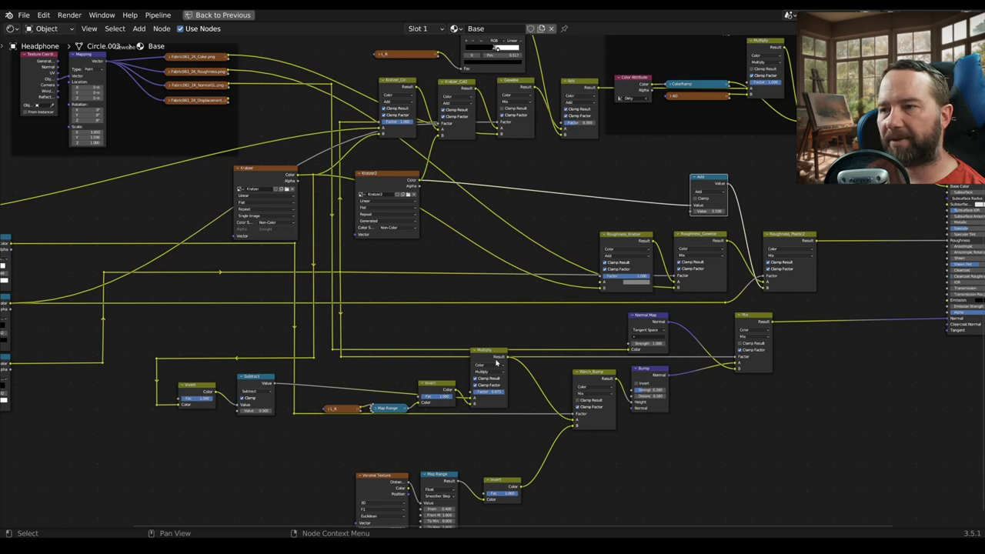
pyautogui.scroll(1, 497, 363)
pyautogui.hscroll(3, 431, 362)
pyautogui.scroll(-2, 446, 305)
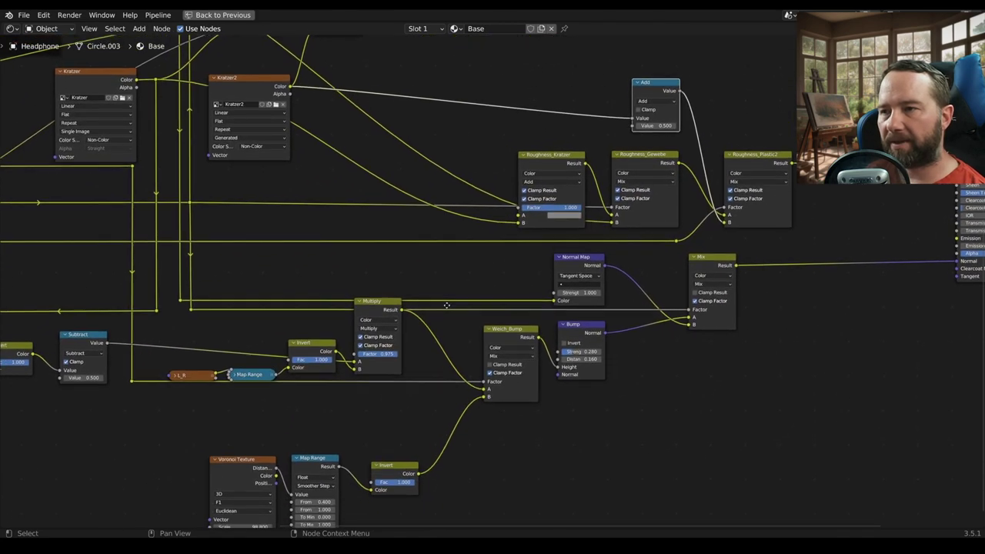
# - Duplicate the Weich_Bump node and label the copy Plastic2_Bump
pyautogui.moveTo(505, 337); pyautogui.dragTo(435, 334)
pyautogui.hotkey('shift', 'd')
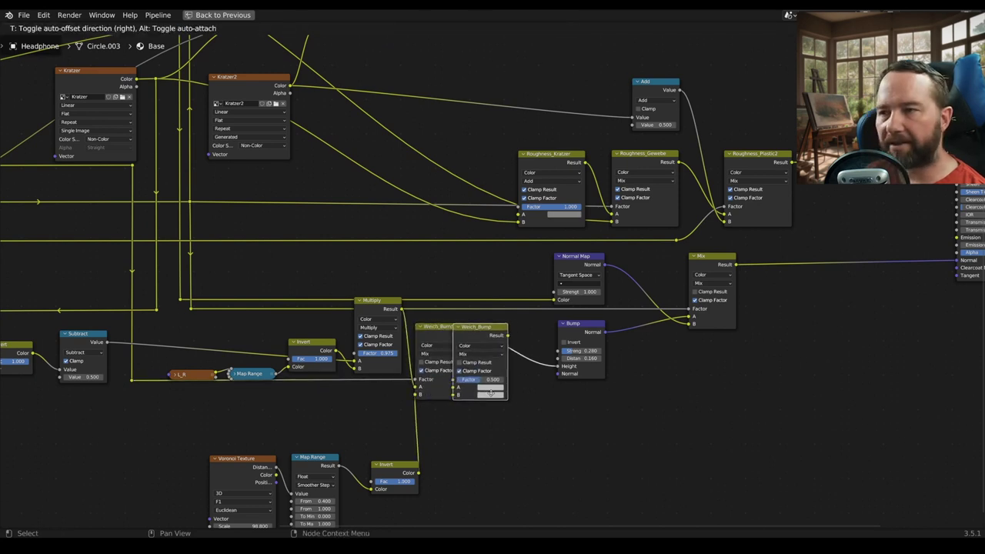
pyautogui.click(530, 394)
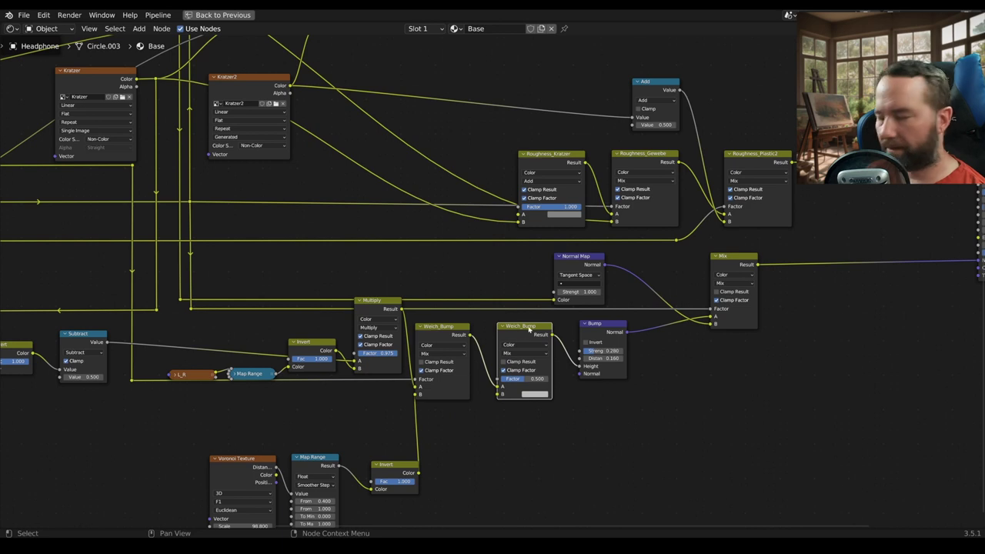
pyautogui.press('F2')
pyautogui.press('Home')
pyautogui.hotkey('ctrl', 'Delete')
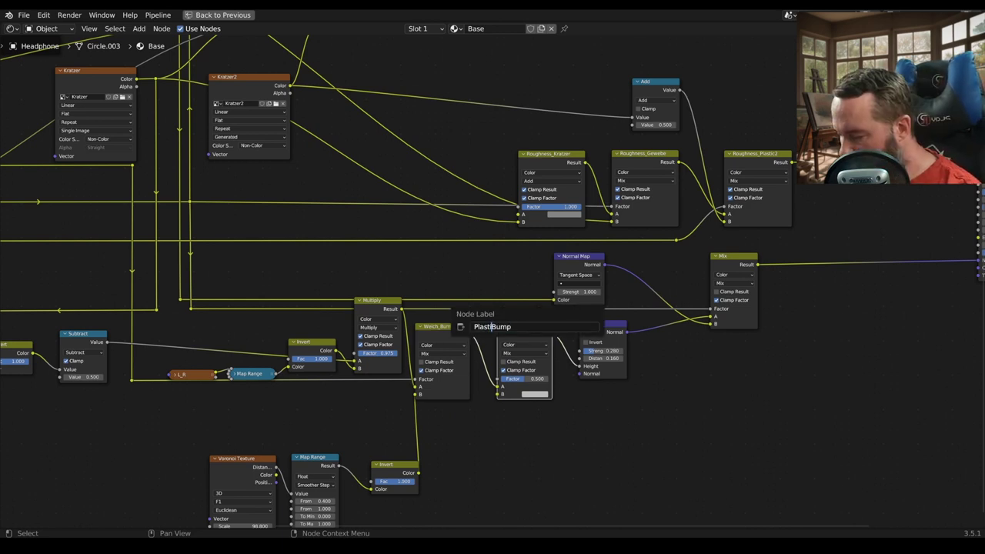
pyautogui.write('Plastic2_')
pyautogui.press('Return')
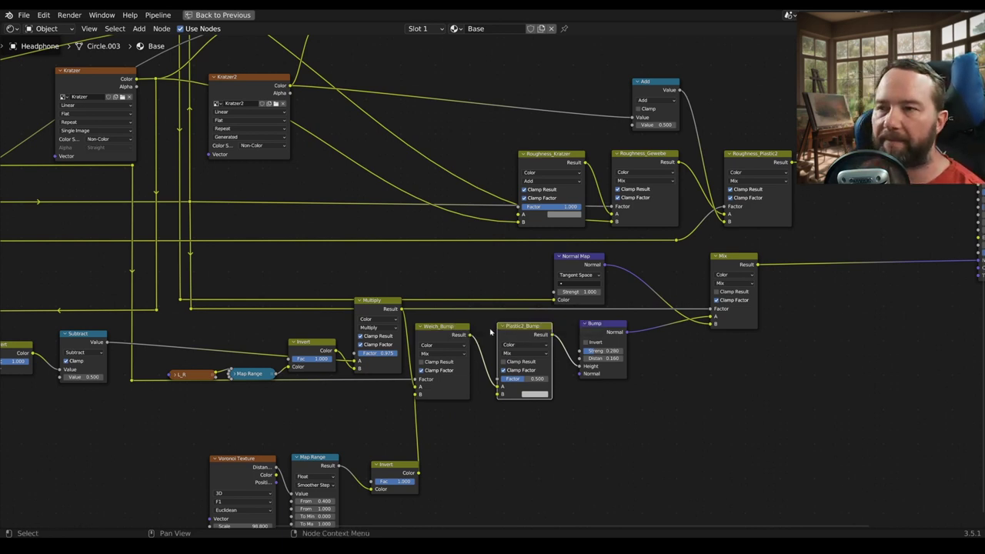
# - Route the Plastic2 colour output through a reroute point into Plastic2_Bump
pyautogui.scroll(-2, 496, 305)
pyautogui.moveTo(496, 305); pyautogui.dragTo(636, 289, button='middle')
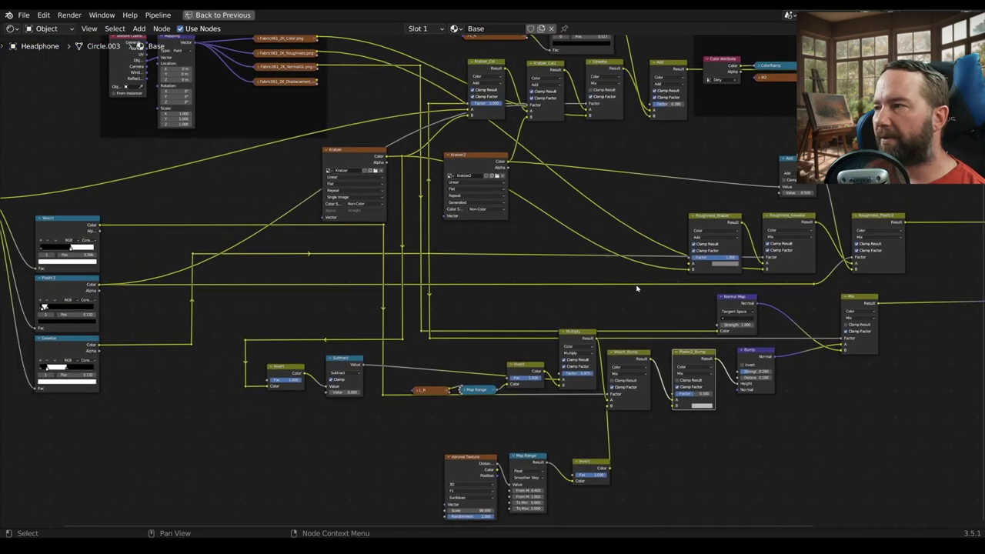
pyautogui.moveTo(98, 286); pyautogui.dragTo(655, 289)
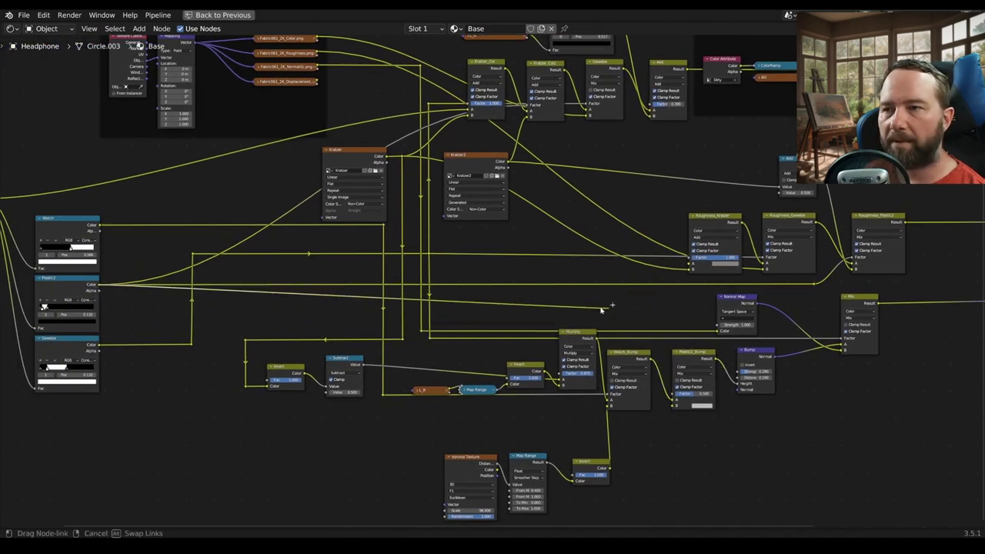
pyautogui.moveTo(655, 289); pyautogui.dragTo(532, 303)
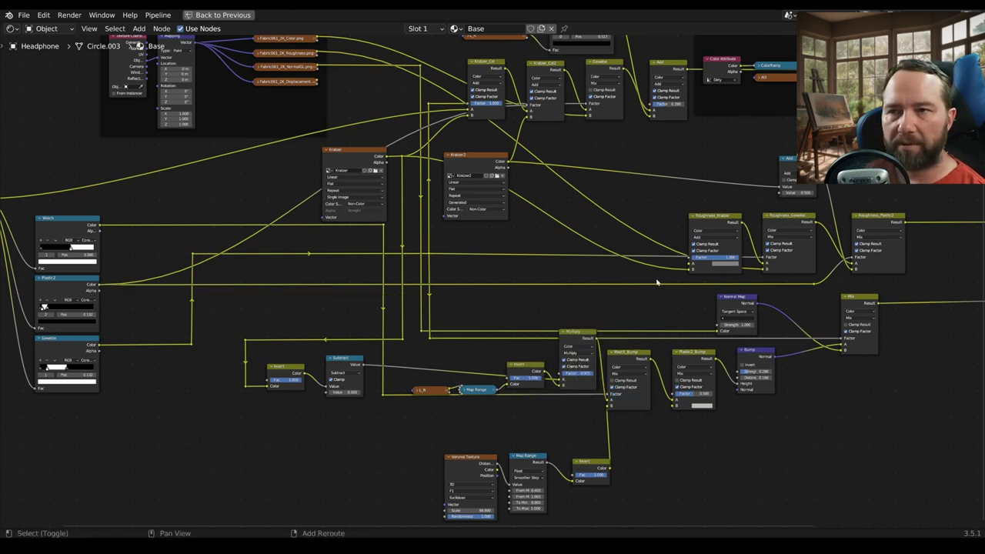
pyautogui.keyDown('shift'); pyautogui.moveTo(658, 282); pyautogui.dragTo(667, 292, button='right'); pyautogui.keyUp('shift')
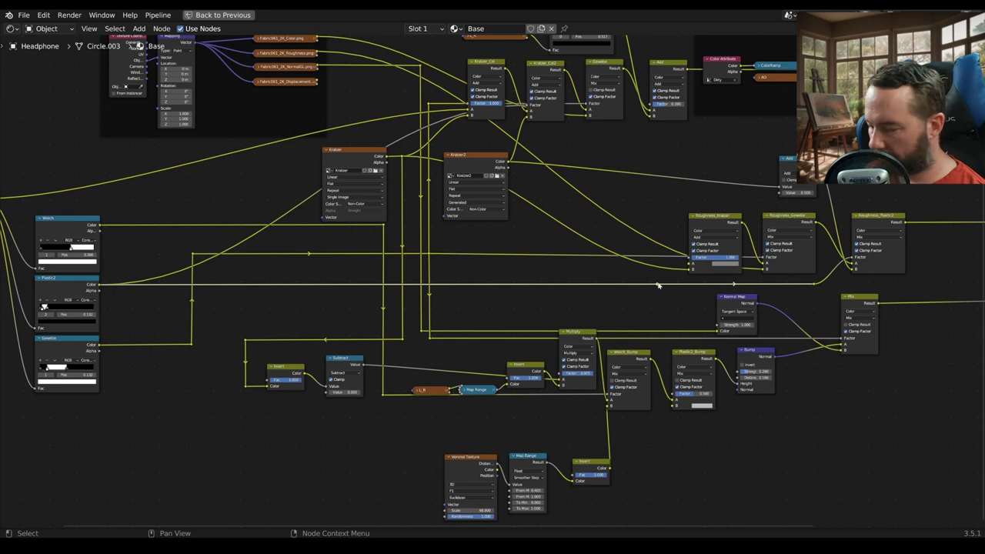
pyautogui.moveTo(658, 285); pyautogui.dragTo(660, 327)
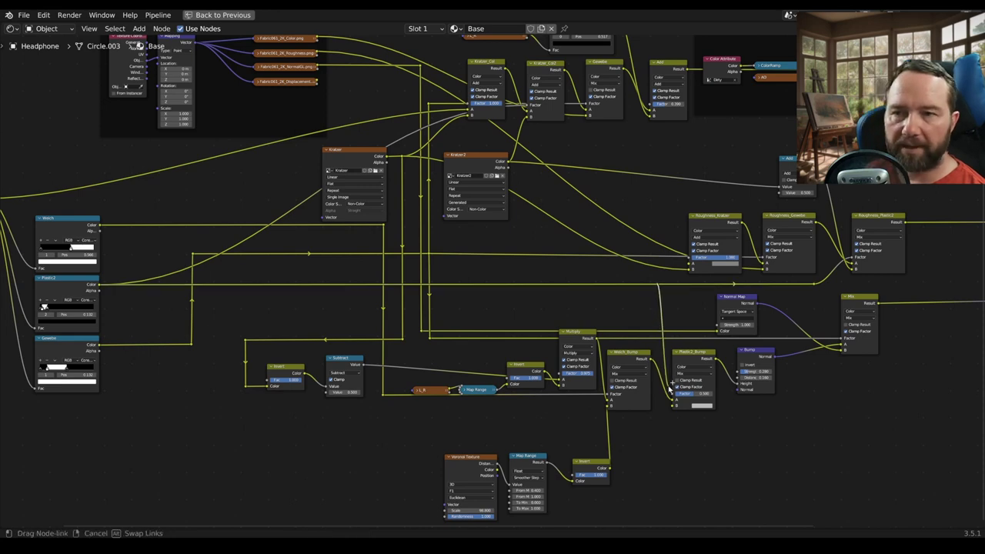
pyautogui.moveTo(674, 397); pyautogui.dragTo(675, 400)
# - Connect the Add node's Value output to Plastic2_Bump's B input
pyautogui.scroll(2, 738, 162)
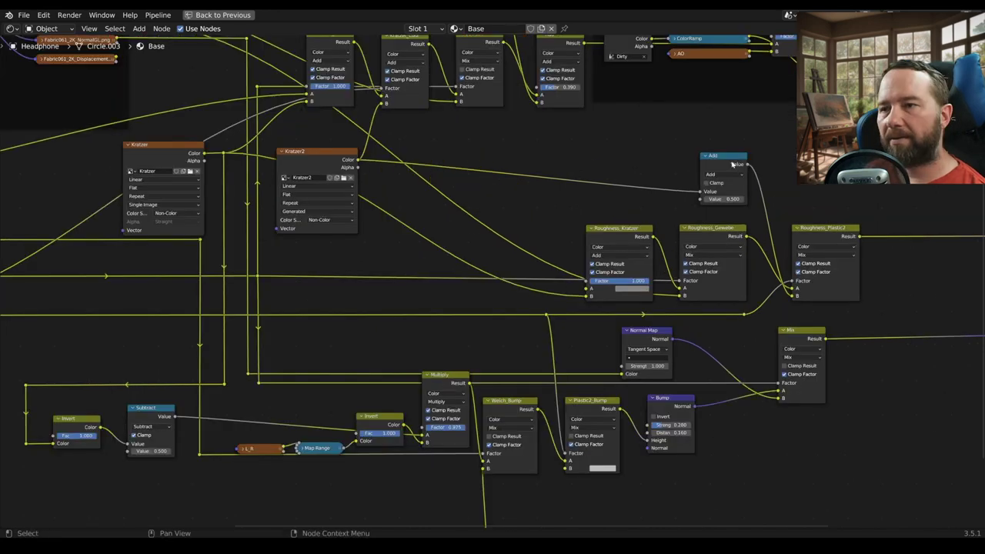
pyautogui.moveTo(732, 165); pyautogui.dragTo(567, 154)
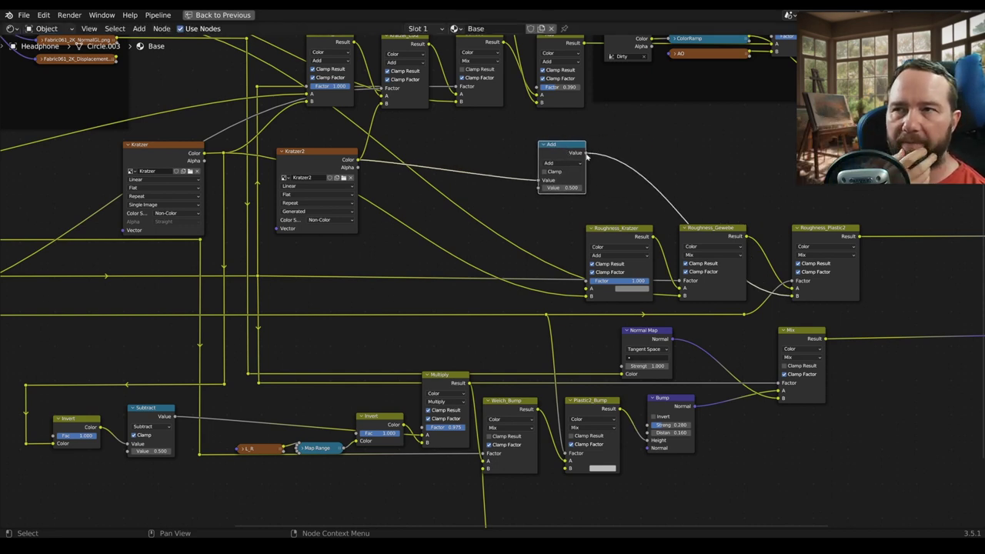
pyautogui.moveTo(586, 155); pyautogui.dragTo(595, 158)
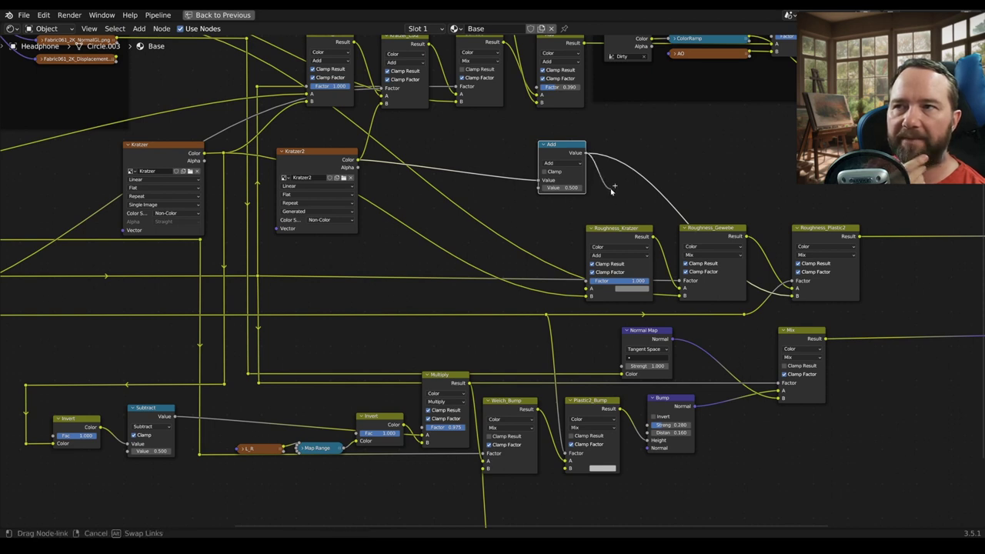
pyautogui.moveTo(612, 189)
pyautogui.mouseDown()
pyautogui.moveTo(662, 179)
pyautogui.moveTo(559, 466)
pyautogui.mouseUp()
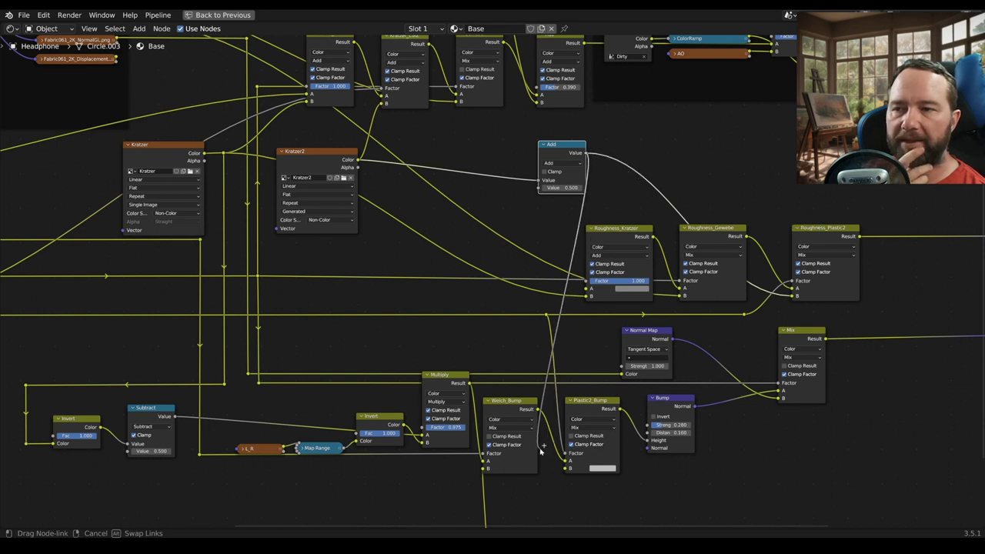
pyautogui.moveTo(559, 466); pyautogui.dragTo(569, 468)
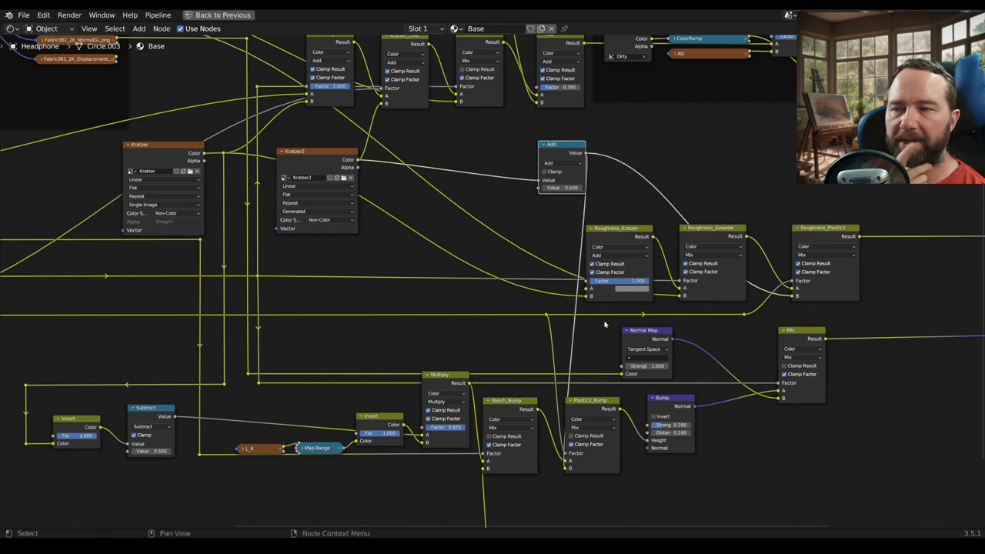
pyautogui.moveTo(564, 159); pyautogui.dragTo(472, 147)
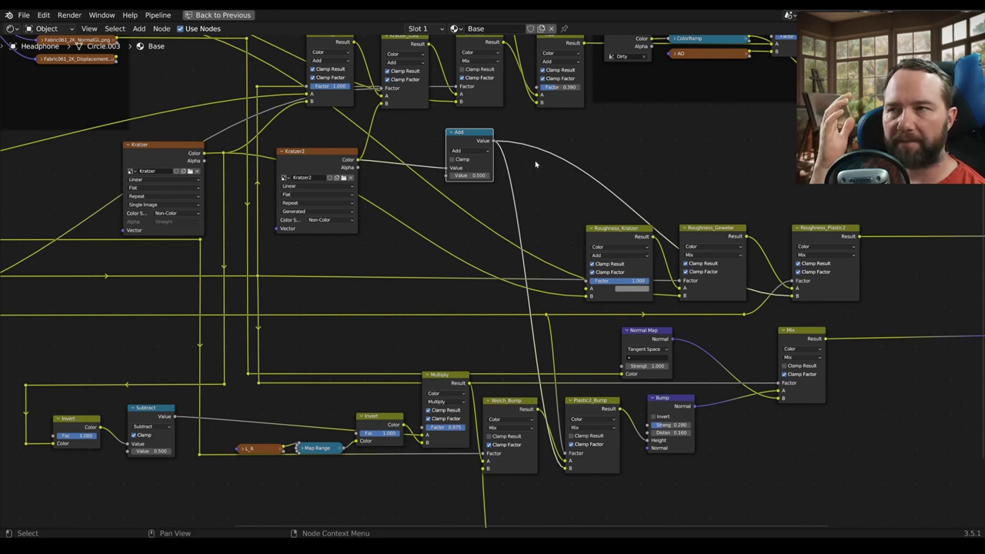
# - Add an Invert color node and place it below Weich_Bump
pyautogui.hotkey('shift', 'a')
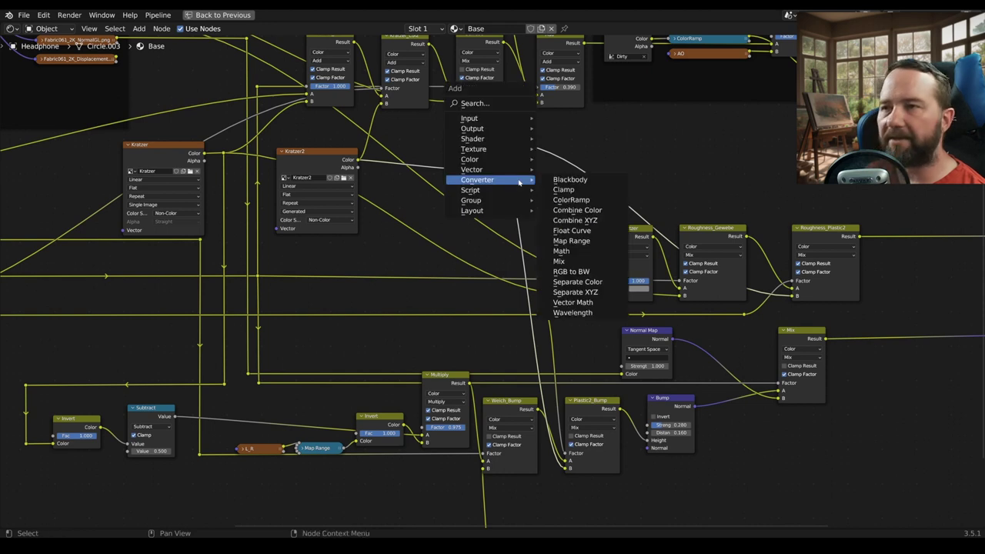
pyautogui.moveTo(470, 159)
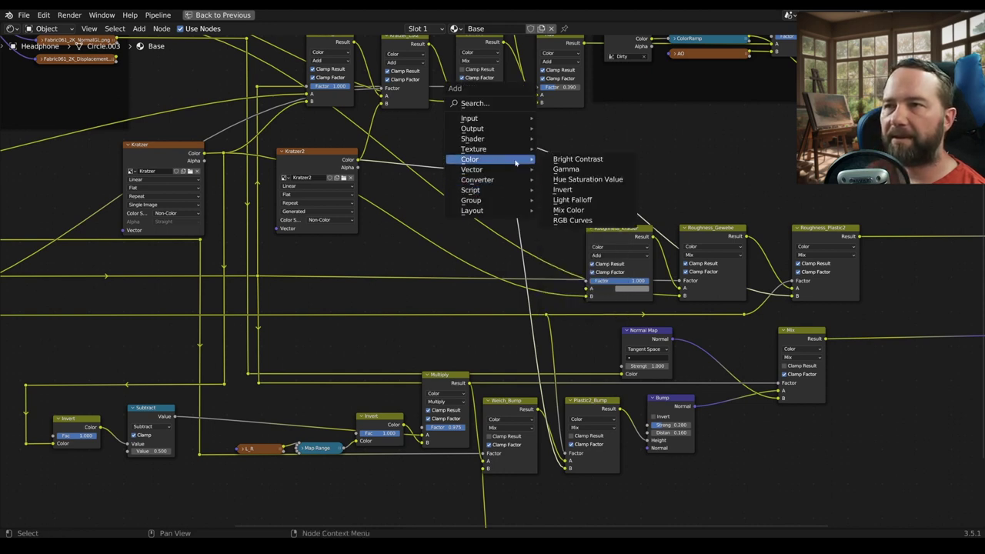
pyautogui.click(591, 193)
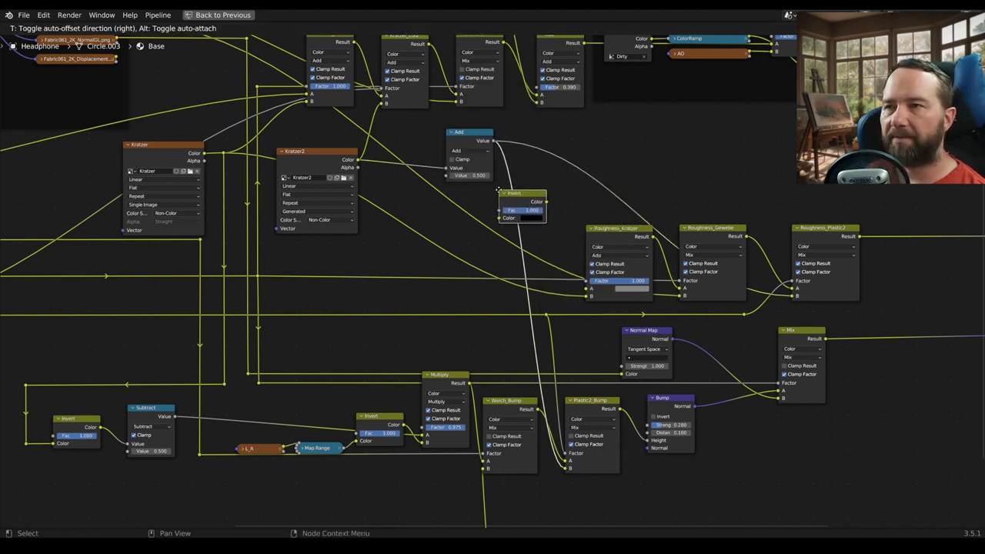
pyautogui.click(547, 193)
pyautogui.moveTo(547, 197); pyautogui.dragTo(548, 488)
pyautogui.moveTo(519, 336); pyautogui.dragTo(534, 304, button='middle')
pyautogui.scroll(-2, 536, 303)
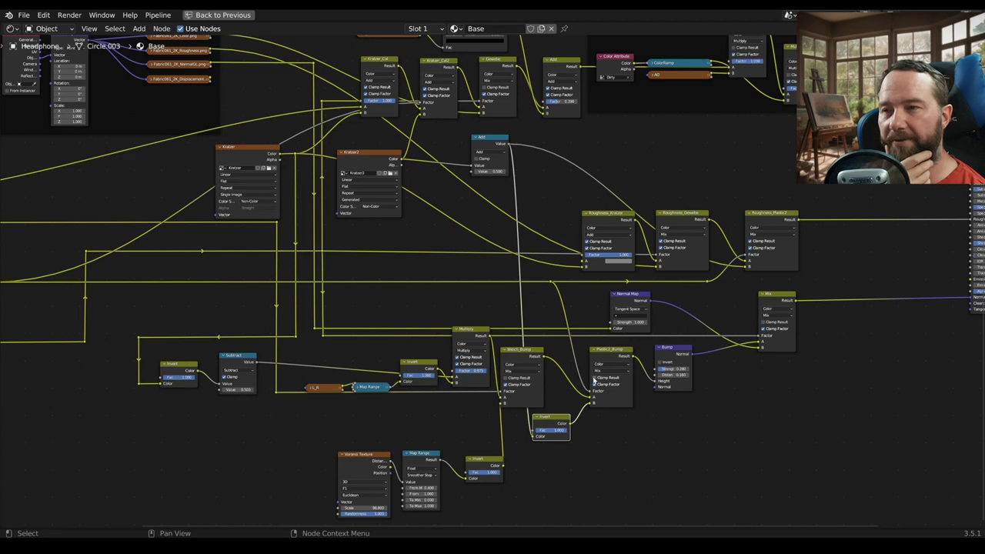
# - Frame the whole node tree, then restore the Layout view from full screen
pyautogui.press('Home')
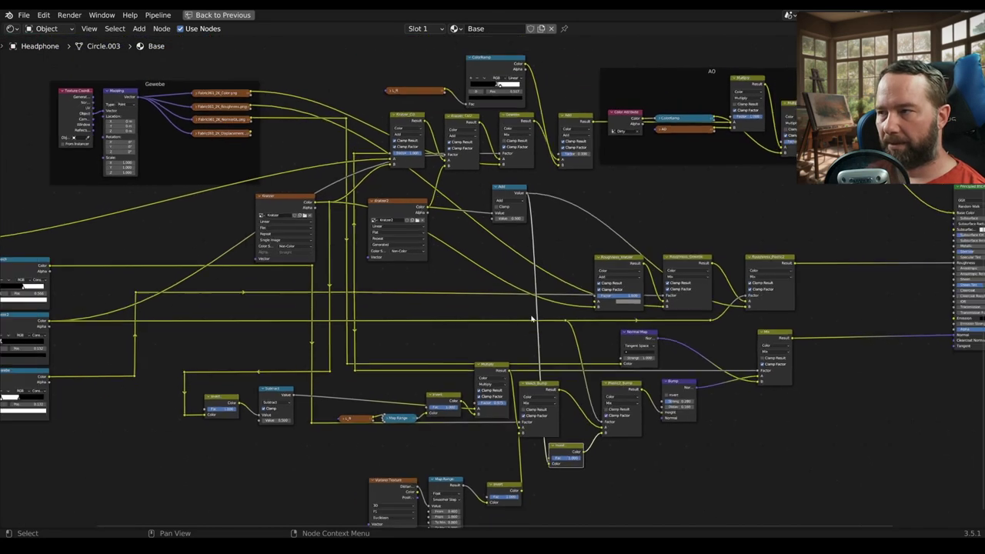
pyautogui.press('Home')
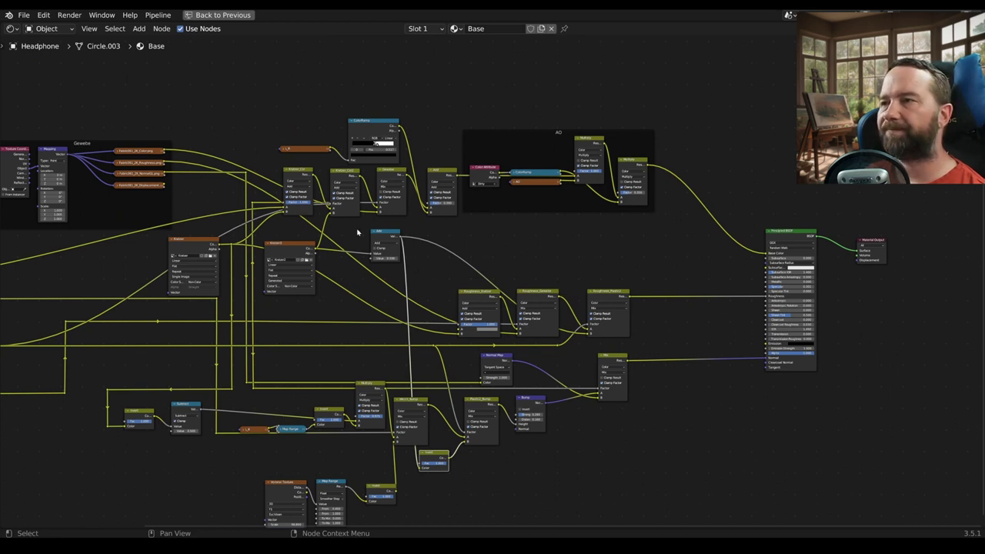
pyautogui.click(280, 256)
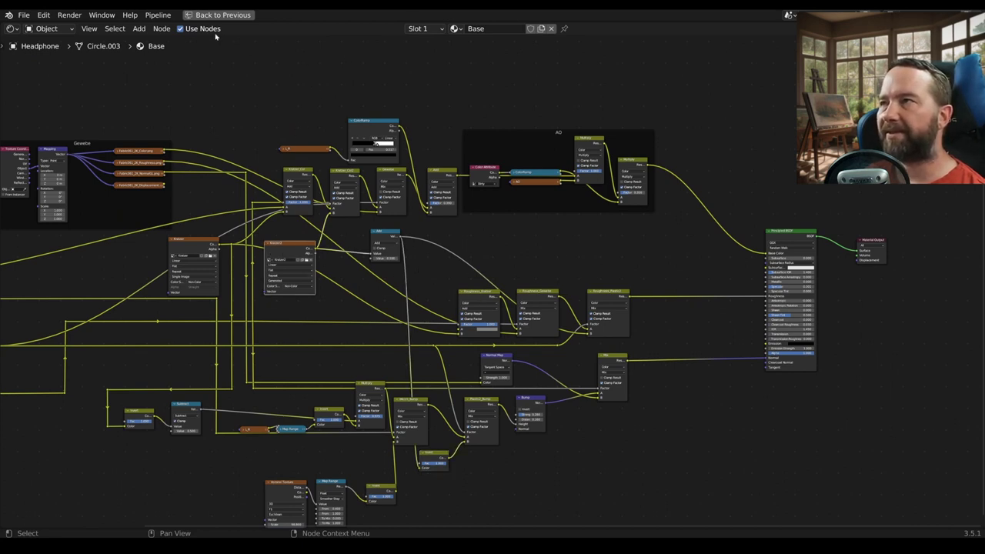
pyautogui.hotkey('ctrl', 'space')
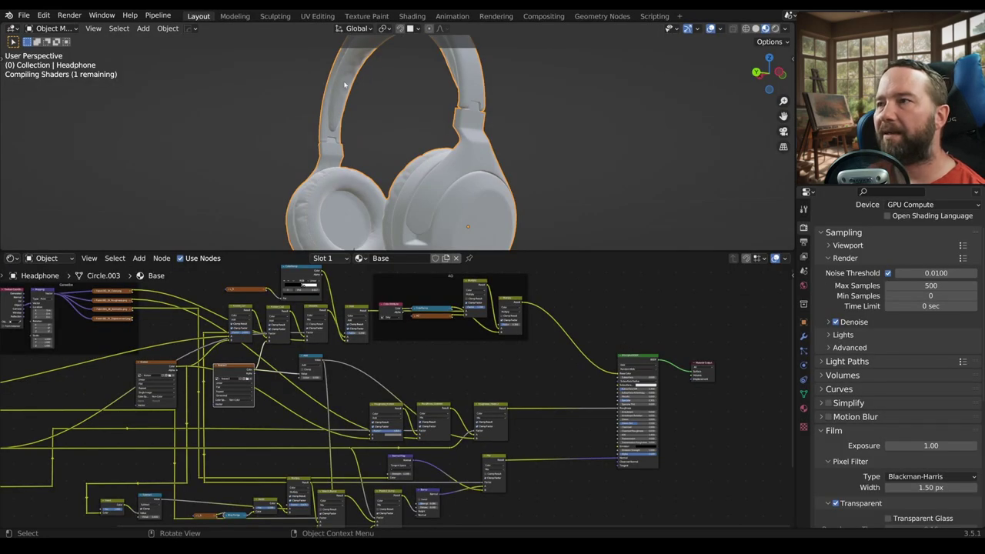
# - Switch to the Texture Paint workspace and set the brush colour to white
pyautogui.click(368, 17)
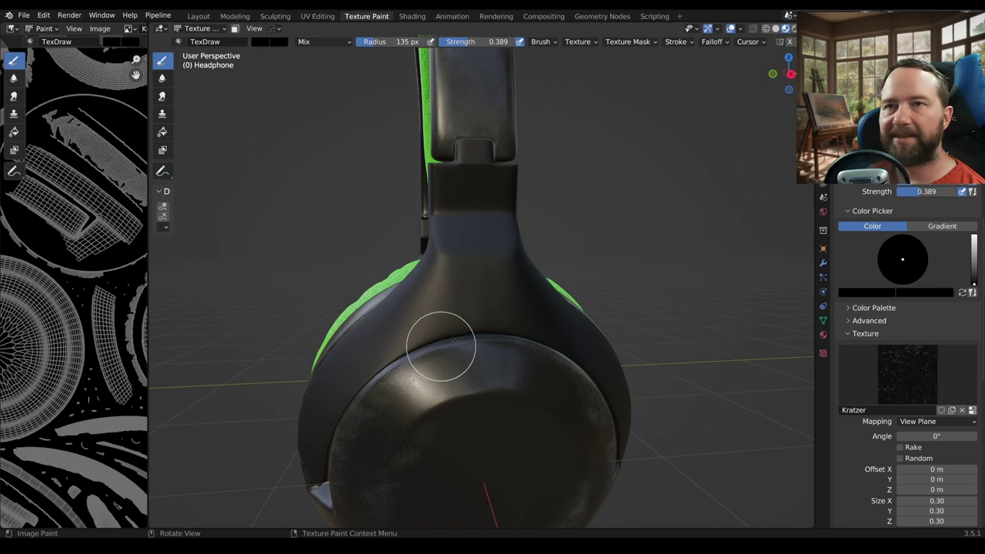
pyautogui.scroll(3, 881, 267)
pyautogui.scroll(2, 882, 267)
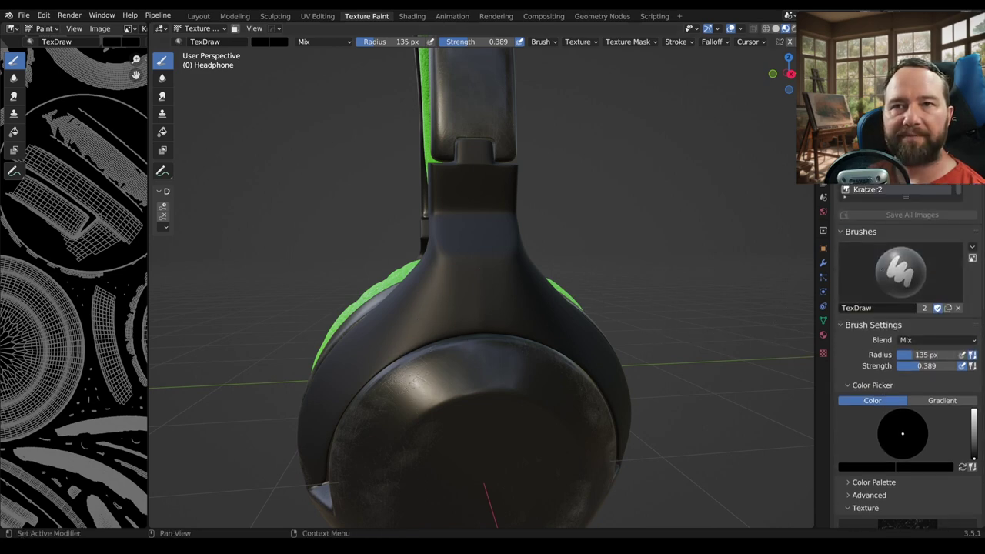
pyautogui.moveTo(495, 351)
pyautogui.mouseDown(button='middle')
pyautogui.moveTo(492, 325)
pyautogui.moveTo(500, 329)
pyautogui.mouseUp(button='middle')
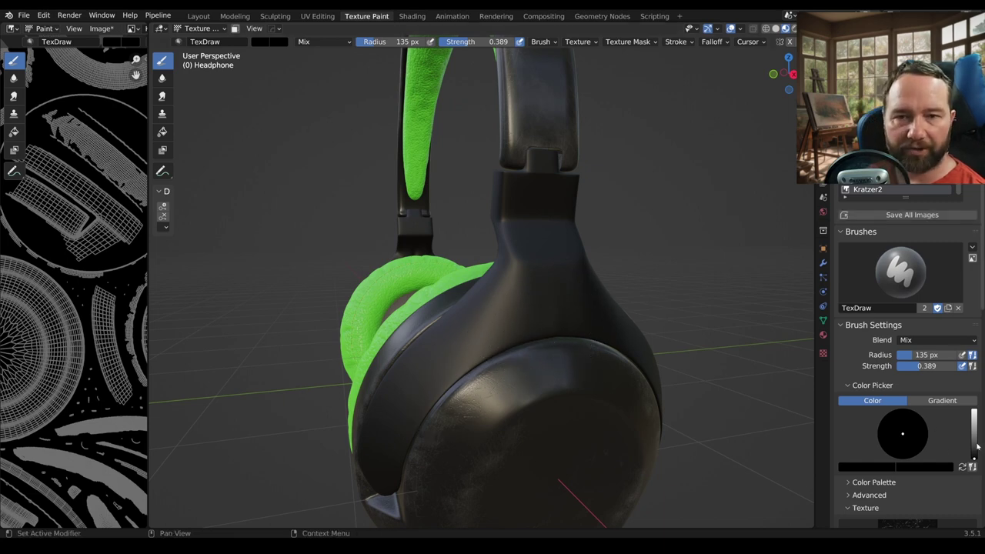
pyautogui.moveTo(977, 447); pyautogui.dragTo(974, 411)
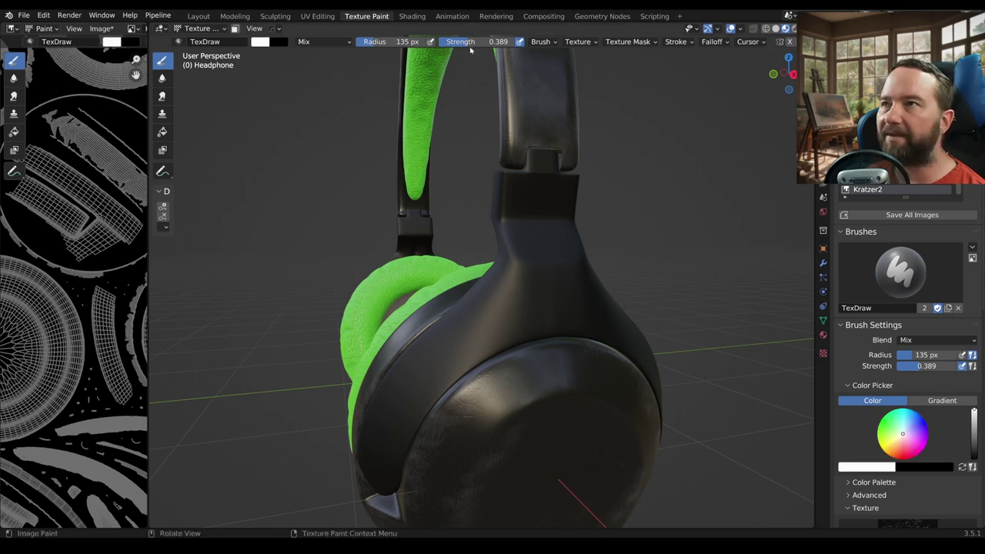
# - Orbit the headphone from front, side and below, then bring up Viewport Overlays
pyautogui.moveTo(487, 242); pyautogui.dragTo(514, 352, button='middle')
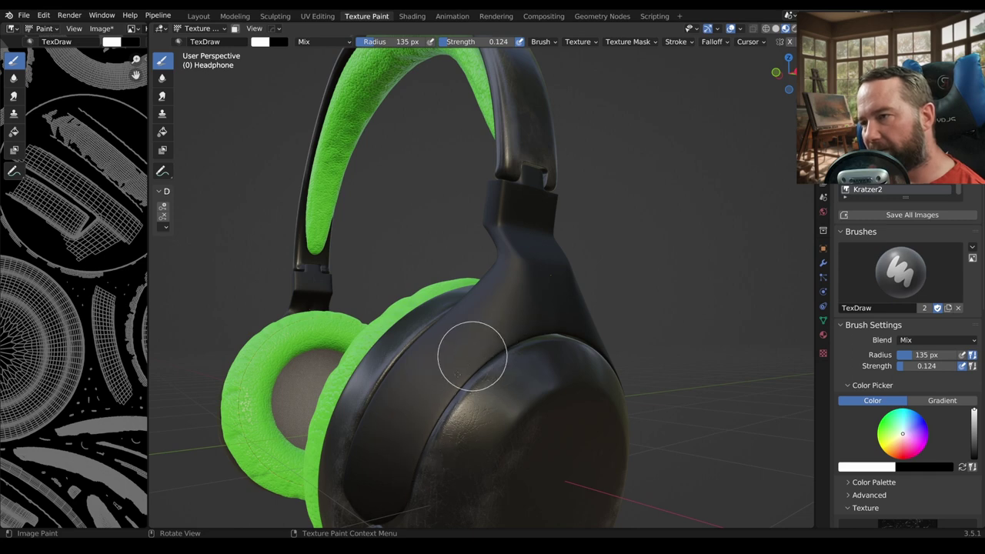
pyautogui.moveTo(447, 379); pyautogui.dragTo(490, 372, button='middle')
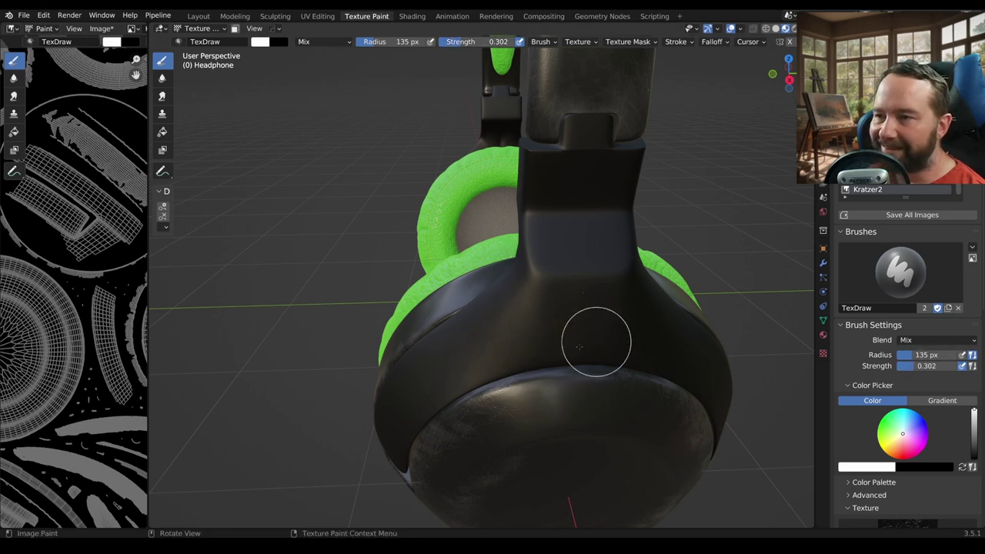
pyautogui.scroll(-2, 918, 416)
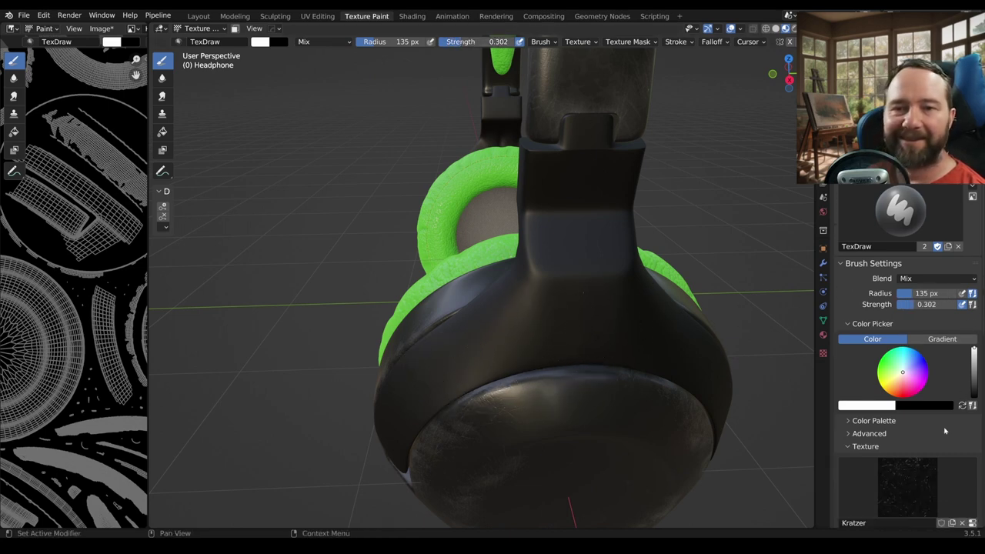
pyautogui.scroll(-3, 918, 416)
pyautogui.scroll(-2, 918, 415)
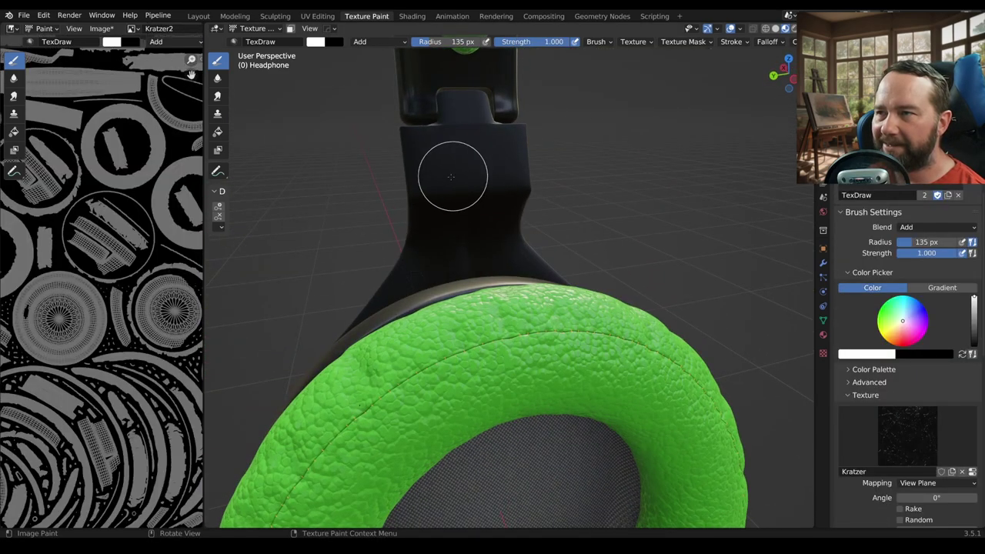
pyautogui.moveTo(451, 233)
pyautogui.mouseDown(button='middle')
pyautogui.moveTo(471, 524)
pyautogui.moveTo(439, 220)
pyautogui.moveTo(479, 438)
pyautogui.moveTo(781, 207)
pyautogui.mouseUp(button='middle')
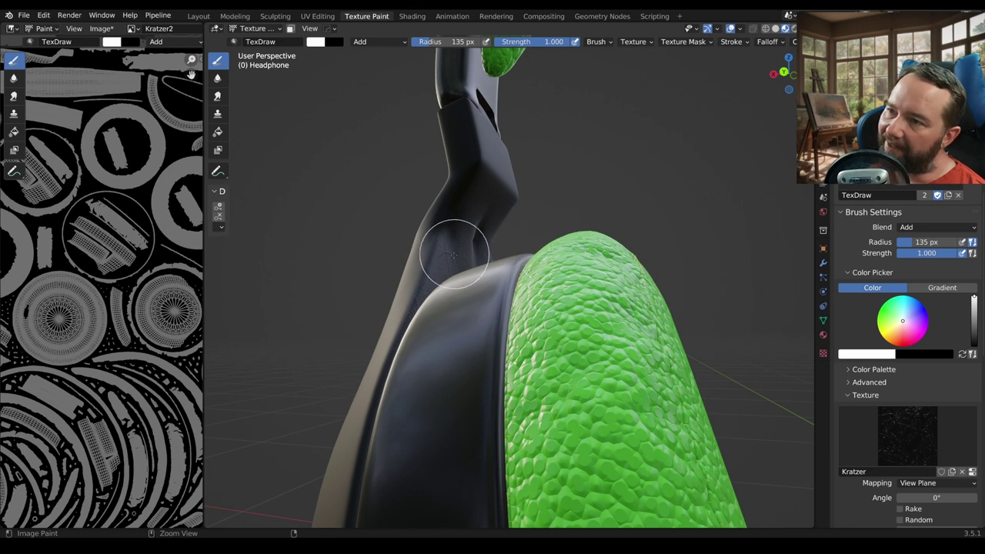
pyautogui.moveTo(462, 264)
pyautogui.mouseDown(button='middle')
pyautogui.moveTo(571, 267)
pyautogui.moveTo(570, 256)
pyautogui.mouseUp(button='middle')
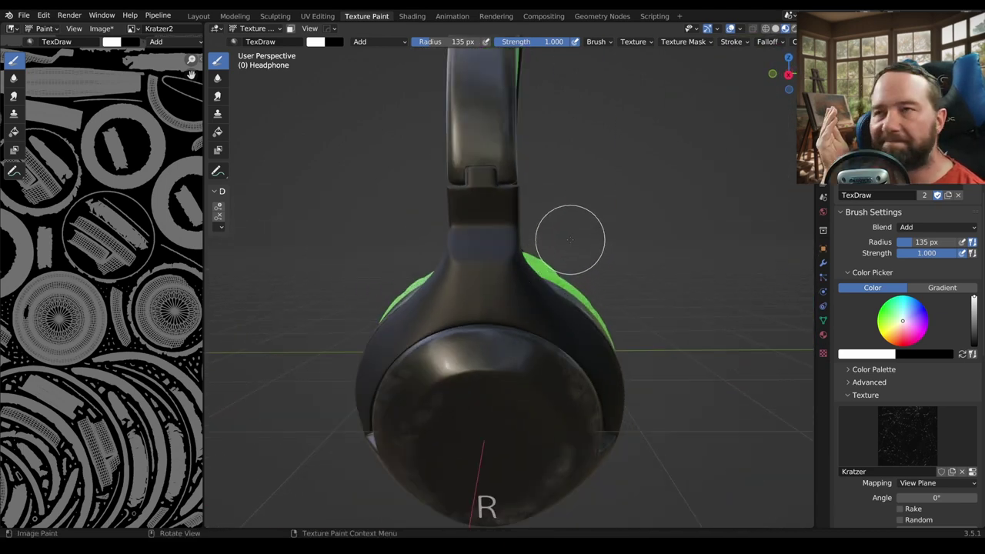
pyautogui.click(741, 28)
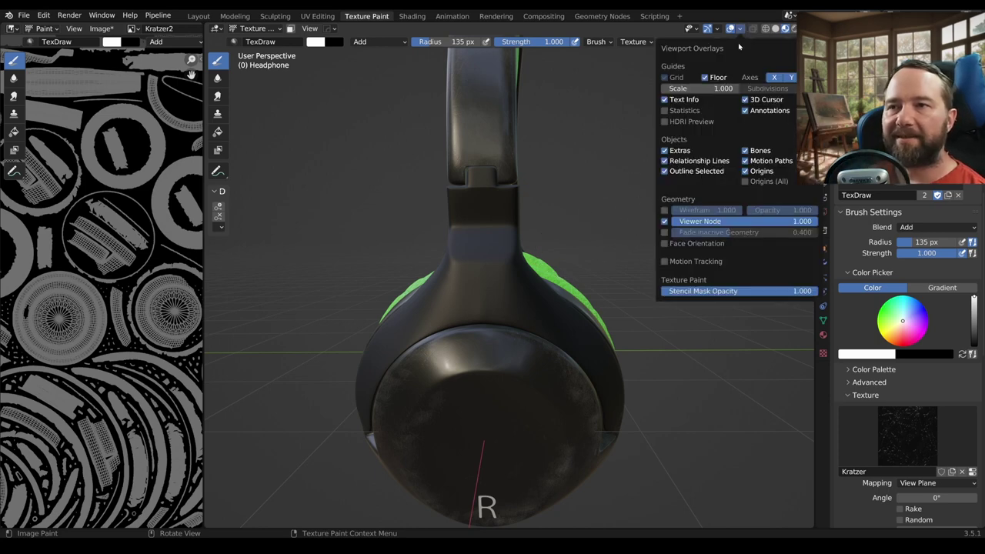
# - Show face orientation and recalculate the right earcup's flipped normals outside
pyautogui.click(664, 243)
pyautogui.moveTo(477, 323)
pyautogui.mouseDown(button='middle')
pyautogui.moveTo(549, 325)
pyautogui.moveTo(615, 289)
pyautogui.mouseUp(button='middle')
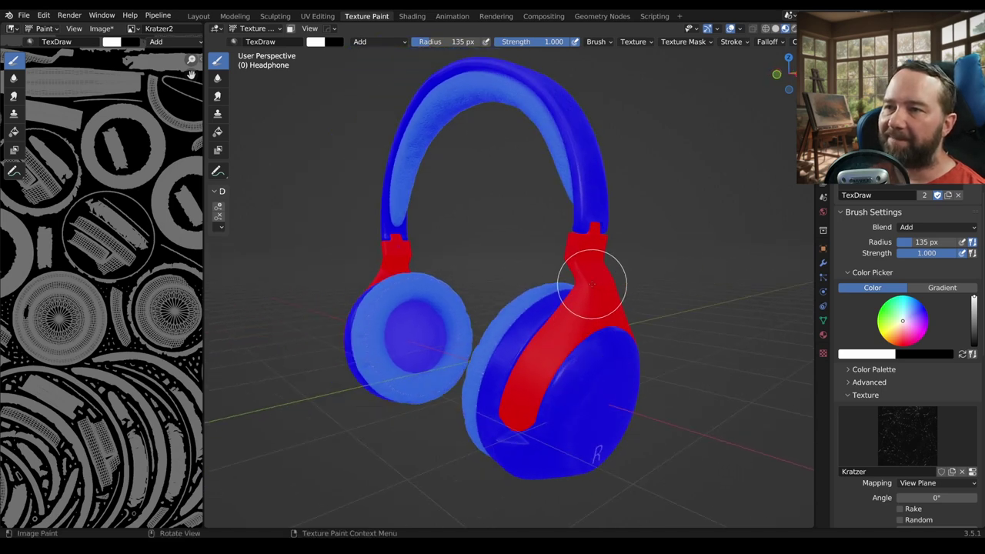
pyautogui.press('Tab')
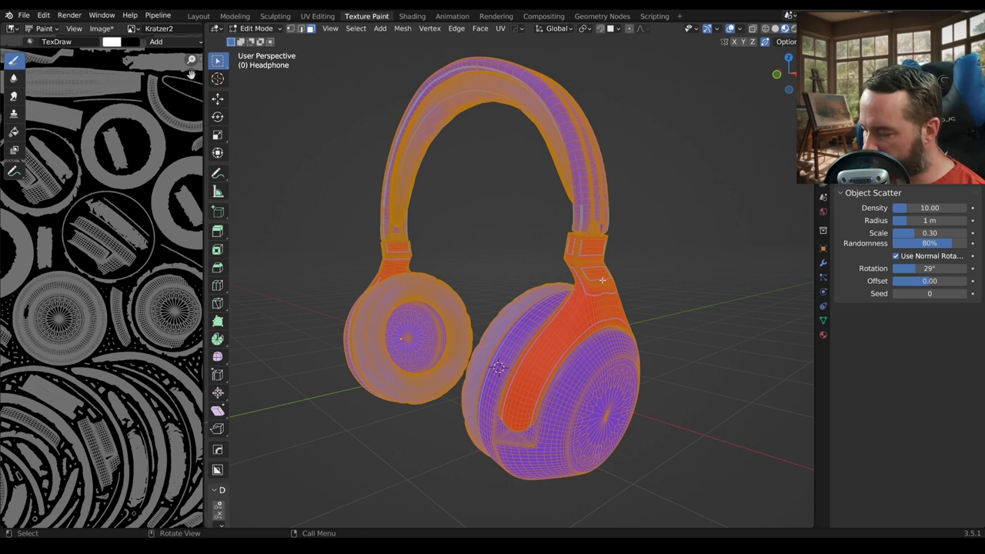
pyautogui.hotkey('shift', 'n')
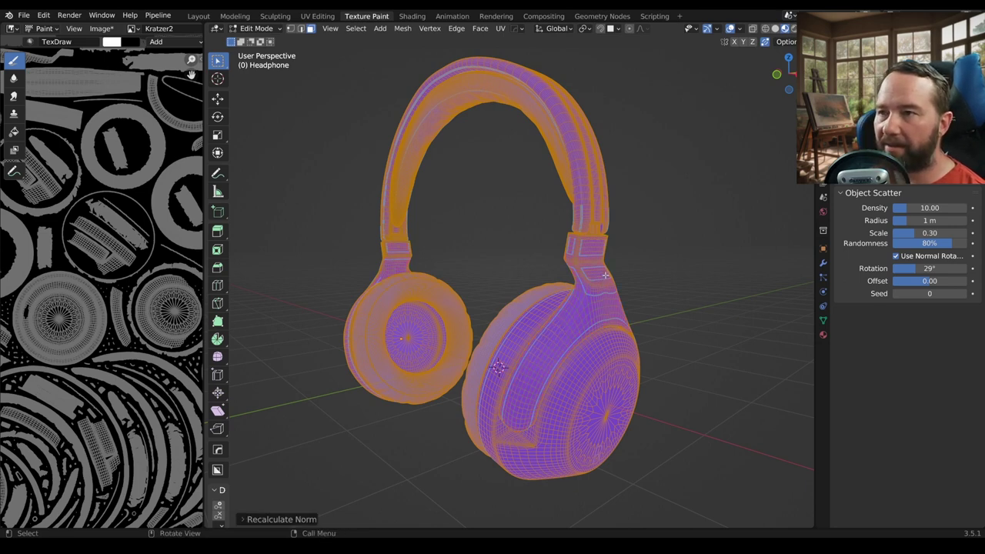
pyautogui.press('Tab')
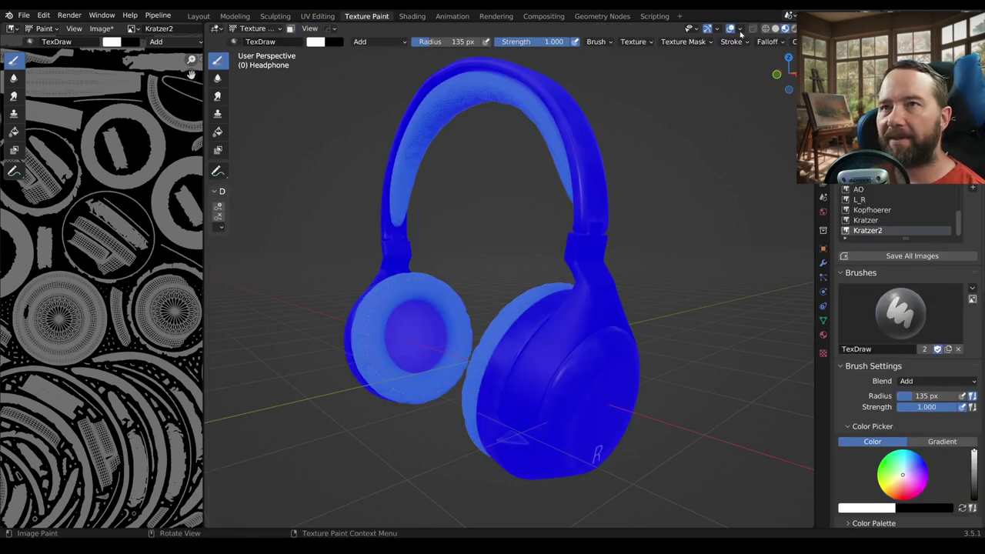
# - Turn off the Face Orientation overlay and orbit onto the headband
pyautogui.click(742, 29)
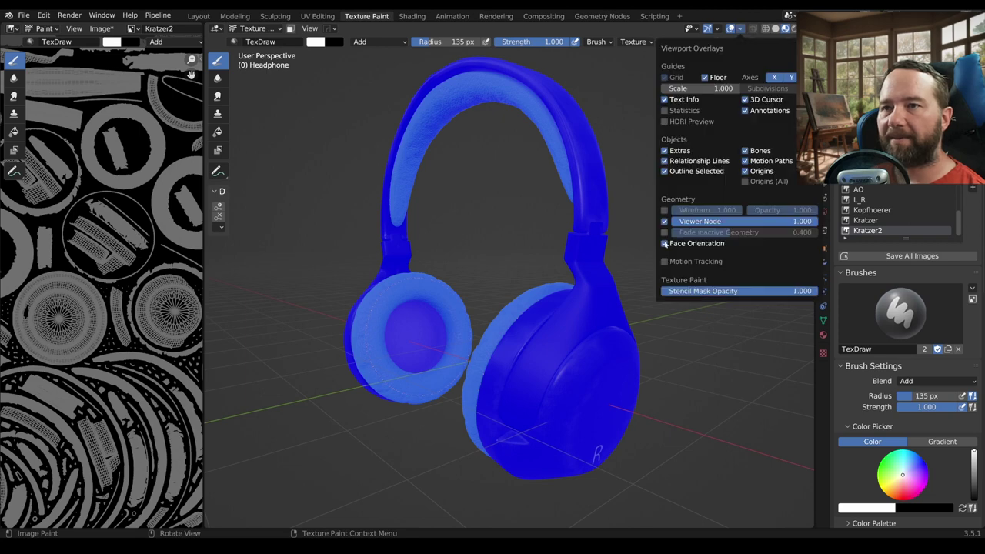
pyautogui.click(665, 244)
pyautogui.moveTo(557, 303); pyautogui.dragTo(567, 301, button='middle')
pyautogui.scroll(4, 567, 300)
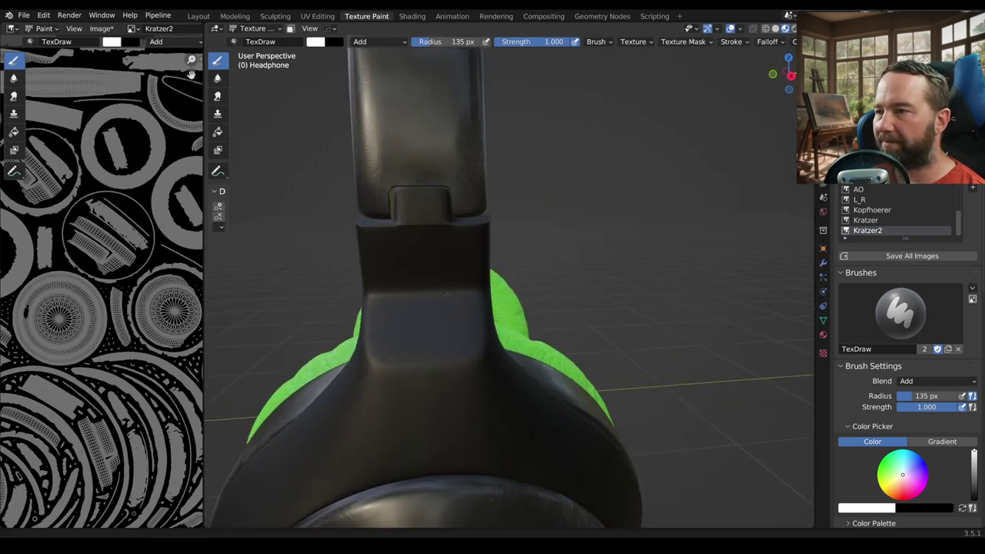
pyautogui.moveTo(447, 294); pyautogui.dragTo(485, 292, button='middle')
# - Paint a scratch stroke down the headband, then undo it
pyautogui.moveTo(423, 302); pyautogui.dragTo(389, 385)
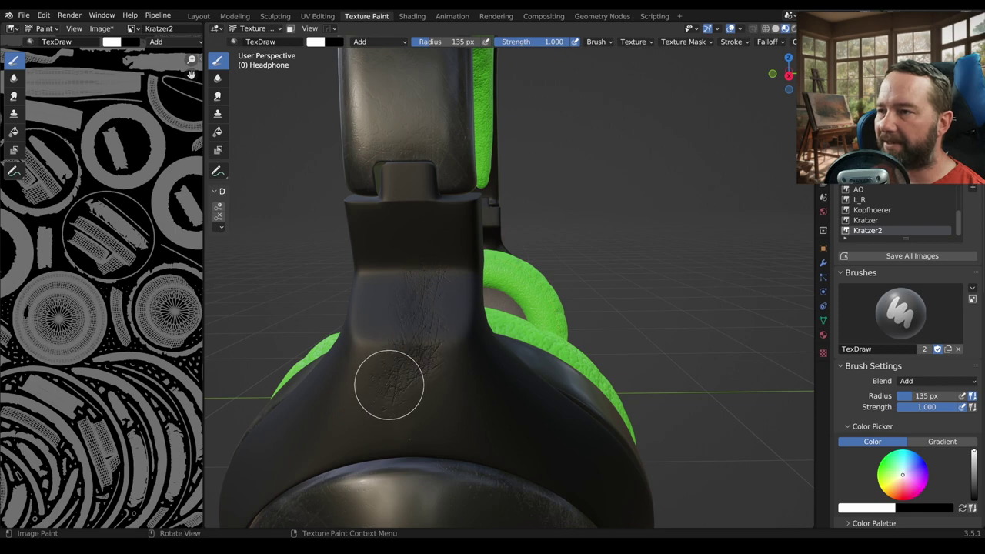
pyautogui.hotkey('ctrl', 'z')
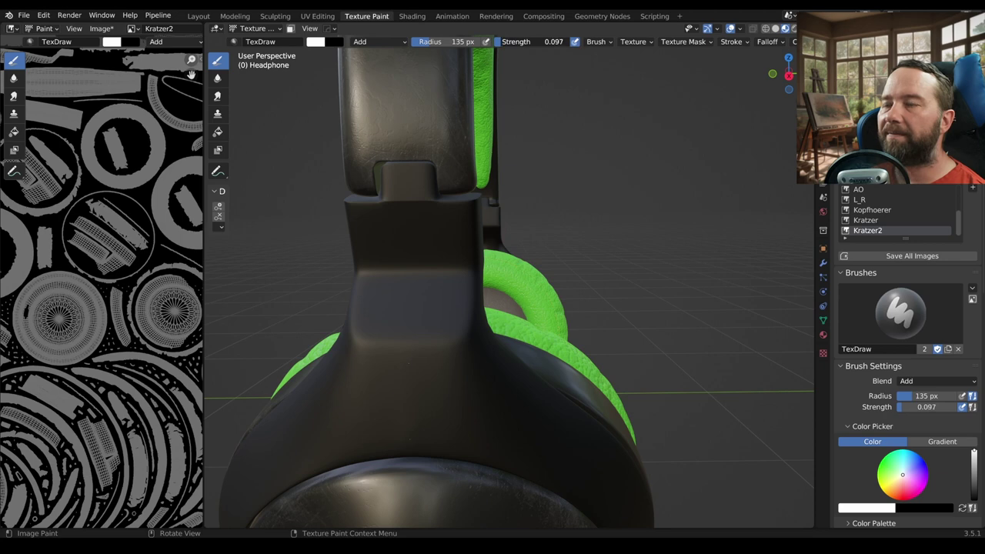
pyautogui.moveTo(462, 292)
pyautogui.mouseDown(button='middle')
pyautogui.moveTo(497, 268)
pyautogui.moveTo(554, 262)
pyautogui.mouseUp(button='middle')
# - Set the brush blend mode to Mix and orbit around the ear cup
pyautogui.click(922, 383)
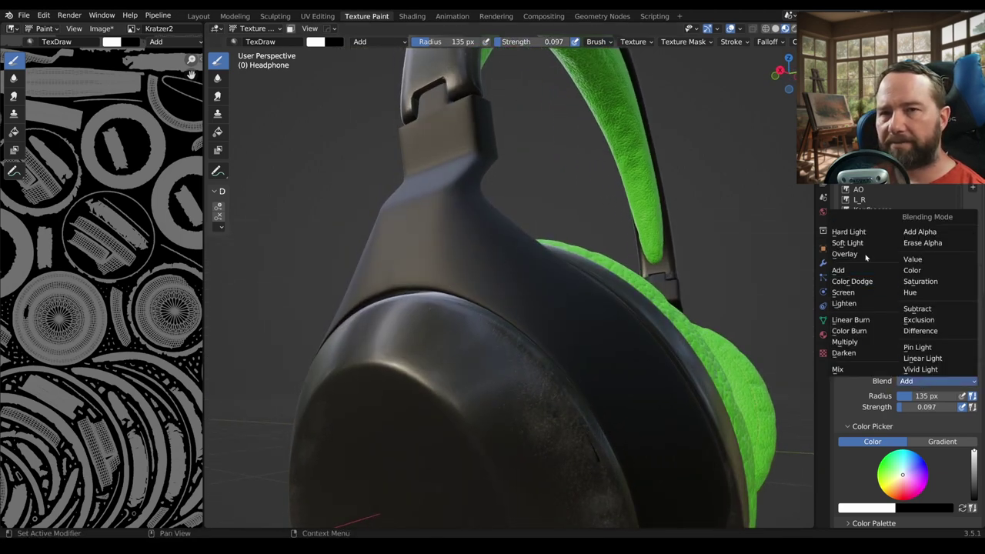
pyautogui.click(856, 371)
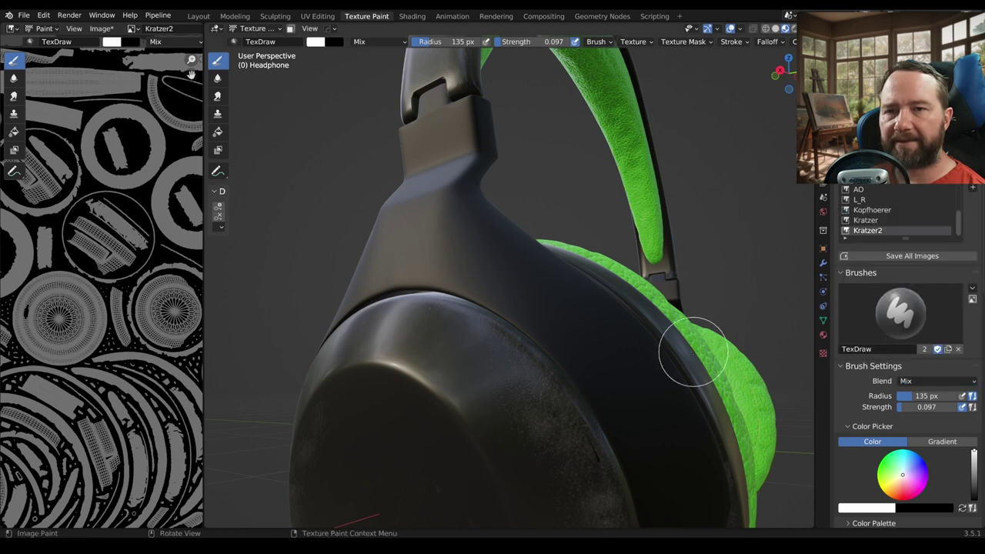
pyautogui.moveTo(435, 333); pyautogui.dragTo(493, 335, button='middle')
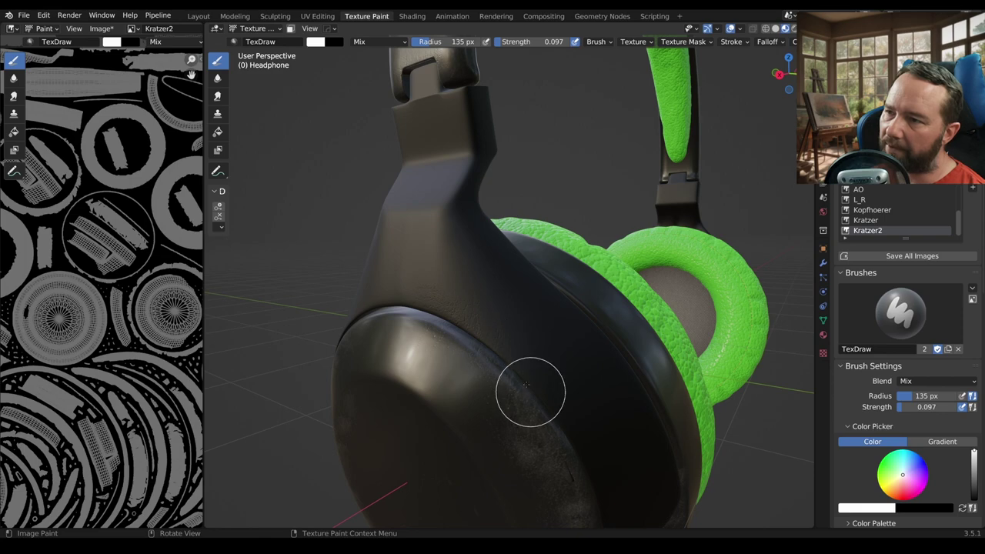
pyautogui.moveTo(531, 392)
pyautogui.mouseDown(button='middle')
pyautogui.moveTo(488, 363)
pyautogui.moveTo(433, 262)
pyautogui.moveTo(422, 310)
pyautogui.moveTo(494, 295)
pyautogui.moveTo(496, 332)
pyautogui.moveTo(324, 367)
pyautogui.mouseUp(button='middle')
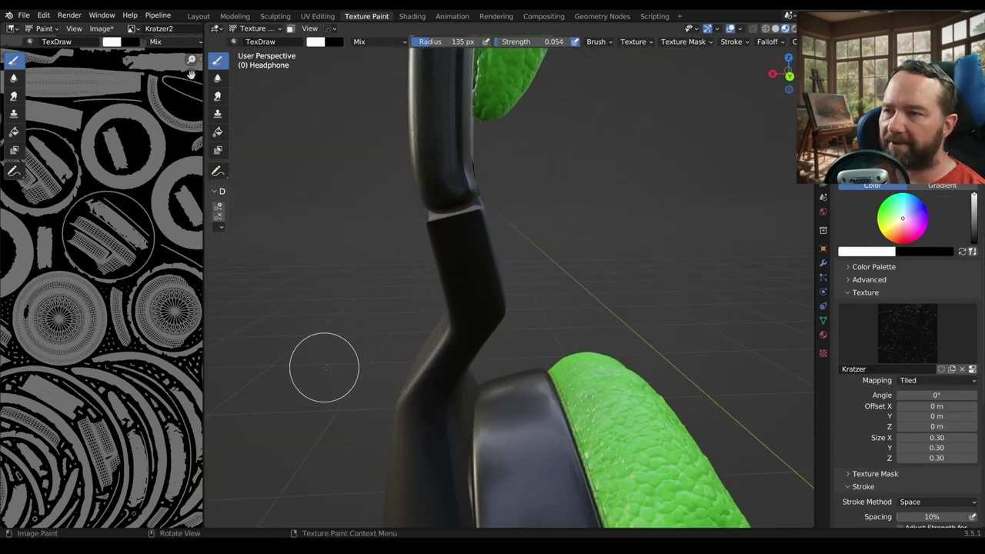
# - Orbit in close on the headband-to-ear-cup joint
pyautogui.moveTo(444, 436)
pyautogui.mouseDown(button='middle')
pyautogui.moveTo(512, 376)
pyautogui.moveTo(537, 387)
pyautogui.mouseUp(button='middle')
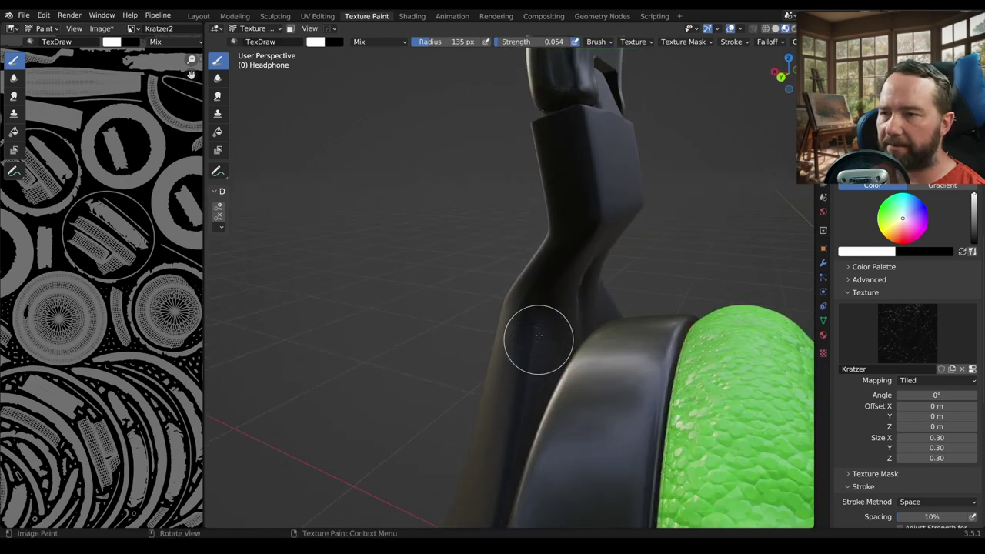
pyautogui.moveTo(539, 339)
pyautogui.mouseDown(button='middle')
pyautogui.moveTo(543, 377)
pyautogui.moveTo(634, 359)
pyautogui.moveTo(577, 460)
pyautogui.mouseUp(button='middle')
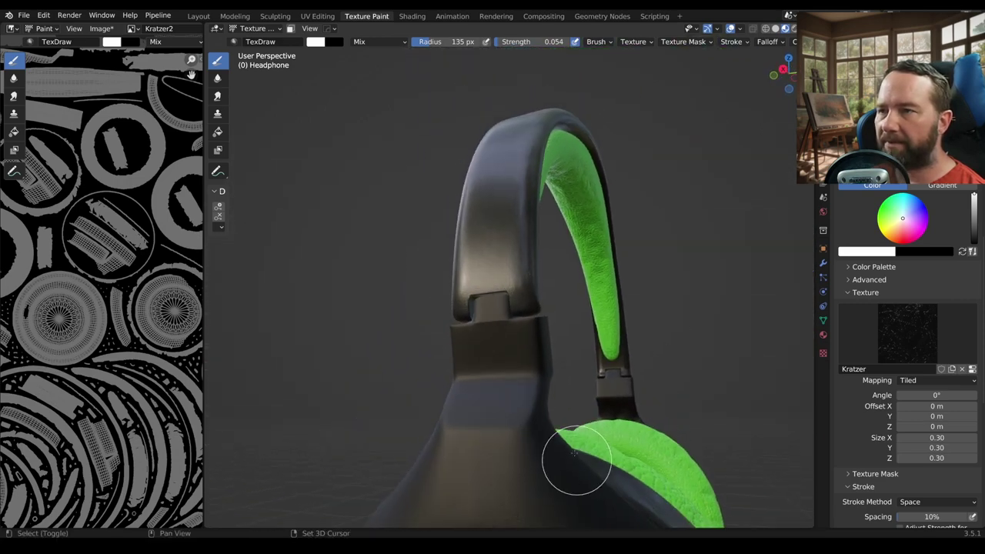
pyautogui.moveTo(492, 328)
pyautogui.mouseDown(button='middle')
pyautogui.moveTo(481, 338)
pyautogui.moveTo(488, 346)
pyautogui.mouseUp(button='middle')
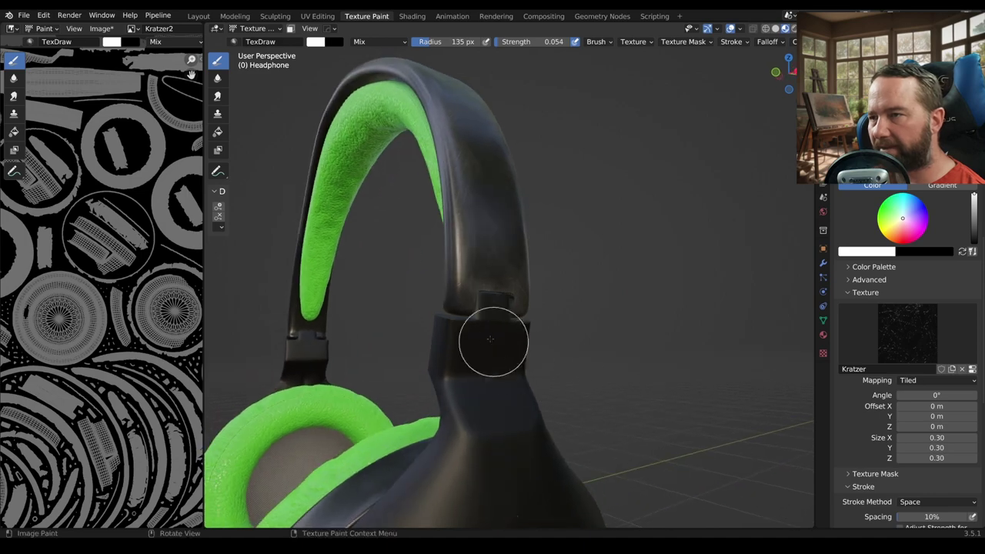
pyautogui.scroll(4, 488, 346)
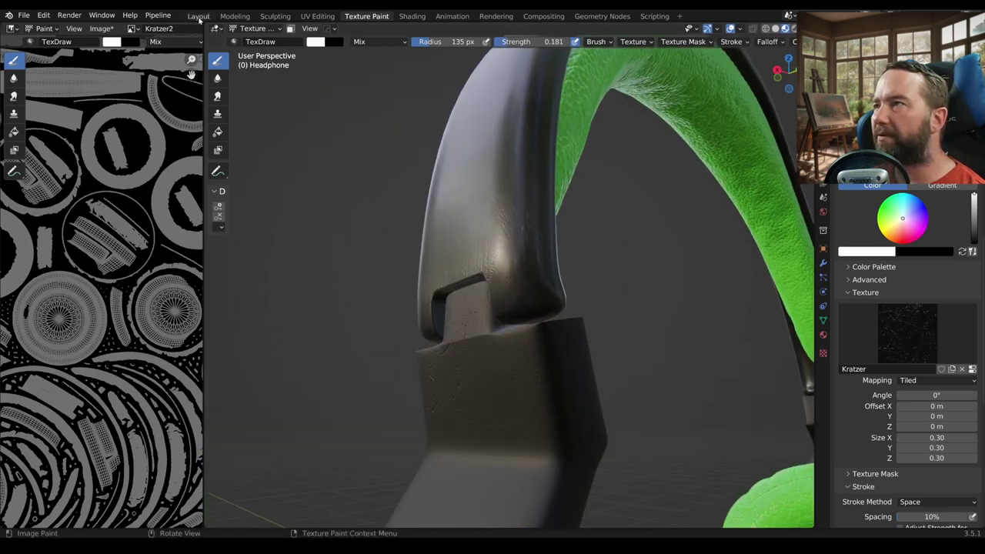
# - Switch to the Layout workspace and pan the shader view to the Kratzer_Col nodes
pyautogui.click(198, 16)
pyautogui.scroll(2, 435, 374)
pyautogui.scroll(2, 415, 385)
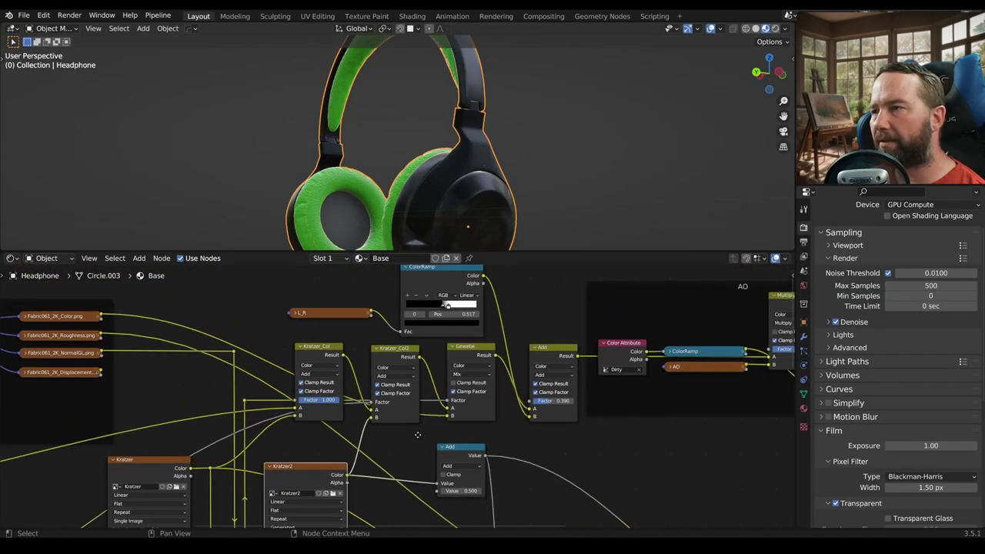
pyautogui.moveTo(370, 428); pyautogui.dragTo(378, 397, button='middle')
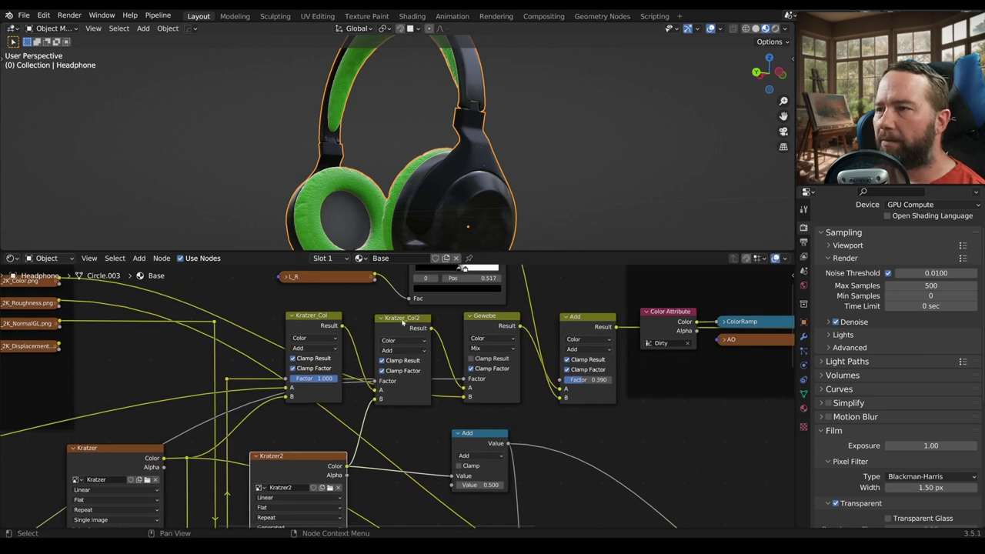
# - In the texture painting workspace with Solid shading, set the brush blend mode to Add
pyautogui.click(367, 16)
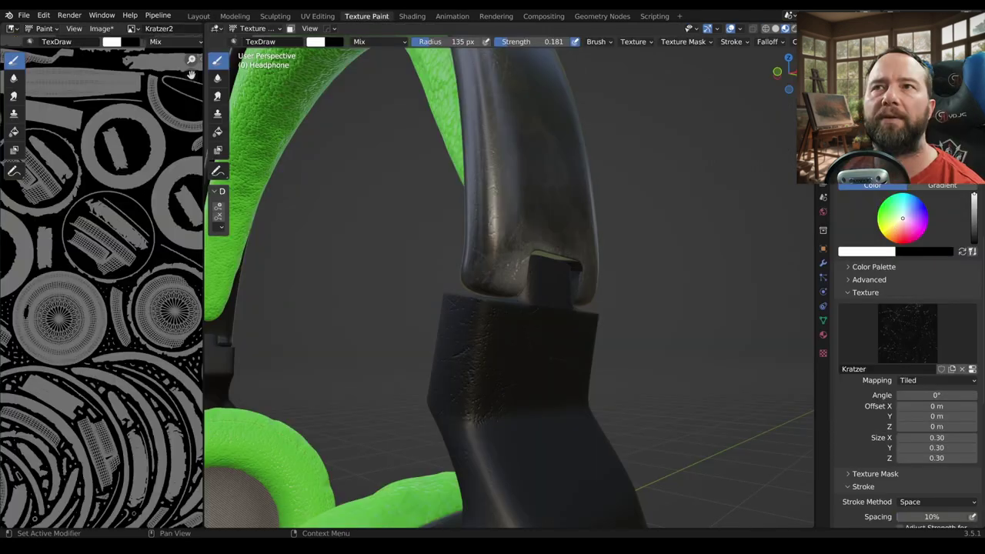
pyautogui.click(775, 29)
pyautogui.moveTo(579, 344); pyautogui.dragTo(541, 369, button='middle')
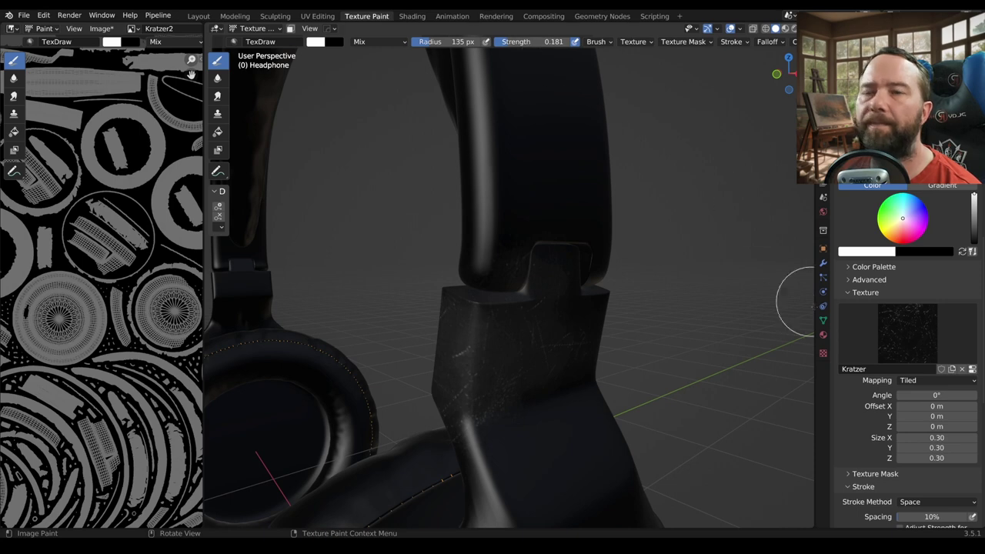
pyautogui.scroll(3, 893, 327)
pyautogui.scroll(2, 900, 316)
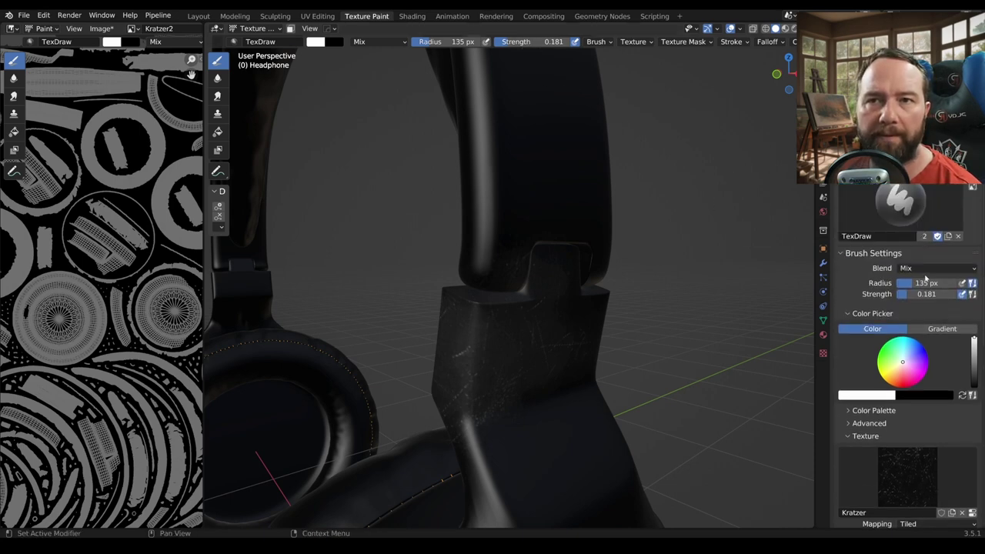
pyautogui.click(928, 269)
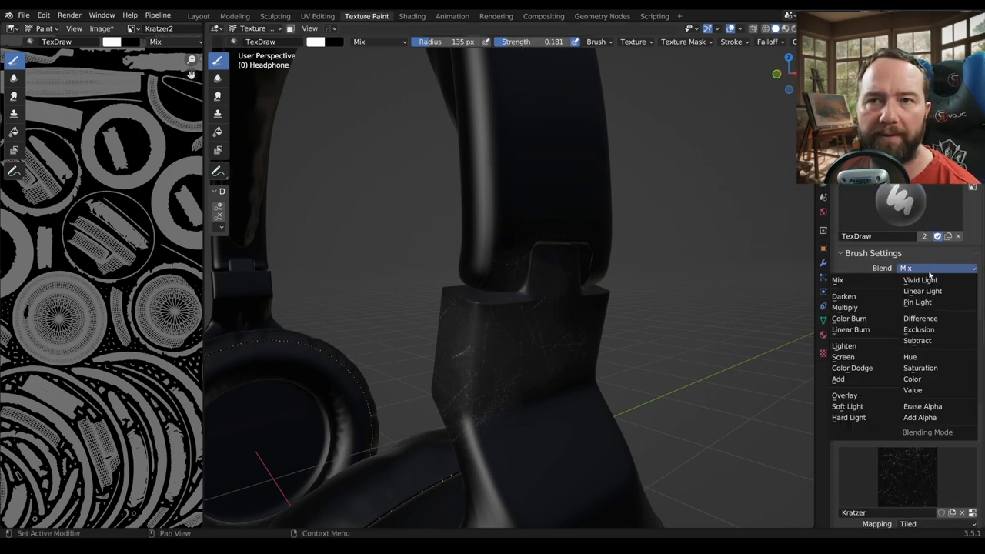
pyautogui.click(861, 379)
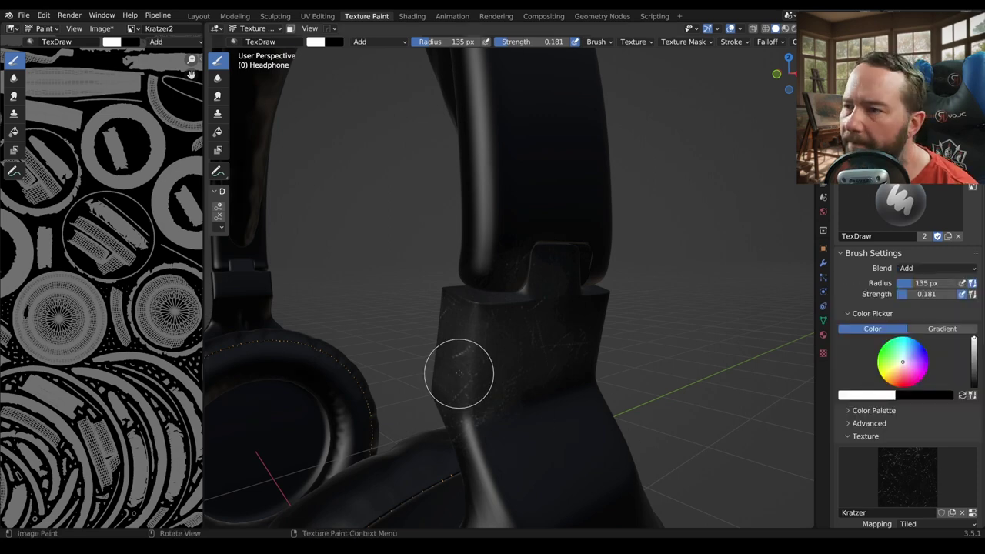
# - Orbit around the headphone, then return to the Layout workspace with the shader nodes
pyautogui.moveTo(474, 314)
pyautogui.mouseDown(button='middle')
pyautogui.moveTo(454, 382)
pyautogui.moveTo(400, 377)
pyautogui.mouseUp(button='middle')
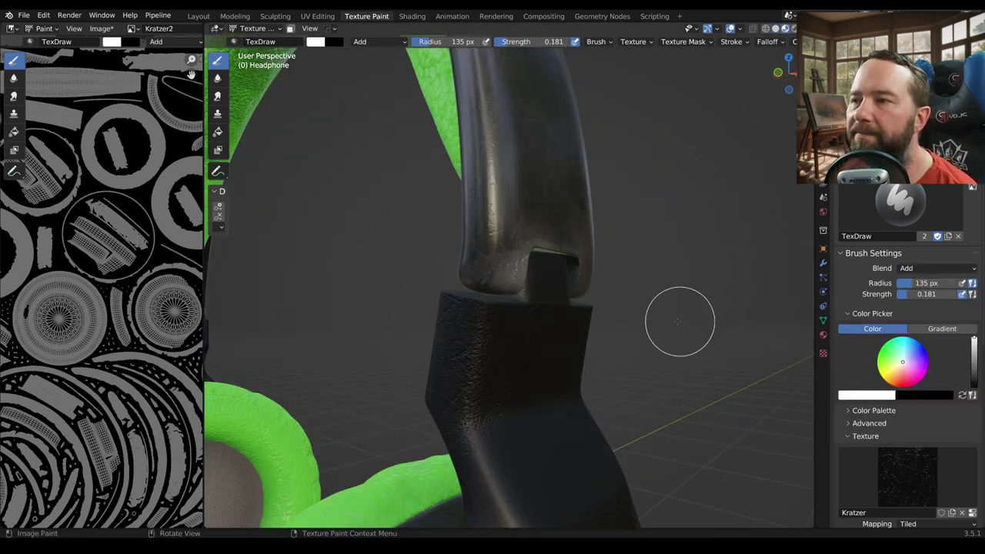
pyautogui.moveTo(682, 326); pyautogui.dragTo(620, 320, button='middle')
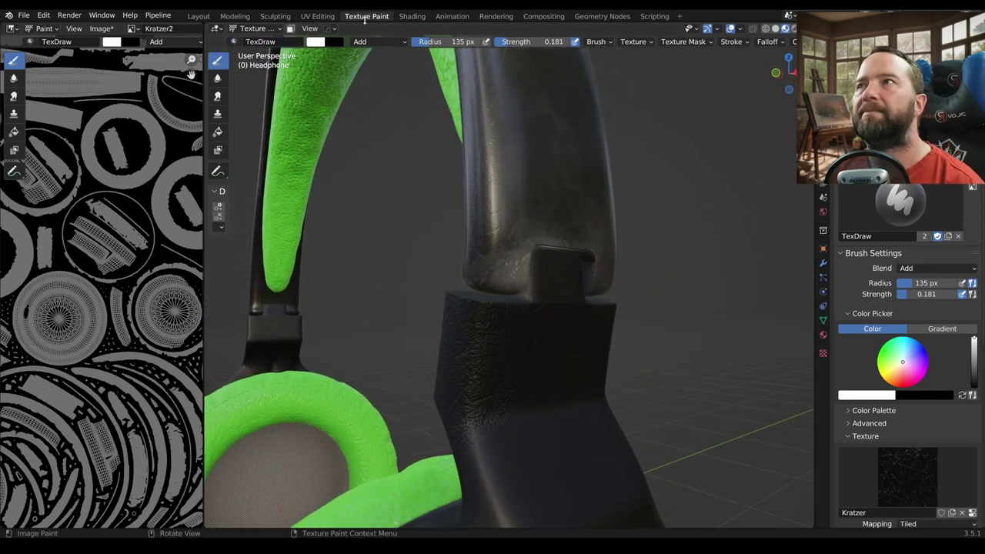
pyautogui.click(198, 16)
pyautogui.moveTo(266, 334); pyautogui.dragTo(290, 359, button='middle')
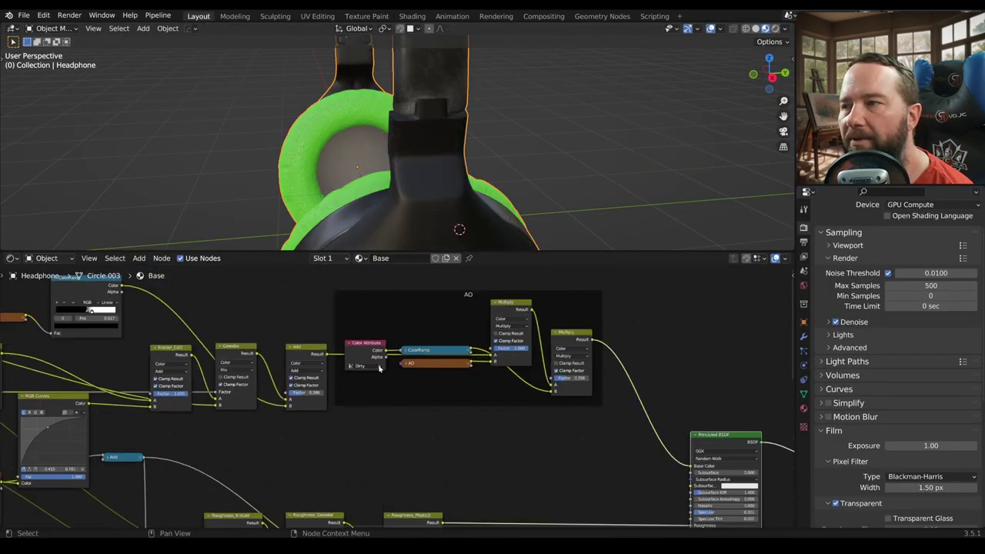
# - Preview the Add node and first Multiply node outputs on the headphone, moving Add lower
pyautogui.keyDown('ctrl'); pyautogui.keyDown('shift'); pyautogui.click(398, 367); pyautogui.keyUp('shift'); pyautogui.keyUp('ctrl')
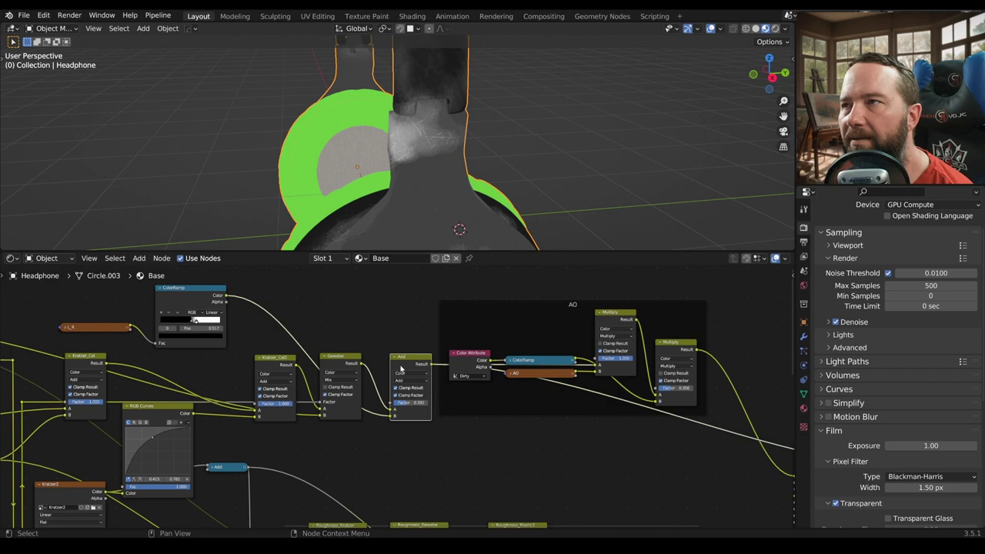
pyautogui.moveTo(403, 369); pyautogui.dragTo(405, 403)
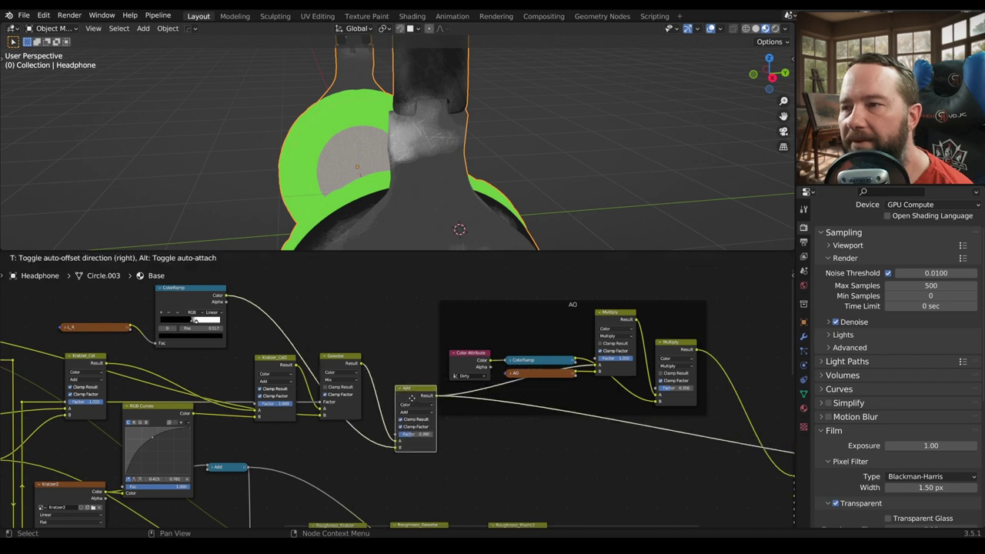
pyautogui.keyDown('ctrl'); pyautogui.scroll(-5, 482, 332); pyautogui.keyUp('ctrl')
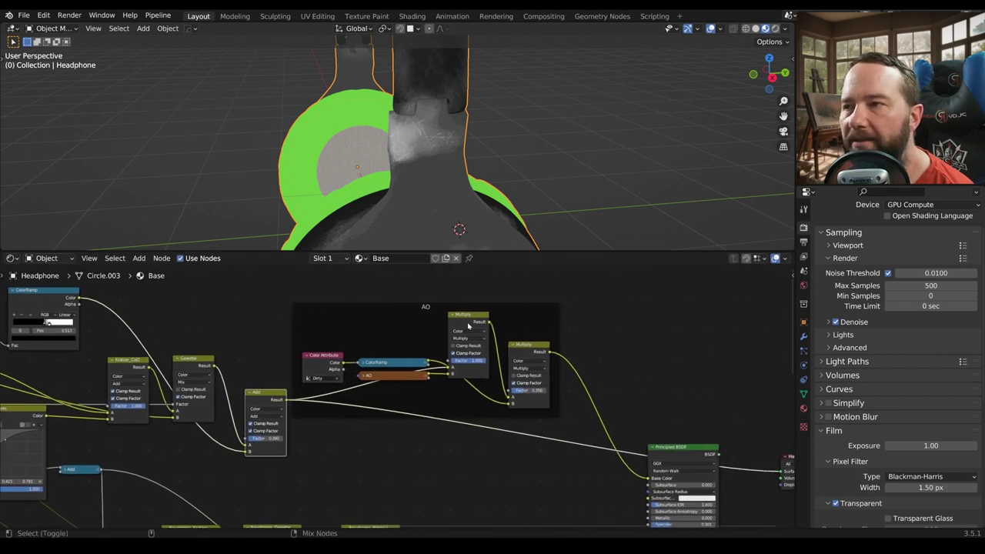
pyautogui.keyDown('ctrl'); pyautogui.keyDown('shift'); pyautogui.click(468, 326); pyautogui.keyUp('shift'); pyautogui.keyUp('ctrl')
pyautogui.scroll(2, 481, 333)
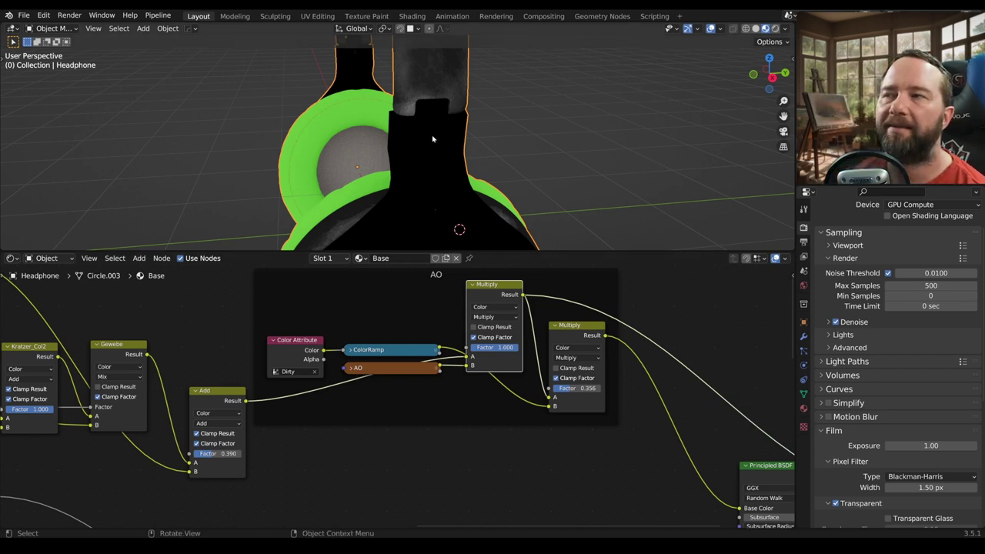
pyautogui.moveTo(432, 139); pyautogui.dragTo(408, 173, button='middle')
pyautogui.scroll(2, 404, 178)
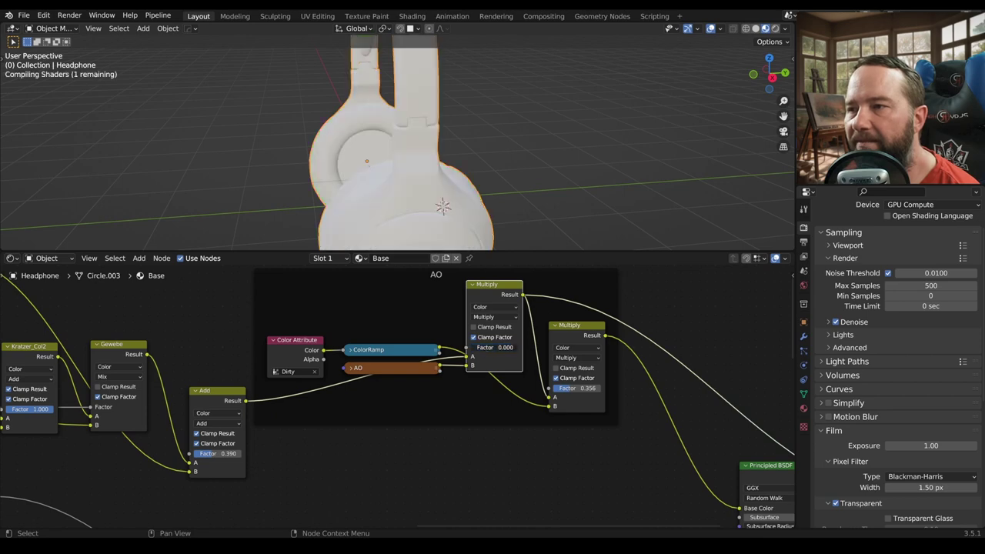
pyautogui.scroll(-2, 467, 333)
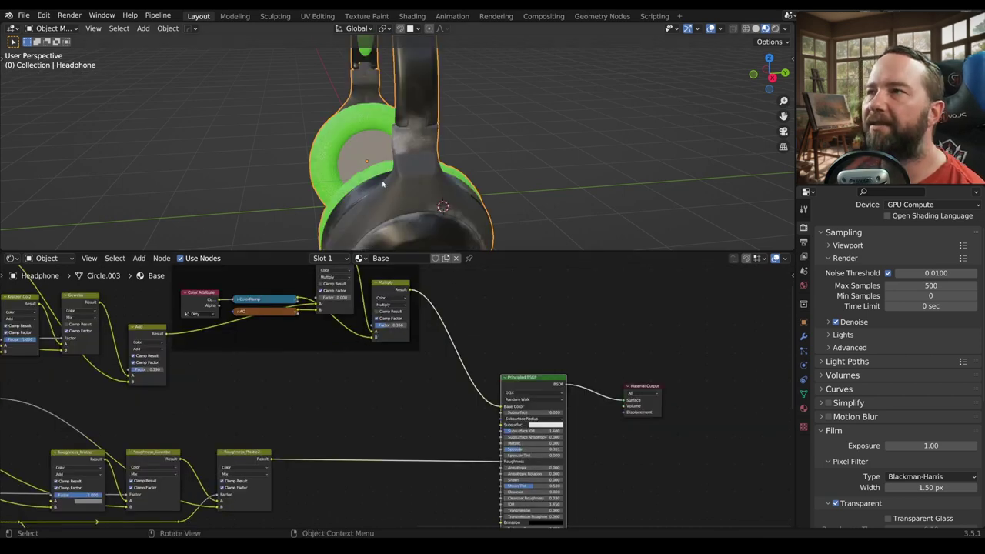
pyautogui.moveTo(431, 184)
pyautogui.mouseDown(button='middle')
pyautogui.moveTo(397, 172)
pyautogui.moveTo(370, 59)
pyautogui.mouseUp(button='middle')
# - Mute the RGB Curves node next to the Kratzer image node with M
pyautogui.moveTo(24, 408); pyautogui.dragTo(234, 394, button='middle')
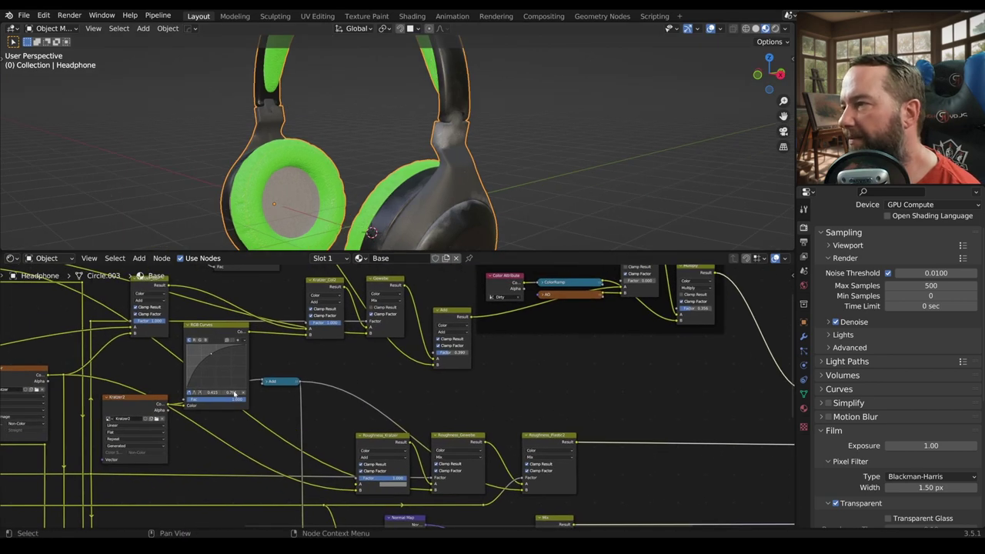
pyautogui.click(127, 407)
pyautogui.moveTo(210, 330); pyautogui.dragTo(211, 340)
pyautogui.press('m')
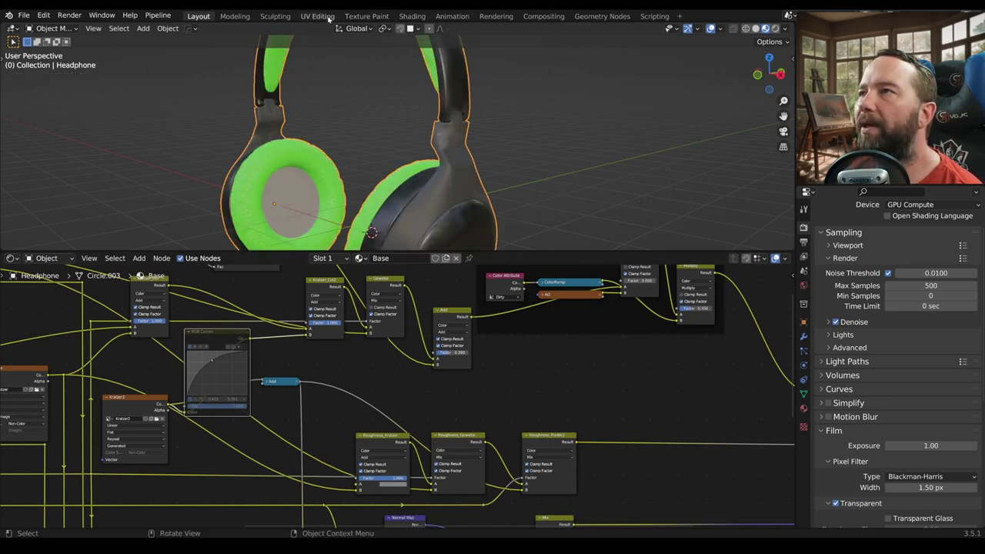
# - Switch to the Texture Paint workspace and orbit around the headphone to inspect it
pyautogui.click(358, 17)
pyautogui.moveTo(576, 329)
pyautogui.mouseDown(button='middle')
pyautogui.moveTo(571, 341)
pyautogui.moveTo(470, 293)
pyautogui.mouseUp(button='middle')
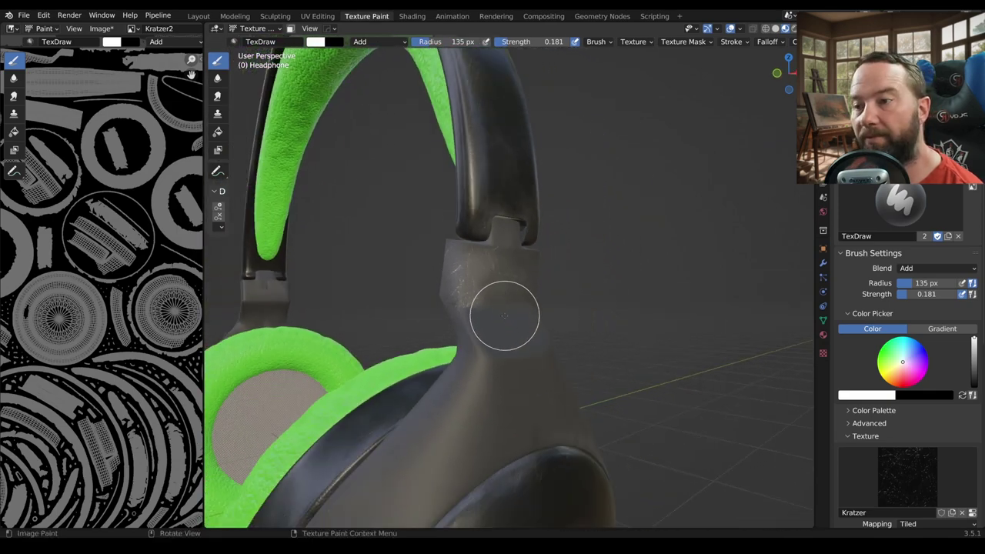
pyautogui.scroll(-5, 505, 315)
pyautogui.scroll(5, 510, 308)
pyautogui.moveTo(519, 312)
pyautogui.mouseDown(button='middle')
pyautogui.moveTo(497, 346)
pyautogui.moveTo(497, 322)
pyautogui.moveTo(319, 374)
pyautogui.moveTo(428, 418)
pyautogui.moveTo(594, 407)
pyautogui.moveTo(609, 345)
pyautogui.mouseUp(button='middle')
pyautogui.scroll(-2, 523, 308)
pyautogui.scroll(2, 509, 341)
pyautogui.scroll(-5, 539, 406)
pyautogui.scroll(6, 538, 407)
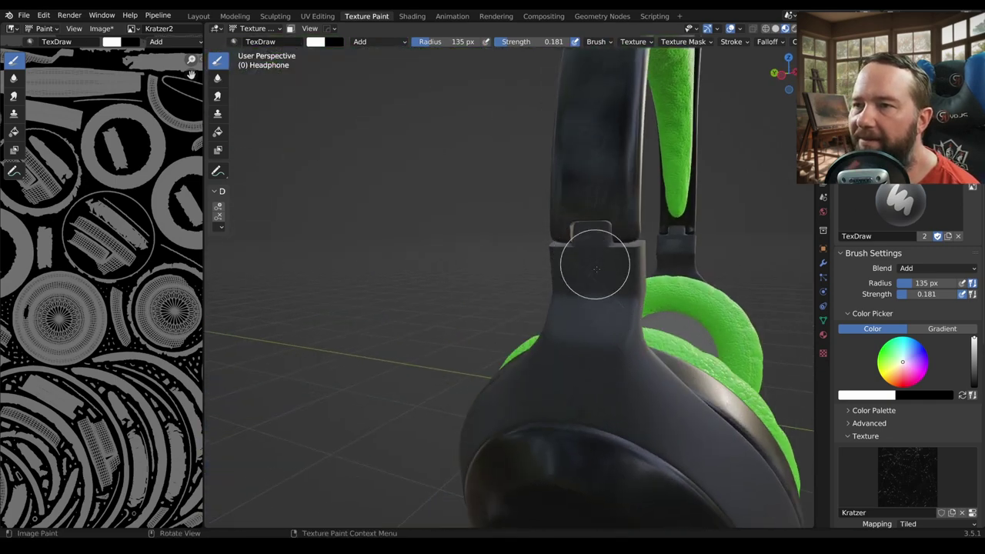
# - Frame the headband hinge and open the brush texture Mapping dropdown
pyautogui.moveTo(589, 264)
pyautogui.mouseDown(button='middle')
pyautogui.moveTo(590, 292)
pyautogui.moveTo(620, 296)
pyautogui.mouseUp(button='middle')
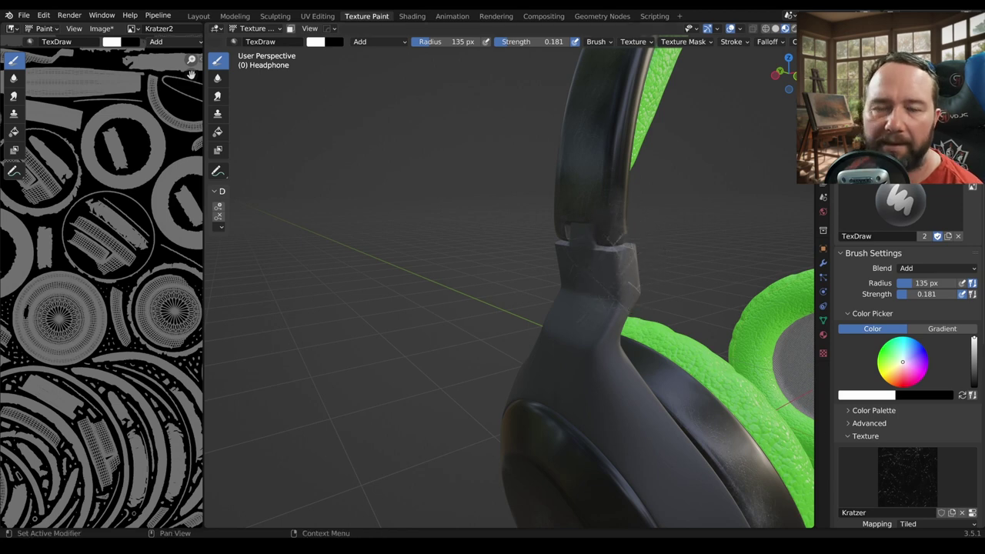
pyautogui.scroll(-2, 949, 443)
pyautogui.scroll(-2, 950, 442)
pyautogui.click(935, 411)
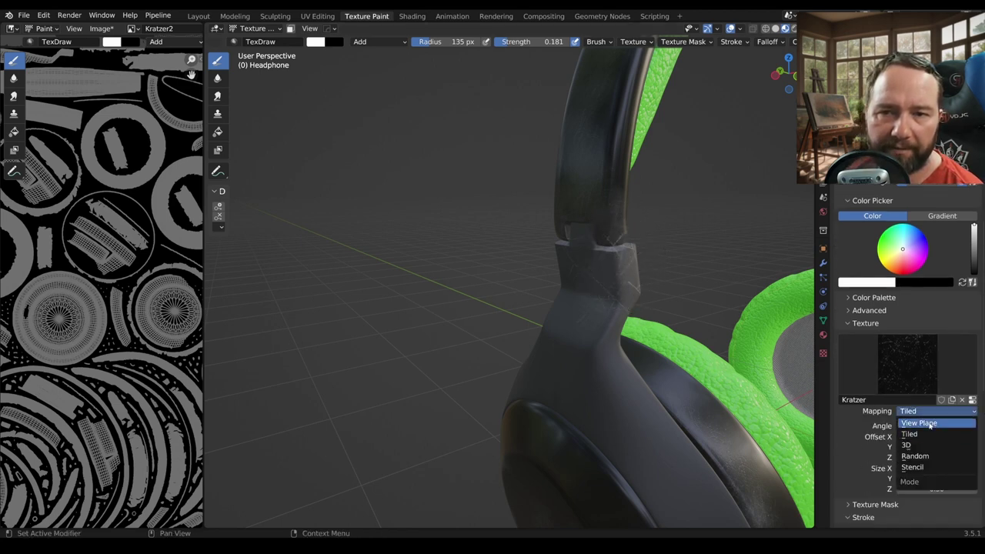
# - Set brush texture Mapping to View Plane and paint scratches on the hinge and earcup rim
pyautogui.click(920, 422)
pyautogui.moveTo(649, 278)
pyautogui.mouseDown()
pyautogui.moveTo(612, 332)
pyautogui.moveTo(586, 250)
pyautogui.mouseUp()
pyautogui.moveTo(599, 329); pyautogui.dragTo(741, 325, button='middle')
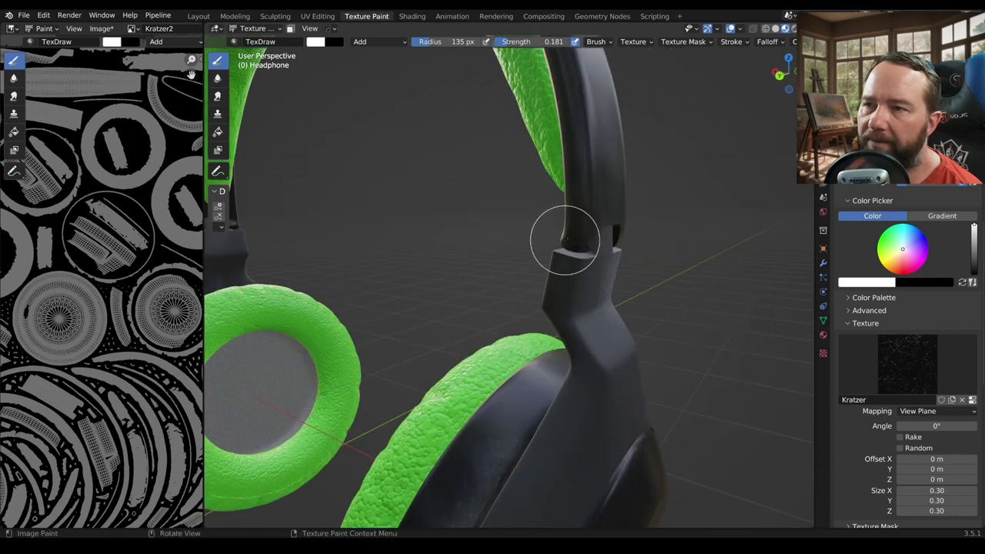
pyautogui.moveTo(563, 247); pyautogui.dragTo(767, 341, button='middle')
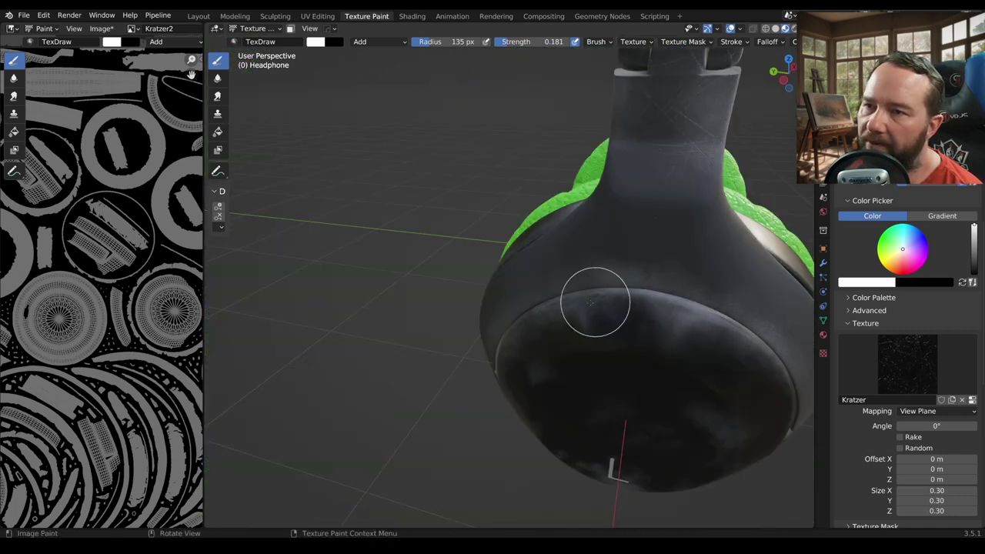
pyautogui.moveTo(546, 337)
pyautogui.mouseDown()
pyautogui.moveTo(620, 323)
pyautogui.moveTo(671, 294)
pyautogui.mouseUp()
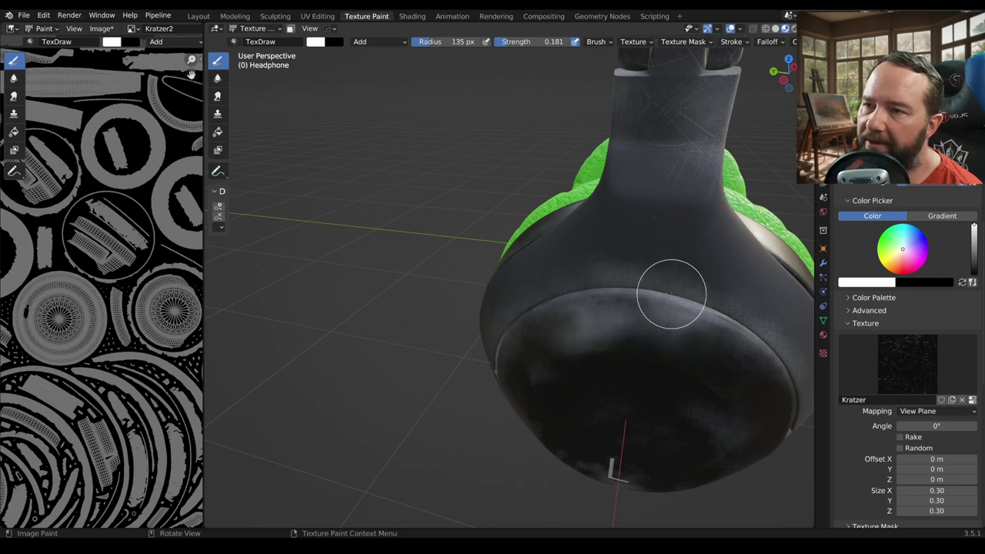
# - Orbit around the headphones to inspect the scratch wear on the right earcup and hinge
pyautogui.moveTo(594, 314); pyautogui.dragTo(660, 318, button='middle')
pyautogui.scroll(-3, 659, 318)
pyautogui.scroll(-2, 613, 329)
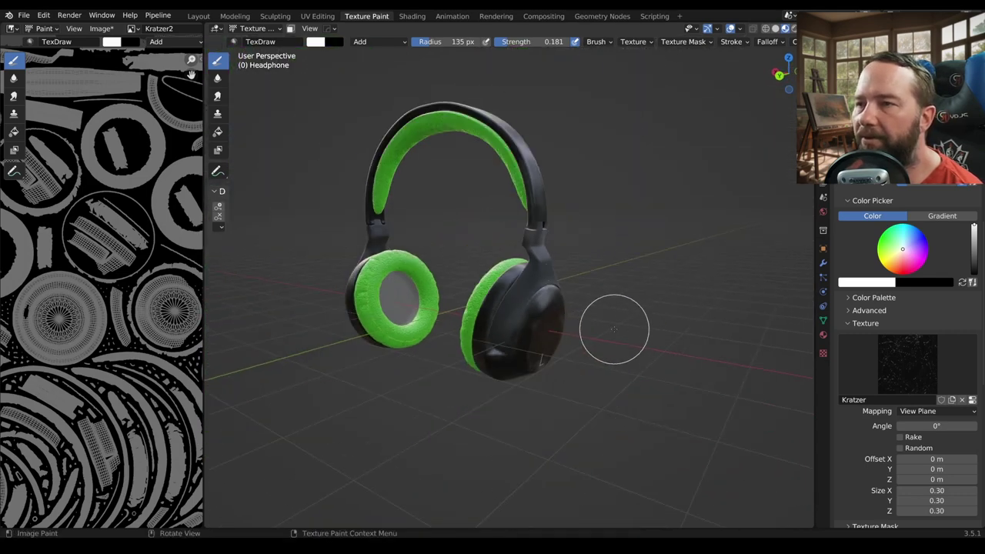
pyautogui.scroll(5, 572, 332)
pyautogui.moveTo(572, 332); pyautogui.dragTo(523, 396, button='middle')
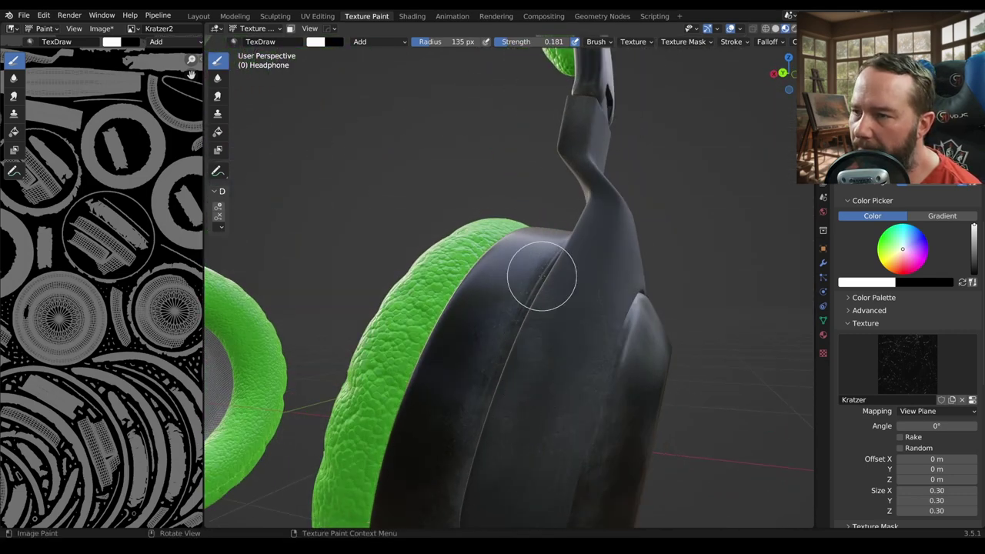
pyautogui.scroll(-3, 589, 319)
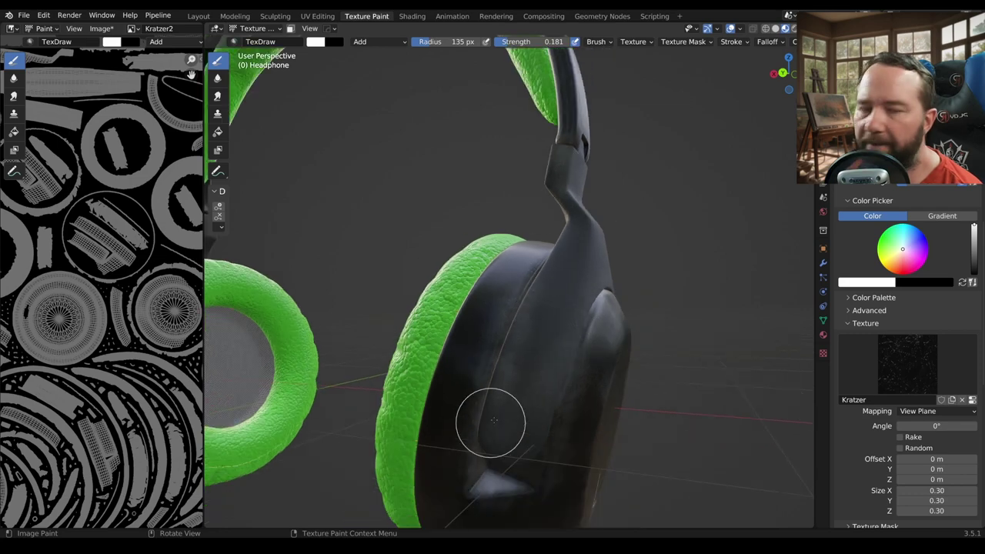
pyautogui.scroll(-2, 600, 343)
pyautogui.moveTo(601, 343)
pyautogui.mouseDown(button='middle')
pyautogui.moveTo(297, 297)
pyautogui.moveTo(501, 351)
pyautogui.mouseUp(button='middle')
pyautogui.scroll(4, 500, 352)
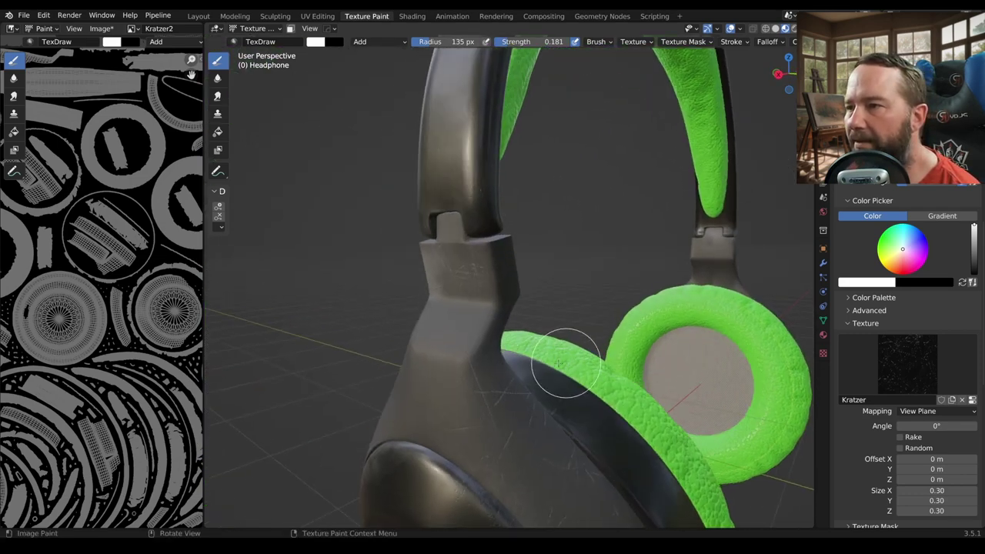
pyautogui.moveTo(560, 363); pyautogui.dragTo(548, 235, button='middle')
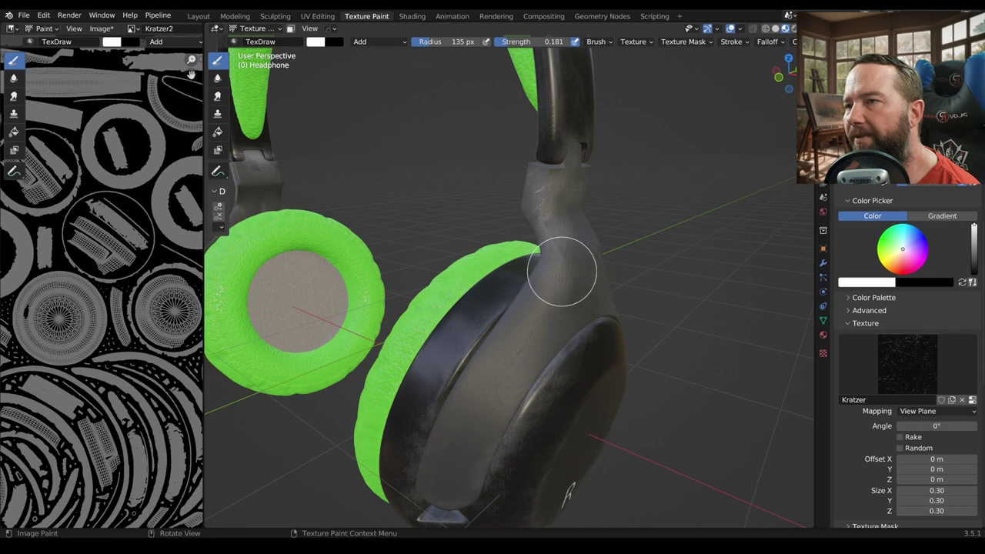
pyautogui.moveTo(556, 297); pyautogui.dragTo(522, 258, button='middle')
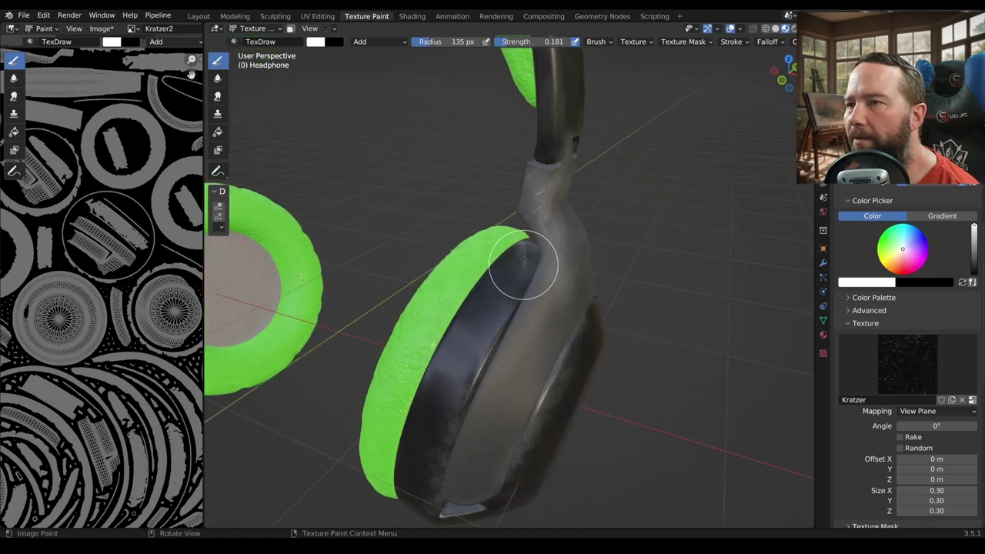
pyautogui.scroll(-5, 539, 246)
pyautogui.moveTo(556, 220)
pyautogui.mouseDown(button='middle')
pyautogui.moveTo(589, 229)
pyautogui.moveTo(579, 254)
pyautogui.moveTo(609, 275)
pyautogui.moveTo(401, 115)
pyautogui.mouseUp(button='middle')
pyautogui.scroll(2, 608, 275)
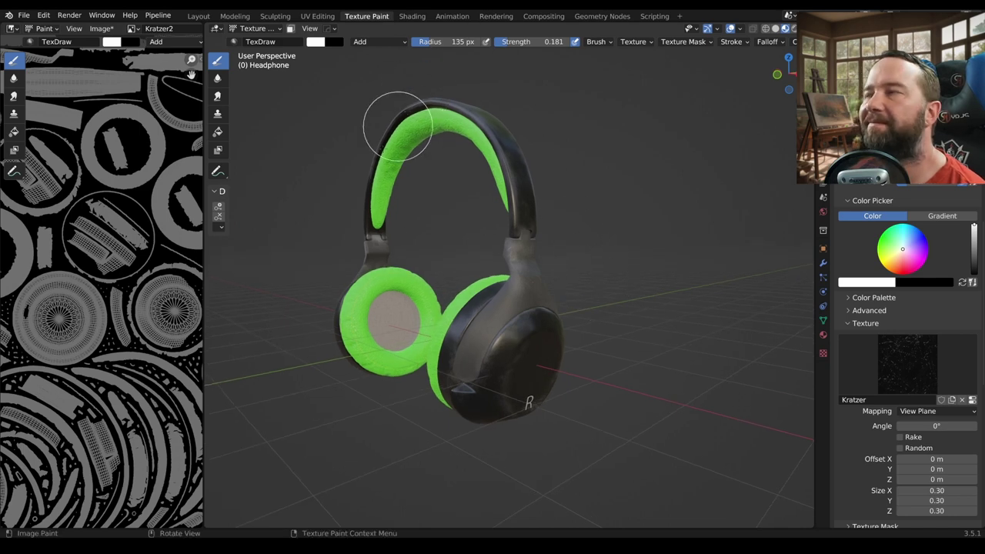
# - Save the painted scratch image as Kratzer2.png
pyautogui.click(101, 28)
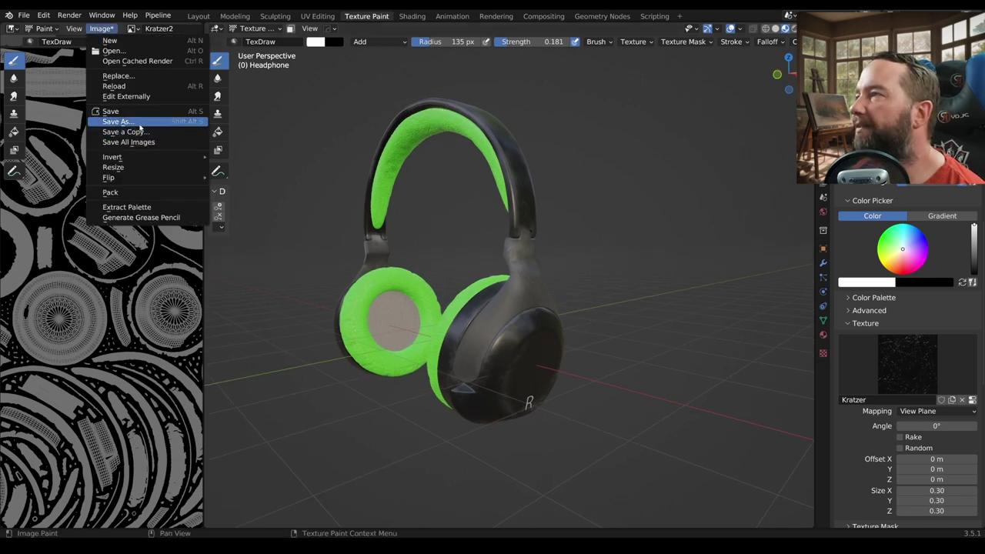
pyautogui.click(118, 121)
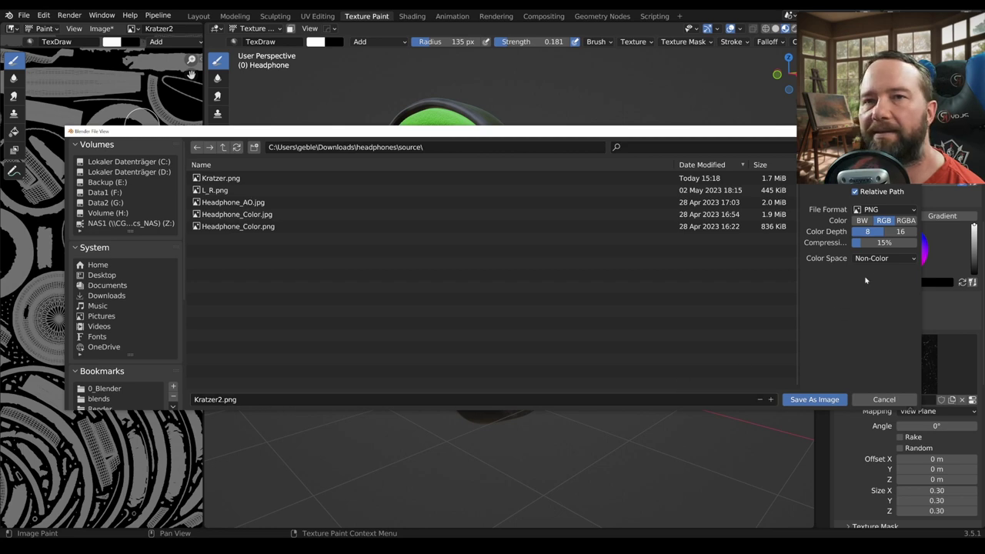
pyautogui.click(810, 399)
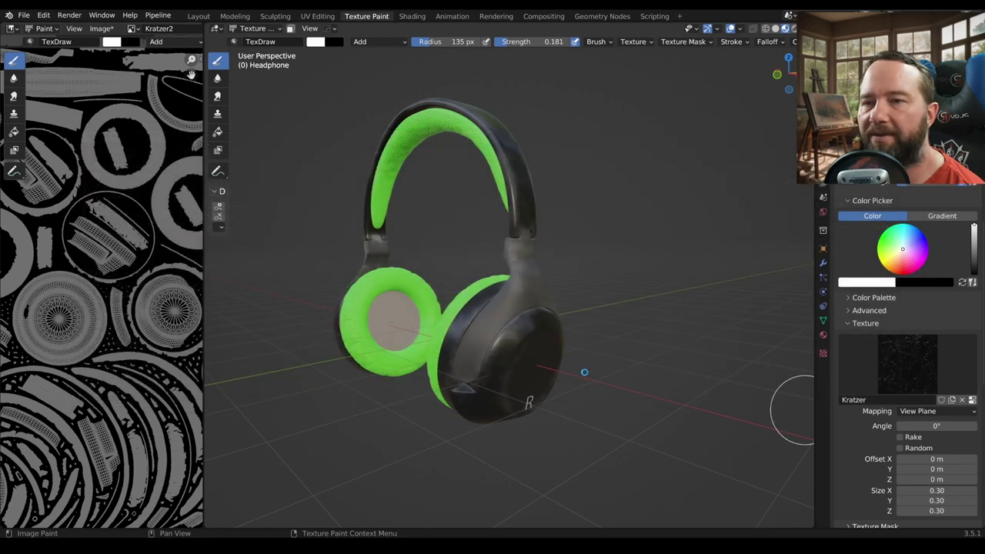
pyautogui.moveTo(611, 362); pyautogui.dragTo(561, 334, button='middle')
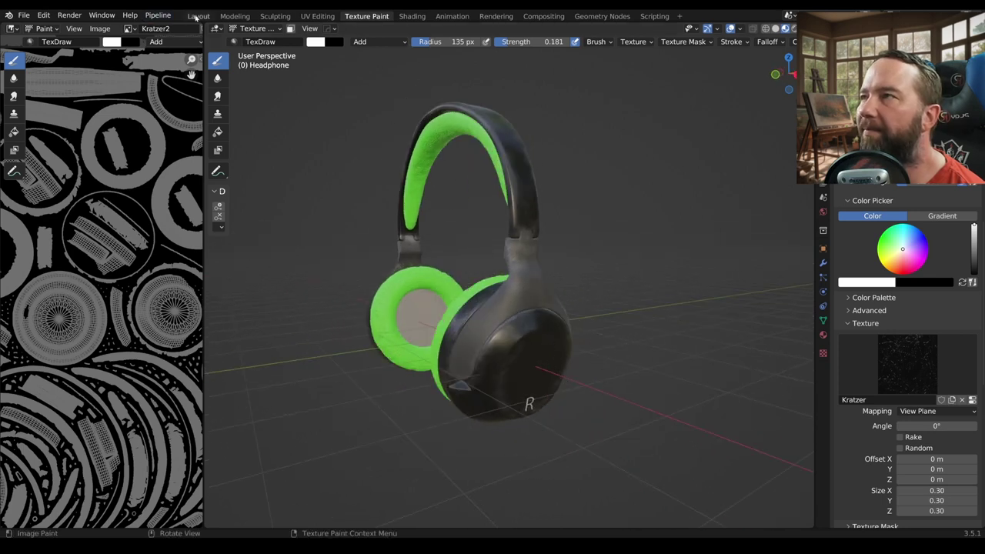
# - Back in the Layout workspace, dissolve the RGB Curves node with Ctrl+X, keeping its links
pyautogui.click(198, 17)
pyautogui.moveTo(408, 177); pyautogui.dragTo(445, 181, button='middle')
pyautogui.moveTo(202, 341); pyautogui.dragTo(324, 412, button='middle')
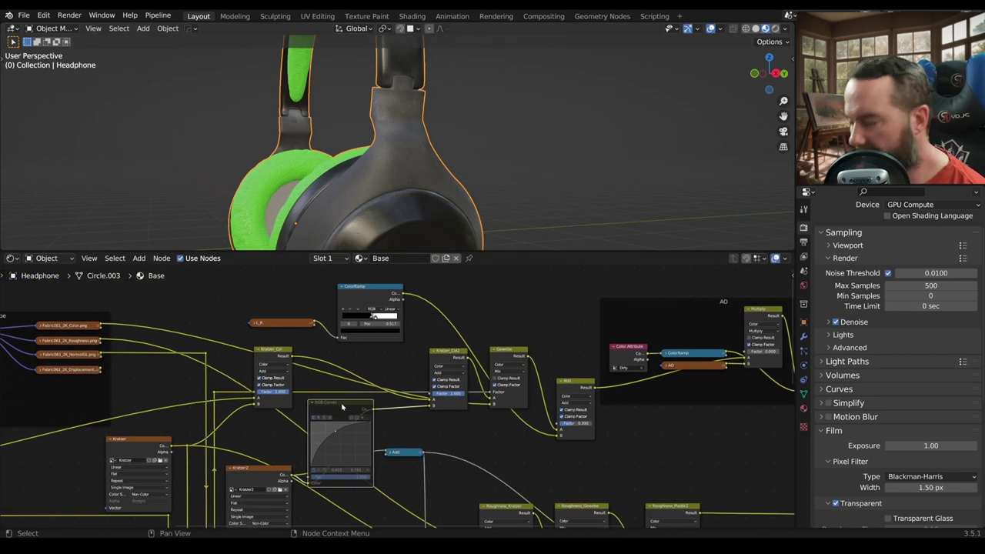
pyautogui.hotkey('ctrl', 'x')
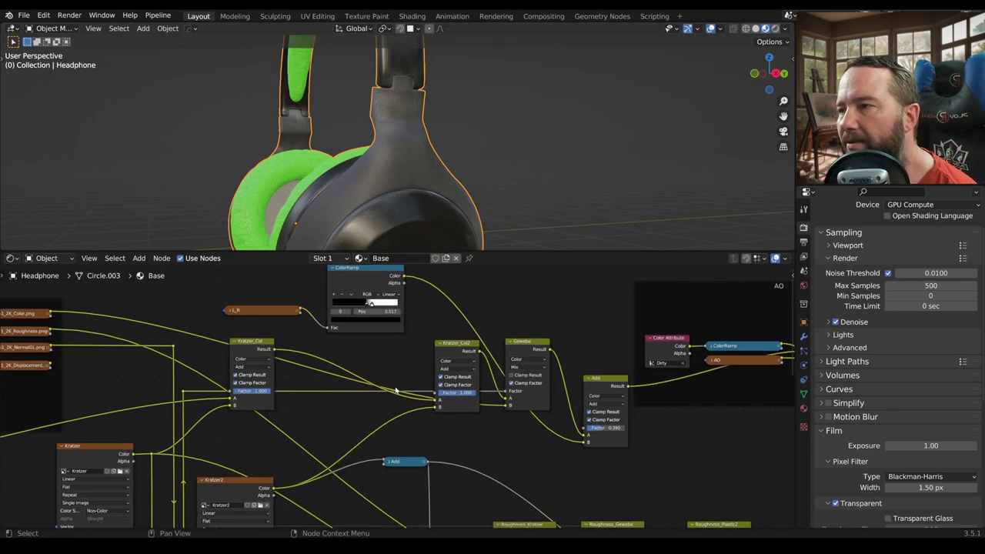
# - Move the Kopfhoerer image node slightly up in the node graph
pyautogui.scroll(2, 402, 385)
pyautogui.moveTo(401, 384); pyautogui.dragTo(418, 414, button='middle')
pyautogui.scroll(-2, 415, 400)
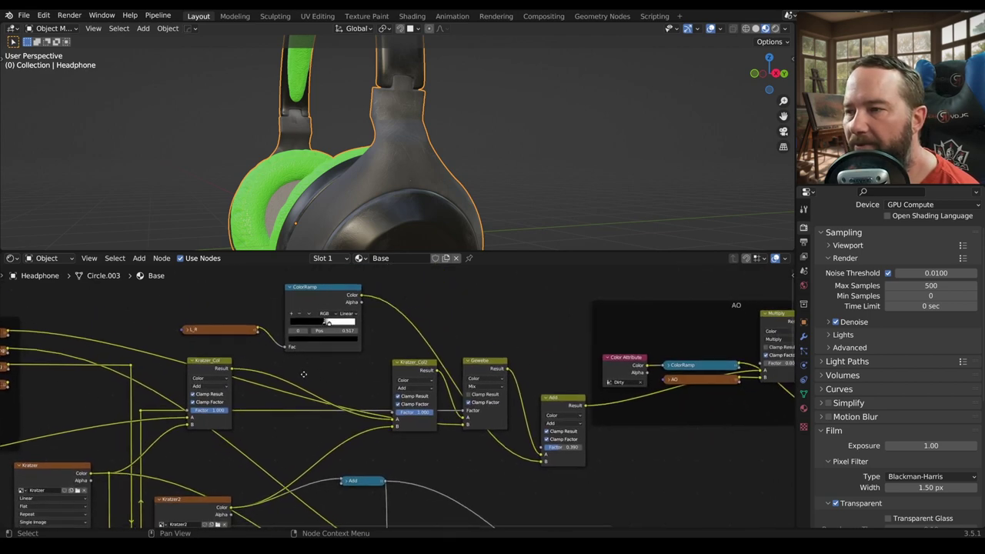
pyautogui.moveTo(409, 373); pyautogui.dragTo(168, 394, button='middle')
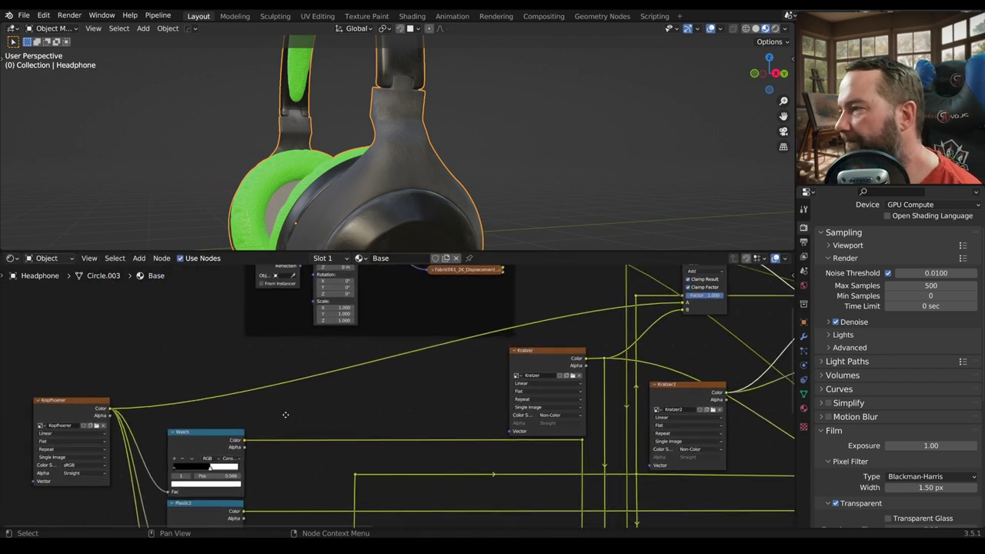
pyautogui.moveTo(127, 397); pyautogui.dragTo(131, 381)
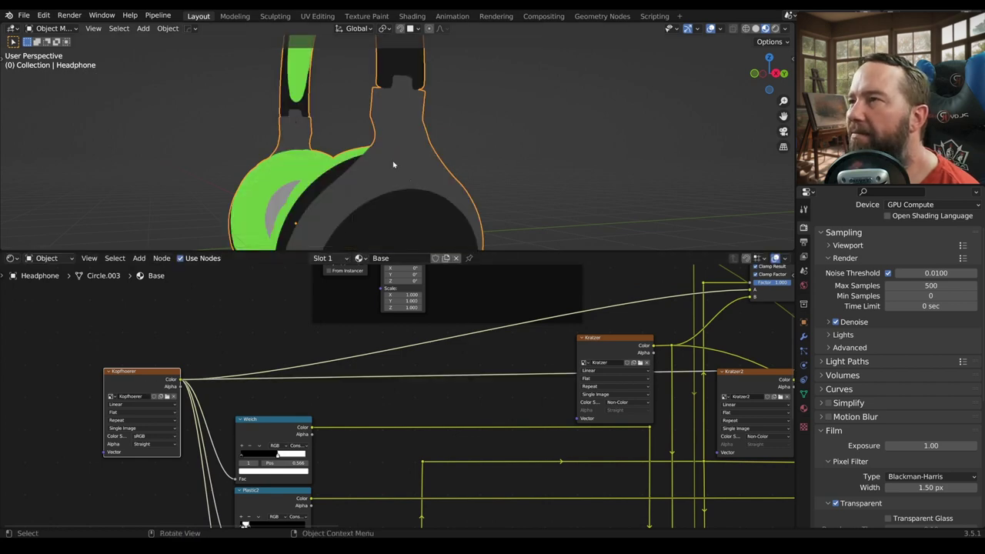
# - Move the AO node lower inside the AO frame
pyautogui.moveTo(462, 385); pyautogui.dragTo(231, 431, button='middle')
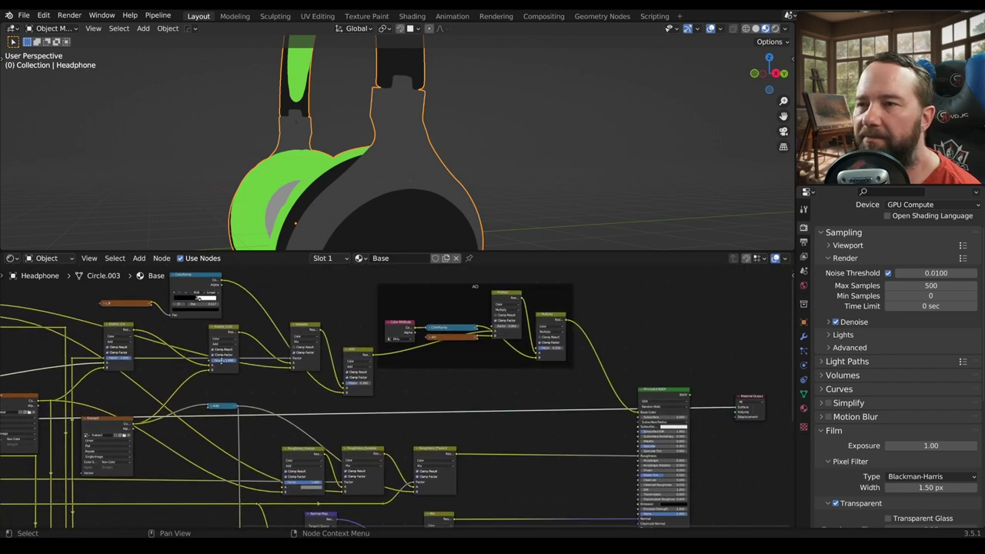
pyautogui.moveTo(569, 402); pyautogui.dragTo(521, 388, button='middle')
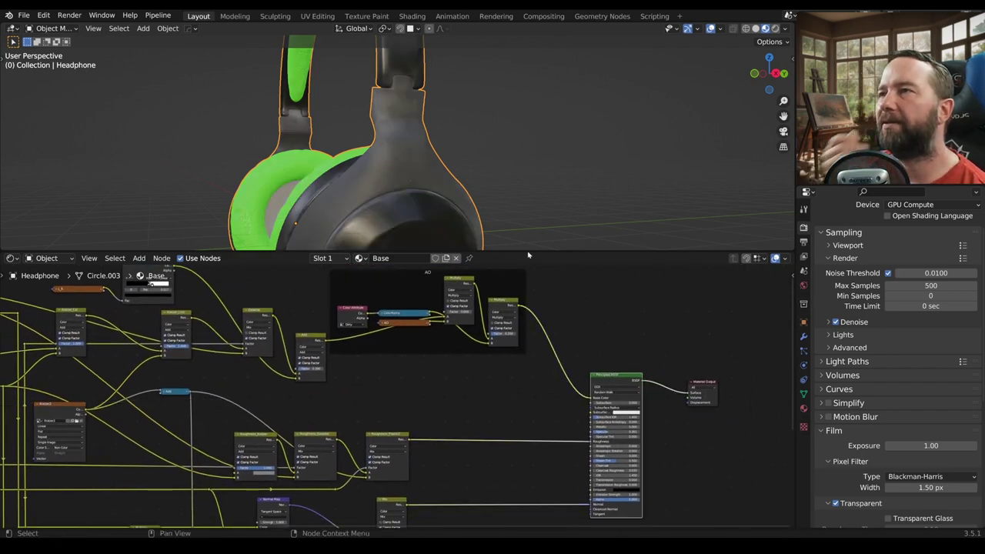
pyautogui.moveTo(508, 230); pyautogui.dragTo(423, 166, button='middle')
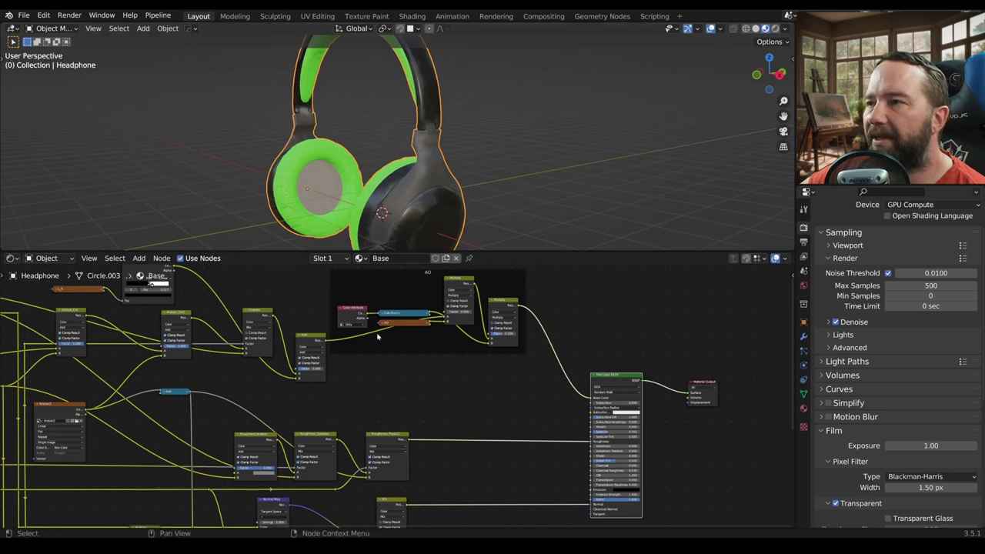
pyautogui.moveTo(403, 326); pyautogui.dragTo(402, 348)
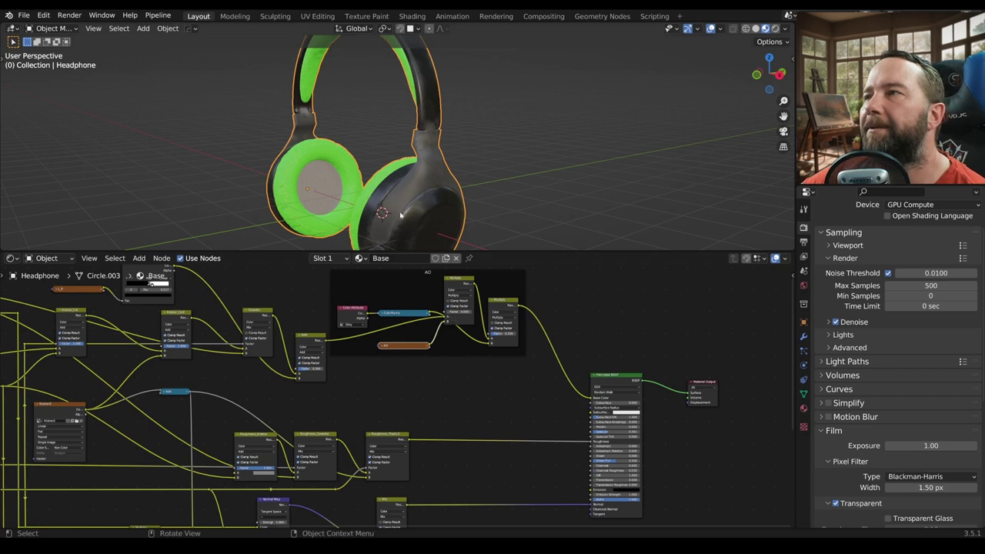
# - Zoom and orbit around the headphones to check the scratch wear from several angles
pyautogui.scroll(3, 446, 196)
pyautogui.moveTo(451, 197)
pyautogui.mouseDown(button='middle')
pyautogui.moveTo(441, 190)
pyautogui.moveTo(462, 179)
pyautogui.mouseUp(button='middle')
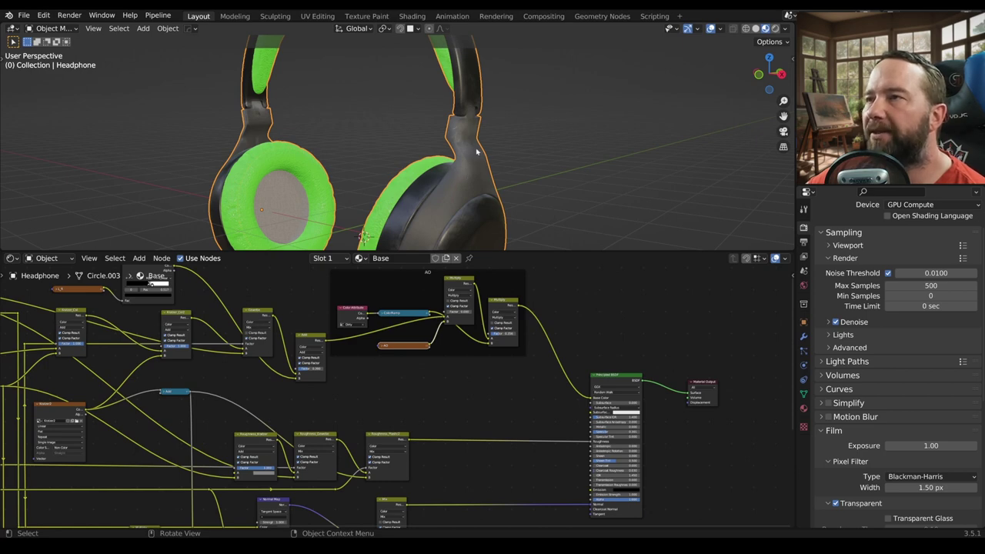
pyautogui.moveTo(477, 152); pyautogui.dragTo(508, 161, button='middle')
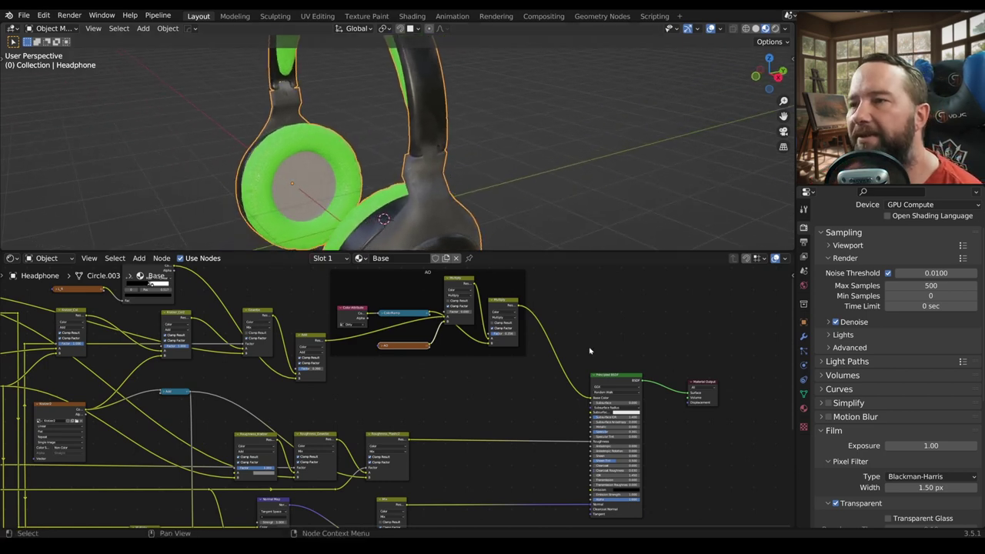
pyautogui.moveTo(431, 166)
pyautogui.mouseDown(button='middle')
pyautogui.moveTo(369, 163)
pyautogui.moveTo(438, 157)
pyautogui.mouseUp(button='middle')
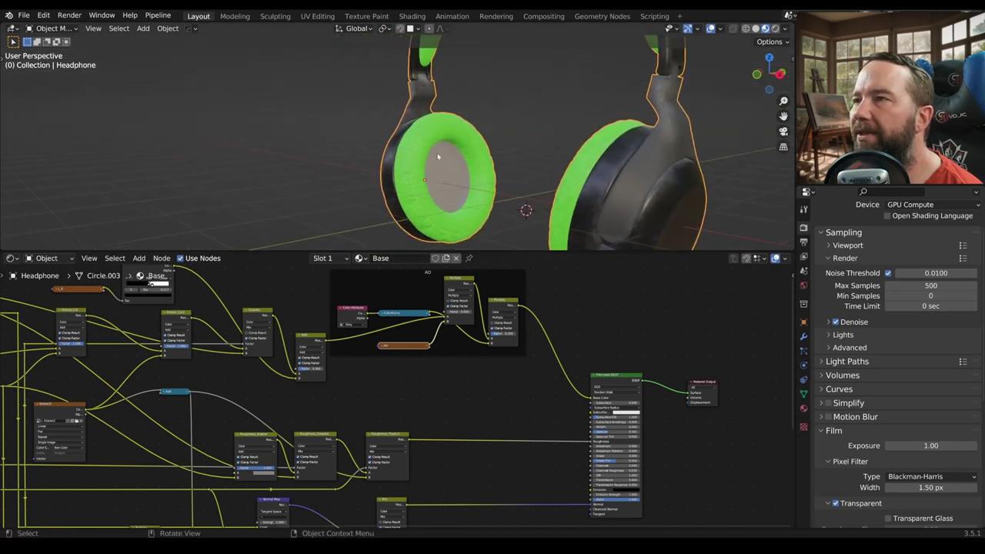
pyautogui.scroll(3, 438, 157)
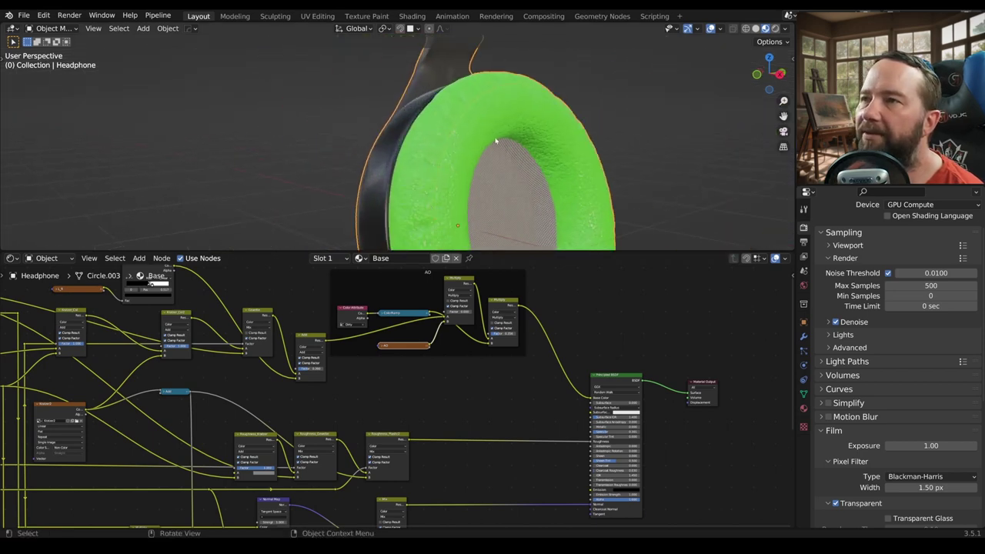
pyautogui.scroll(-5, 496, 141)
pyautogui.moveTo(495, 141); pyautogui.dragTo(549, 196, button='middle')
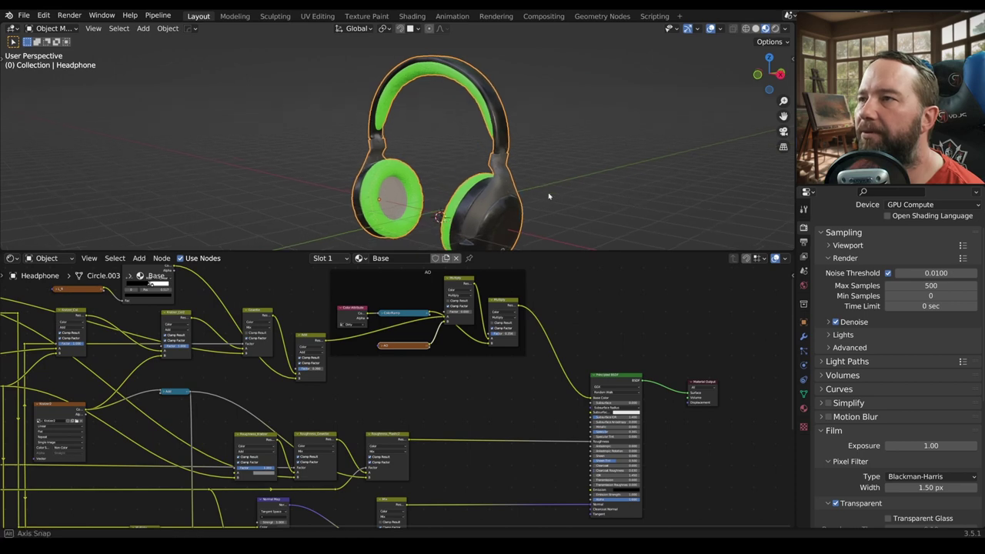
# - Pan the node graph left and open the Shift+A Add menu at Texture
pyautogui.scroll(-1, 548, 196)
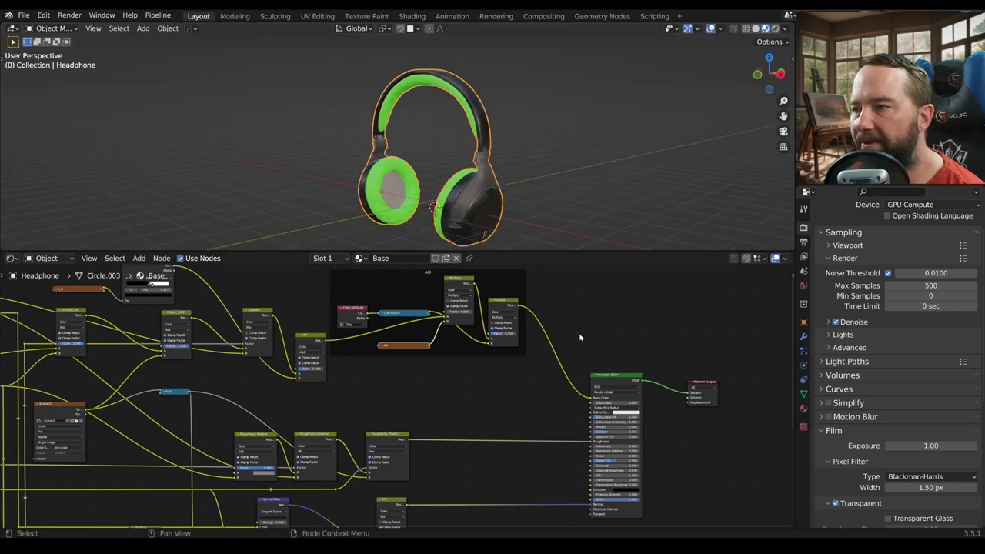
pyautogui.moveTo(580, 337); pyautogui.dragTo(422, 386, button='middle')
pyautogui.hotkey('shift', 'a')
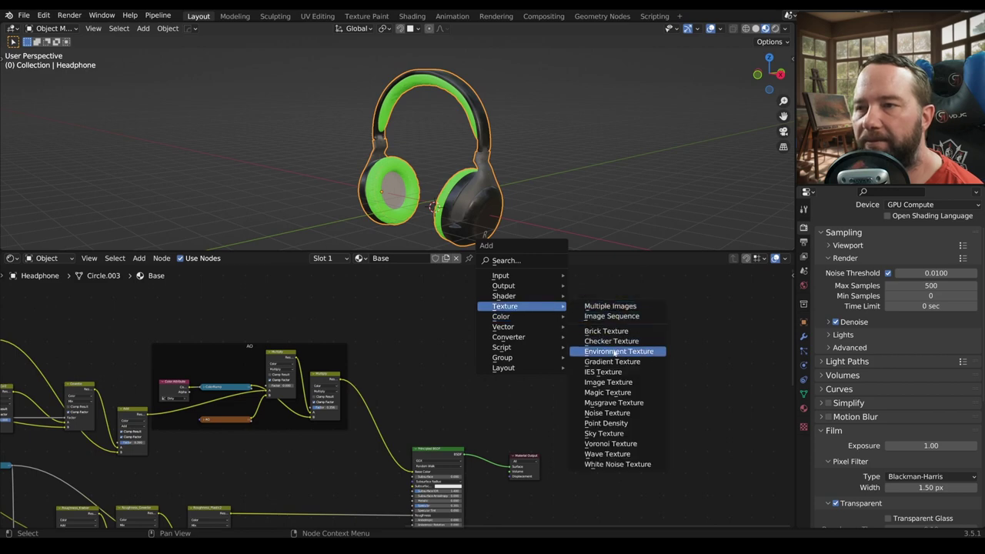
pyautogui.moveTo(505, 306)
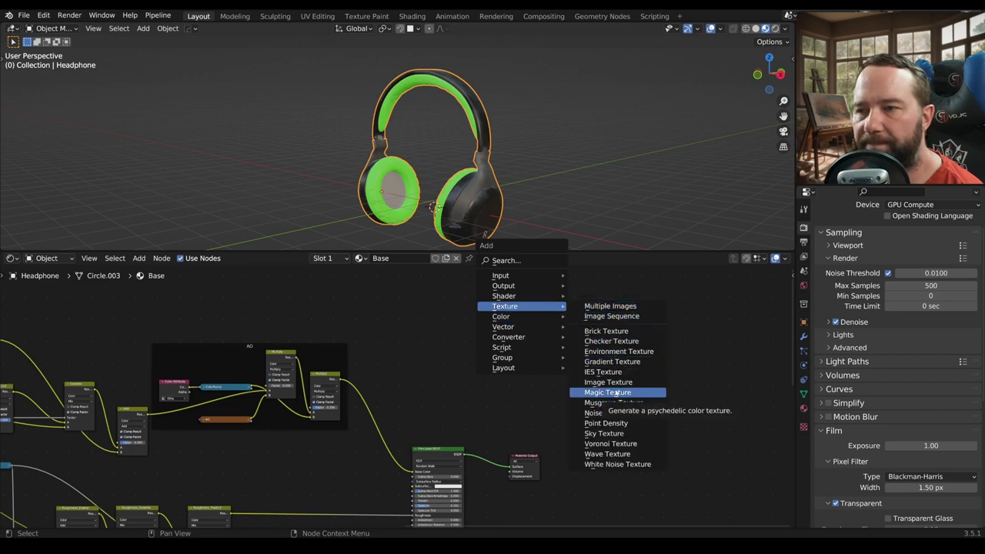
# - Add an Image Texture node holding a new 4096 px image named Final_AO
pyautogui.click(605, 381)
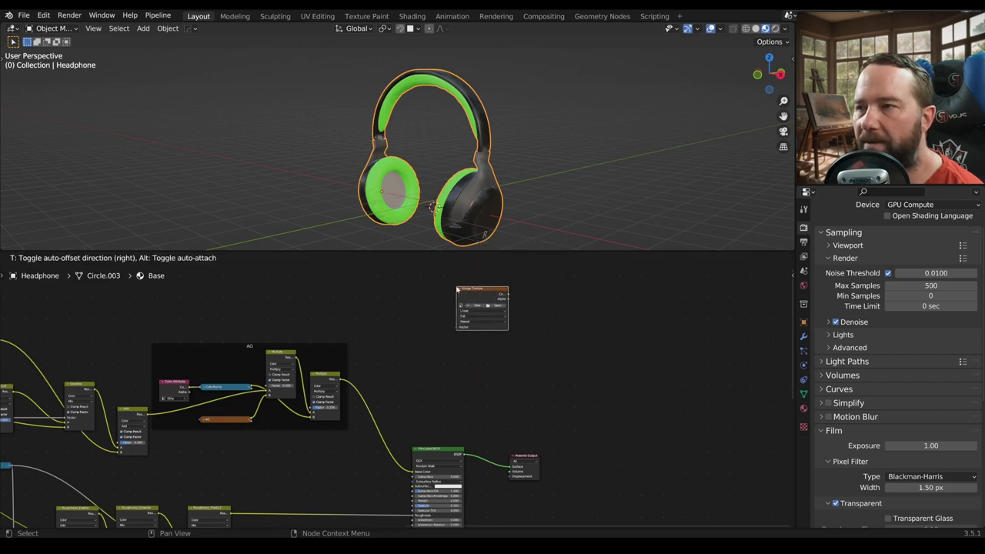
pyautogui.click(429, 286)
pyautogui.scroll(2, 431, 324)
pyautogui.scroll(2, 410, 377)
pyautogui.scroll(1, 410, 377)
pyautogui.click(456, 332)
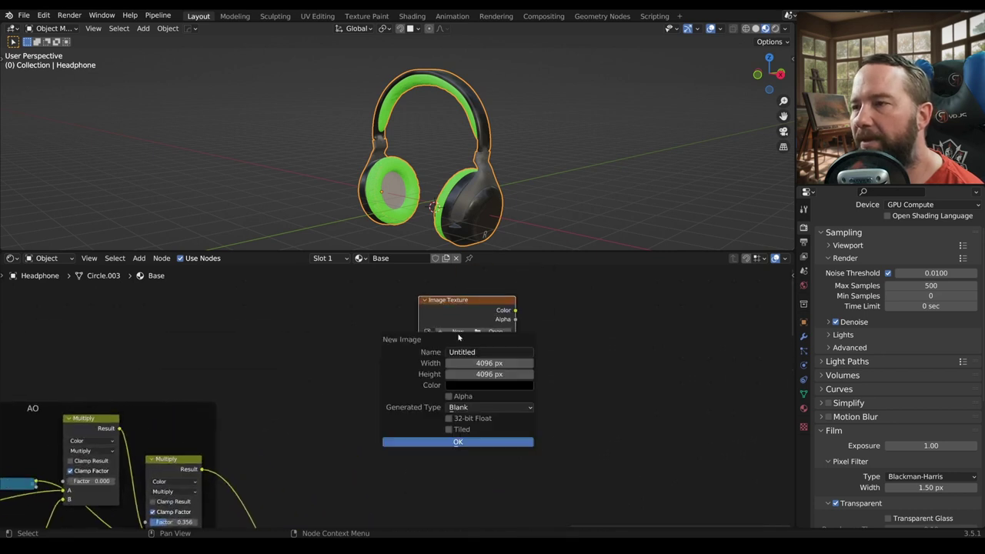
pyautogui.click(469, 351)
pyautogui.write('Fin')
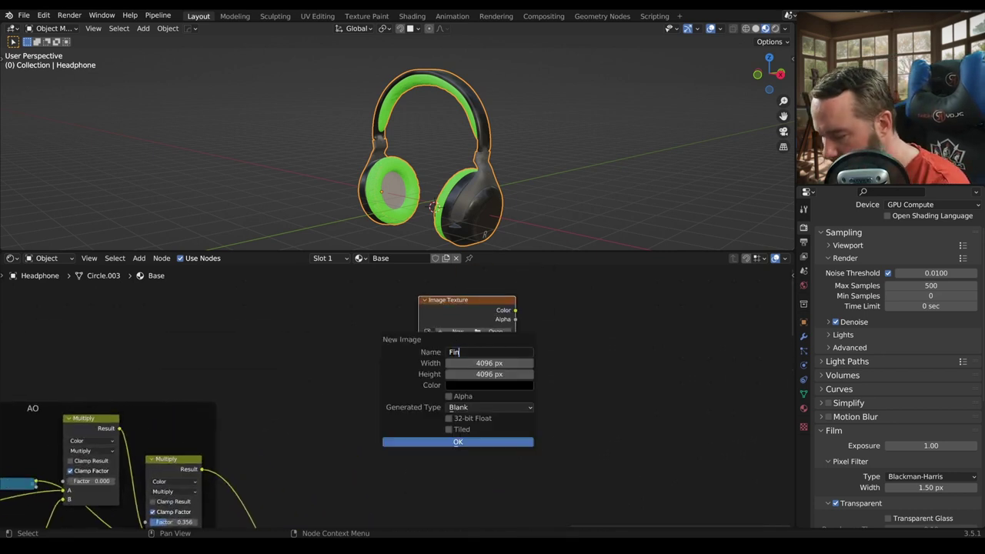
pyautogui.write('al_AO')
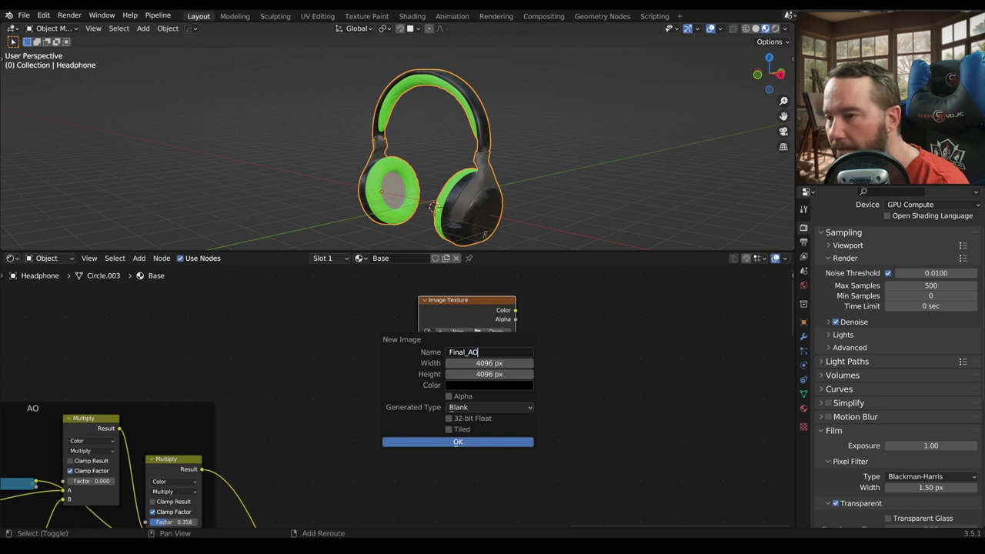
pyautogui.press('Return')
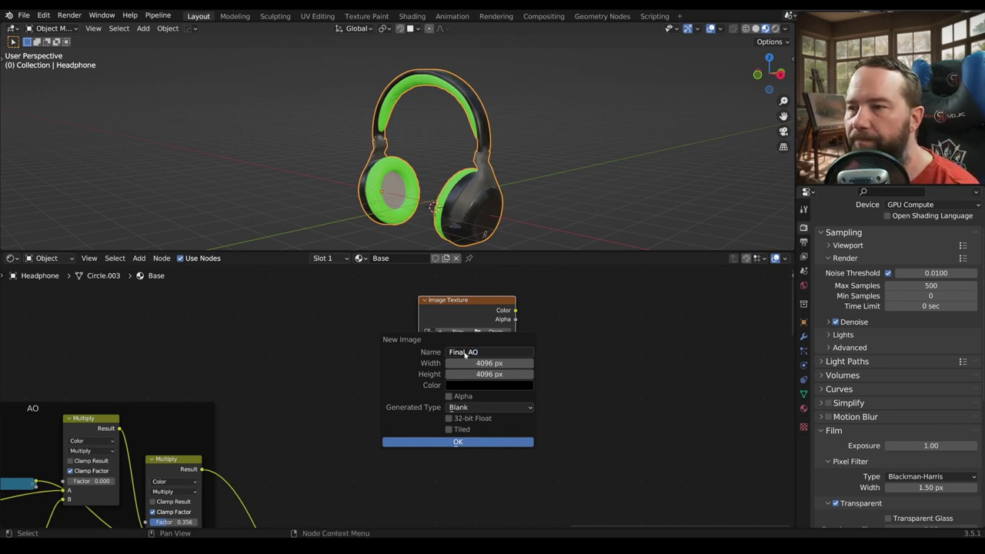
pyautogui.press('Return')
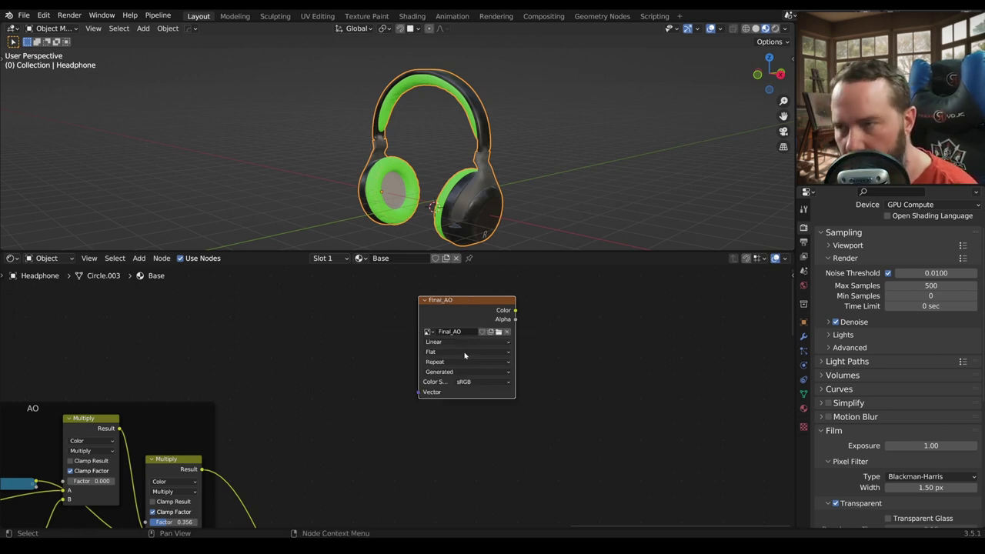
pyautogui.scroll(-1, 490, 344)
pyautogui.scroll(-2, 431, 339)
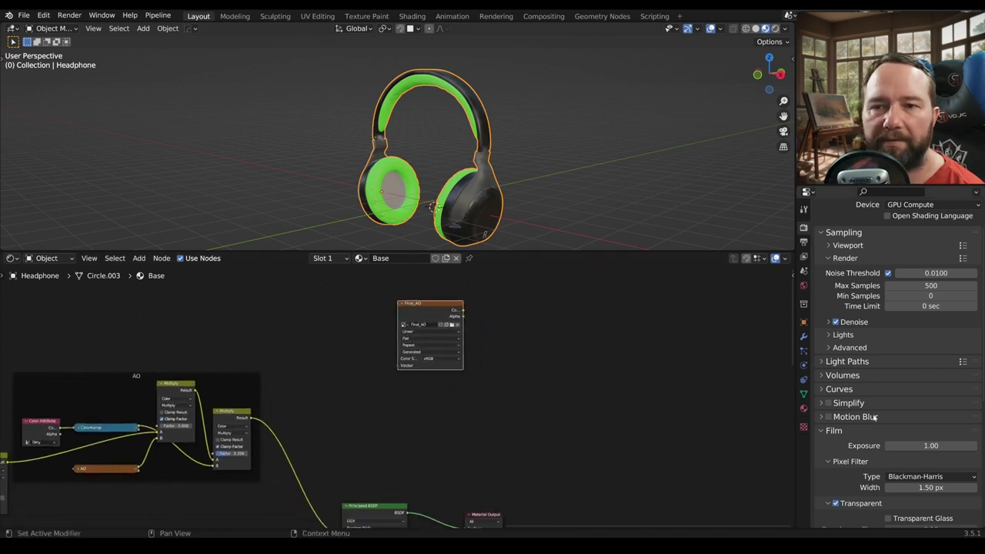
# - Collapse Film, expand Bake, and bake Ambient Occlusion into the Final_AO image texture
pyautogui.scroll(-1, 844, 419)
pyautogui.click(825, 411)
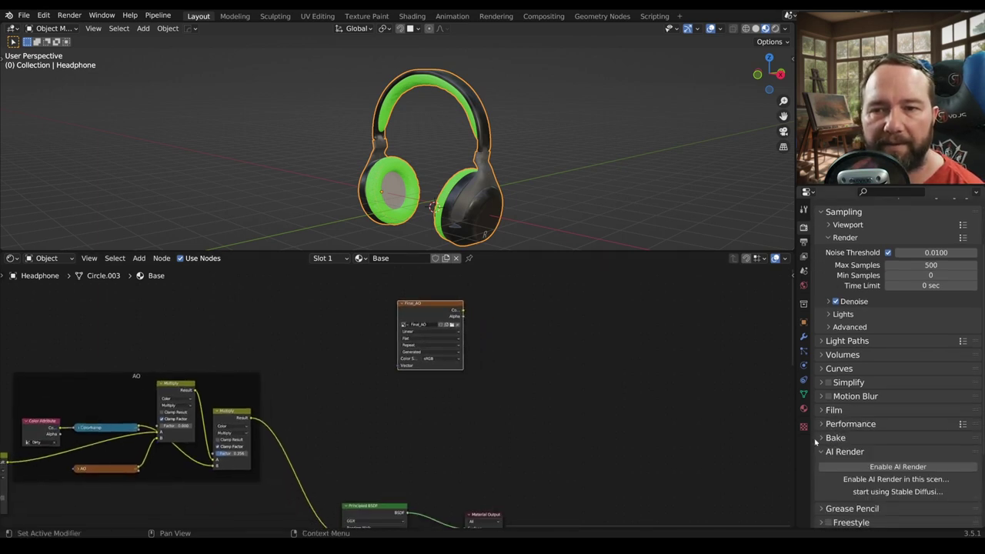
pyautogui.click(820, 437)
pyautogui.scroll(-5, 895, 398)
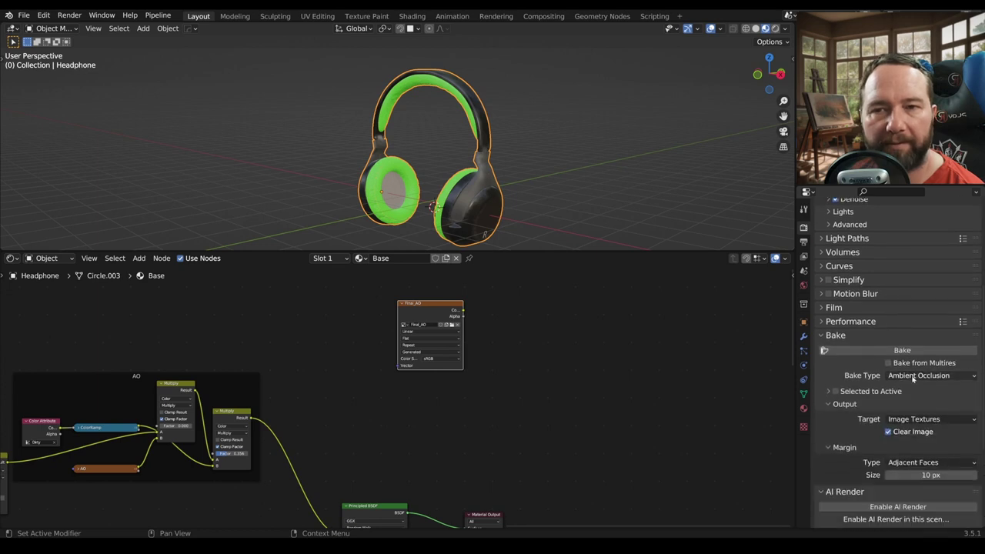
pyautogui.scroll(-3, 896, 409)
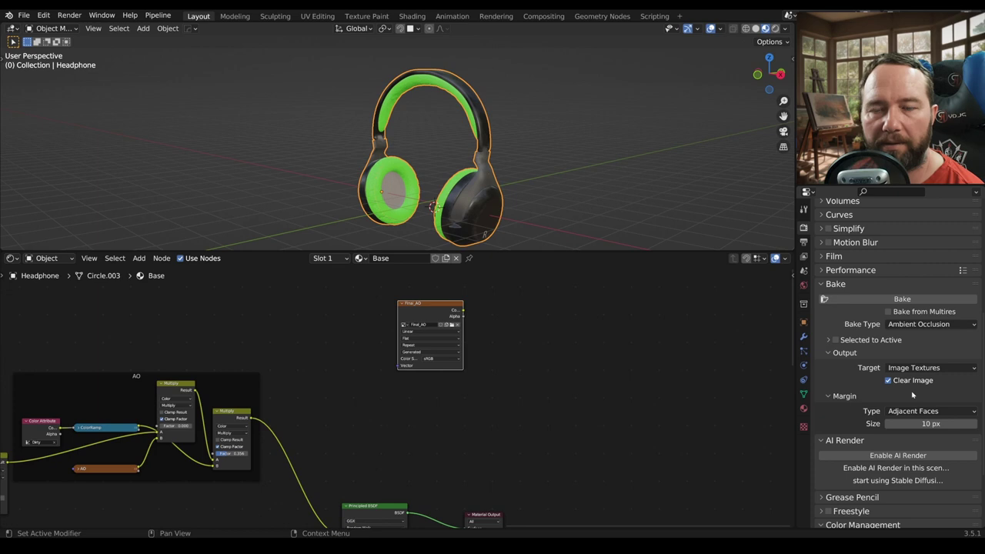
pyautogui.scroll(-3, 912, 394)
pyautogui.scroll(3, 913, 395)
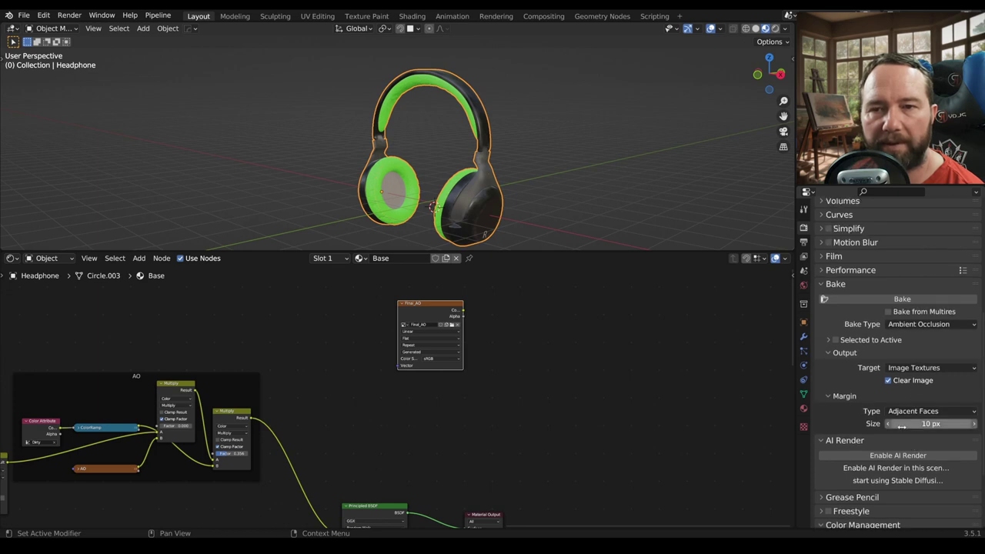
pyautogui.click(897, 301)
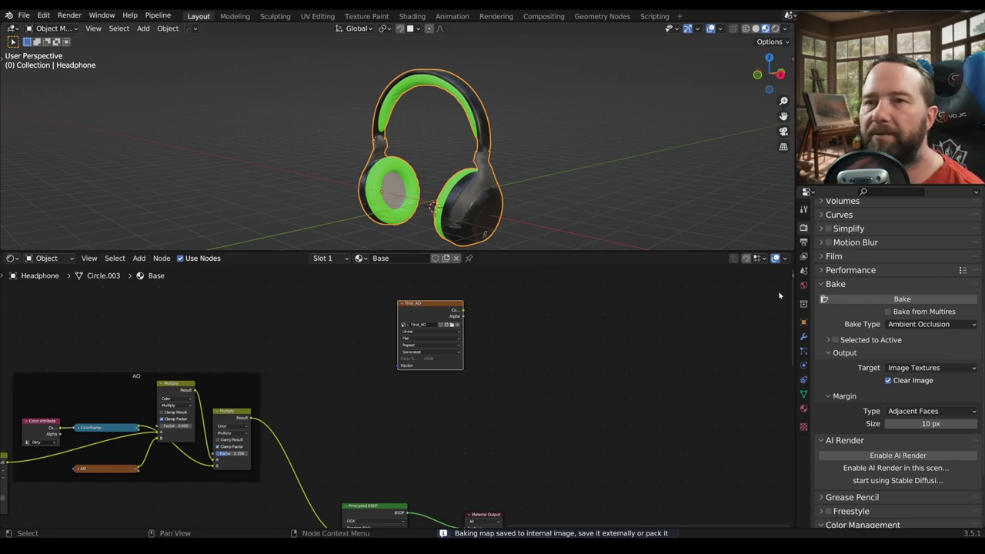
# - Split the node editor and turn the new right-hand area into an Image Editor
pyautogui.moveTo(792, 252); pyautogui.dragTo(591, 258)
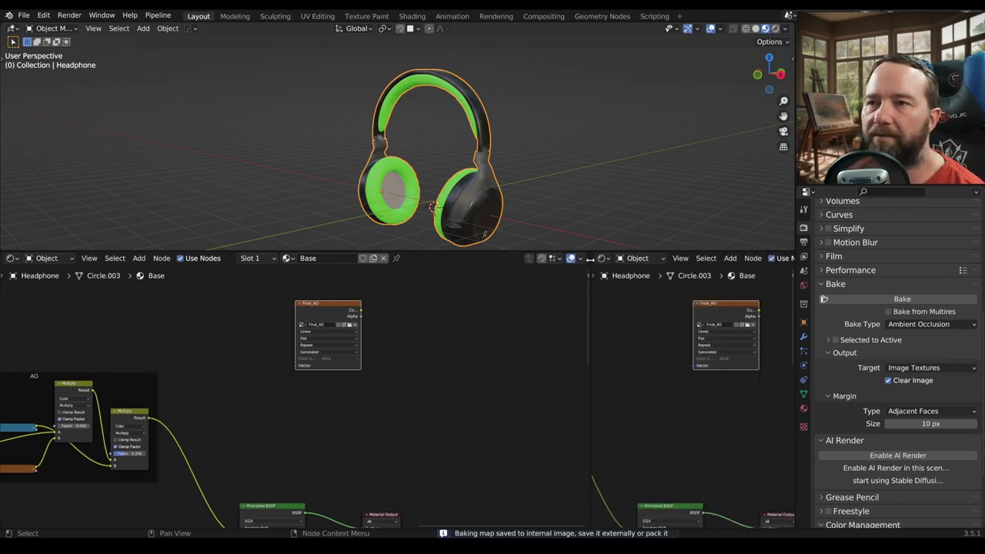
pyautogui.click(601, 258)
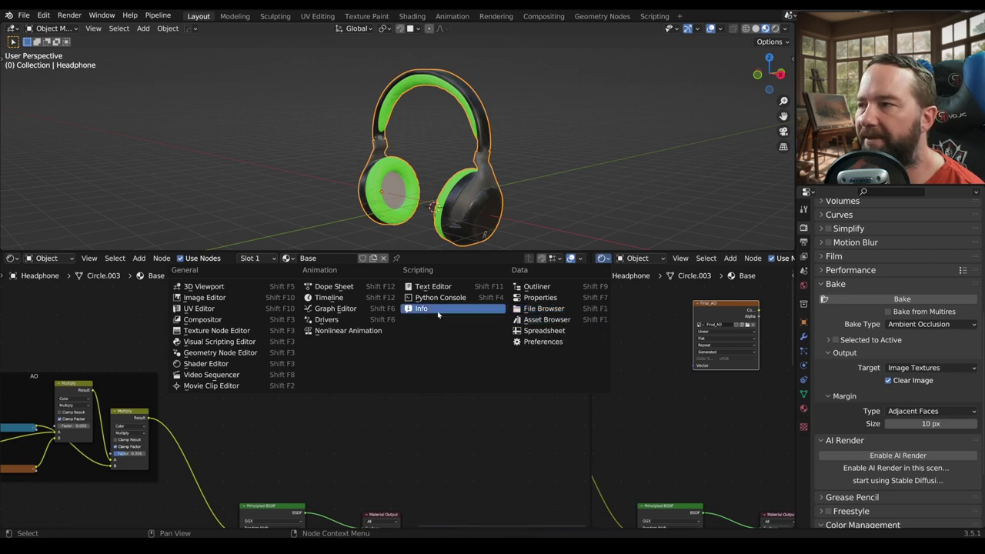
pyautogui.click(204, 297)
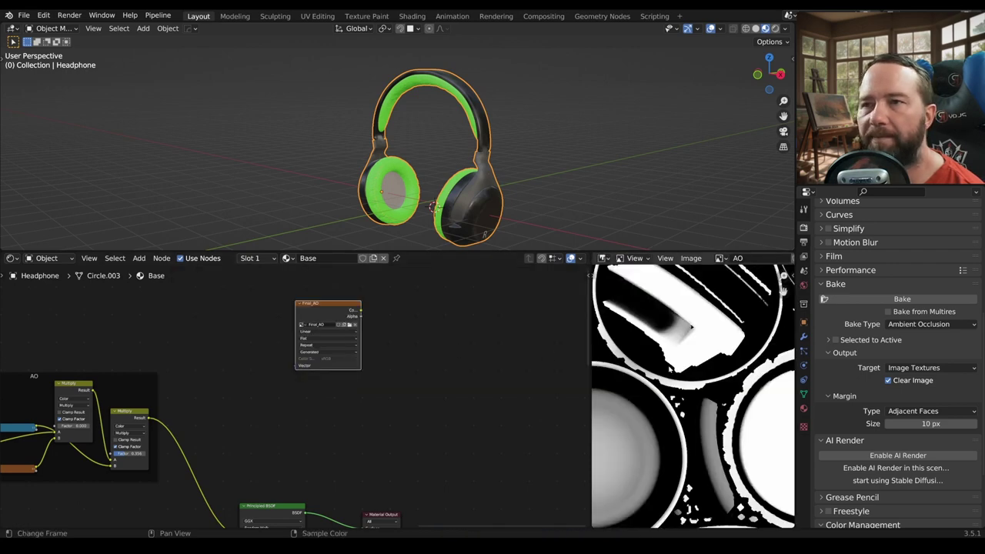
pyautogui.scroll(-5, 702, 369)
pyautogui.moveTo(783, 290); pyautogui.dragTo(831, 287)
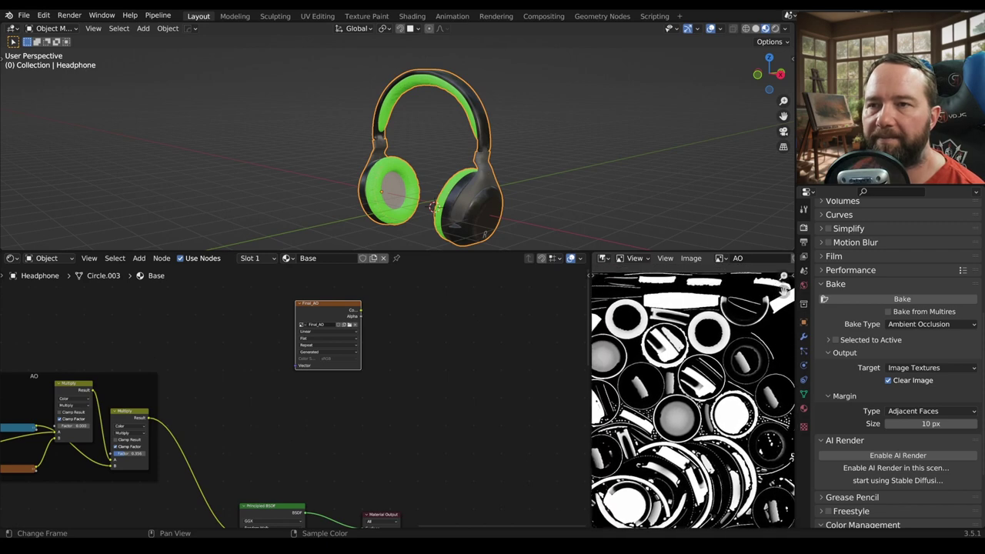
pyautogui.moveTo(783, 291); pyautogui.dragTo(761, 308)
# - Move the Final_AO node toward the AO frame and link its Color to Multiply
pyautogui.moveTo(326, 424); pyautogui.dragTo(477, 397, button='middle')
pyautogui.moveTo(482, 289); pyautogui.dragTo(423, 347)
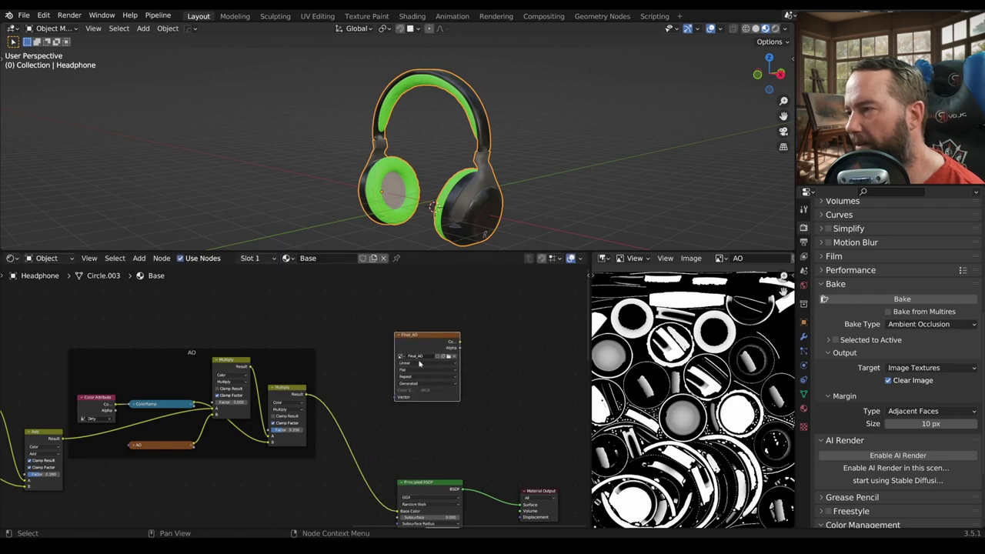
pyautogui.moveTo(344, 406); pyautogui.dragTo(374, 412, button='middle')
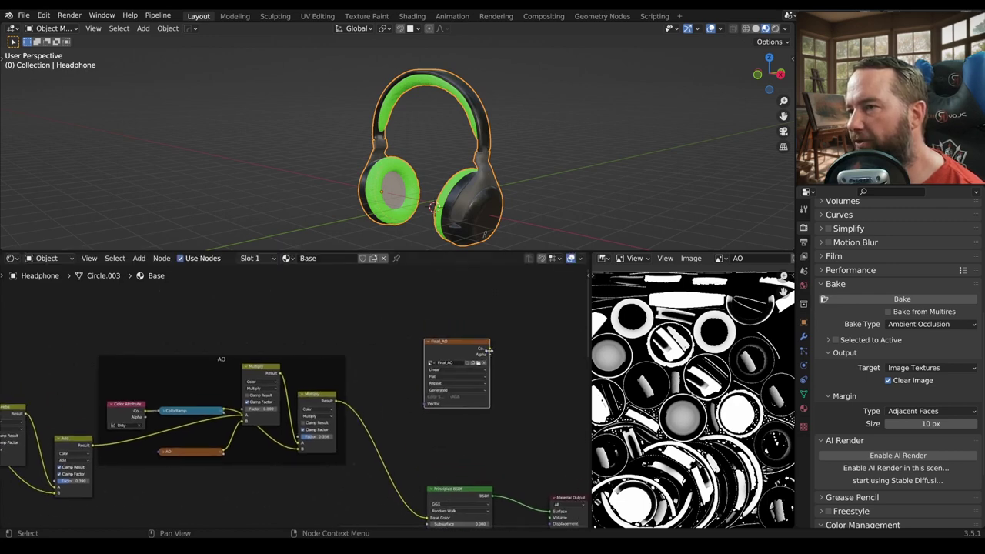
pyautogui.moveTo(489, 351); pyautogui.dragTo(246, 420)
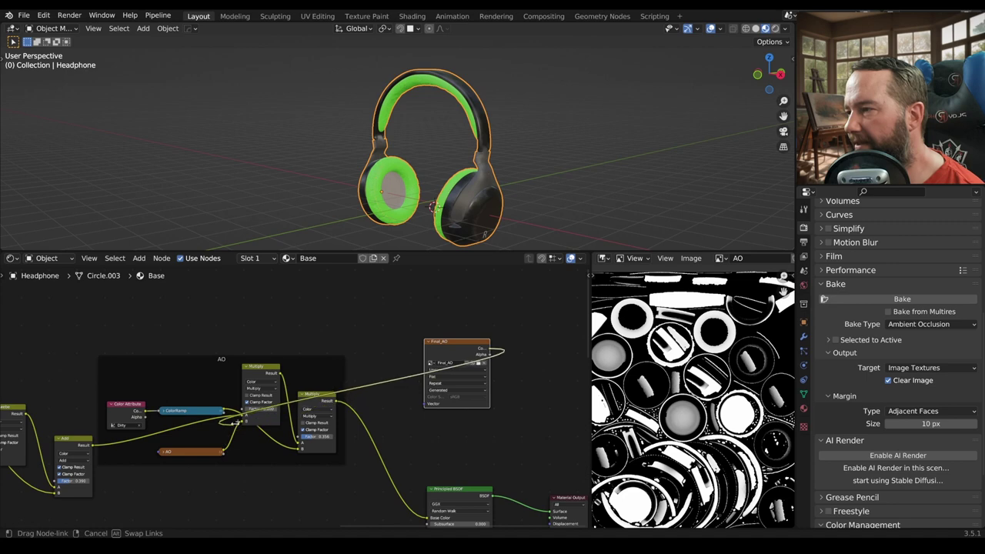
# - Show Final_AO in the Image Editor and begin saving it as an image file
pyautogui.click(691, 259)
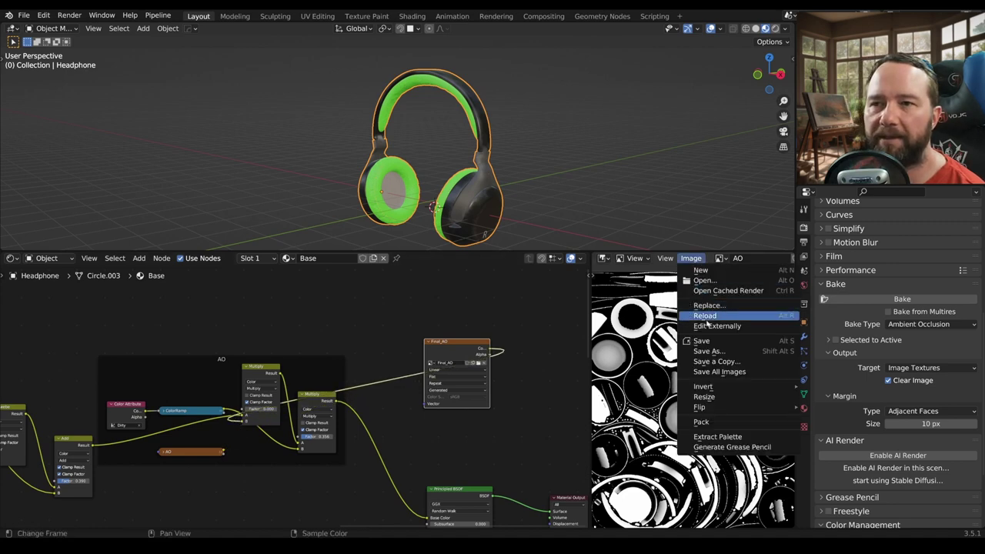
pyautogui.click(697, 326)
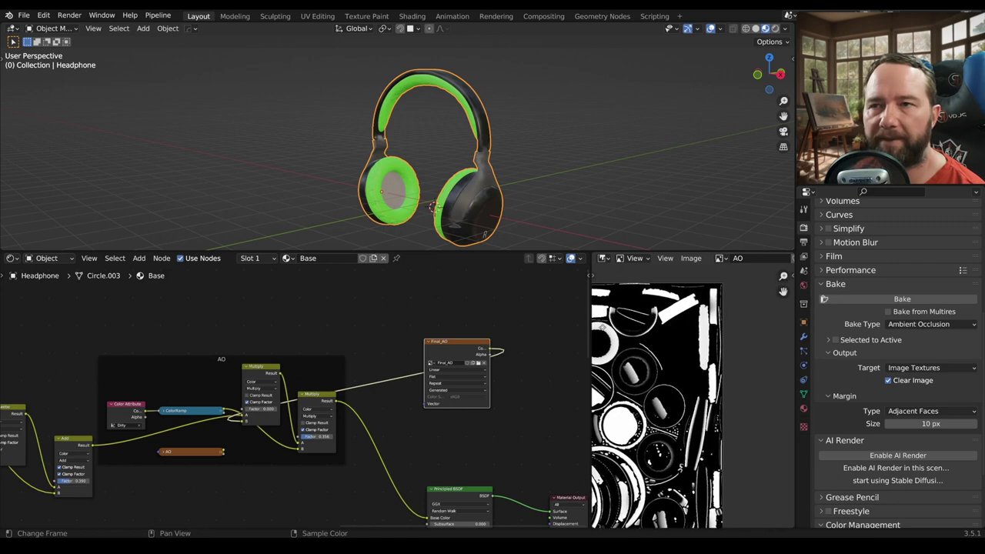
pyautogui.click(722, 259)
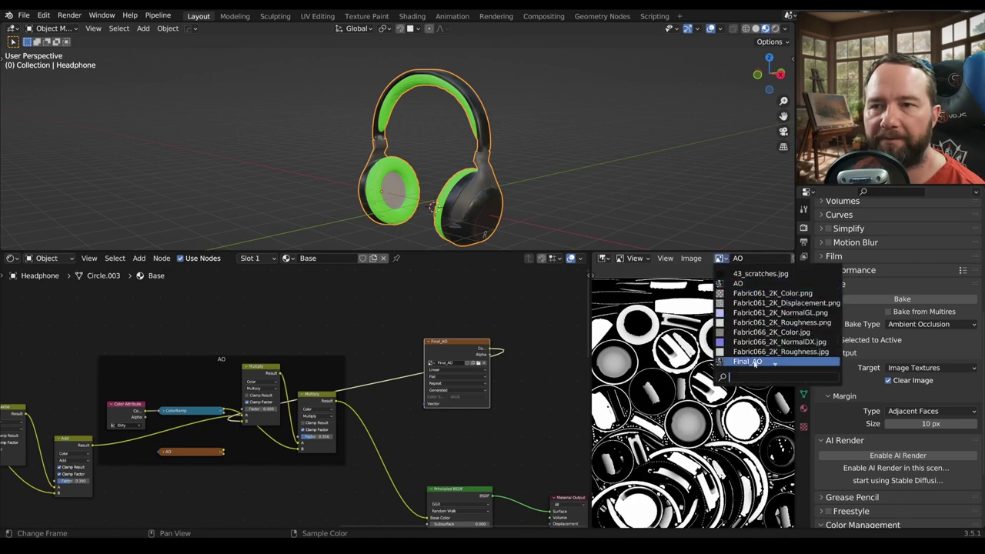
pyautogui.click(754, 362)
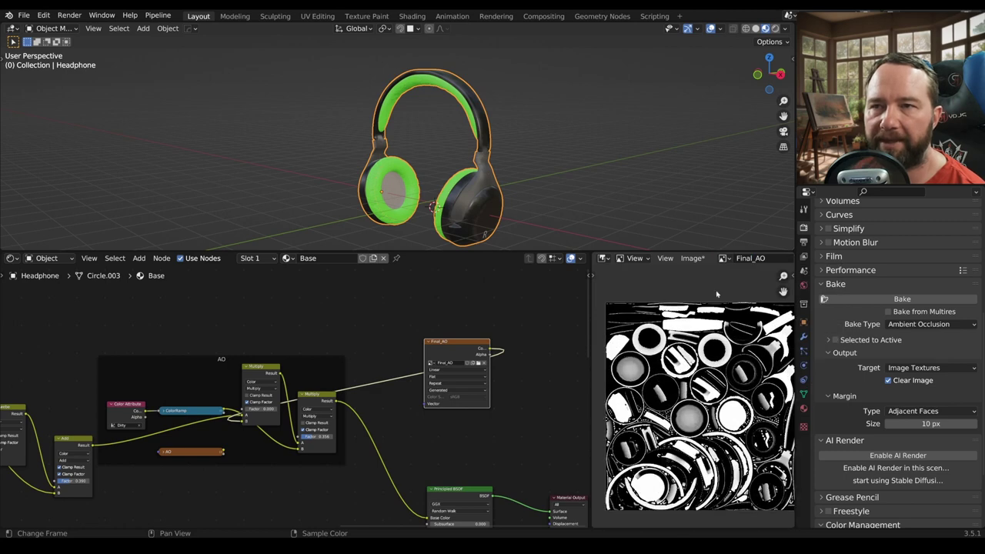
pyautogui.click(693, 261)
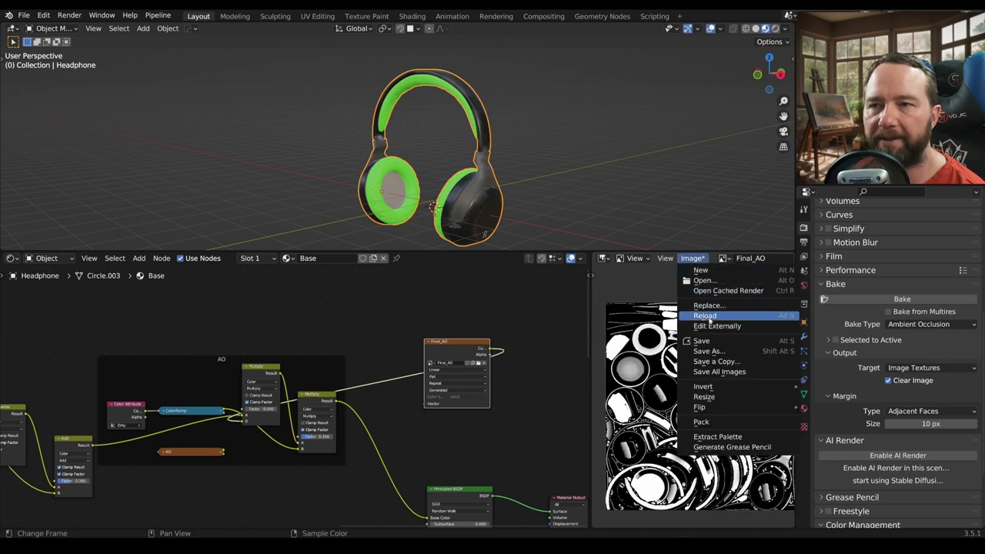
pyautogui.click(689, 359)
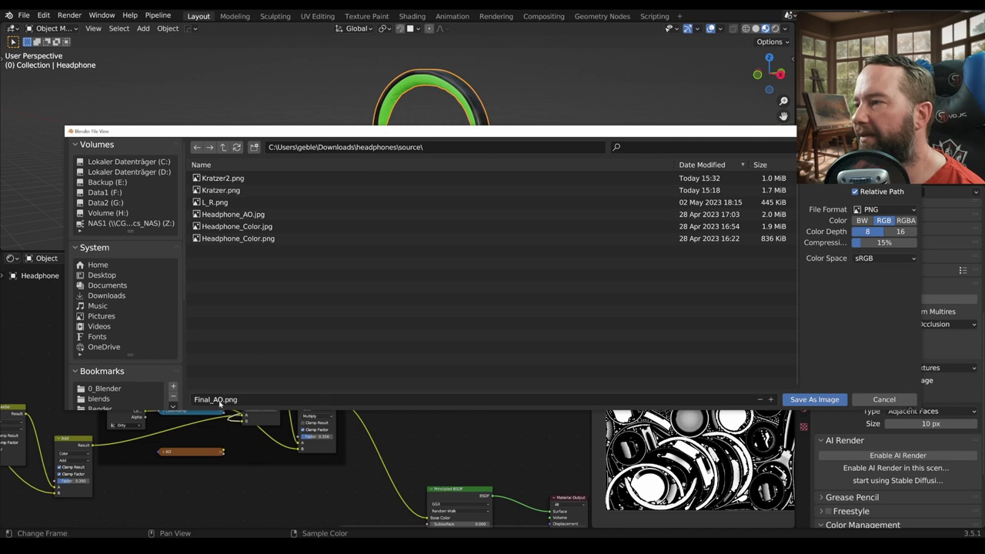
# - Switch the file format from PNG to JPEG and save the AO bake as Final_AO.jpg
pyautogui.click(893, 209)
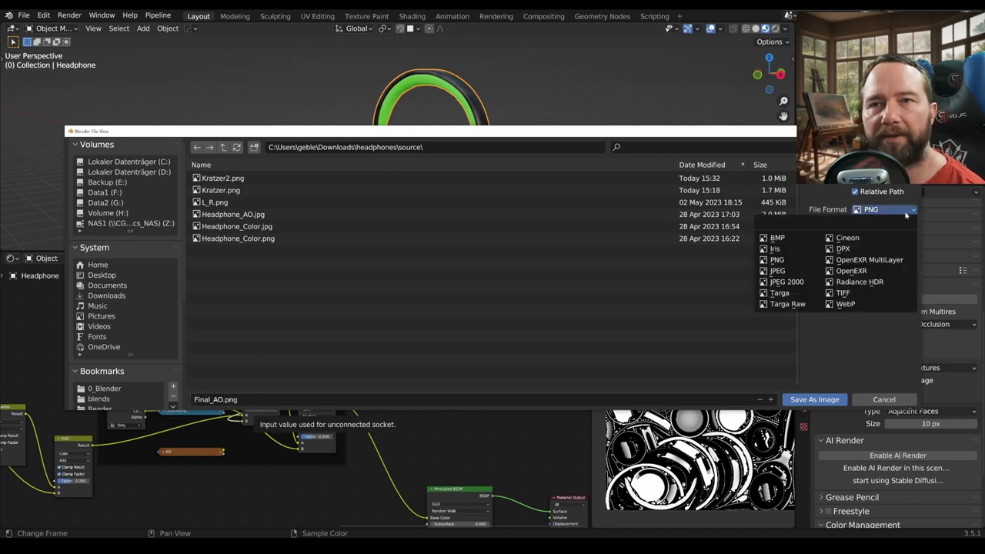
pyautogui.click(800, 272)
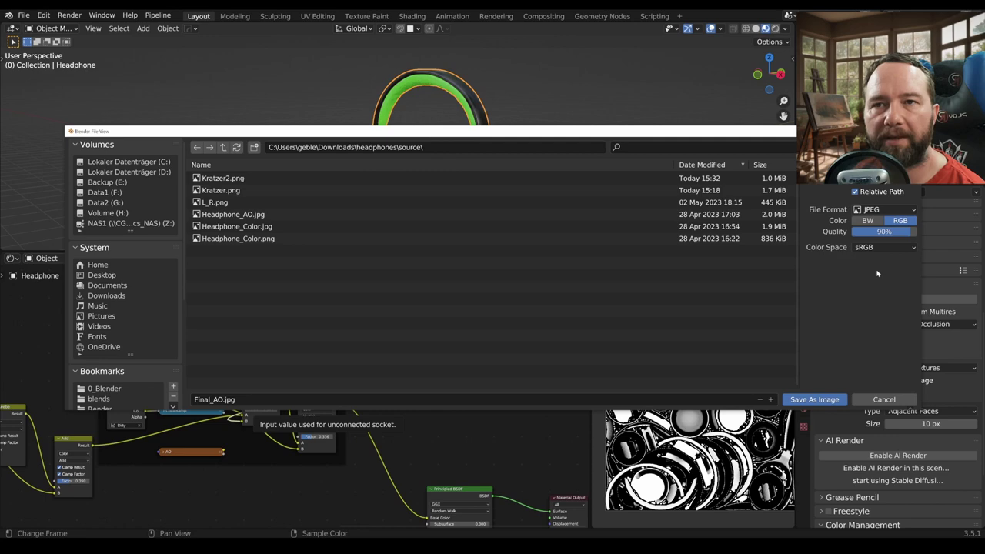
pyautogui.click(814, 399)
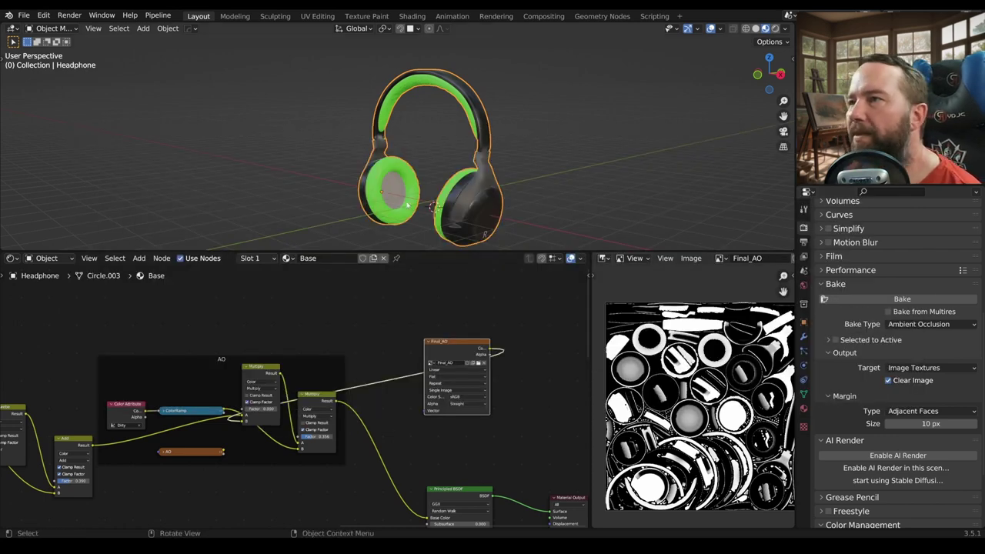
# - Nudge the Multiply node's factor and orbit the viewport to a front view of the headphone
pyautogui.scroll(2, 400, 223)
pyautogui.scroll(2, 401, 223)
pyautogui.scroll(2, 401, 224)
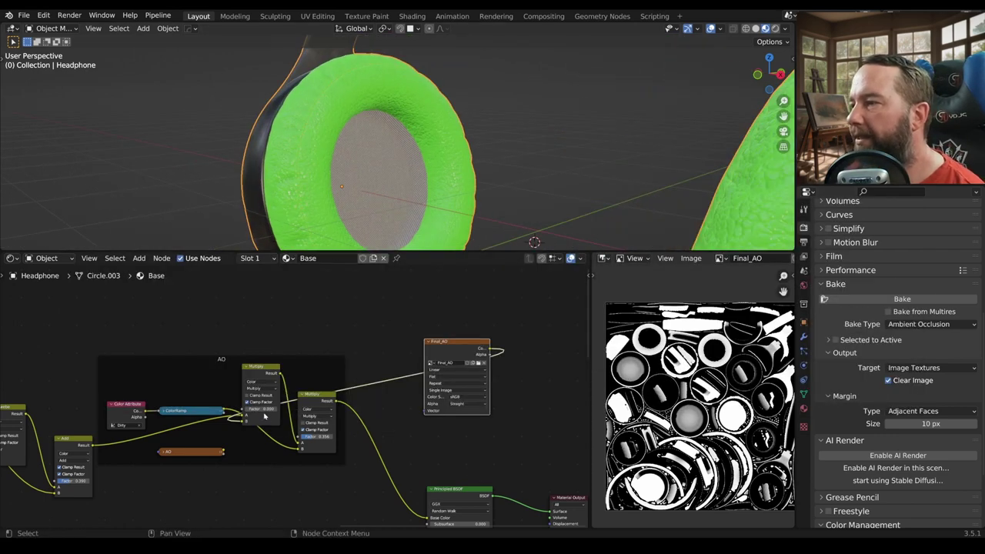
pyautogui.moveTo(256, 414); pyautogui.dragTo(270, 413)
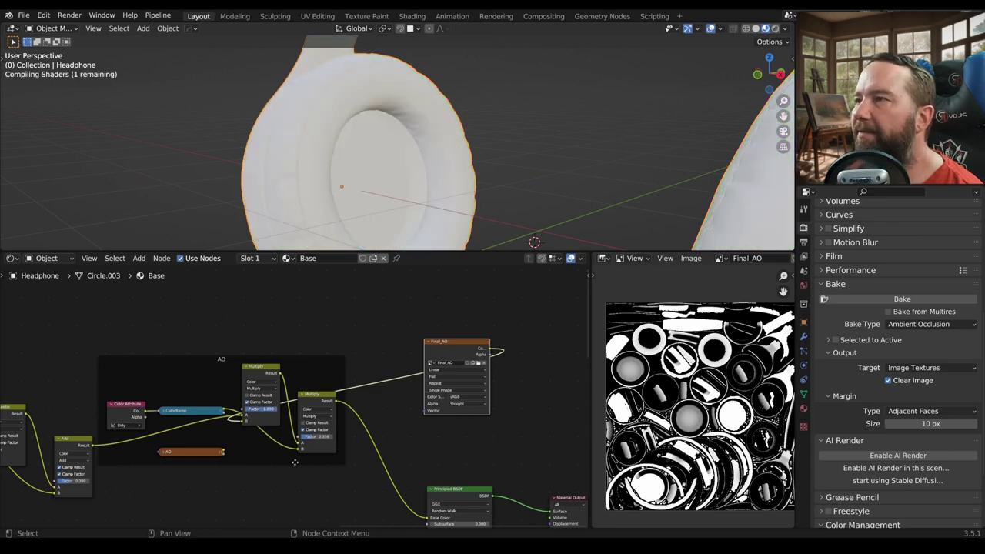
pyautogui.moveTo(352, 200)
pyautogui.mouseDown(button='middle')
pyautogui.moveTo(378, 160)
pyautogui.moveTo(378, 228)
pyautogui.mouseUp(button='middle')
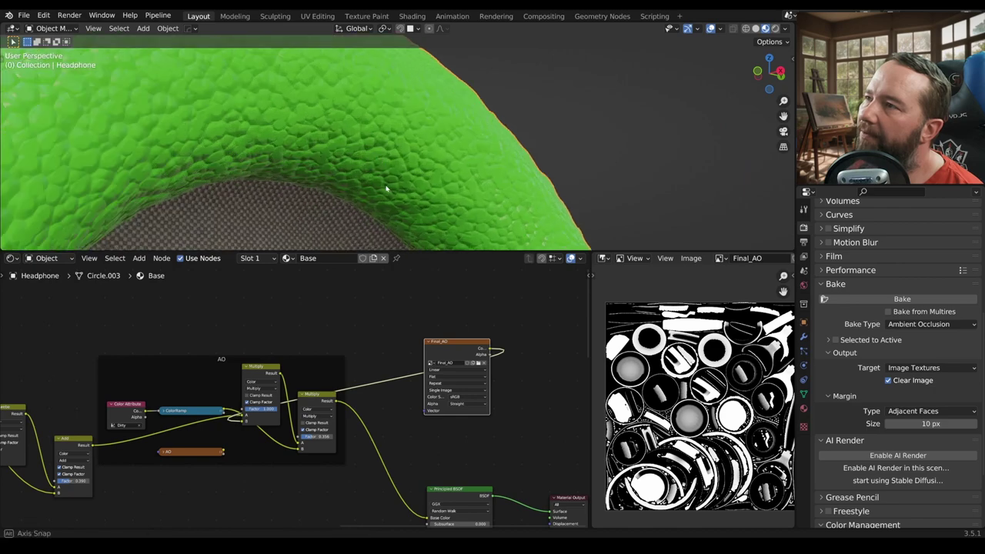
pyautogui.scroll(-3, 418, 203)
pyautogui.scroll(-3, 418, 202)
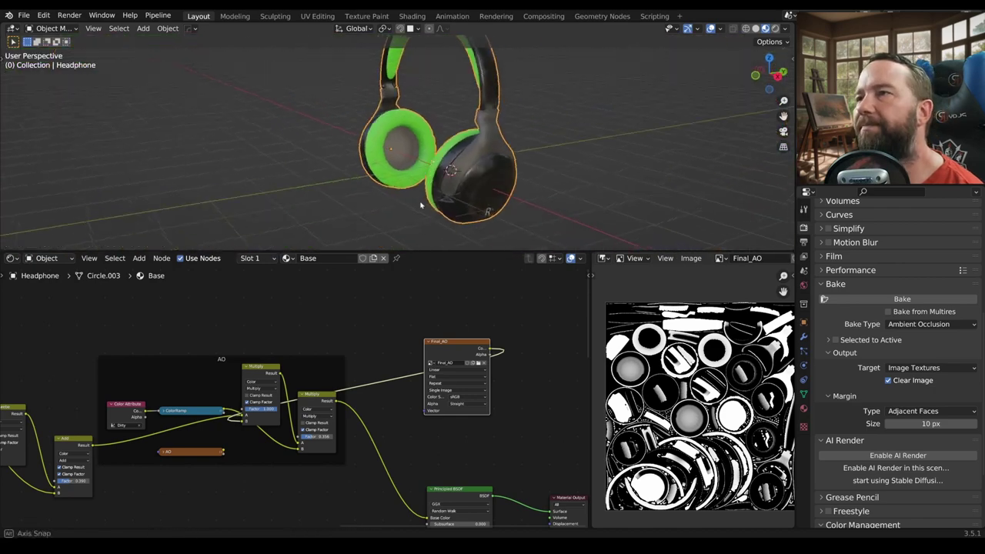
pyautogui.moveTo(418, 202)
pyautogui.keyDown('alt'); pyautogui.mouseDown(button='middle')
pyautogui.moveTo(395, 199)
pyautogui.moveTo(436, 194)
pyautogui.mouseUp(button='middle'); pyautogui.keyUp('alt')
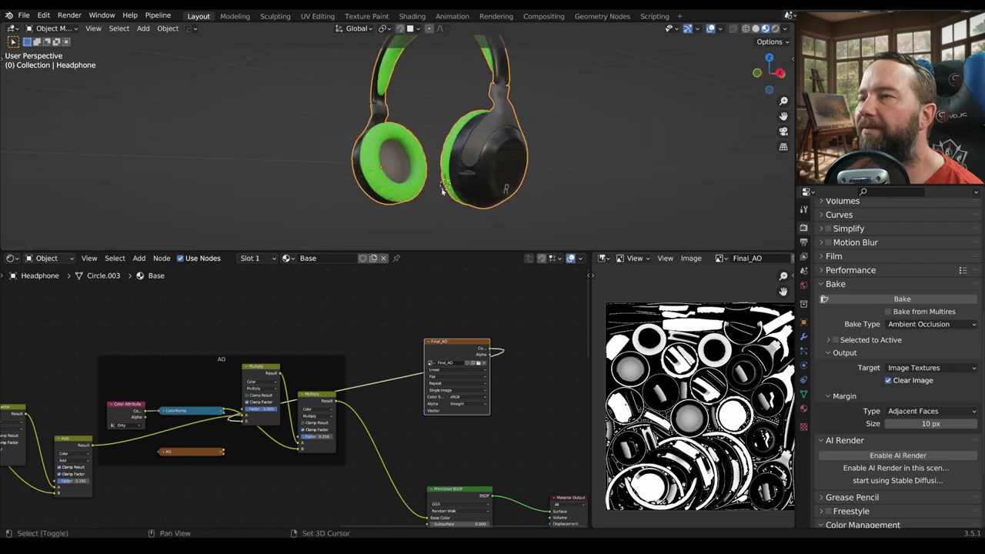
pyautogui.moveTo(436, 194); pyautogui.dragTo(431, 208, button='middle')
pyautogui.scroll(-1, 479, 449)
# - Move the Final_AO image node further right in the material node tree
pyautogui.moveTo(400, 394); pyautogui.dragTo(381, 376, button='middle')
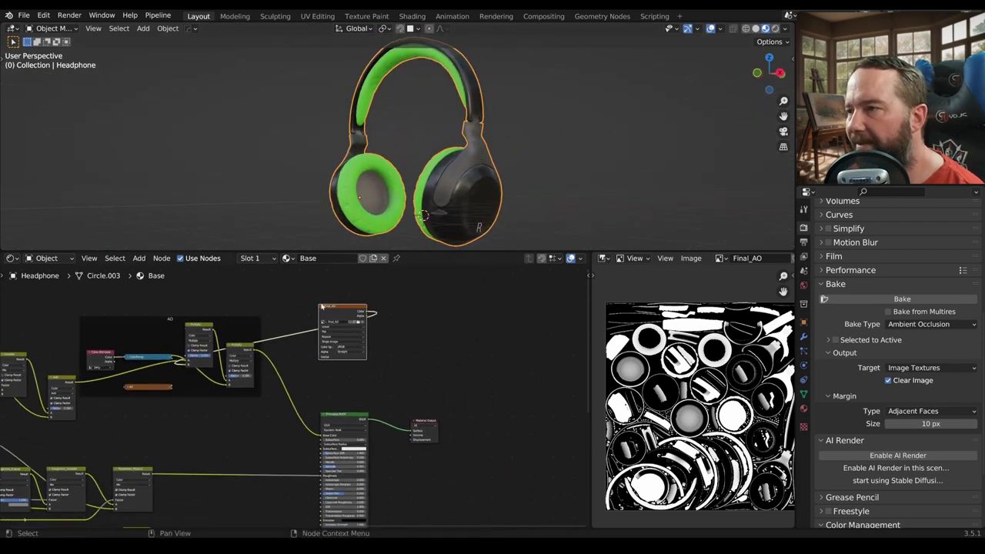
pyautogui.moveTo(340, 309); pyautogui.dragTo(470, 290)
pyautogui.moveTo(477, 364); pyautogui.dragTo(373, 387, button='middle')
pyautogui.scroll(1, 373, 388)
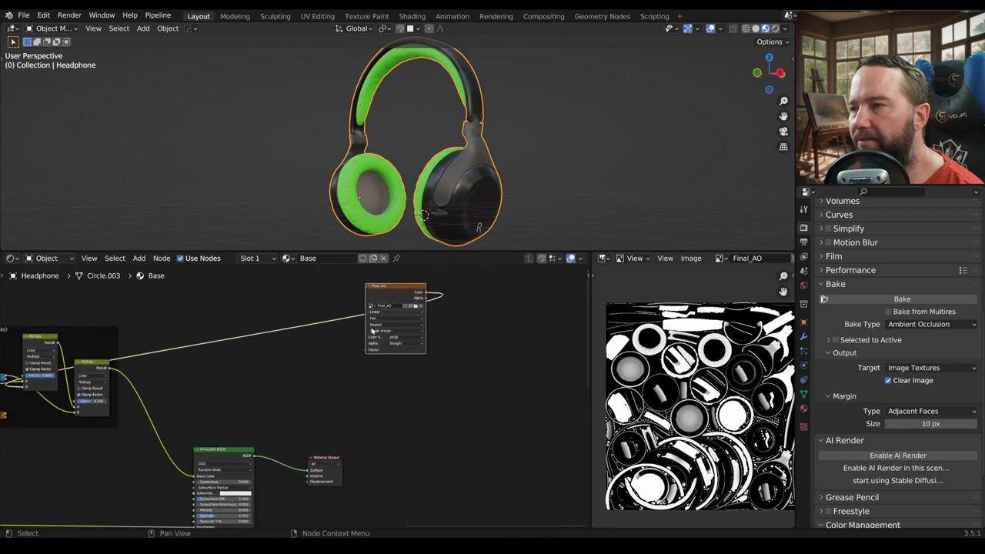
pyautogui.scroll(1, 374, 392)
pyautogui.moveTo(387, 430); pyautogui.dragTo(365, 436, button='middle')
# - Add an Image Texture node and place it below Final_AO
pyautogui.hotkey('shift', 'a')
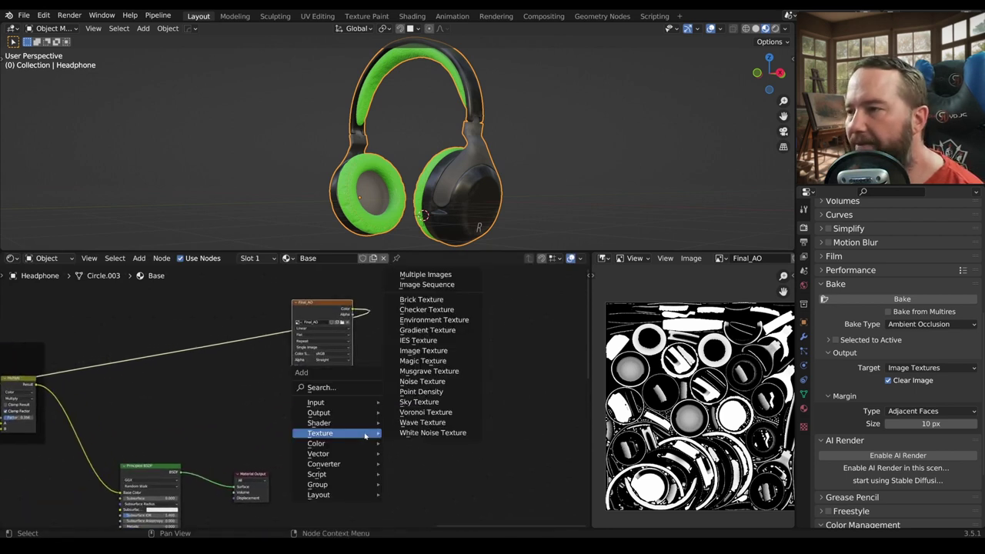
pyautogui.click(423, 350)
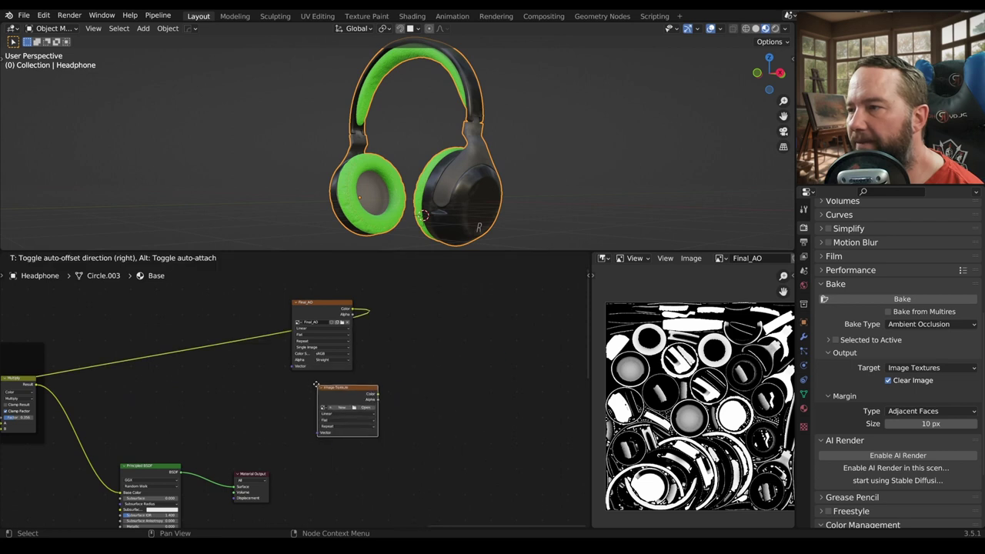
pyautogui.click(308, 387)
# - Create a new 4096 px image named Final_Albedo in the new texture node
pyautogui.scroll(2, 307, 387)
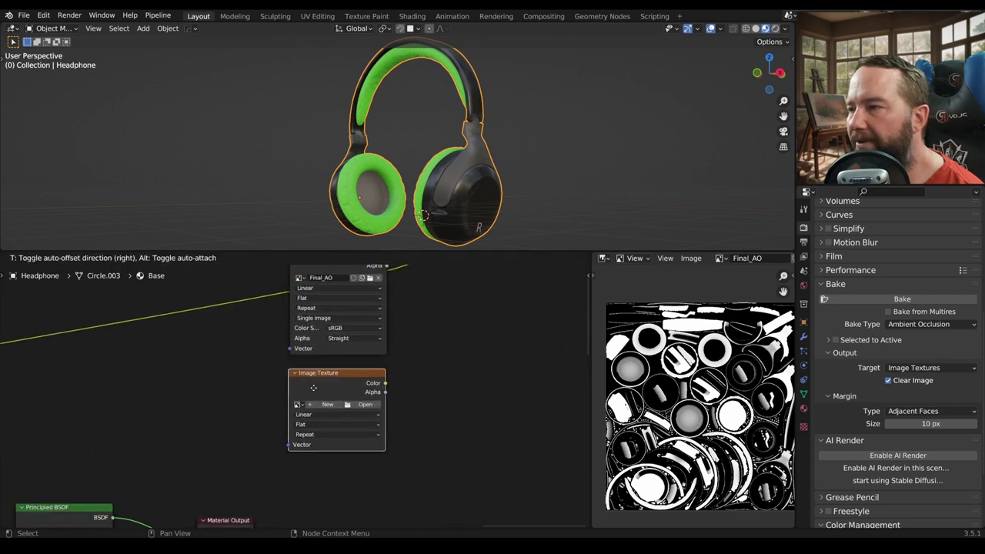
pyautogui.click(329, 403)
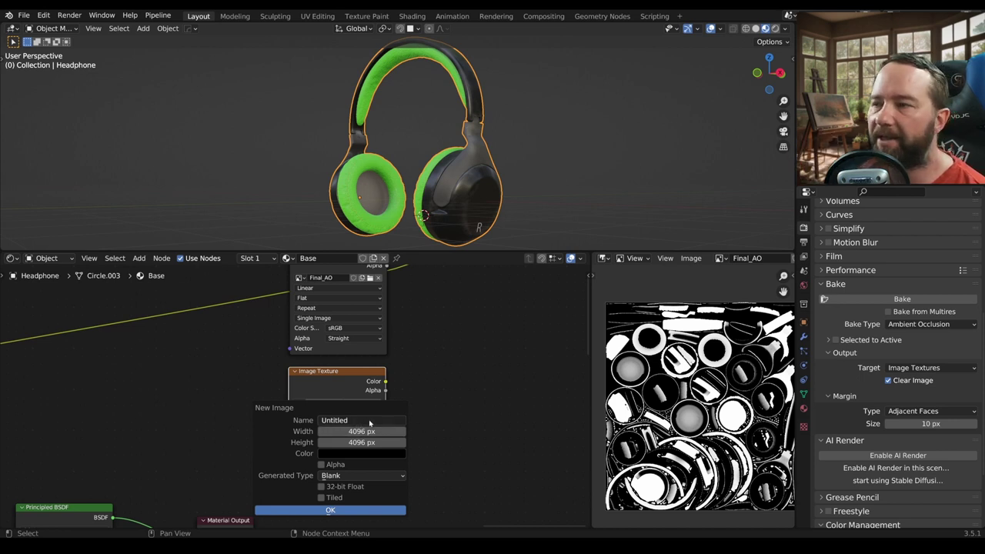
pyautogui.click(366, 421)
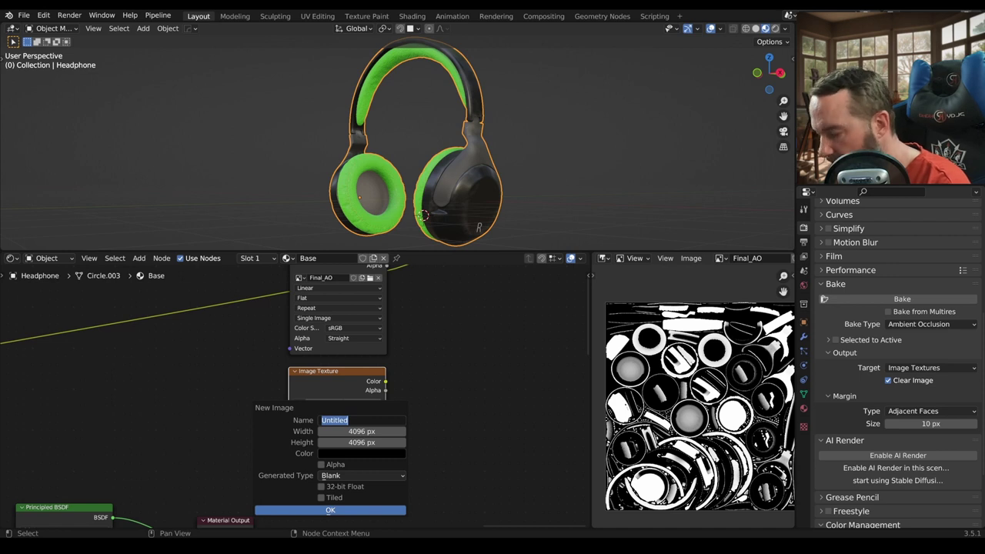
pyautogui.write('Final')
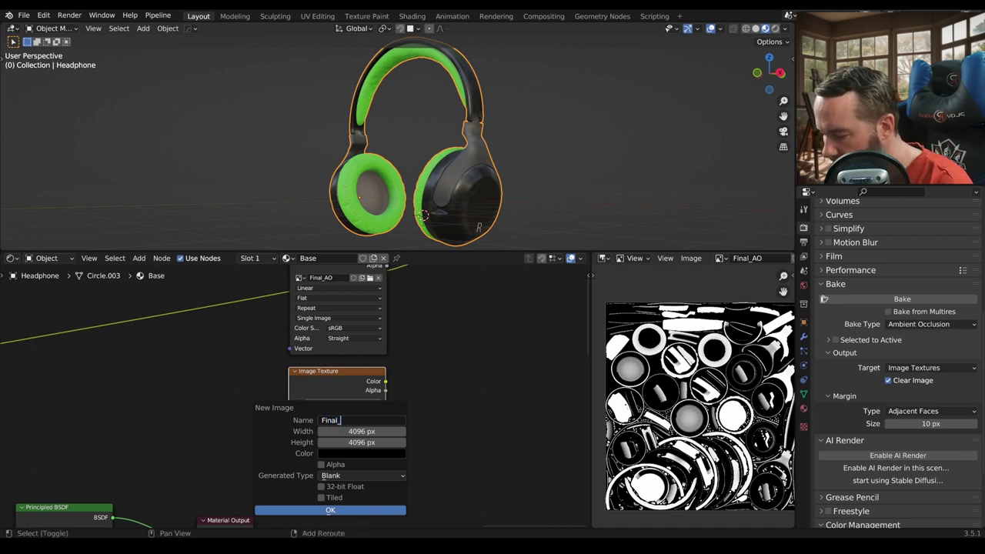
pyautogui.write('_Co')
pyautogui.press('BackSpace')
pyautogui.press('BackSpace')
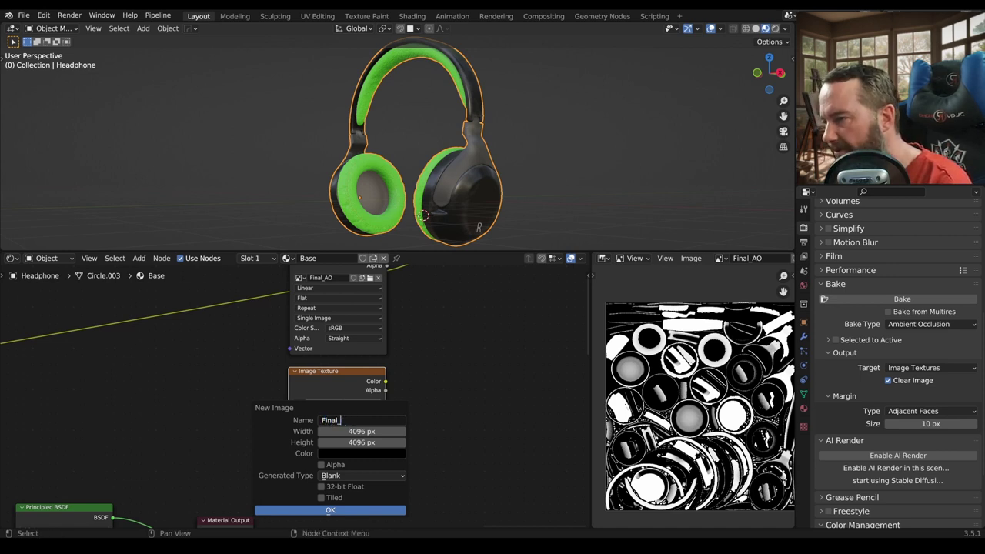
pyautogui.write('Alb')
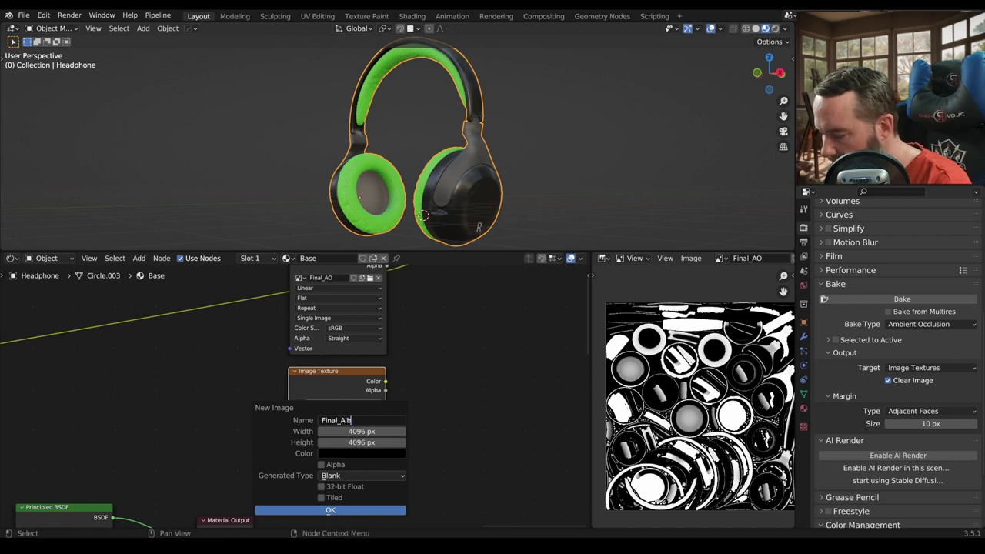
pyautogui.write('edo')
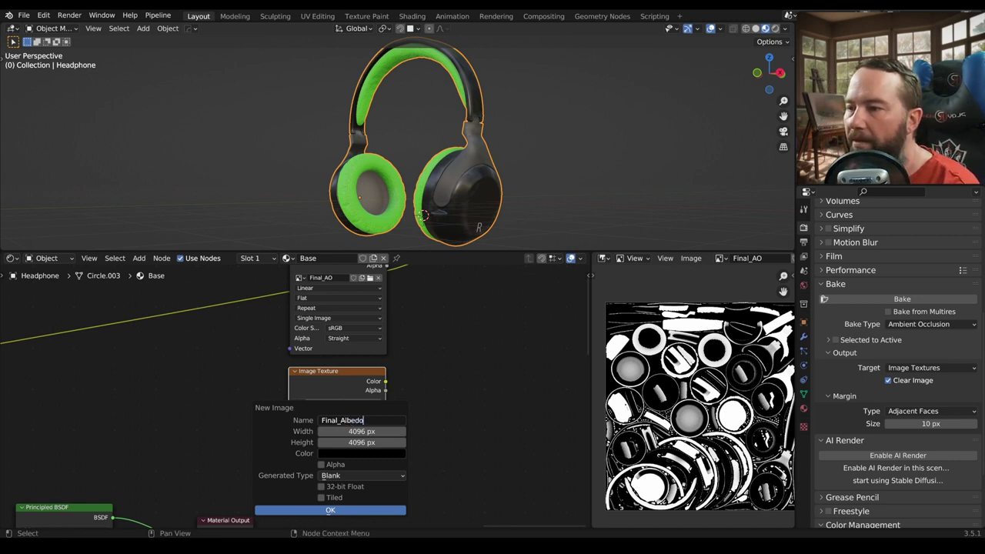
pyautogui.press('Return')
pyautogui.press('Return')
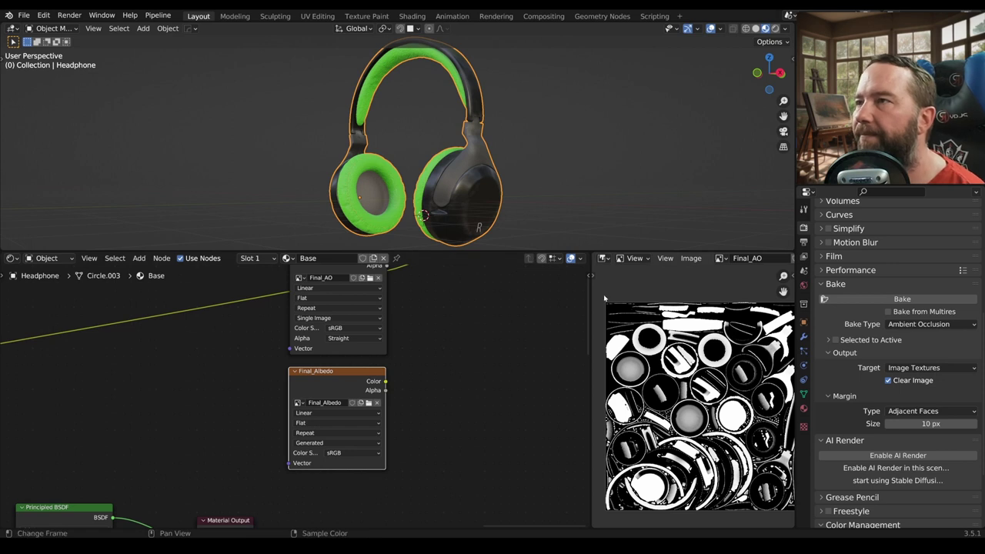
pyautogui.scroll(-2, 467, 398)
pyautogui.moveTo(255, 460)
pyautogui.mouseDown(button='middle')
pyautogui.moveTo(396, 422)
pyautogui.moveTo(424, 393)
pyautogui.moveTo(496, 388)
pyautogui.mouseUp(button='middle')
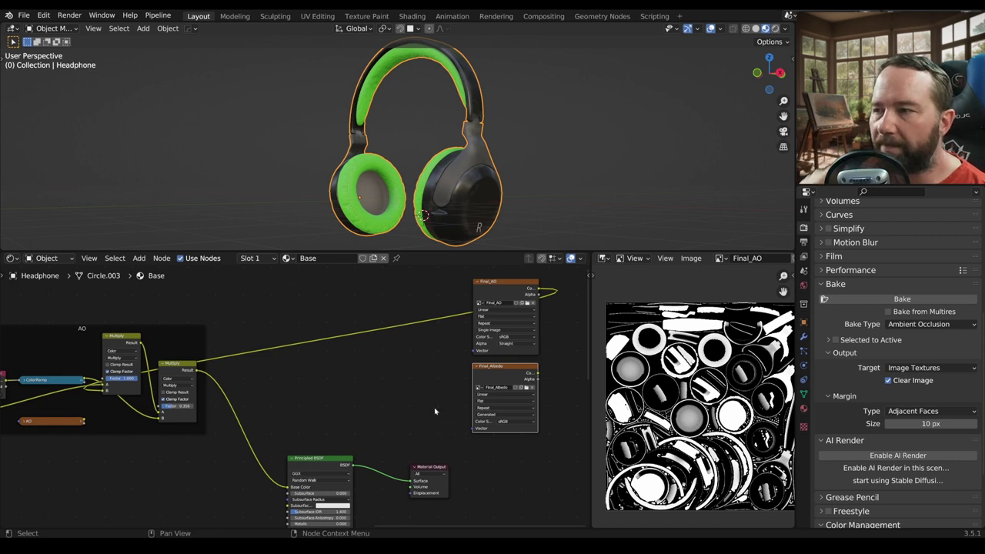
pyautogui.moveTo(438, 440); pyautogui.dragTo(408, 314, button='middle')
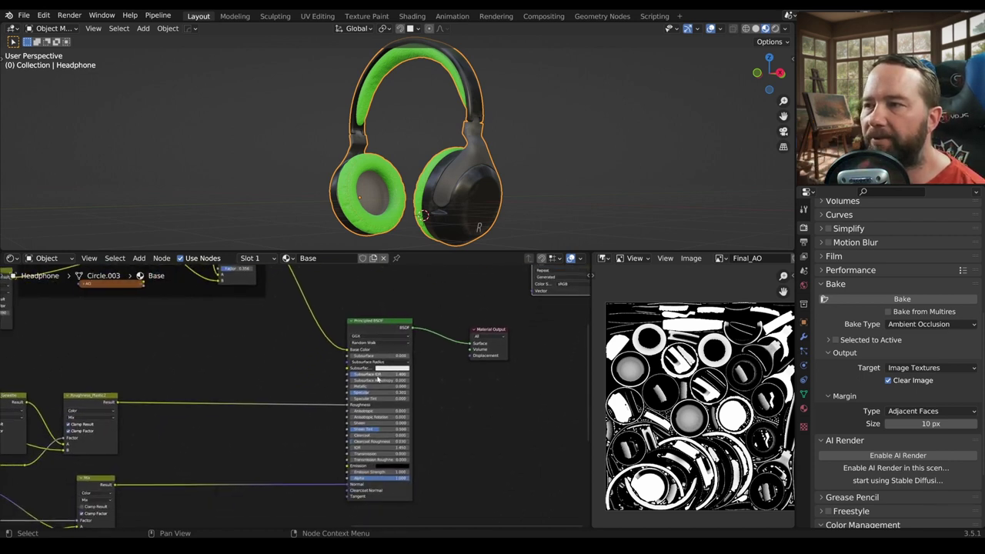
pyautogui.moveTo(360, 360); pyautogui.dragTo(365, 444, button='middle')
pyautogui.scroll(-1, 364, 443)
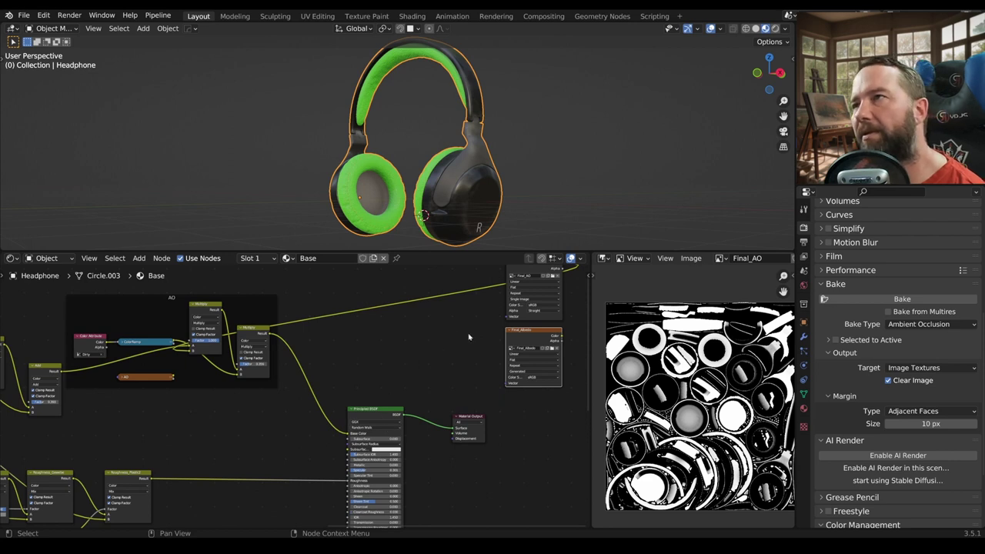
pyautogui.moveTo(472, 336); pyautogui.dragTo(432, 378, button='middle')
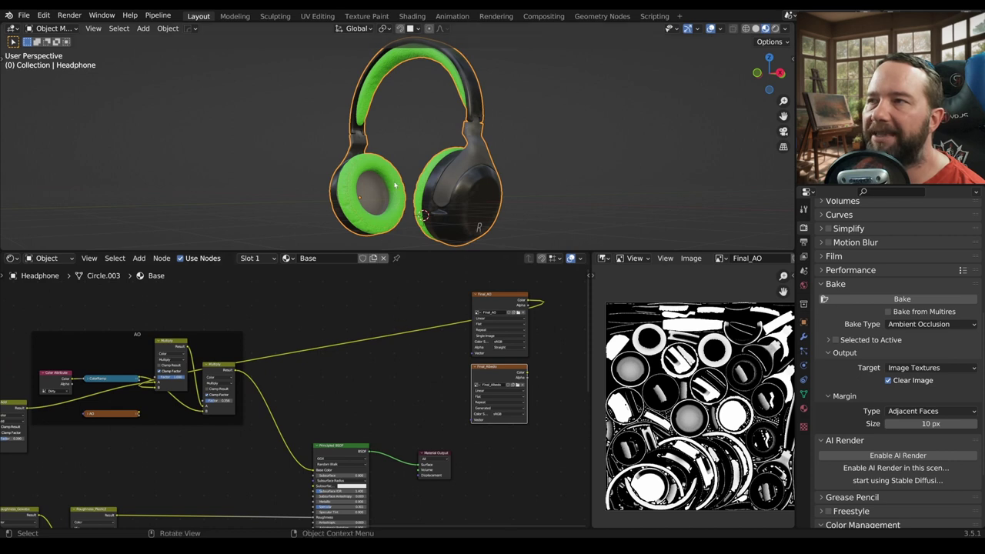
pyautogui.moveTo(394, 185); pyautogui.dragTo(398, 183, button='middle')
pyautogui.scroll(5, 398, 182)
pyautogui.scroll(-5, 398, 182)
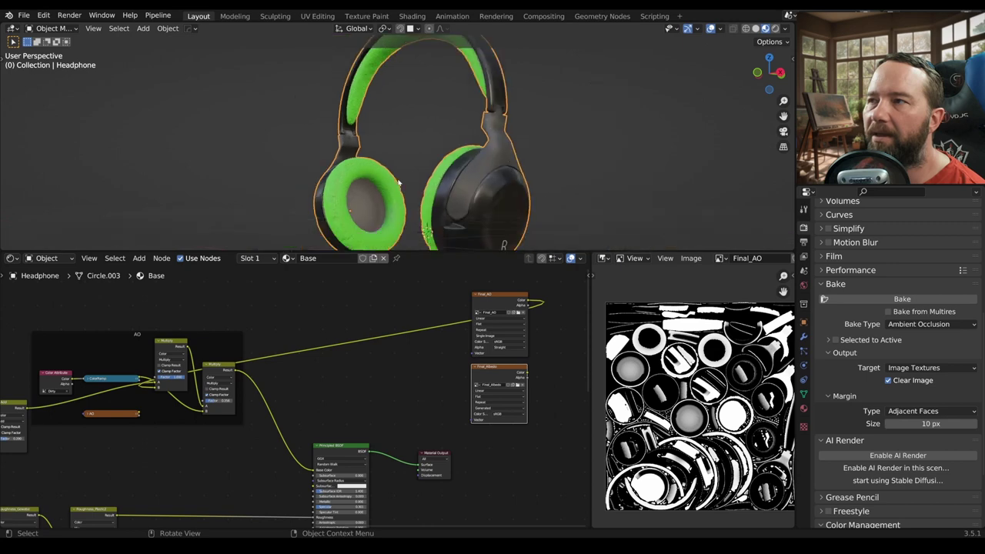
pyautogui.moveTo(415, 179); pyautogui.dragTo(420, 187, button='middle')
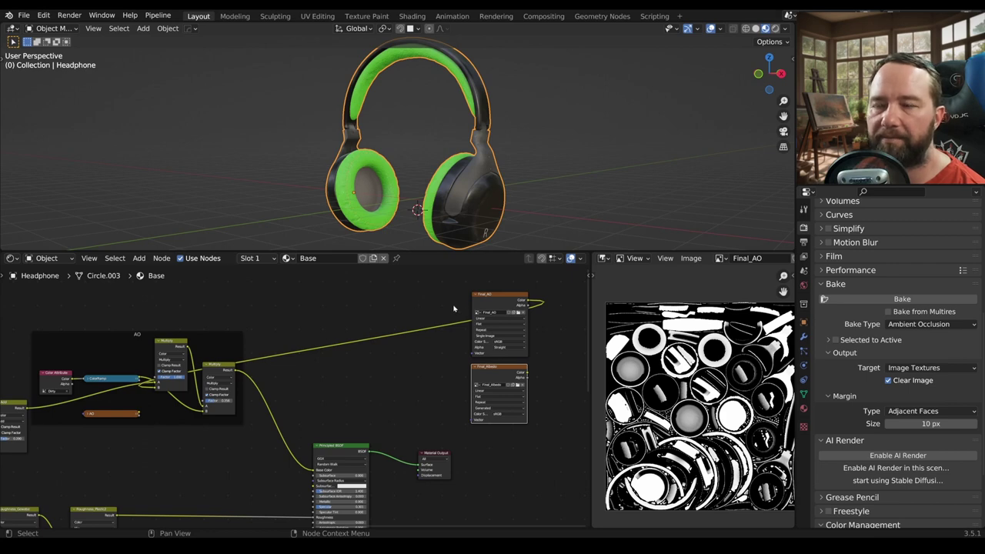
pyautogui.moveTo(442, 340); pyautogui.dragTo(396, 332, button='middle')
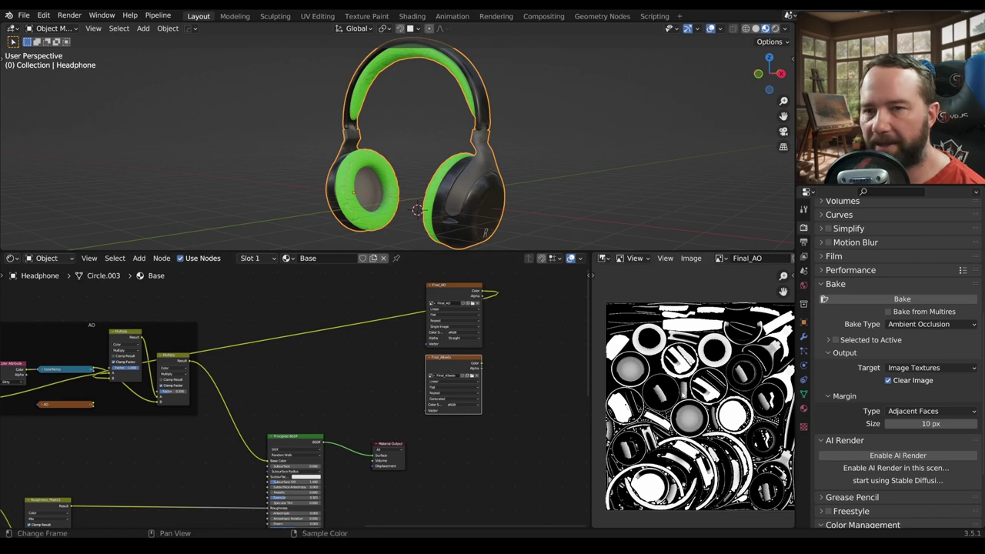
# - Set the bake type to Diffuse and bake into the Final_Albedo image
pyautogui.click(911, 325)
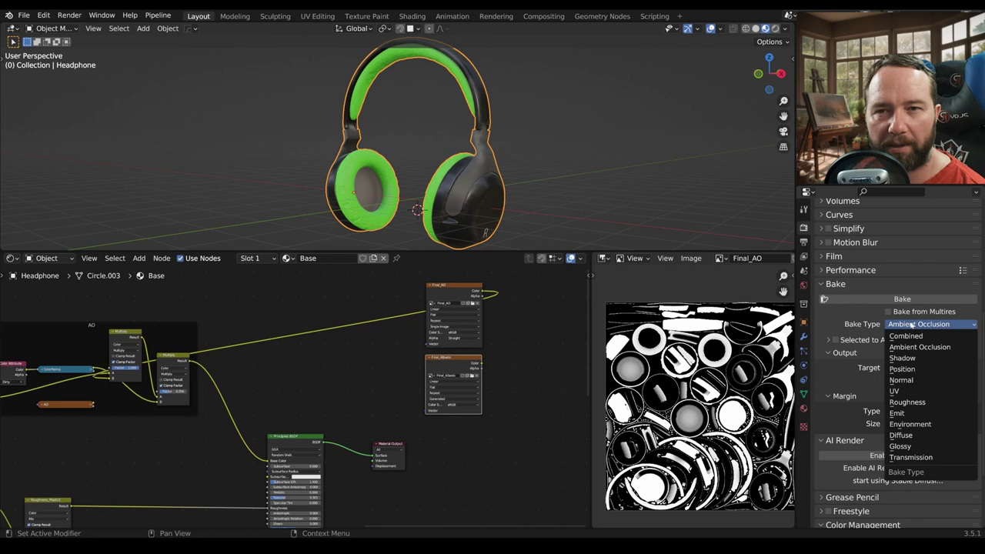
pyautogui.click(916, 435)
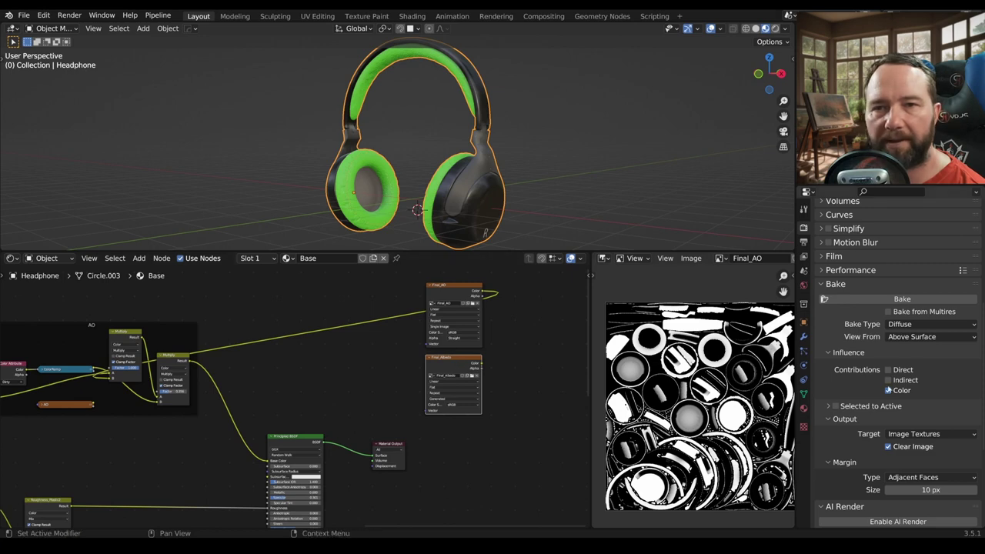
pyautogui.click(910, 301)
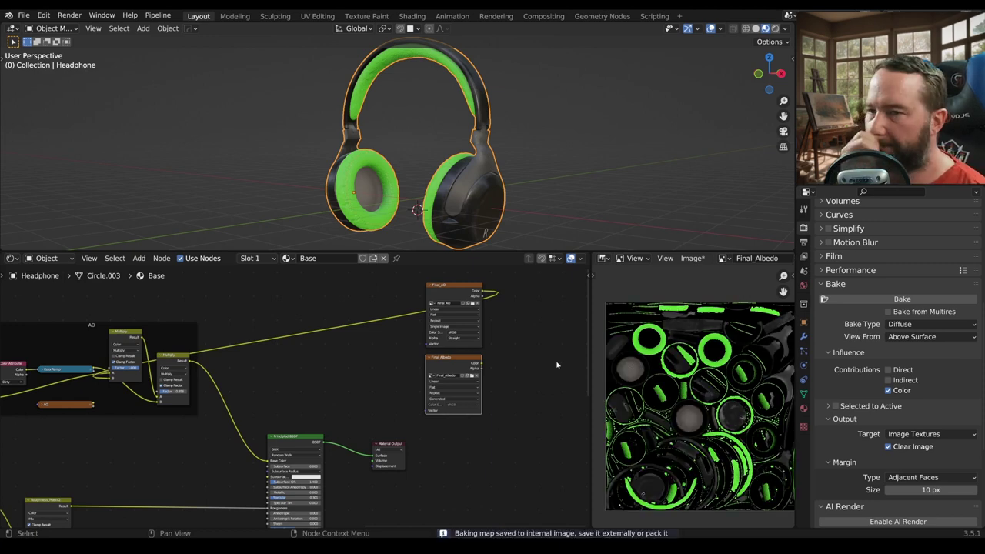
# - Zoom and pan around the baked albedo to inspect its green bands and cushion circles
pyautogui.scroll(5, 700, 421)
pyautogui.scroll(1, 699, 421)
pyautogui.scroll(1, 699, 421)
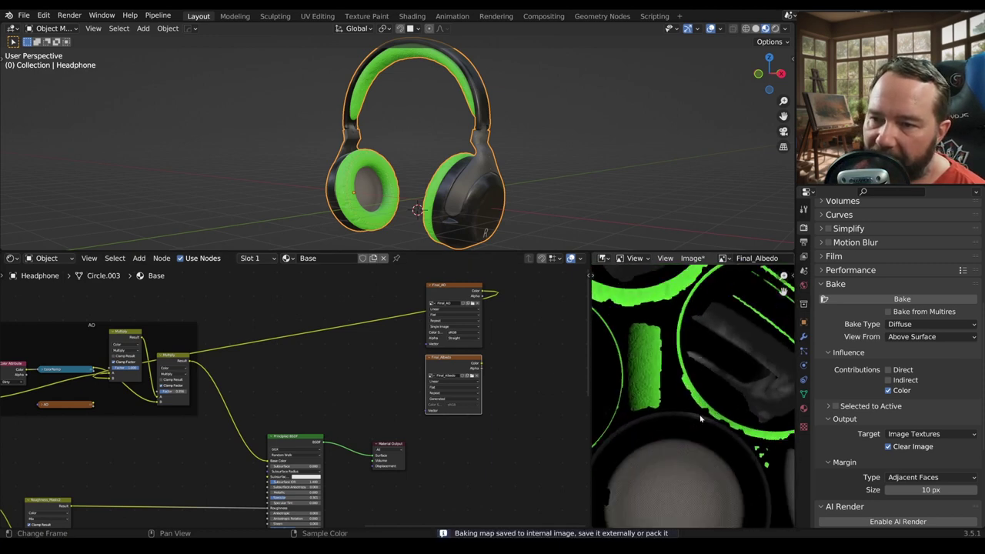
pyautogui.scroll(1, 700, 421)
pyautogui.moveTo(701, 421); pyautogui.dragTo(684, 335, button='middle')
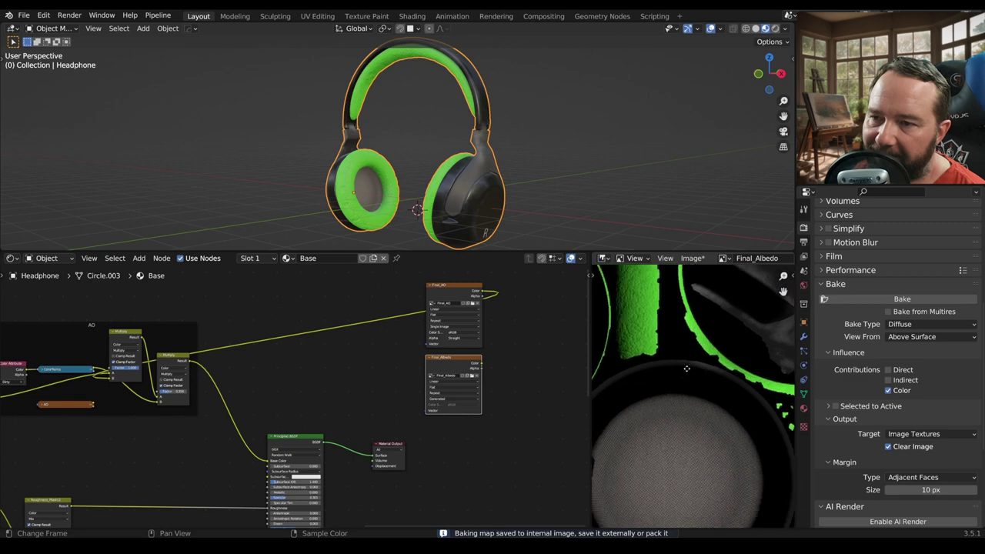
pyautogui.scroll(2, 684, 335)
pyautogui.scroll(1, 684, 335)
pyautogui.scroll(-3, 684, 335)
pyautogui.scroll(-2, 684, 335)
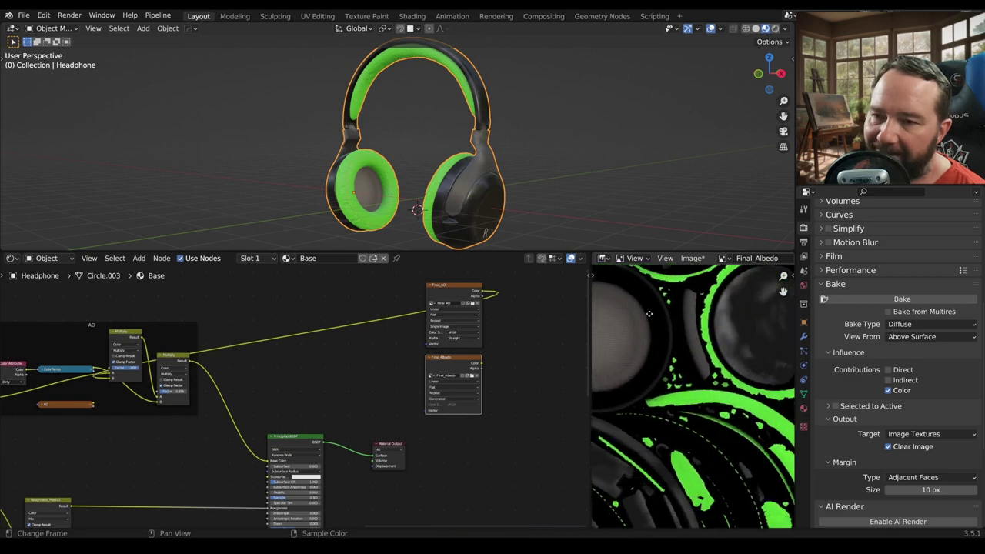
pyautogui.scroll(3, 694, 373)
pyautogui.scroll(-2, 694, 373)
pyautogui.scroll(-1, 694, 372)
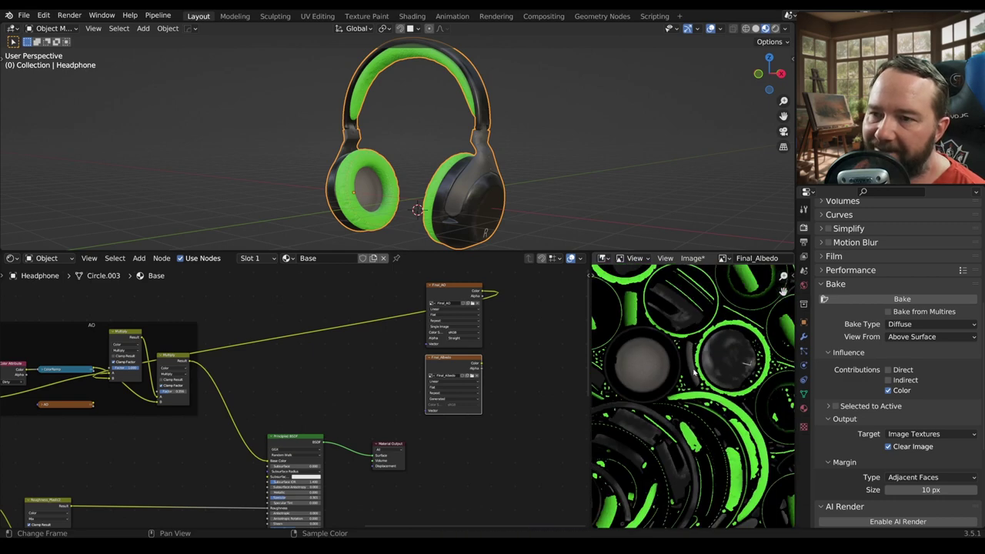
pyautogui.scroll(-1, 694, 373)
pyautogui.scroll(-1, 696, 385)
pyautogui.scroll(-1, 696, 385)
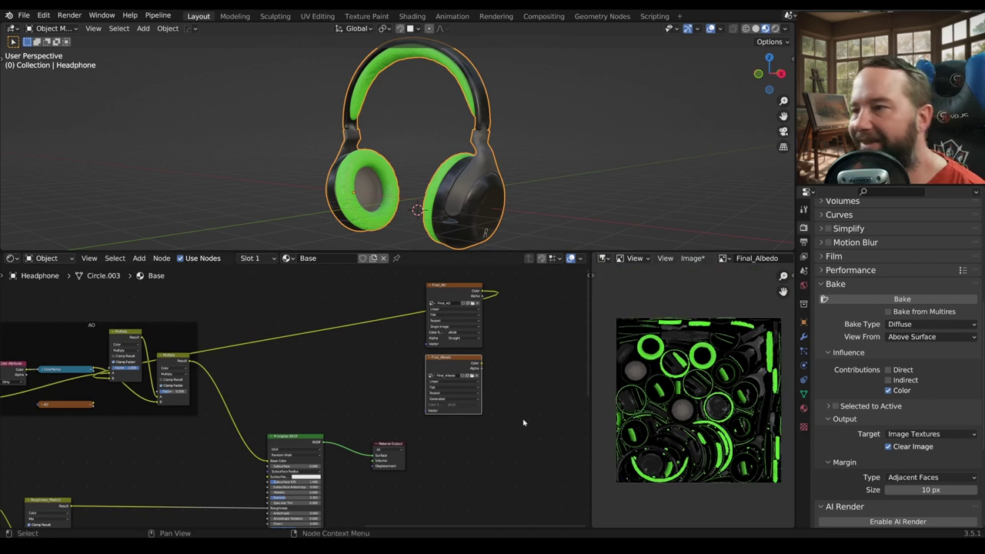
pyautogui.scroll(1, 455, 399)
pyautogui.scroll(1, 454, 400)
pyautogui.scroll(-1, 454, 400)
pyautogui.moveTo(455, 399); pyautogui.dragTo(325, 428, button='middle')
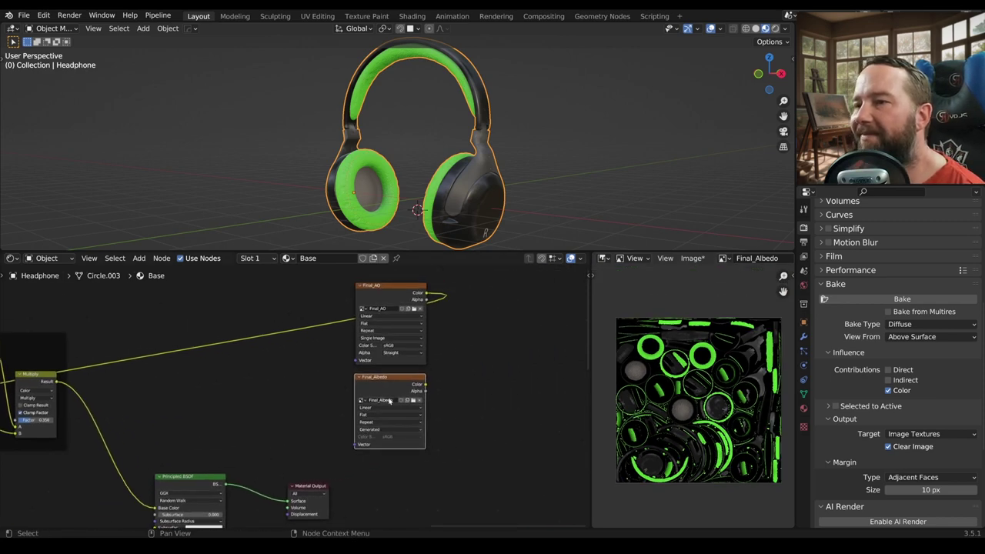
# - Use Image > Save As to write the albedo bake to Final_Albedo.png in the source folder
pyautogui.click(691, 258)
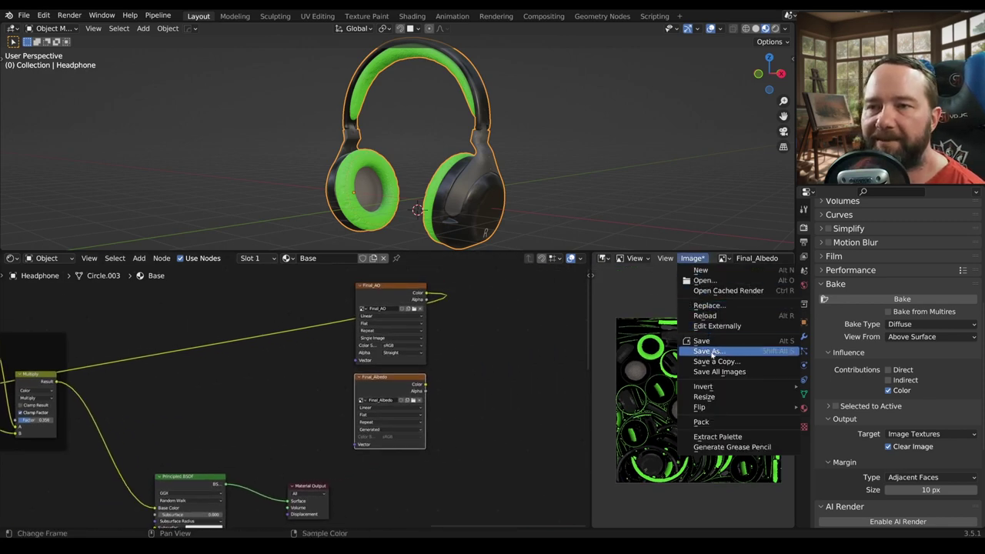
pyautogui.click(700, 350)
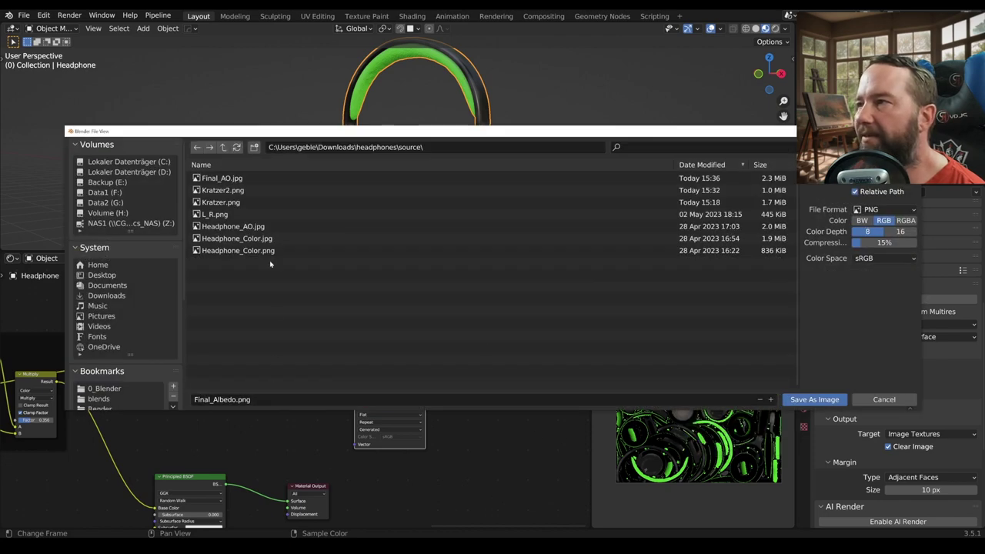
pyautogui.click(814, 399)
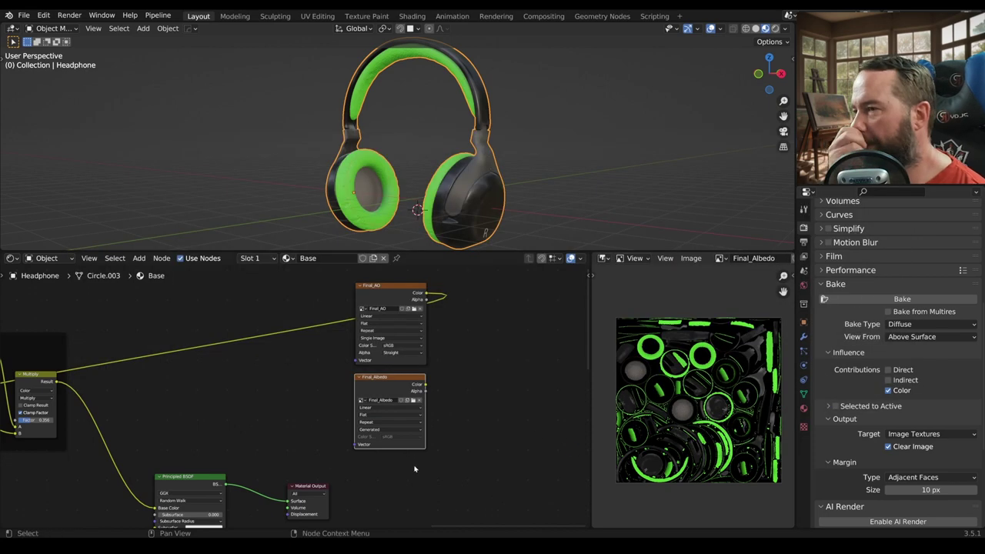
pyautogui.moveTo(422, 470); pyautogui.dragTo(436, 408, button='middle')
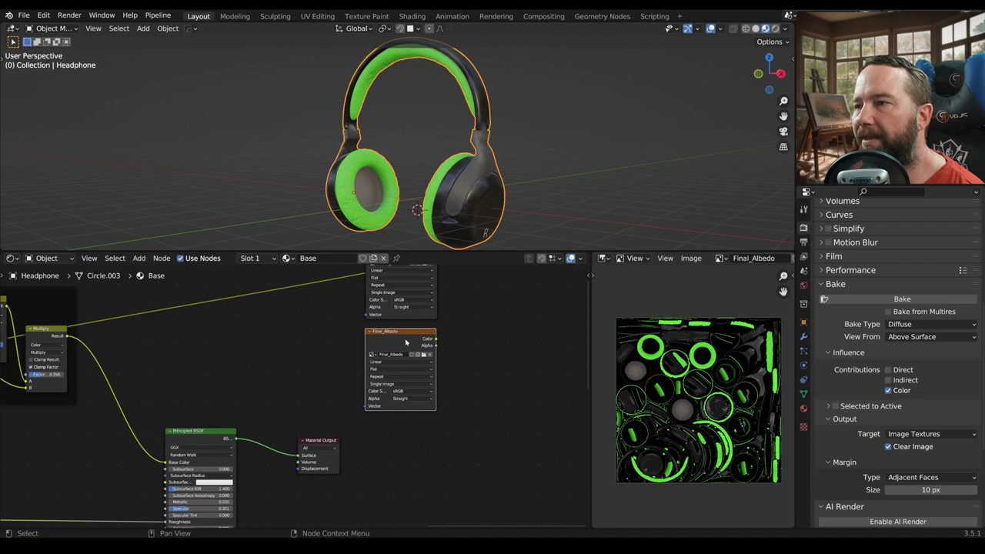
pyautogui.moveTo(405, 342)
pyautogui.mouseDown(button='middle')
pyautogui.moveTo(410, 459)
pyautogui.moveTo(388, 285)
pyautogui.mouseUp(button='middle')
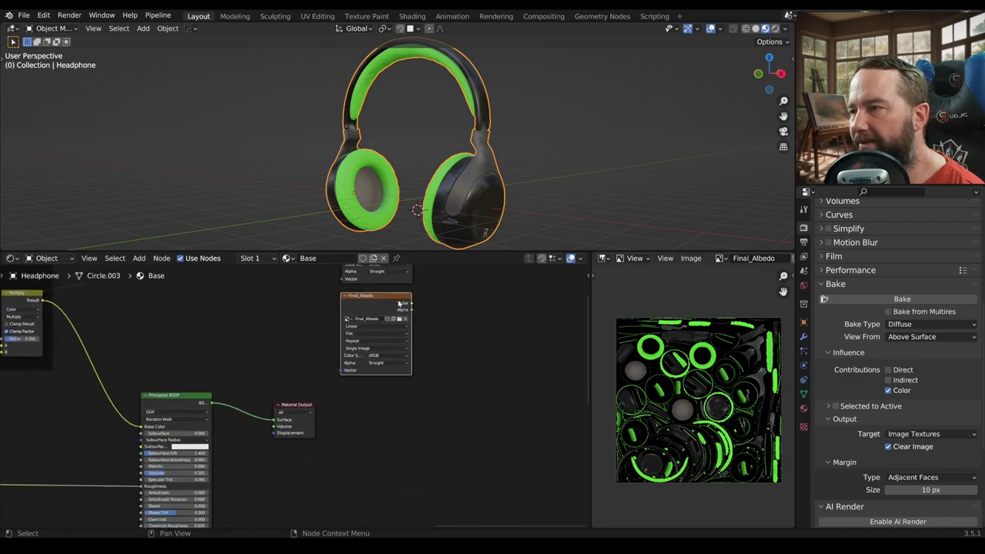
# - Add another Image Texture node and place it below Final_Albedo
pyautogui.hotkey('shift', 'a')
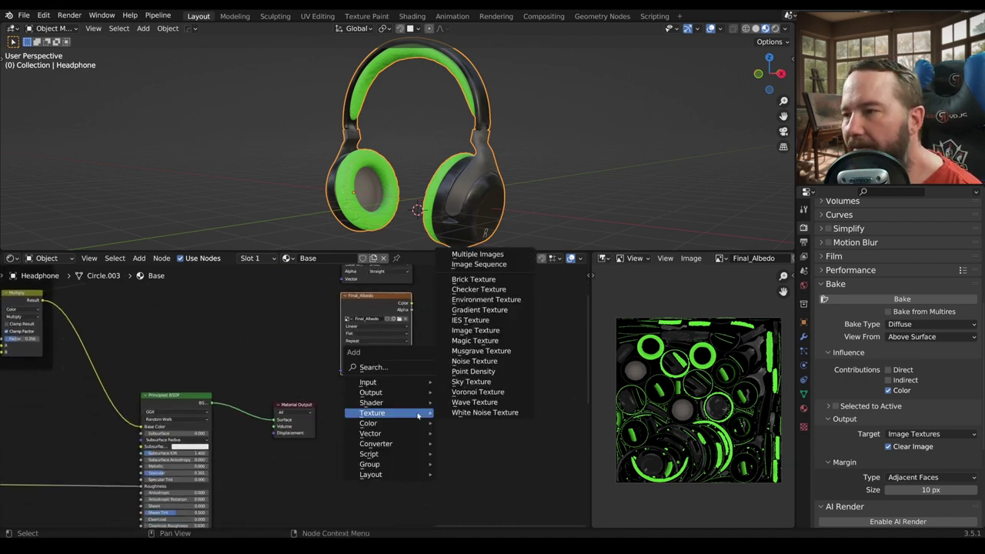
pyautogui.click(475, 330)
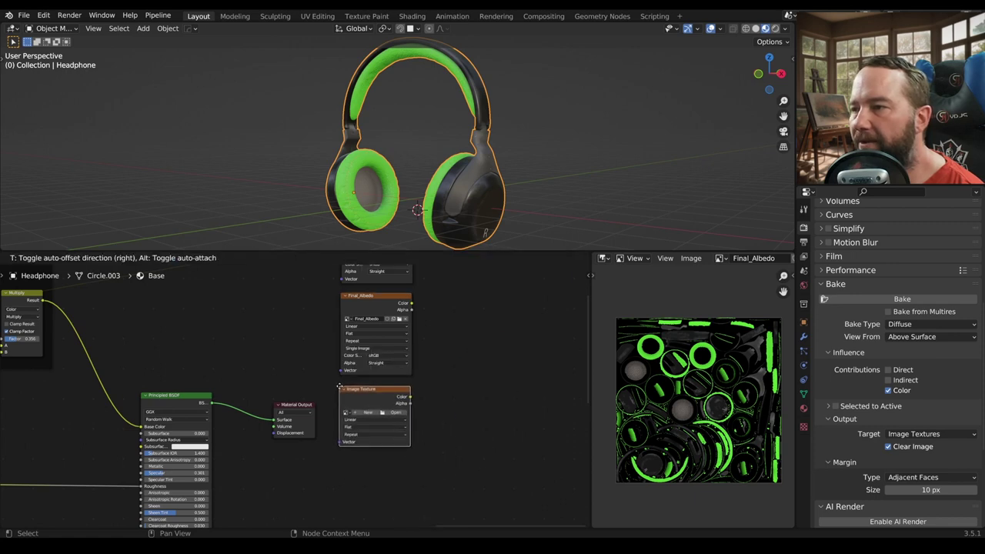
pyautogui.click(378, 417)
pyautogui.scroll(2, 378, 418)
# - Create a new 4096 px image named Final_Roughness with its color space set to Non-Color
pyautogui.click(414, 422)
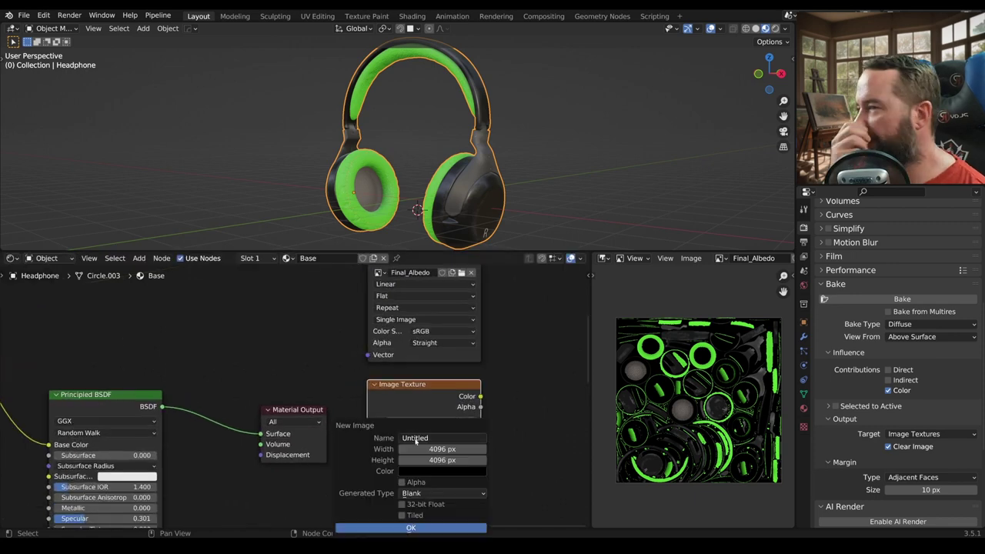
pyautogui.click(424, 439)
pyautogui.write('Final_Roughness')
pyautogui.press('Return')
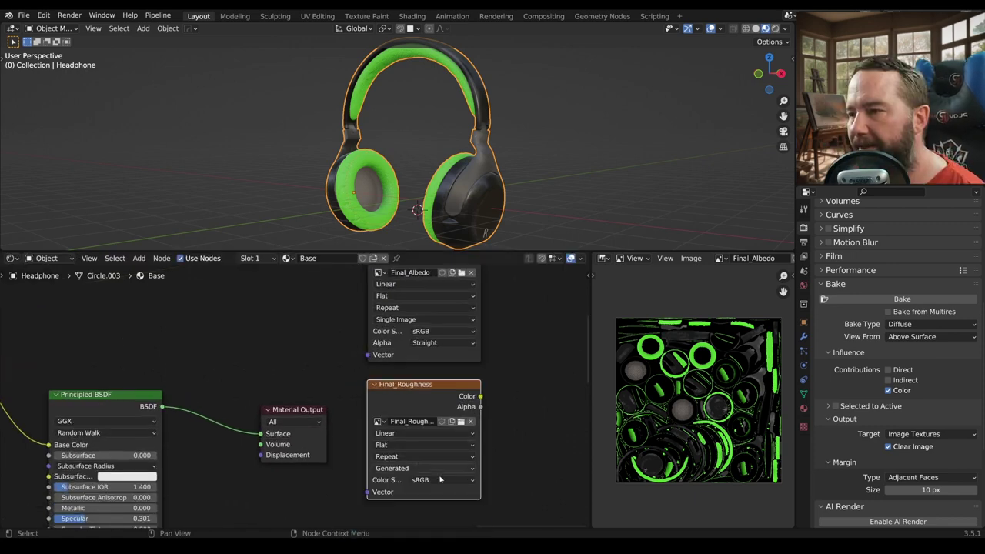
pyautogui.click(446, 480)
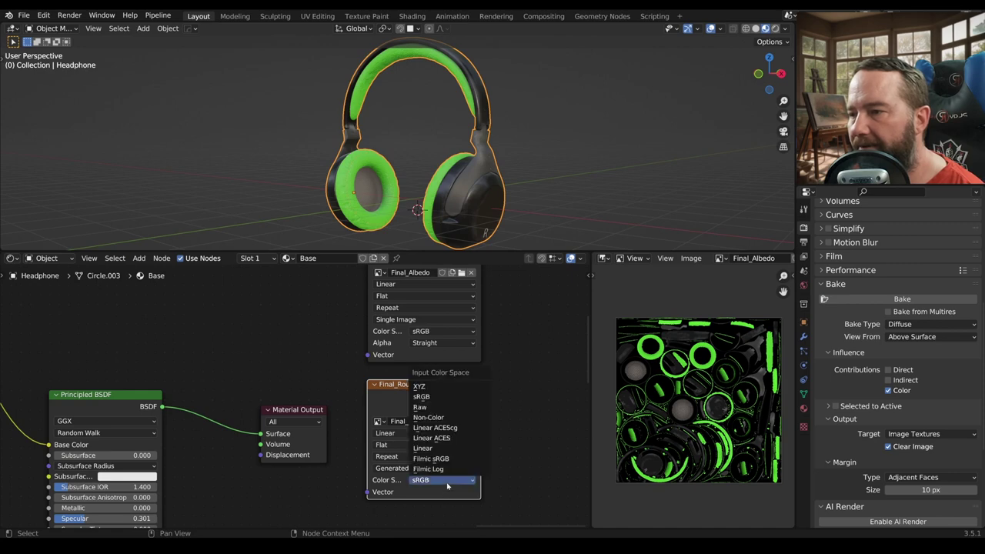
pyautogui.click(448, 420)
pyautogui.scroll(-2, 454, 462)
pyautogui.scroll(-1, 454, 464)
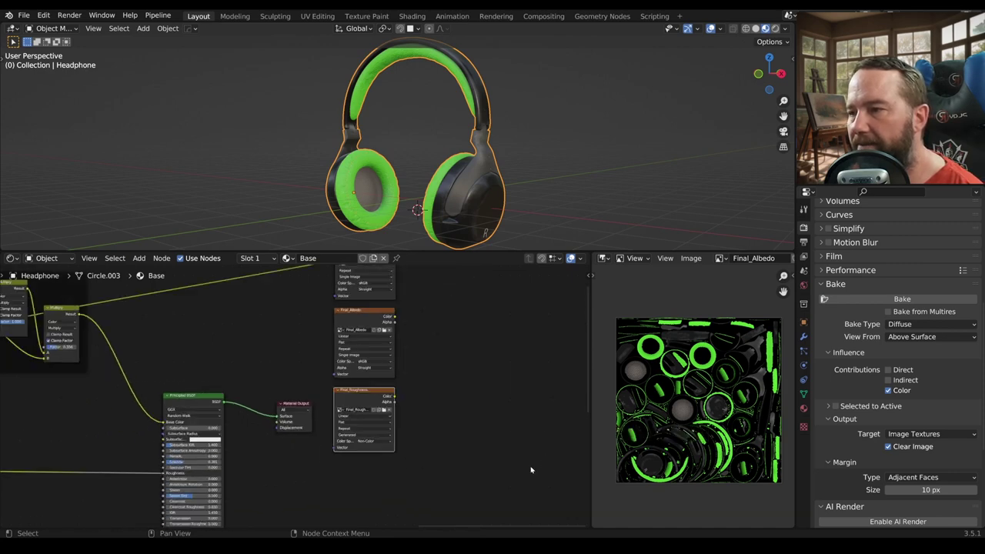
pyautogui.scroll(-2, 455, 466)
pyautogui.moveTo(453, 462); pyautogui.dragTo(478, 438, button='middle')
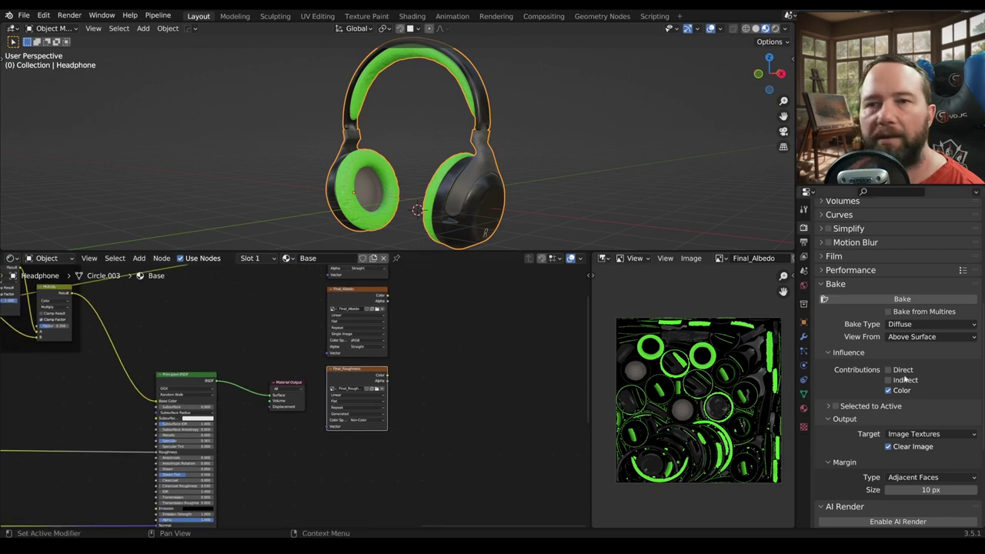
# - Switch the bake type to Roughness and start baking into Final_Roughness
pyautogui.click(908, 324)
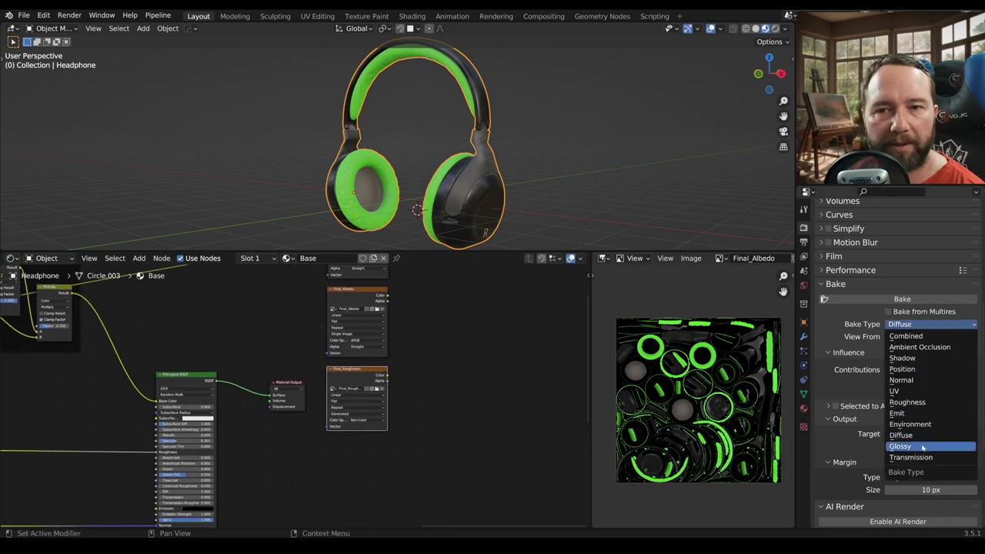
pyautogui.click(923, 402)
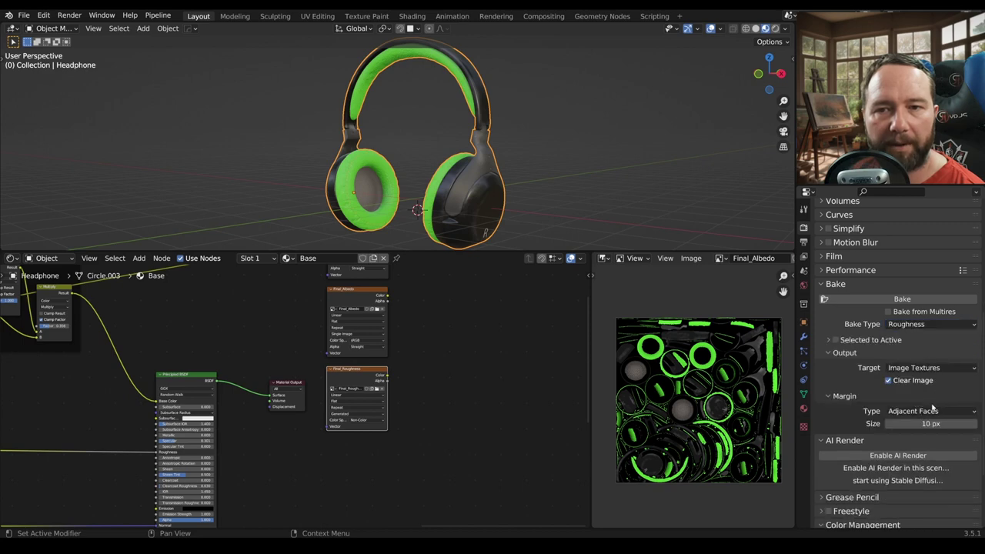
pyautogui.scroll(-1, 423, 437)
pyautogui.scroll(-2, 424, 438)
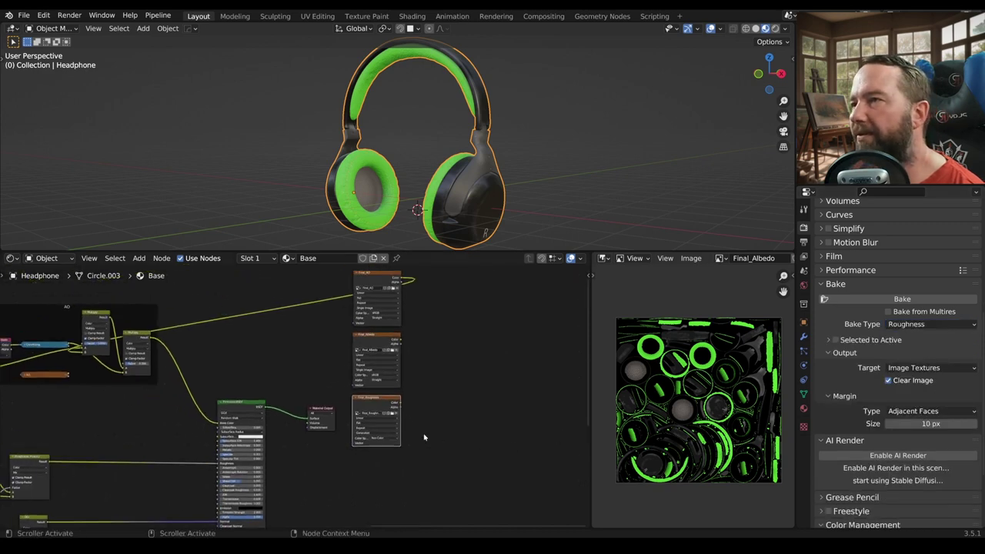
pyautogui.click(904, 301)
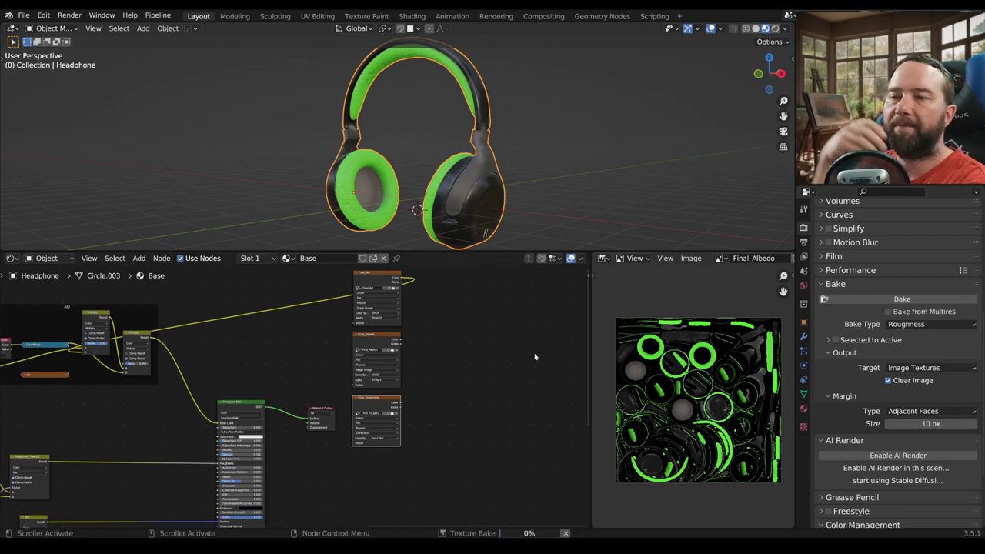
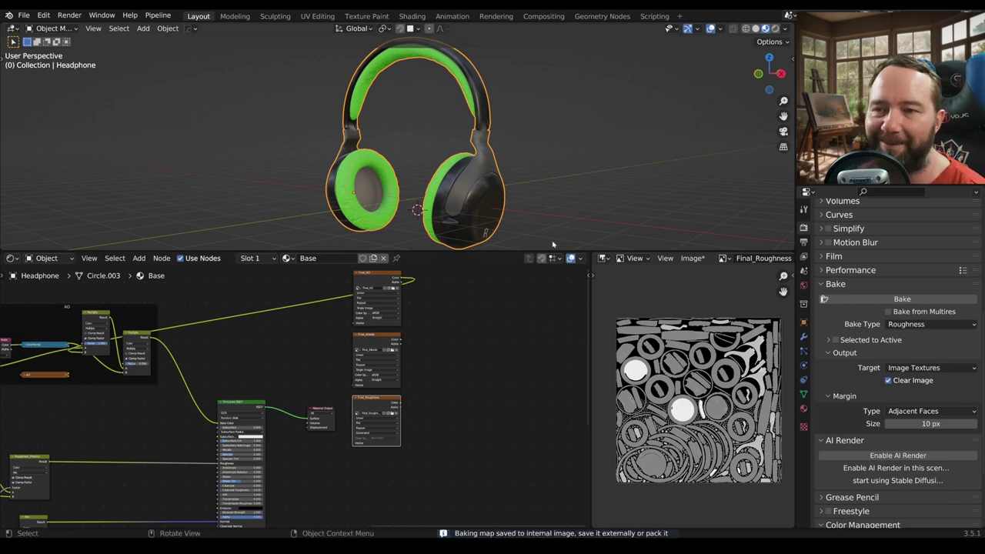
# - Zoom and pan the node editor to center the whole node tree
pyautogui.scroll(5, 713, 382)
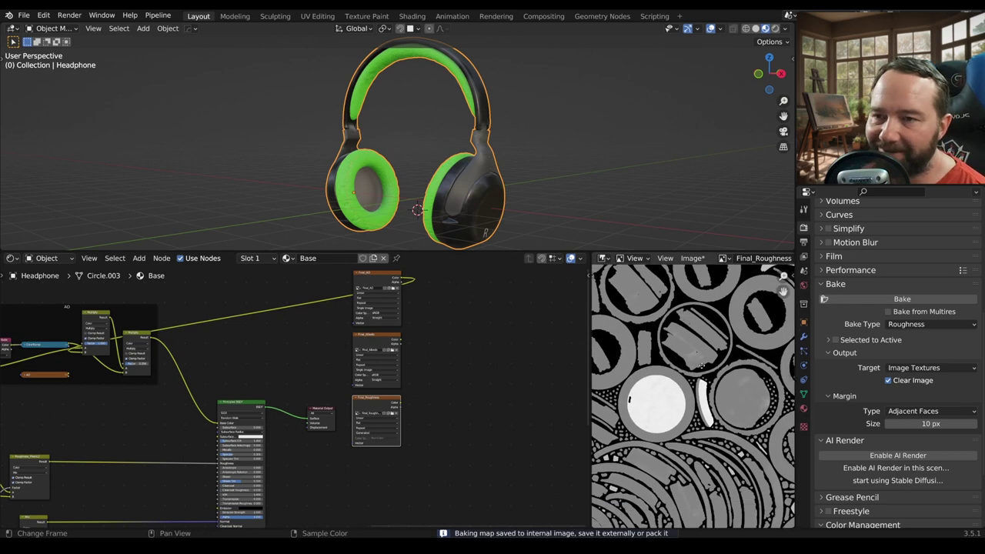
pyautogui.scroll(2, 714, 395)
pyautogui.scroll(-2, 708, 381)
pyautogui.scroll(2, 703, 366)
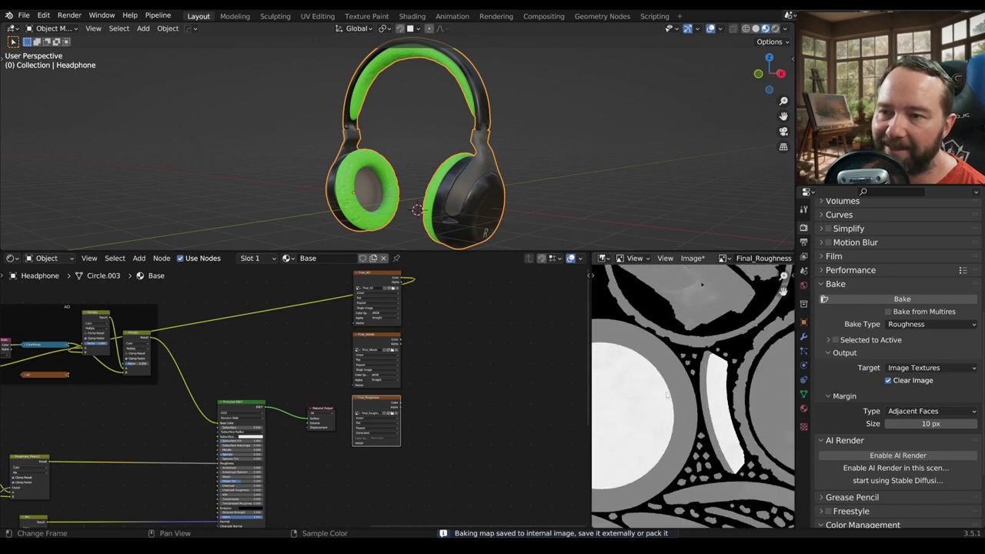
pyautogui.scroll(-2, 701, 367)
pyautogui.scroll(-1, 696, 373)
pyautogui.scroll(-1, 691, 380)
pyautogui.scroll(-1, 691, 379)
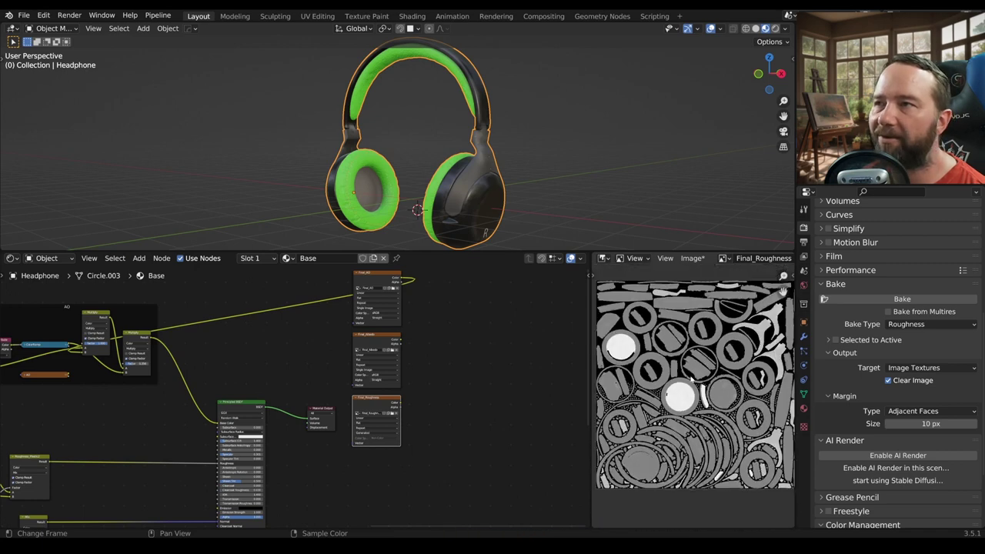
pyautogui.scroll(-2, 315, 400)
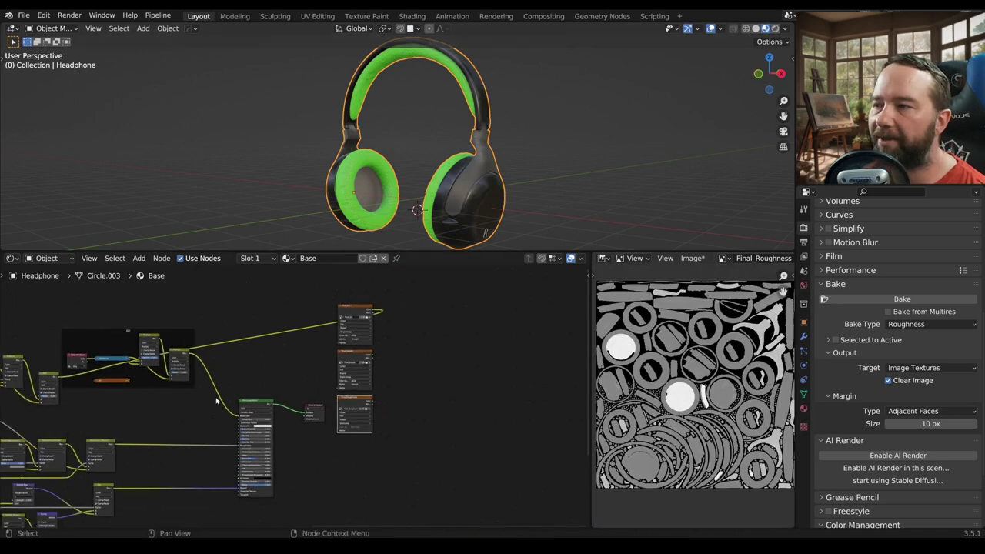
pyautogui.moveTo(200, 399)
pyautogui.mouseDown(button='middle')
pyautogui.moveTo(461, 364)
pyautogui.moveTo(437, 392)
pyautogui.mouseUp(button='middle')
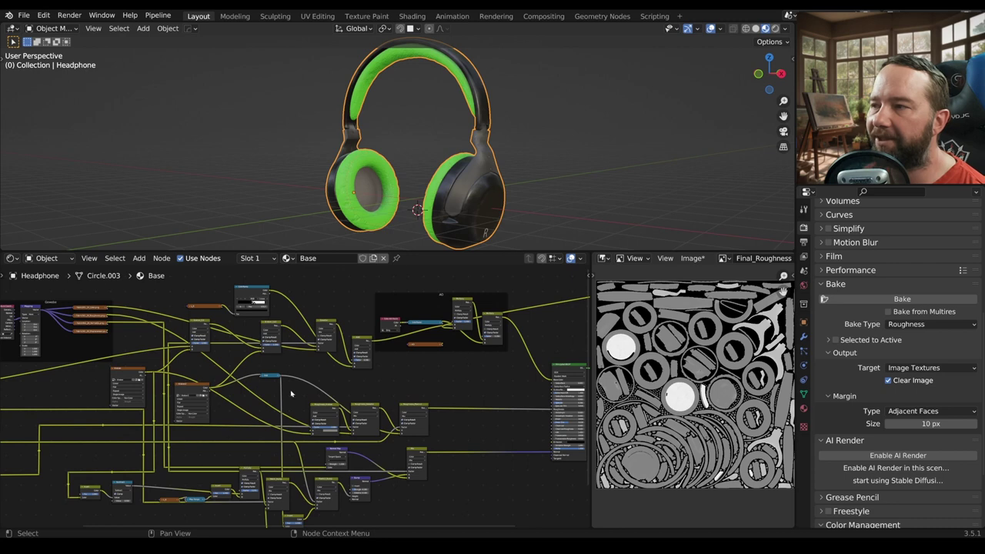
pyautogui.scroll(2, 509, 380)
pyautogui.scroll(2, 483, 385)
pyautogui.scroll(1, 331, 400)
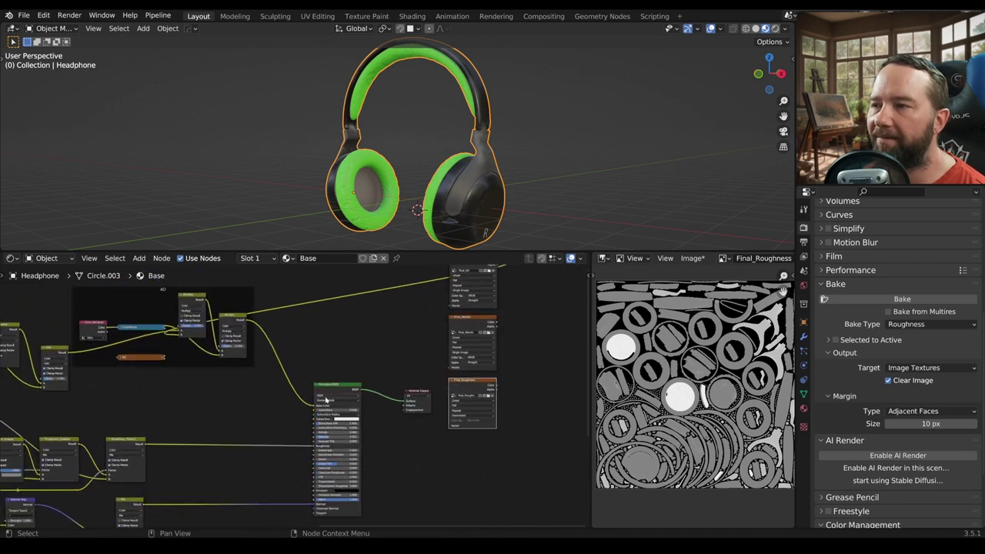
pyautogui.scroll(1, 337, 402)
pyautogui.scroll(1, 336, 402)
pyautogui.scroll(1, 344, 408)
pyautogui.scroll(1, 354, 415)
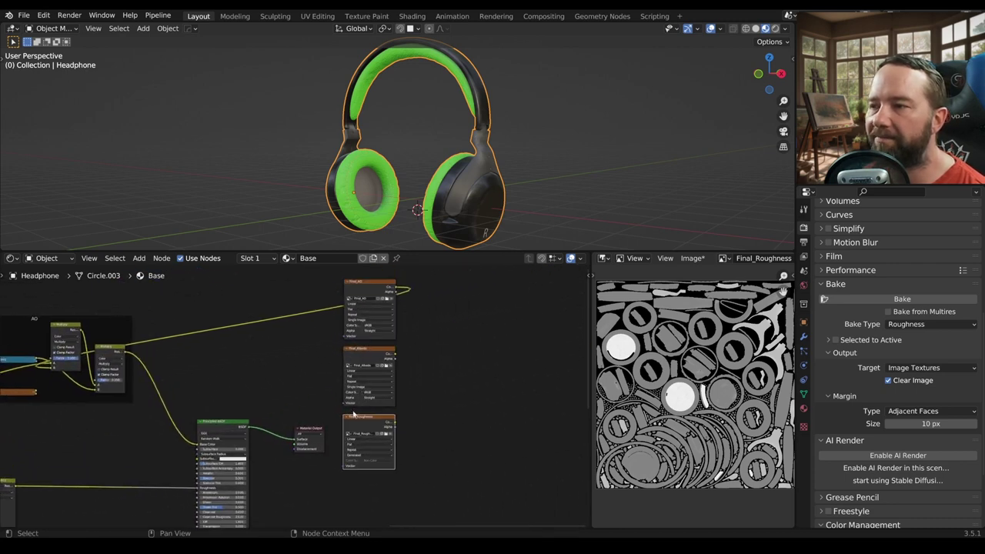
# - Save the baked roughness image as Final_Roughness.png in the headphones source folder
pyautogui.click(692, 258)
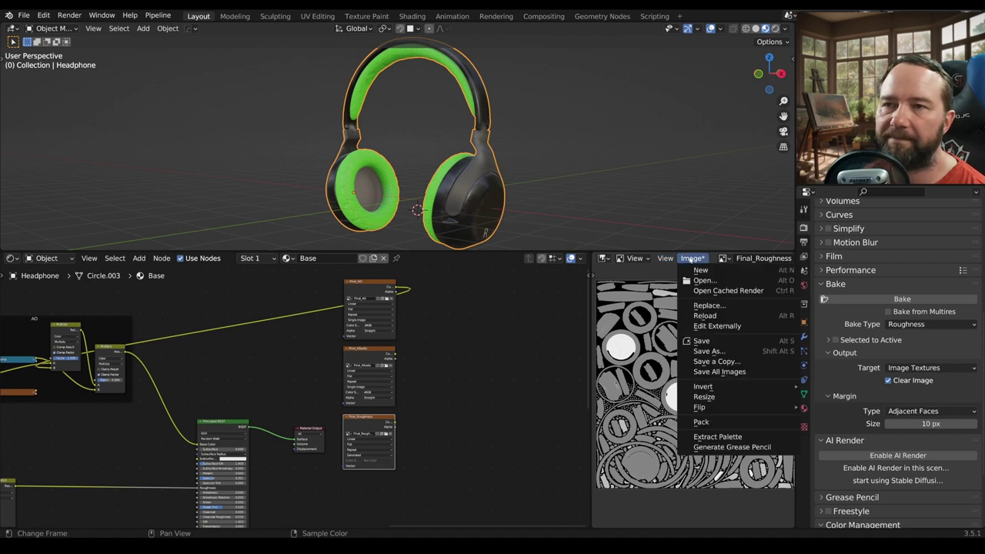
pyautogui.click(713, 352)
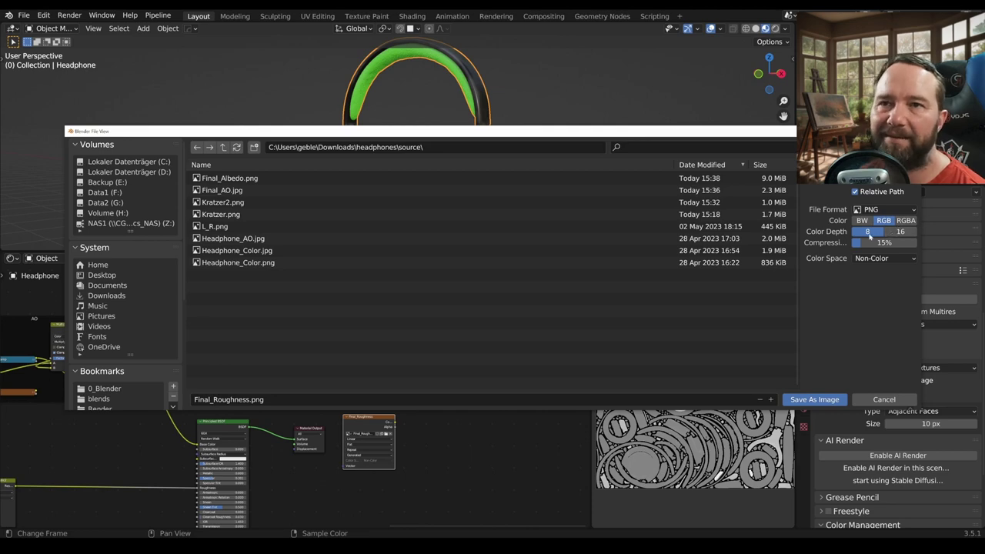
pyautogui.click(799, 402)
pyautogui.moveTo(368, 450); pyautogui.dragTo(366, 377, button='middle')
pyautogui.scroll(3, 366, 377)
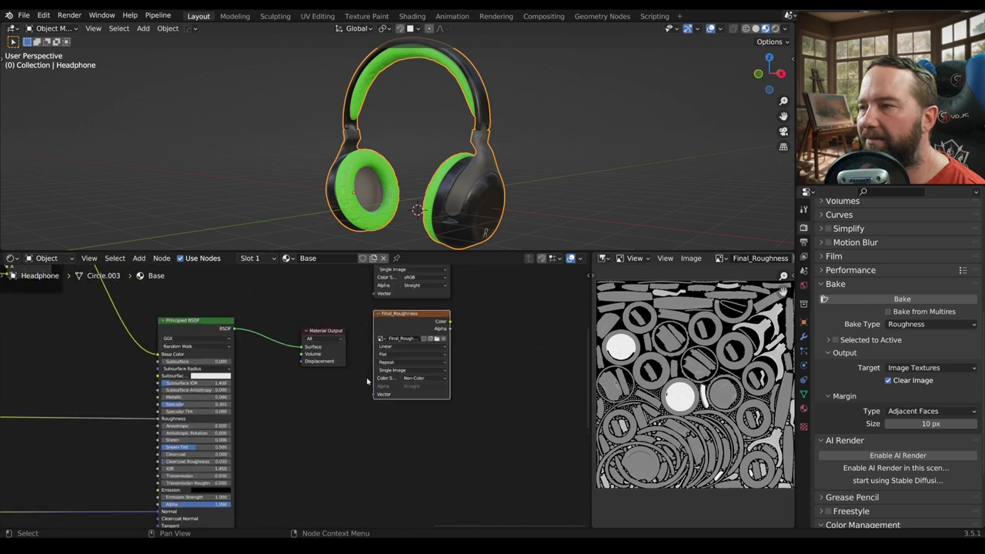
# - Add an Image Texture node below the Final_Roughness node
pyautogui.hotkey('shift', 'a')
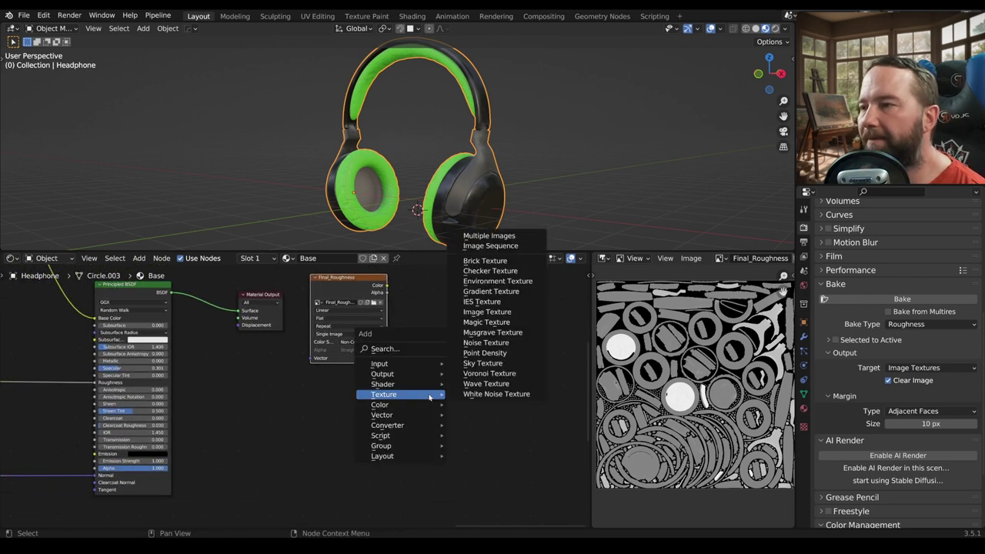
pyautogui.click(487, 311)
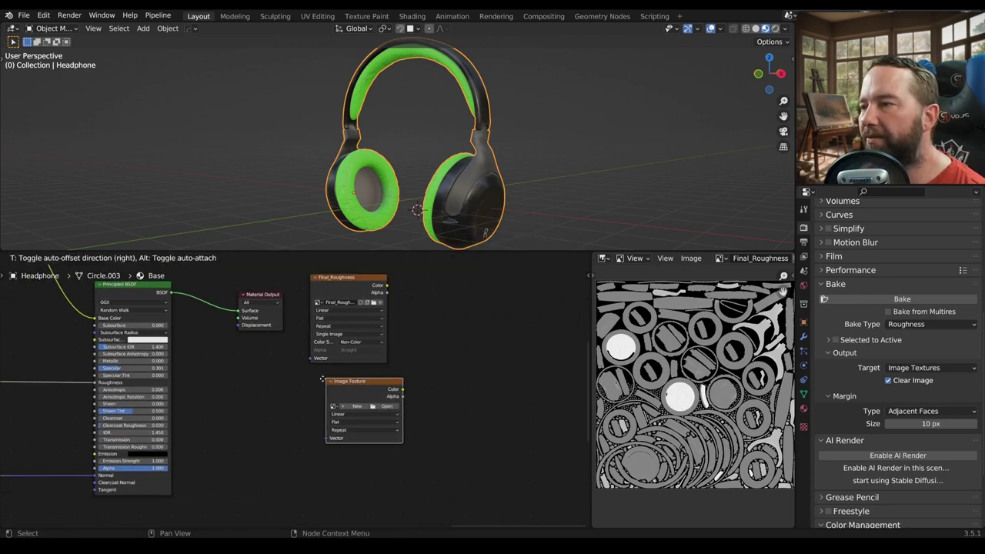
pyautogui.click(311, 377)
pyautogui.scroll(-1, 292, 392)
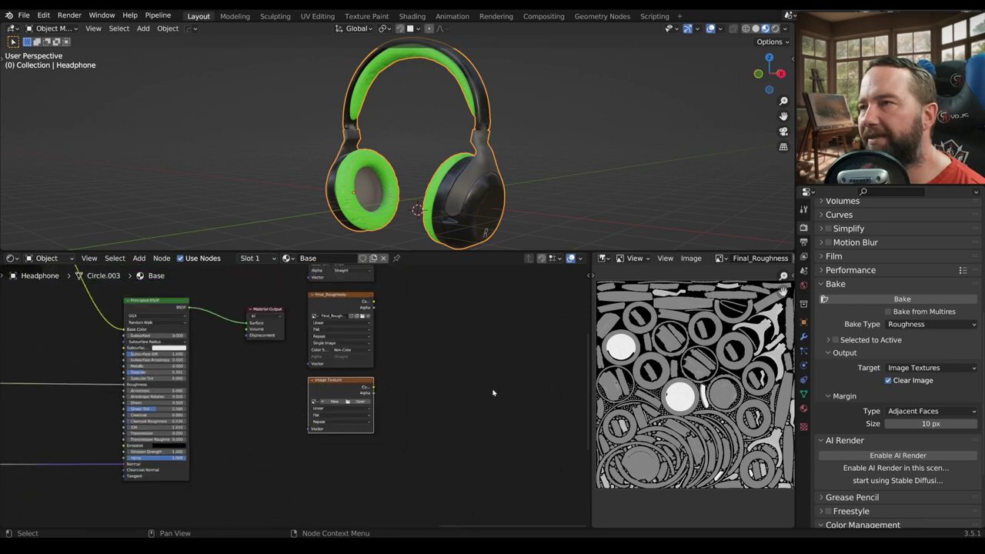
pyautogui.scroll(3, 439, 413)
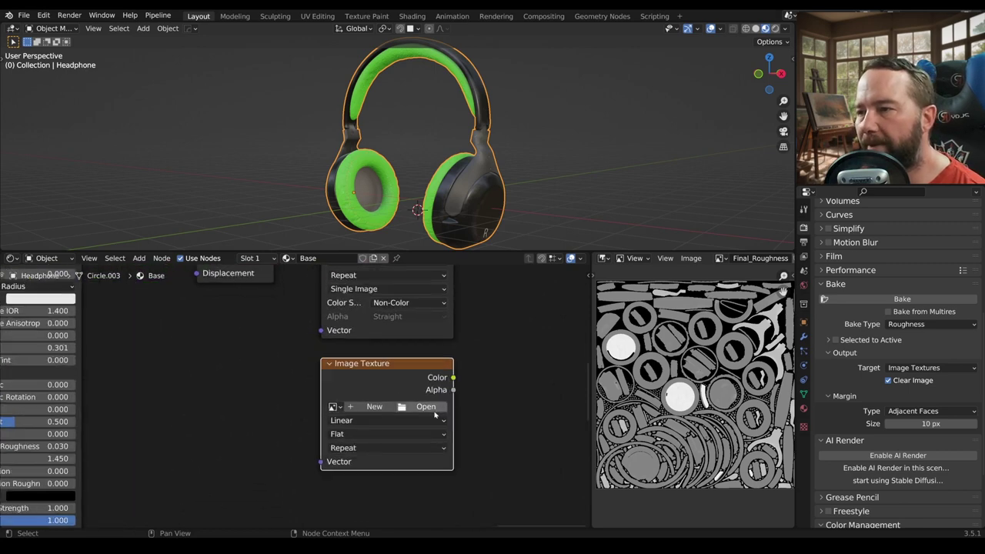
# - Create a new 4096 px image named Final_Normal with Non-Color color space
pyautogui.click(387, 407)
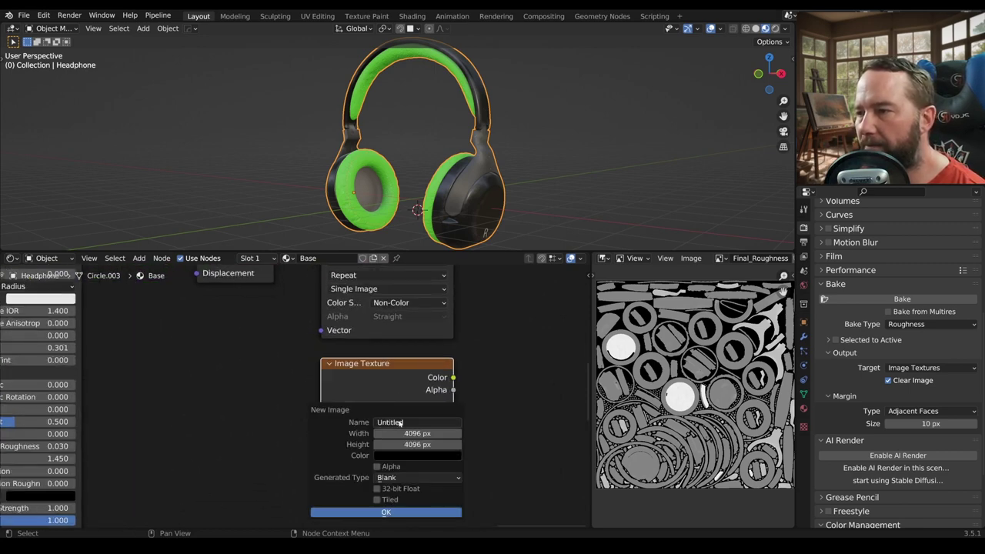
pyautogui.click(400, 422)
pyautogui.write('Fina')
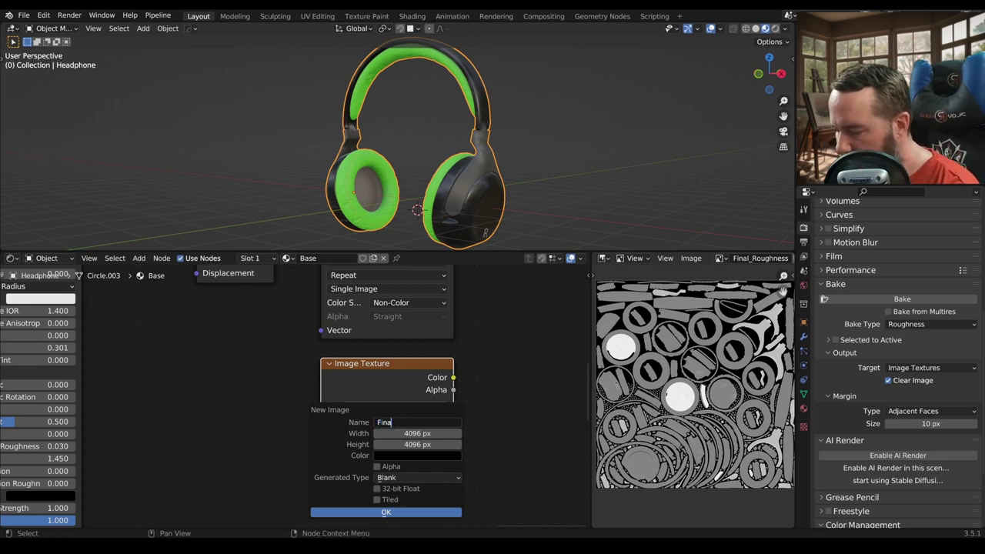
pyautogui.write('l_Normal')
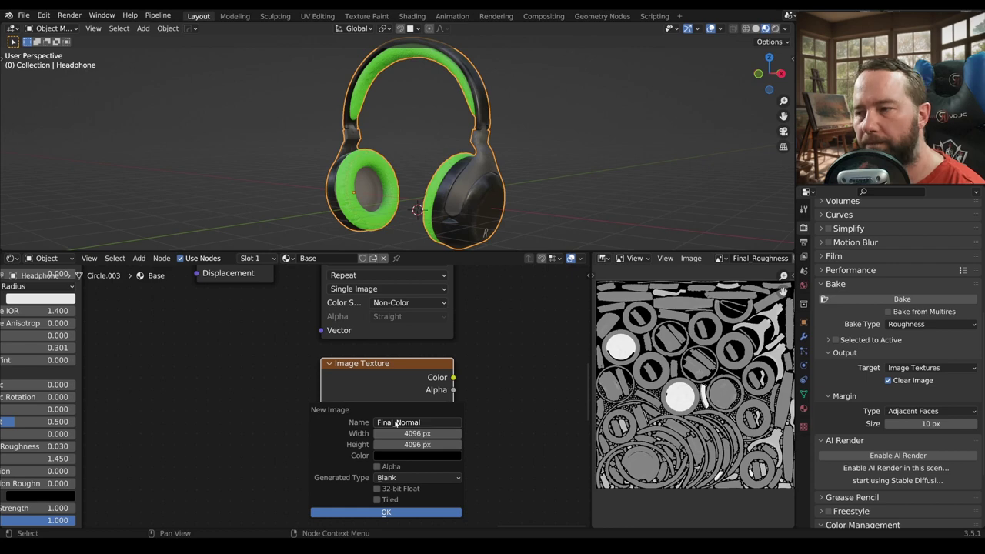
pyautogui.press('Return')
pyautogui.scroll(-1, 382, 453)
pyautogui.scroll(-2, 382, 453)
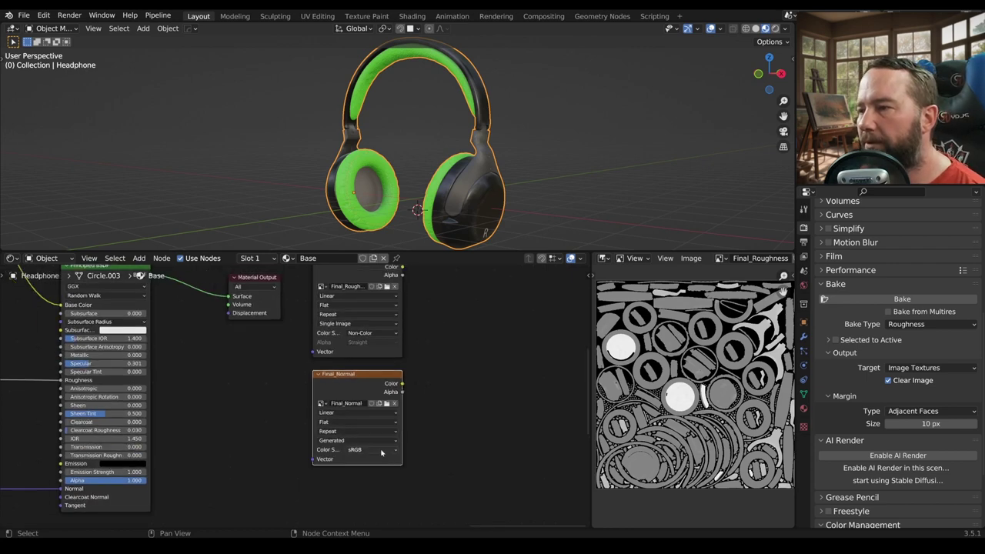
pyautogui.click(381, 453)
pyautogui.click(378, 402)
pyautogui.scroll(-1, 477, 449)
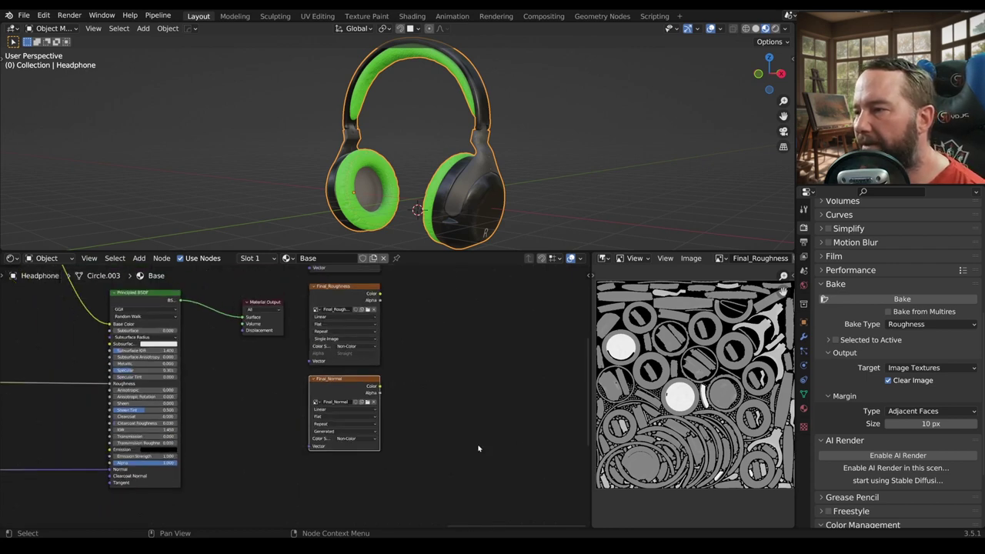
pyautogui.moveTo(478, 449); pyautogui.dragTo(558, 469, button='middle')
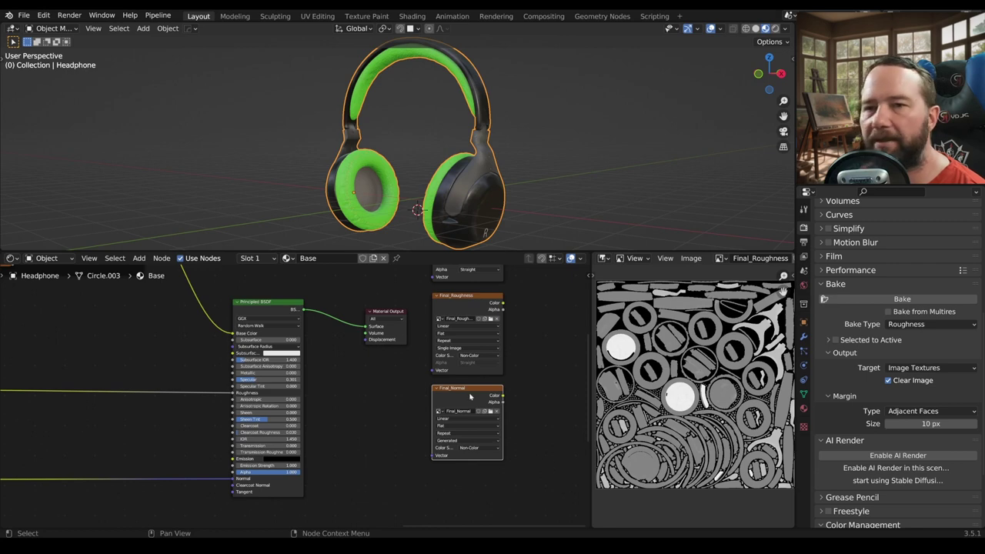
# - Set the bake type to Normal in tangent space (+X, +Y, +Z) and bake into Final_Normal
pyautogui.click(908, 330)
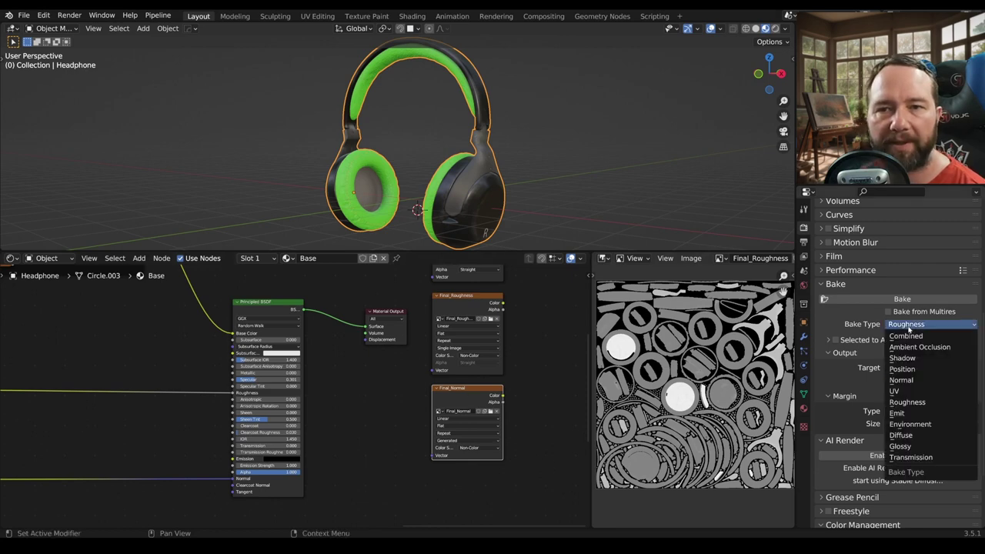
pyautogui.click(912, 381)
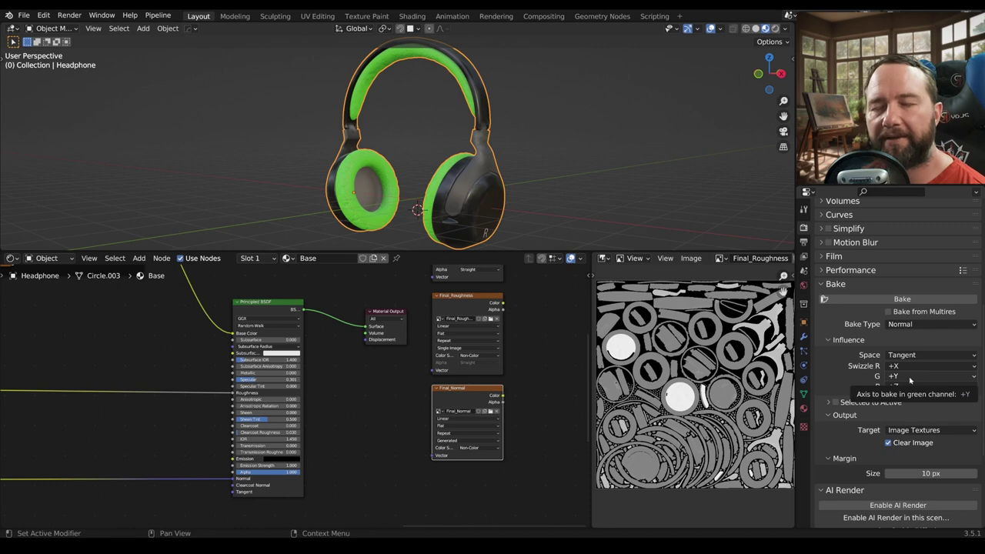
pyautogui.click(910, 377)
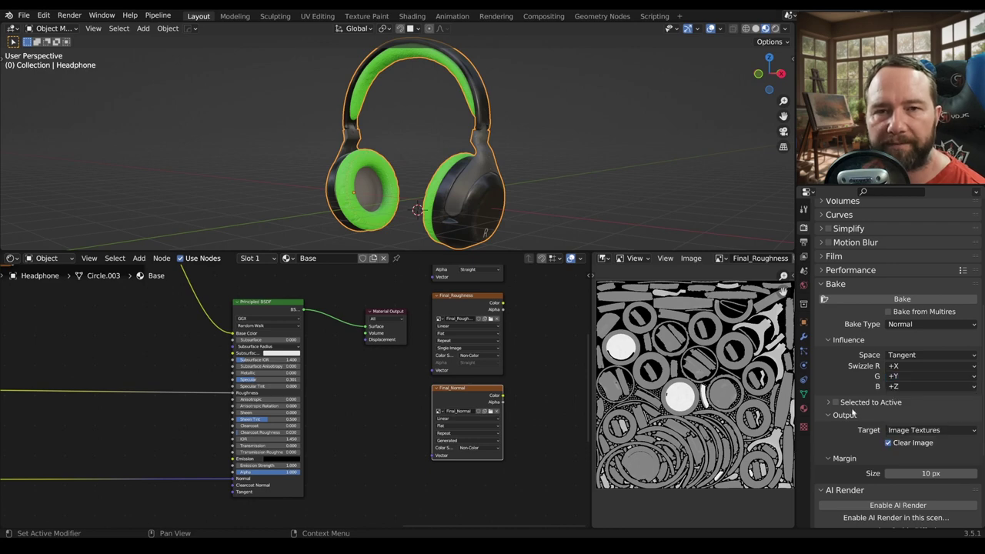
pyautogui.scroll(-2, 869, 418)
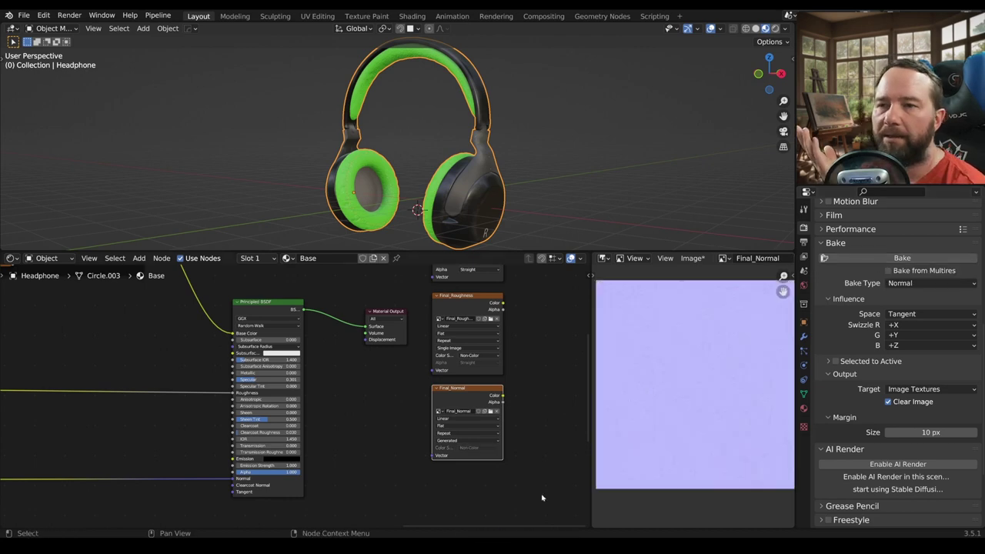
pyautogui.scroll(2, 688, 429)
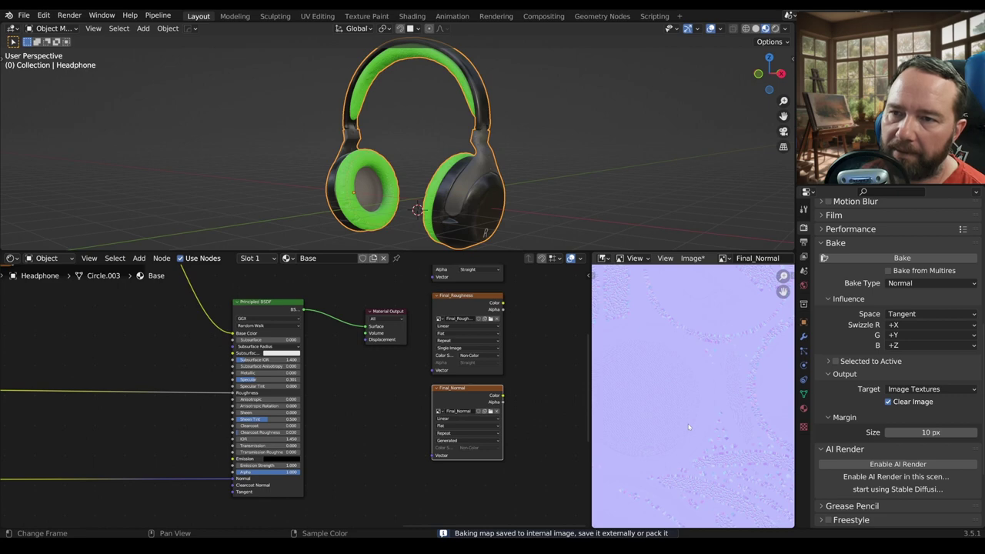
pyautogui.scroll(-2, 689, 428)
pyautogui.scroll(-3, 484, 396)
pyautogui.scroll(-2, 484, 395)
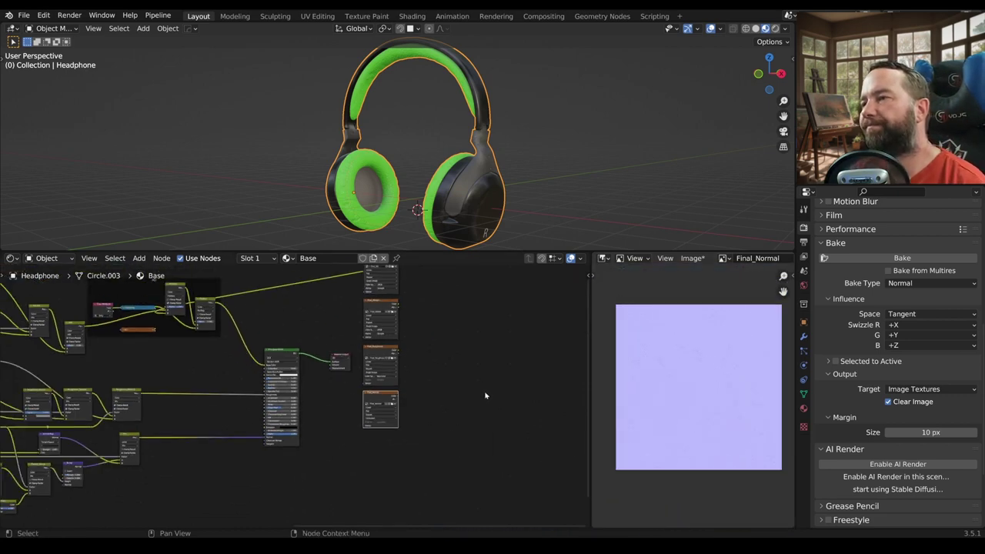
# - Save the baked normal map as Final_Normal.png in the headphones source folder
pyautogui.moveTo(485, 396); pyautogui.dragTo(528, 406, button='middle')
pyautogui.click(692, 257)
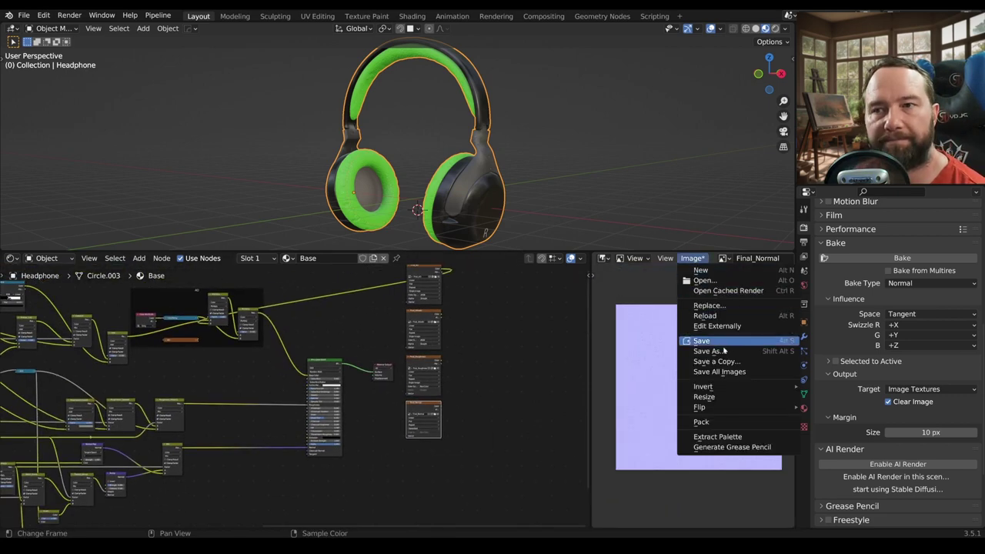
pyautogui.click(711, 351)
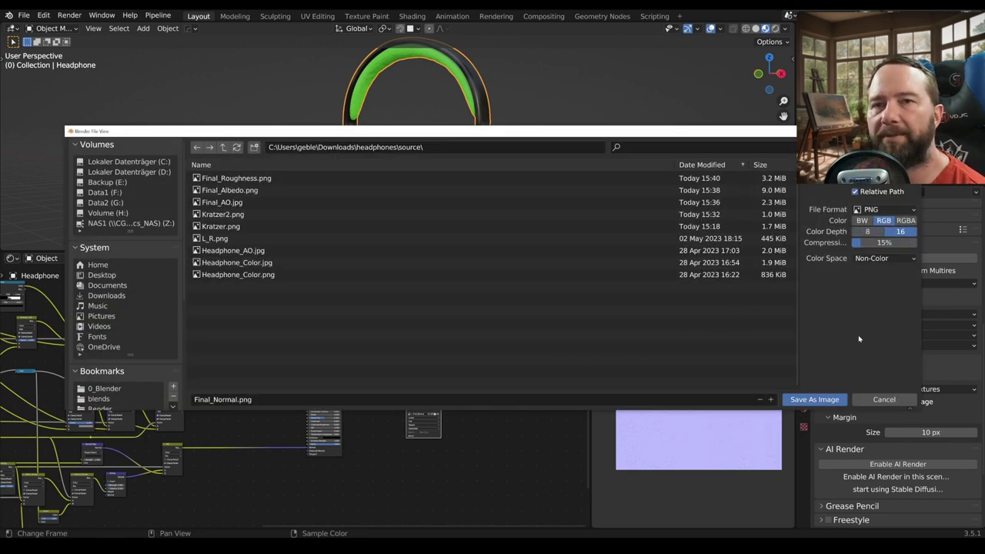
pyautogui.click(829, 400)
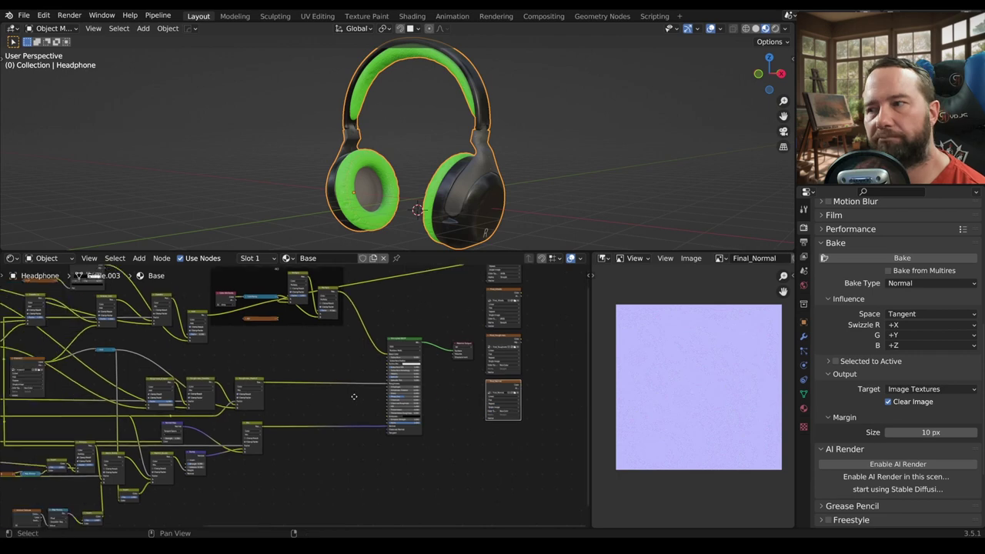
pyautogui.scroll(-2, 354, 396)
pyautogui.scroll(-2, 408, 403)
pyautogui.scroll(-1, 428, 396)
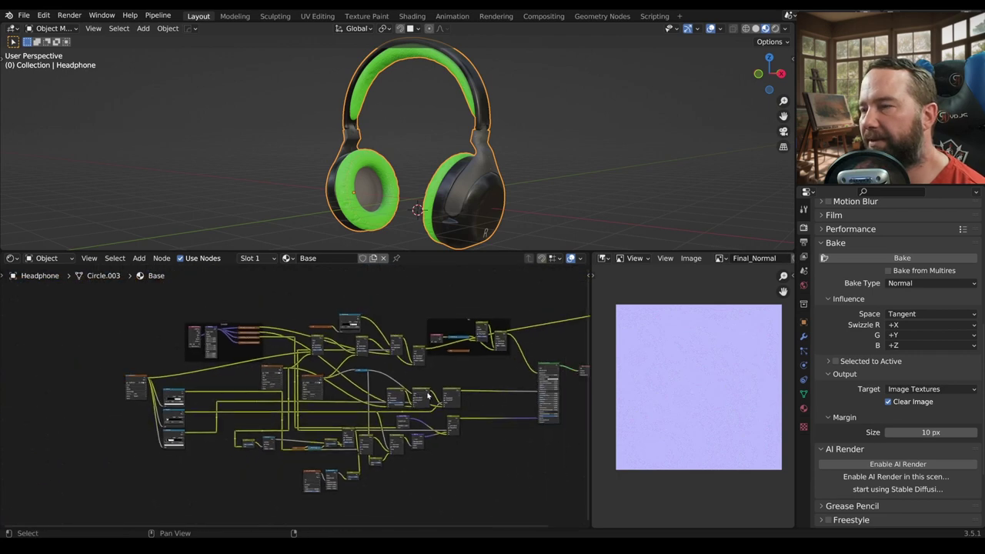
pyautogui.moveTo(360, 390); pyautogui.dragTo(311, 393, button='middle')
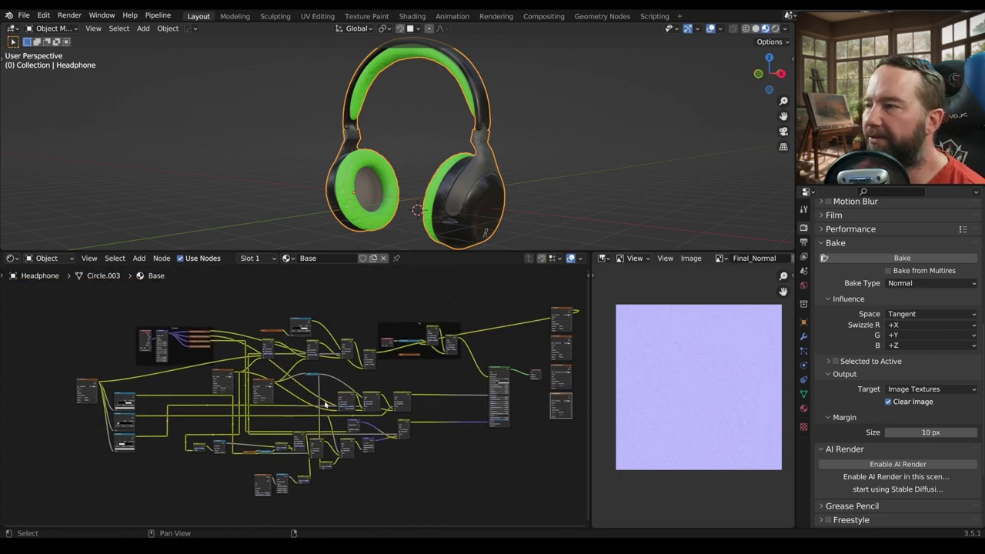
# - Maximize the node editor, then box-select and delete the old node tree
pyautogui.hotkey('ctrl', 'space')
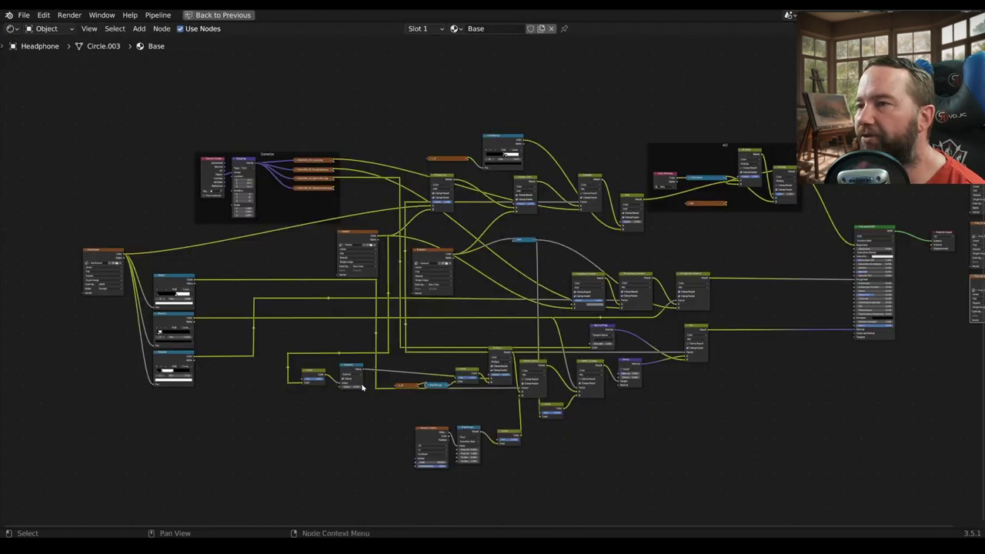
pyautogui.scroll(-2, 362, 387)
pyautogui.scroll(3, 501, 318)
pyautogui.scroll(1, 499, 309)
pyautogui.scroll(-1, 606, 305)
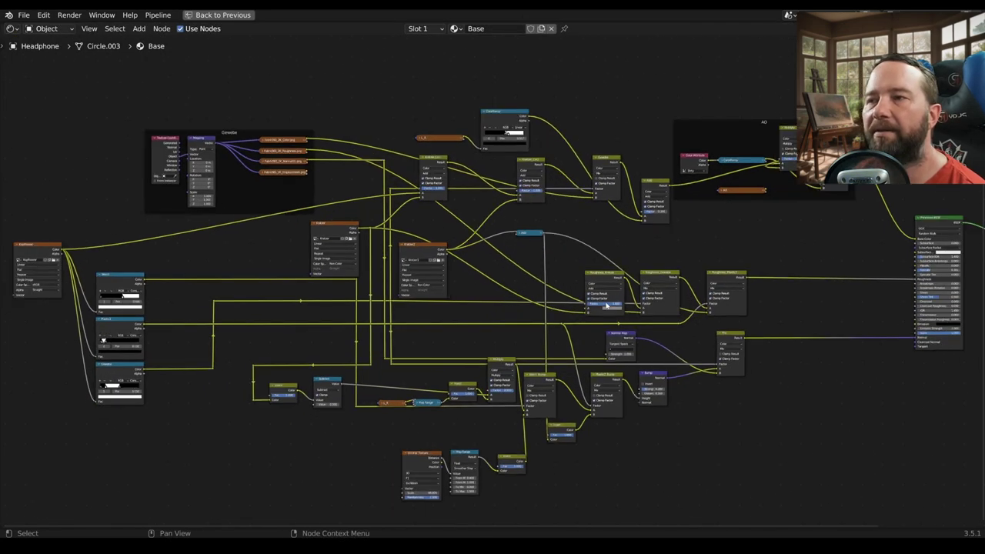
pyautogui.scroll(-1, 606, 306)
pyautogui.scroll(-1, 523, 312)
pyautogui.scroll(-1, 428, 318)
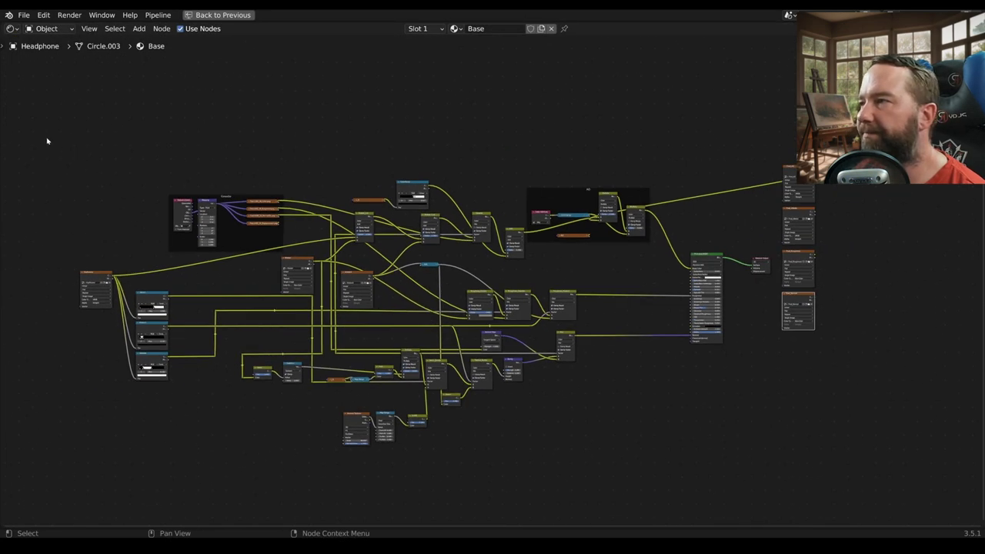
pyautogui.moveTo(47, 141); pyautogui.dragTo(666, 476)
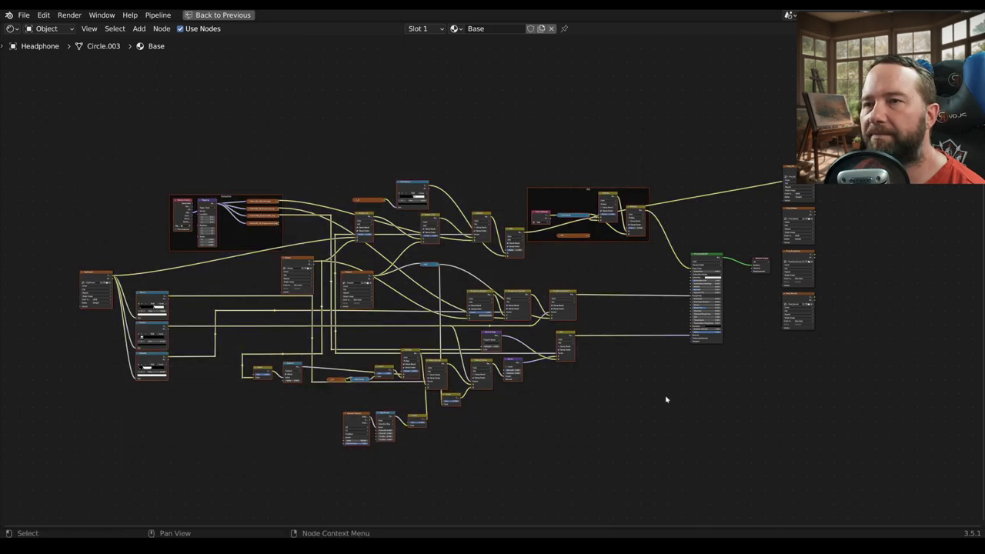
pyautogui.press('Delete')
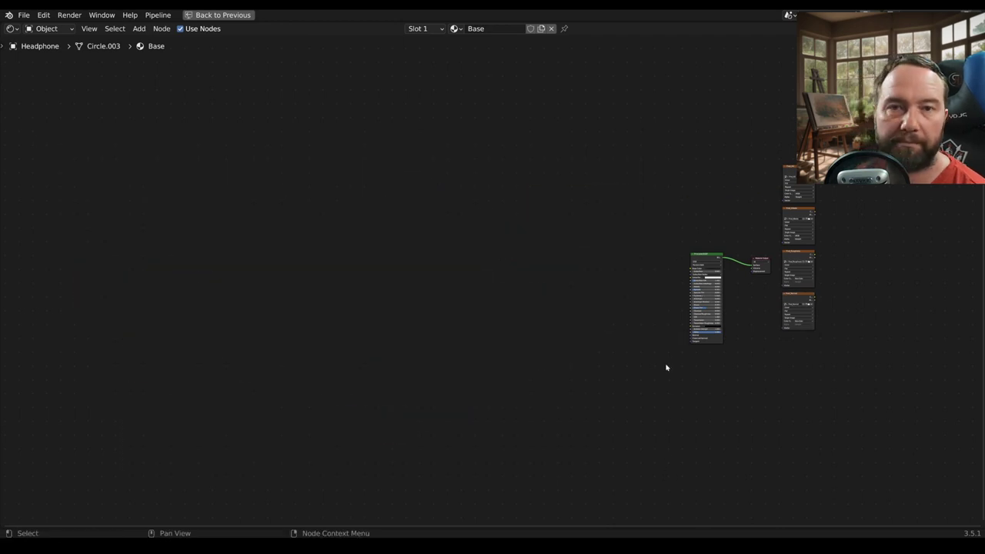
# - Stack the image nodes left of the shader; link Final_Albedo to Base Color, Final_Roughness to Roughness
pyautogui.moveTo(801, 244); pyautogui.dragTo(646, 242, button='middle')
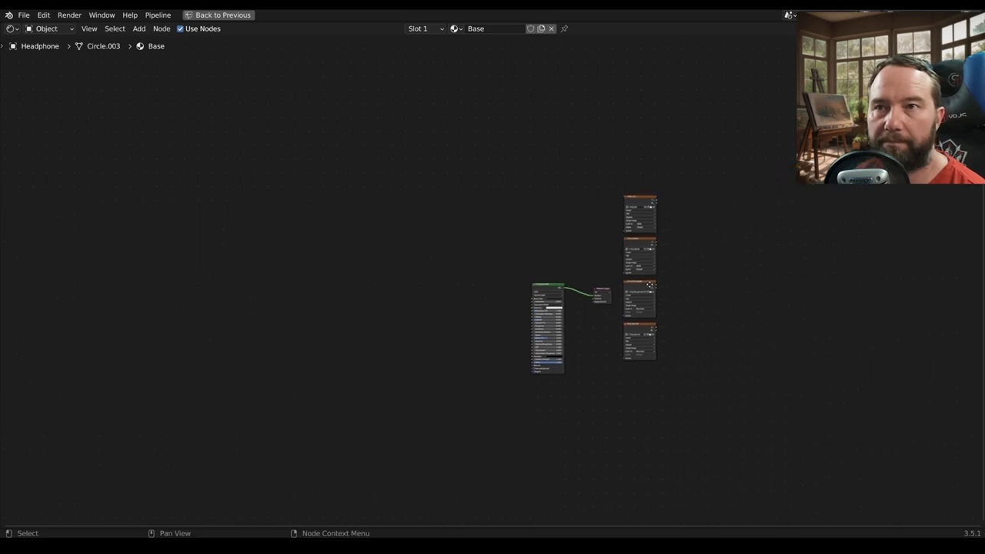
pyautogui.scroll(3, 648, 243)
pyautogui.moveTo(674, 160); pyautogui.dragTo(345, 164)
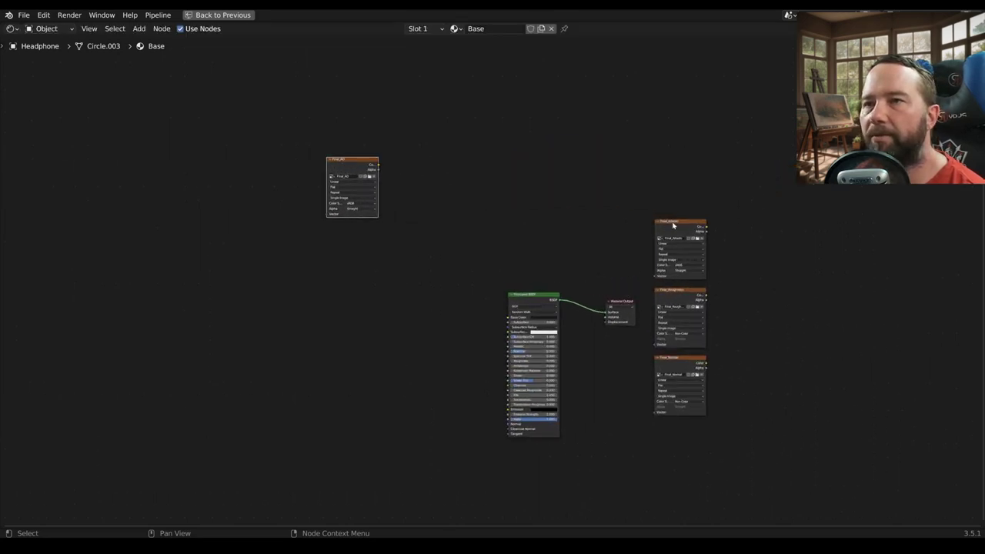
pyautogui.moveTo(682, 225)
pyautogui.mouseDown()
pyautogui.moveTo(420, 281)
pyautogui.moveTo(406, 270)
pyautogui.mouseUp()
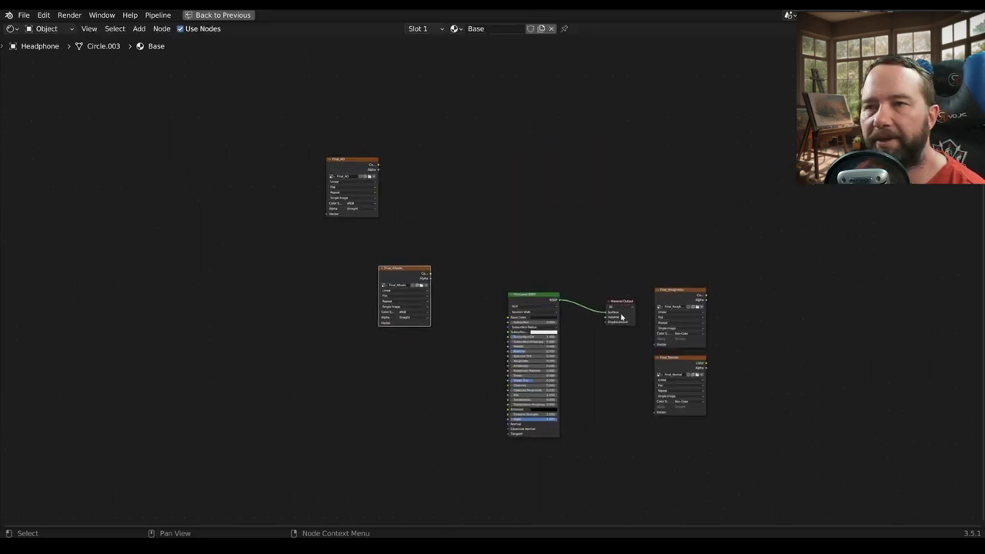
pyautogui.moveTo(678, 299)
pyautogui.mouseDown()
pyautogui.moveTo(396, 364)
pyautogui.moveTo(402, 338)
pyautogui.mouseUp()
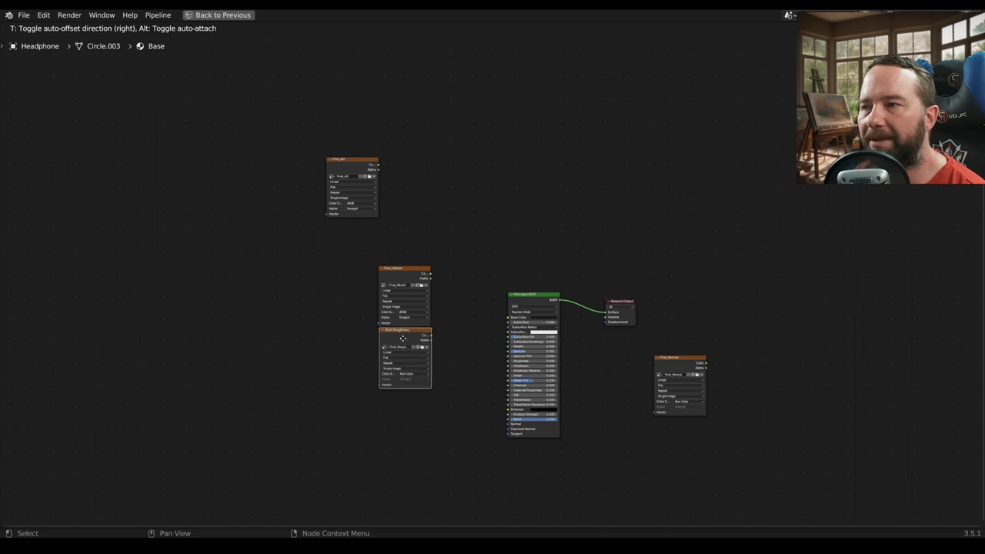
pyautogui.moveTo(676, 371)
pyautogui.mouseDown()
pyautogui.moveTo(646, 394)
pyautogui.moveTo(401, 411)
pyautogui.mouseUp()
pyautogui.scroll(2, 404, 404)
pyautogui.scroll(1, 408, 389)
pyautogui.moveTo(408, 389); pyautogui.dragTo(428, 314, button='middle')
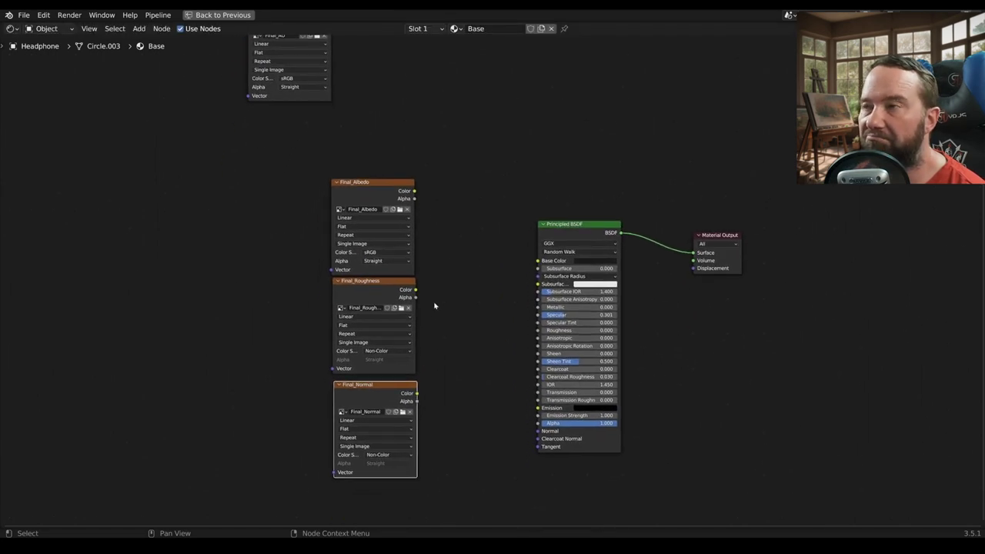
pyautogui.moveTo(414, 192); pyautogui.dragTo(538, 261)
pyautogui.moveTo(415, 290); pyautogui.dragTo(539, 331)
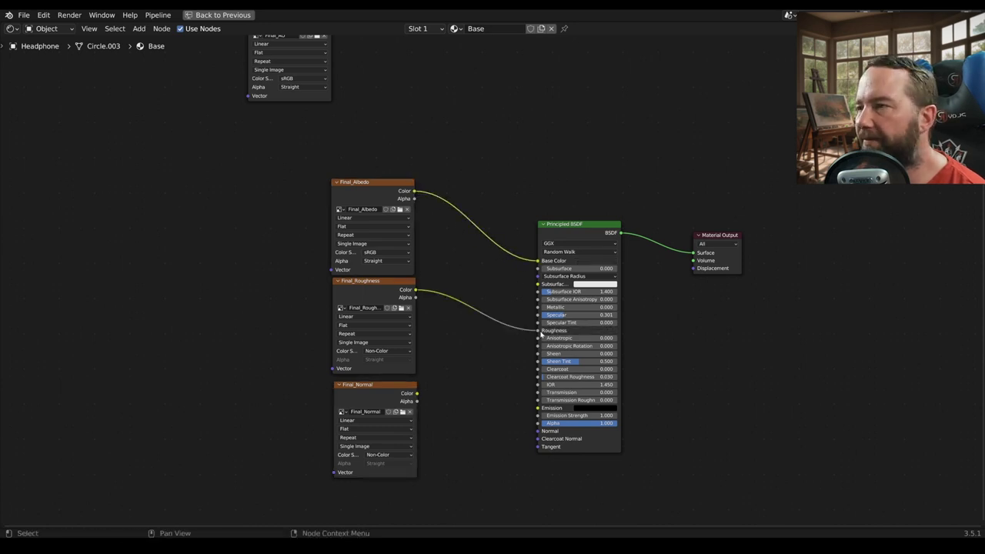
# - Route Final_Normal through a new Normal Map node into the shader's Normal input
pyautogui.click(398, 396)
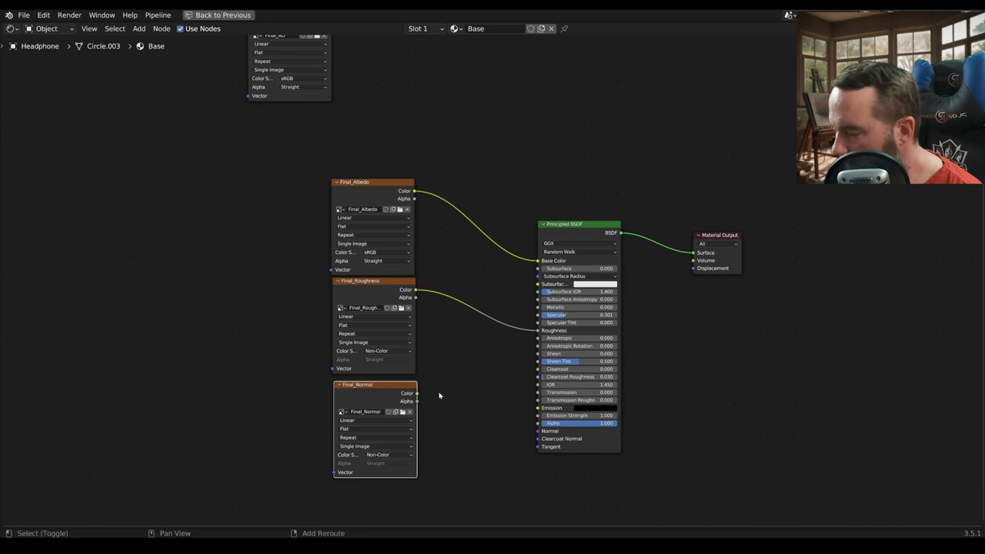
pyautogui.hotkey('shift', 'a')
pyautogui.moveTo(394, 412)
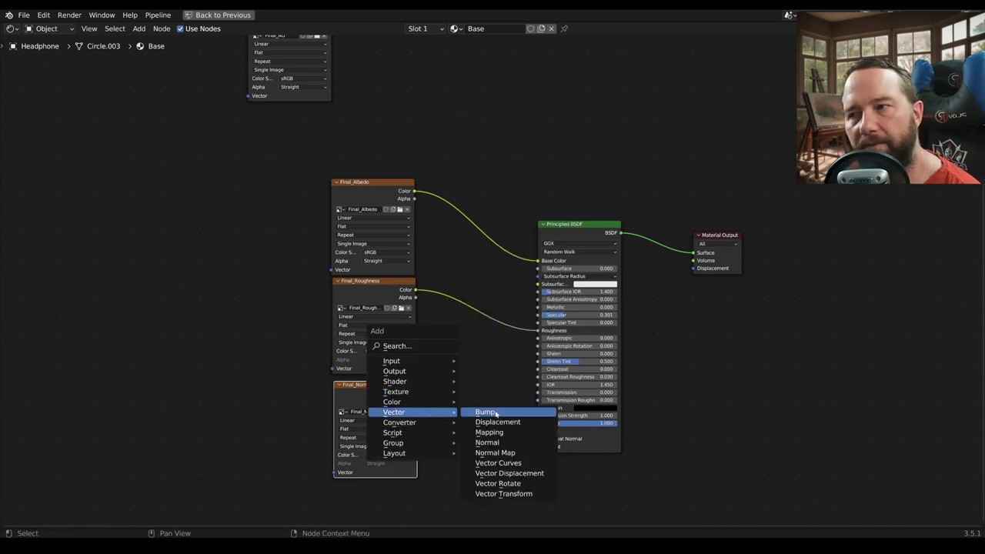
pyautogui.click(500, 453)
pyautogui.click(424, 395)
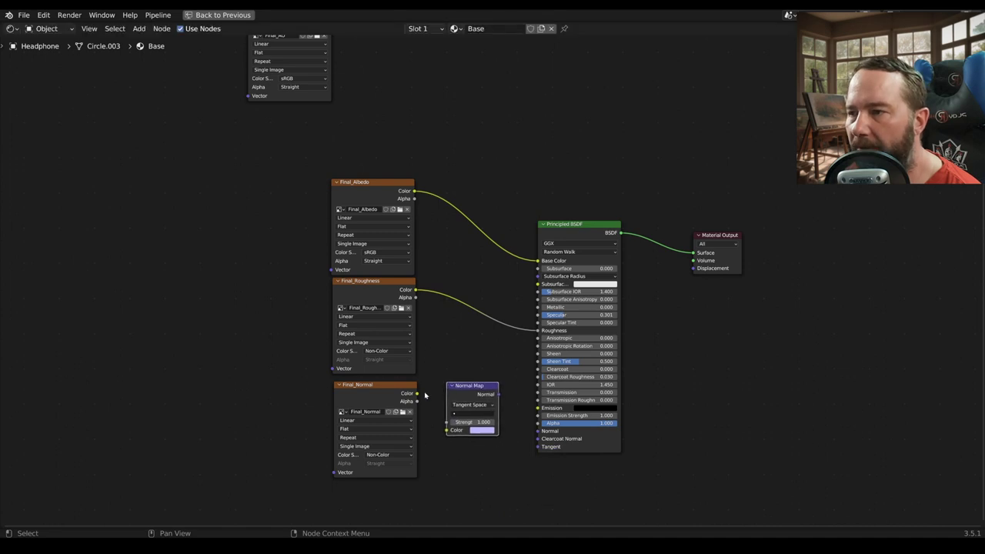
pyautogui.moveTo(419, 395); pyautogui.dragTo(444, 432)
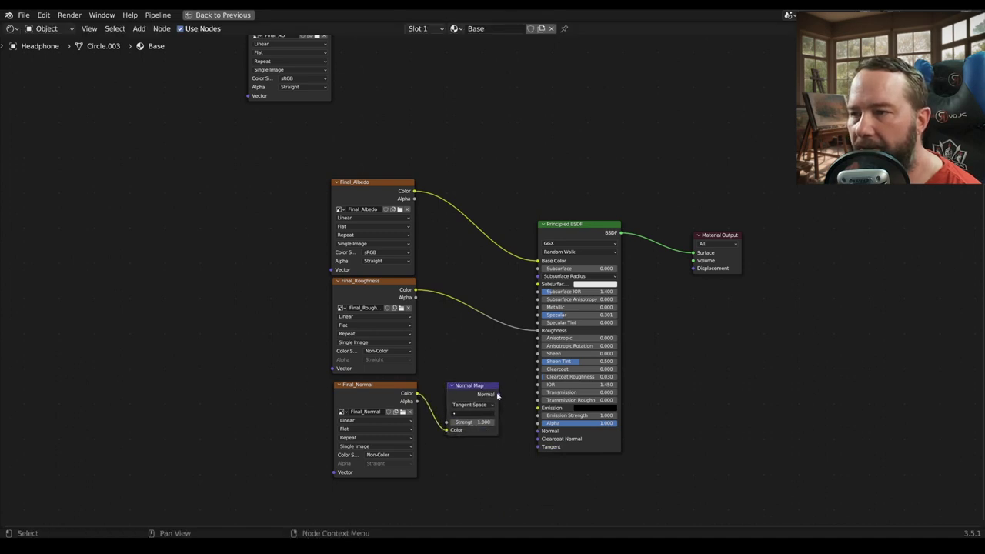
pyautogui.moveTo(498, 395); pyautogui.dragTo(537, 433)
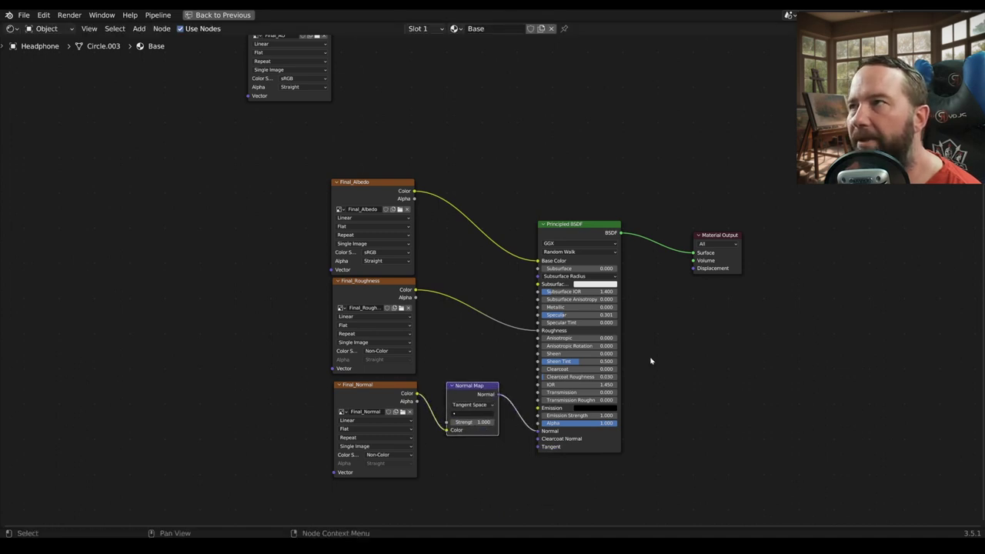
pyautogui.scroll(-3, 650, 361)
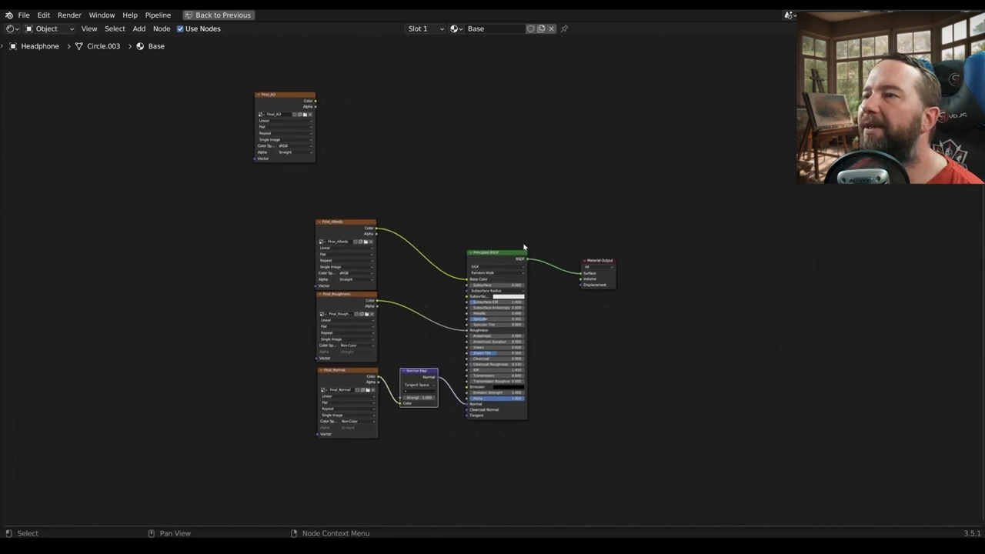
pyautogui.scroll(1, 524, 247)
pyautogui.scroll(1, 518, 201)
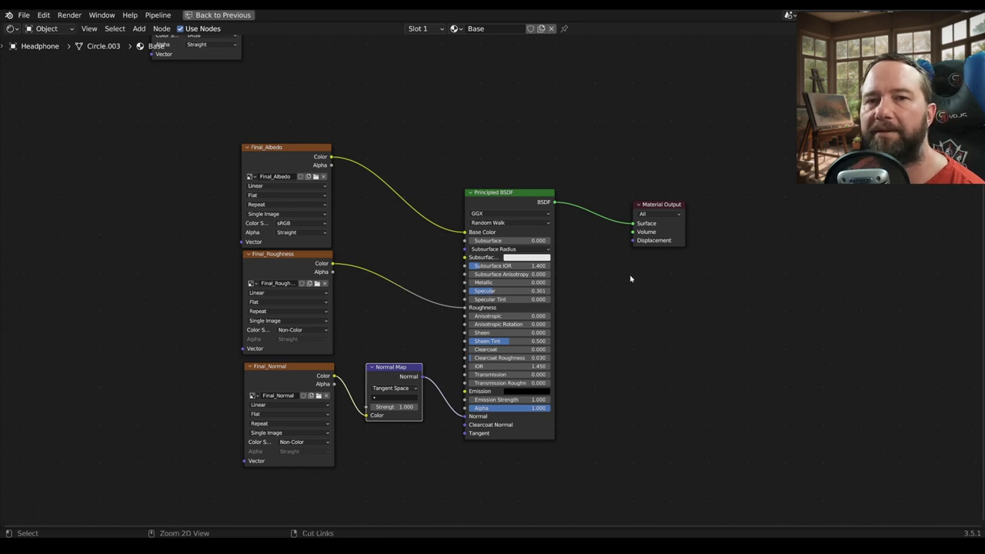
pyautogui.hotkey('ctrl', 'space')
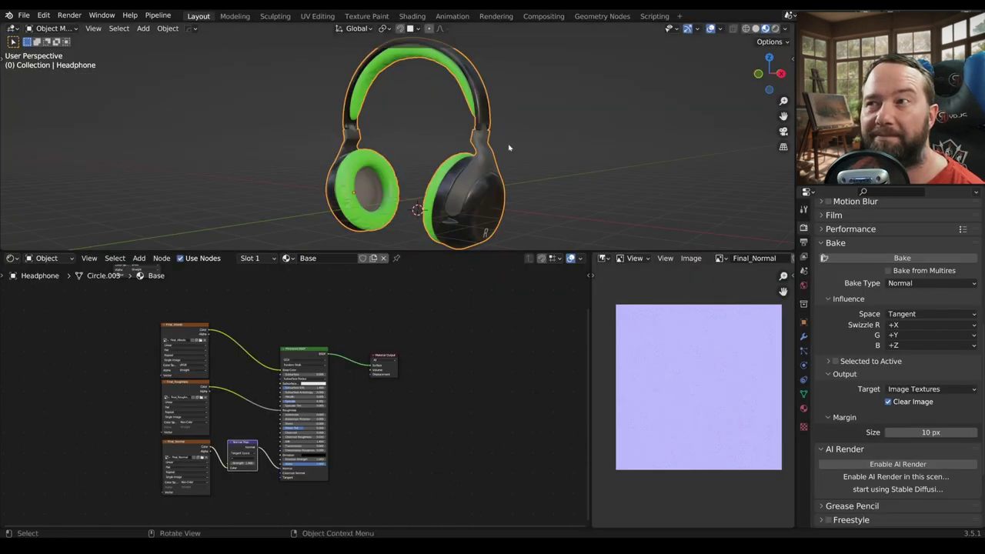
# - Maximize the 3D view and orbit around the headphones to inspect both ear cups
pyautogui.moveTo(492, 165); pyautogui.dragTo(470, 161, button='middle')
pyautogui.hotkey('ctrl', 'alt', 'space')
pyautogui.scroll(3, 532, 268)
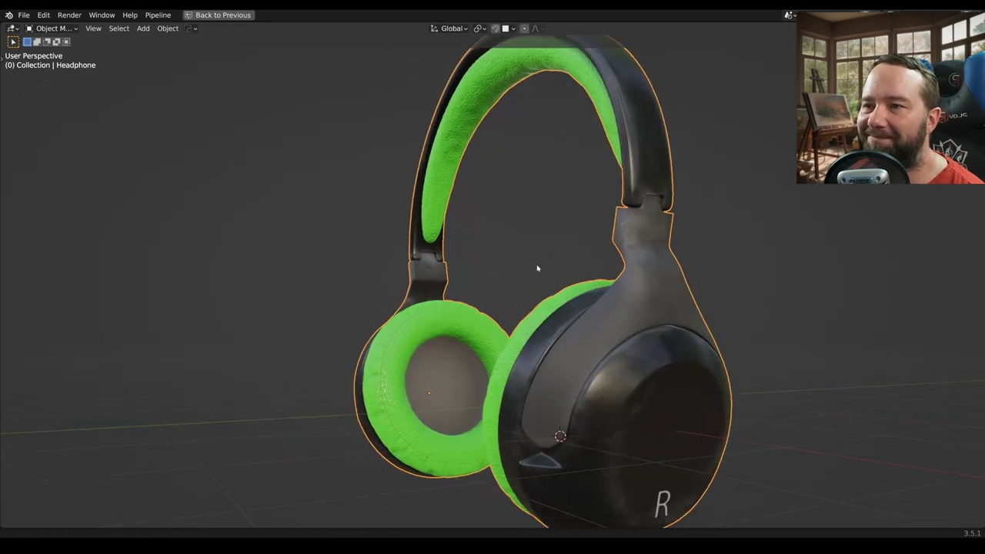
pyautogui.scroll(2, 536, 268)
pyautogui.scroll(1, 480, 231)
pyautogui.moveTo(480, 231)
pyautogui.mouseDown(button='middle')
pyautogui.moveTo(594, 258)
pyautogui.moveTo(576, 264)
pyautogui.moveTo(578, 274)
pyautogui.moveTo(573, 238)
pyautogui.moveTo(576, 286)
pyautogui.moveTo(503, 301)
pyautogui.mouseUp(button='middle')
pyautogui.scroll(-4, 492, 236)
pyautogui.scroll(3, 577, 286)
pyautogui.scroll(-3, 548, 285)
pyautogui.scroll(3, 504, 301)
pyautogui.scroll(1, 503, 301)
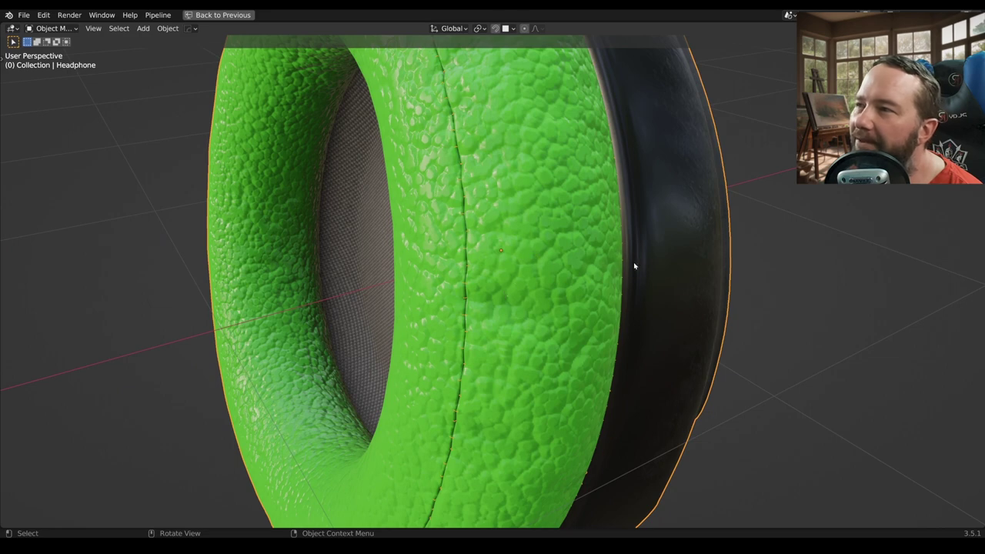
pyautogui.scroll(-5, 634, 266)
pyautogui.moveTo(677, 274)
pyautogui.mouseDown(button='middle')
pyautogui.moveTo(628, 285)
pyautogui.moveTo(500, 273)
pyautogui.moveTo(408, 315)
pyautogui.moveTo(405, 236)
pyautogui.moveTo(534, 261)
pyautogui.moveTo(391, 249)
pyautogui.moveTo(481, 255)
pyautogui.mouseUp(button='middle')
pyautogui.scroll(2, 482, 255)
pyautogui.scroll(2, 493, 292)
pyautogui.moveTo(492, 292)
pyautogui.mouseDown(button='middle')
pyautogui.moveTo(517, 281)
pyautogui.moveTo(397, 346)
pyautogui.moveTo(461, 360)
pyautogui.moveTo(435, 367)
pyautogui.moveTo(459, 277)
pyautogui.mouseUp(button='middle')
pyautogui.scroll(-4, 523, 279)
pyautogui.scroll(3, 477, 300)
pyautogui.scroll(4, 479, 202)
pyautogui.scroll(2, 481, 194)
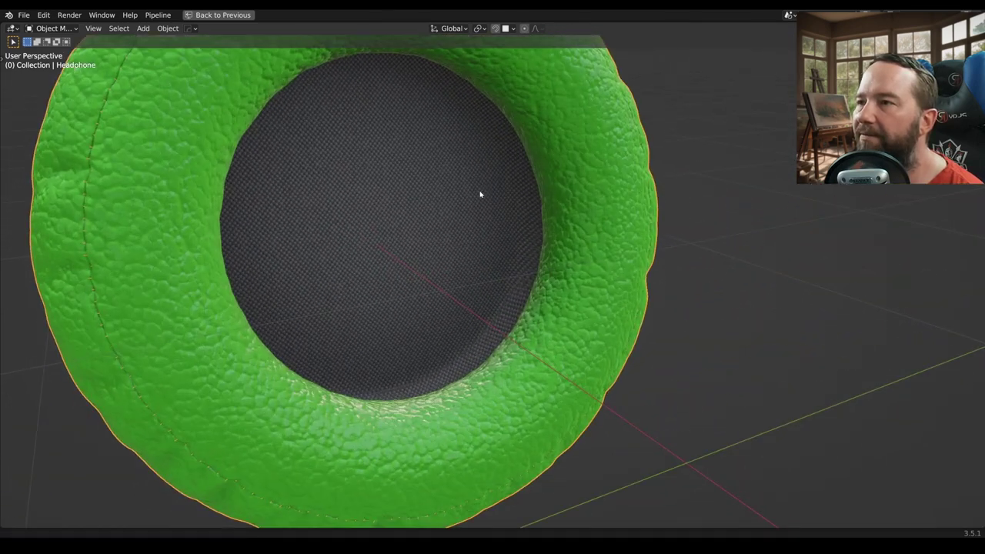
pyautogui.scroll(-2, 480, 195)
pyautogui.scroll(-3, 492, 231)
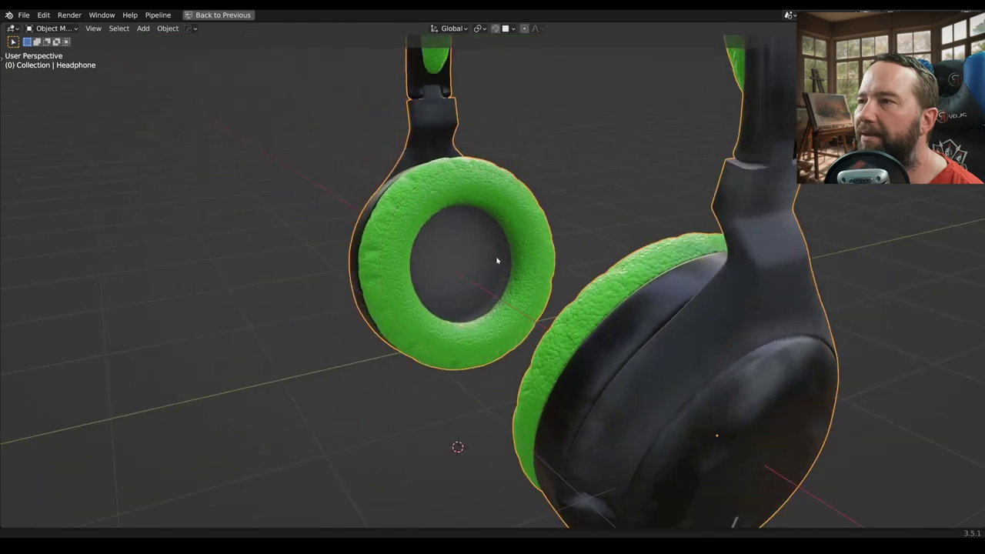
pyautogui.moveTo(495, 259)
pyautogui.mouseDown(button='middle')
pyautogui.moveTo(508, 301)
pyautogui.moveTo(600, 277)
pyautogui.moveTo(541, 295)
pyautogui.moveTo(534, 315)
pyautogui.moveTo(515, 297)
pyautogui.moveTo(521, 284)
pyautogui.moveTo(504, 255)
pyautogui.mouseUp(button='middle')
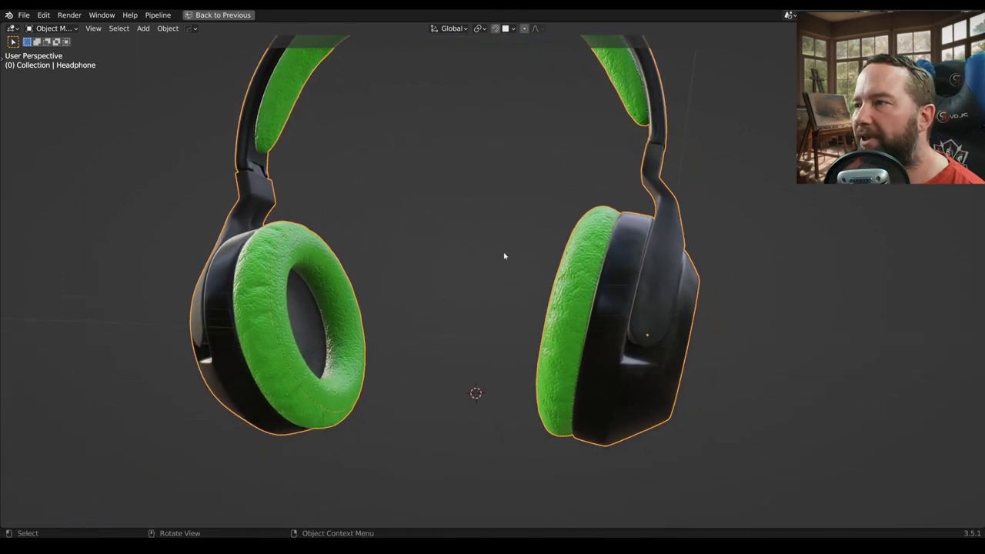
pyautogui.moveTo(352, 381)
pyautogui.mouseDown(button='middle')
pyautogui.moveTo(438, 402)
pyautogui.moveTo(464, 420)
pyautogui.moveTo(501, 409)
pyautogui.moveTo(682, 409)
pyautogui.mouseUp(button='middle')
pyautogui.moveTo(595, 412); pyautogui.dragTo(576, 395, button='middle')
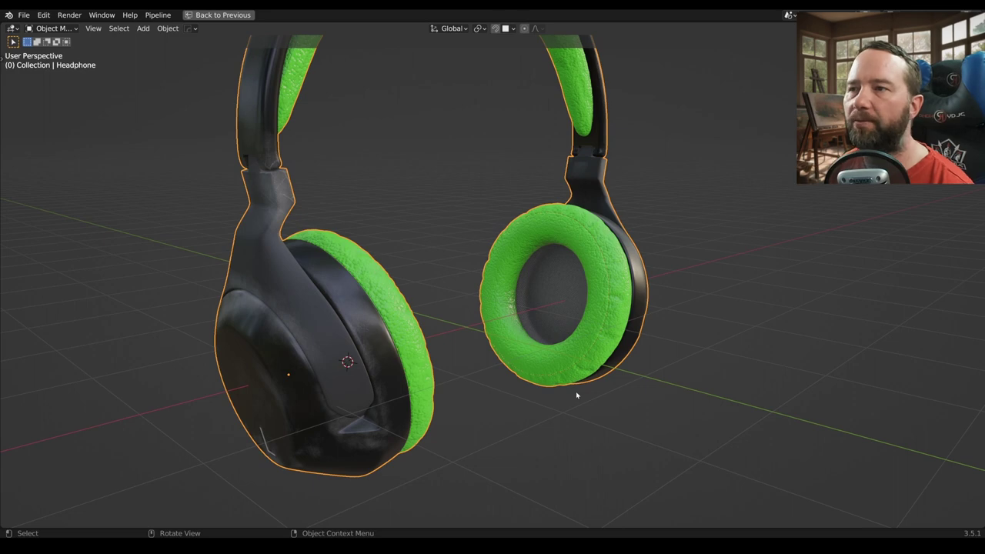
pyautogui.moveTo(587, 383)
pyautogui.mouseDown(button='middle')
pyautogui.moveTo(539, 366)
pyautogui.moveTo(423, 414)
pyautogui.moveTo(405, 433)
pyautogui.moveTo(433, 347)
pyautogui.moveTo(420, 365)
pyautogui.moveTo(441, 330)
pyautogui.moveTo(338, 383)
pyautogui.moveTo(315, 301)
pyautogui.moveTo(387, 346)
pyautogui.moveTo(459, 372)
pyautogui.moveTo(462, 351)
pyautogui.mouseUp(button='middle')
pyautogui.scroll(3, 461, 370)
pyautogui.scroll(-3, 456, 380)
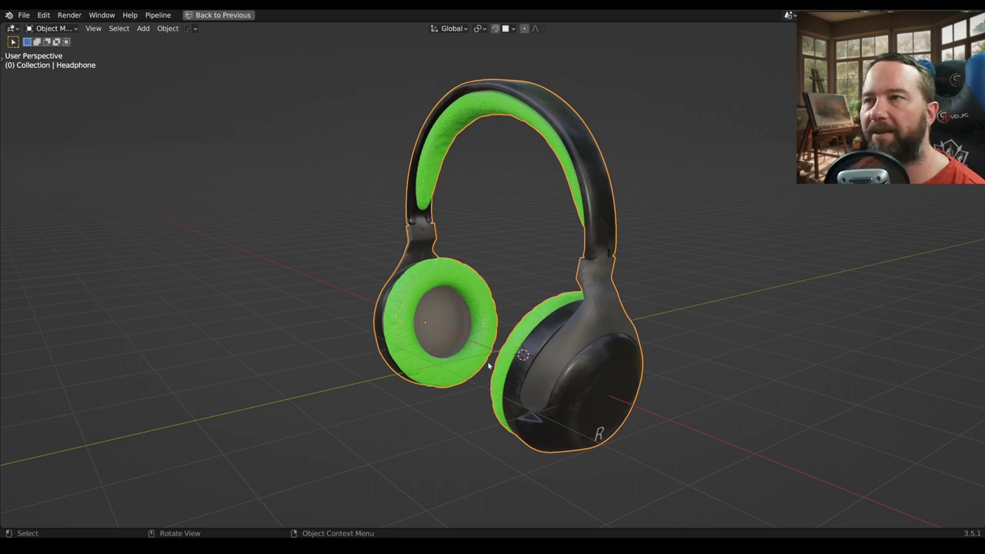
pyautogui.scroll(2, 517, 350)
pyautogui.scroll(2, 504, 331)
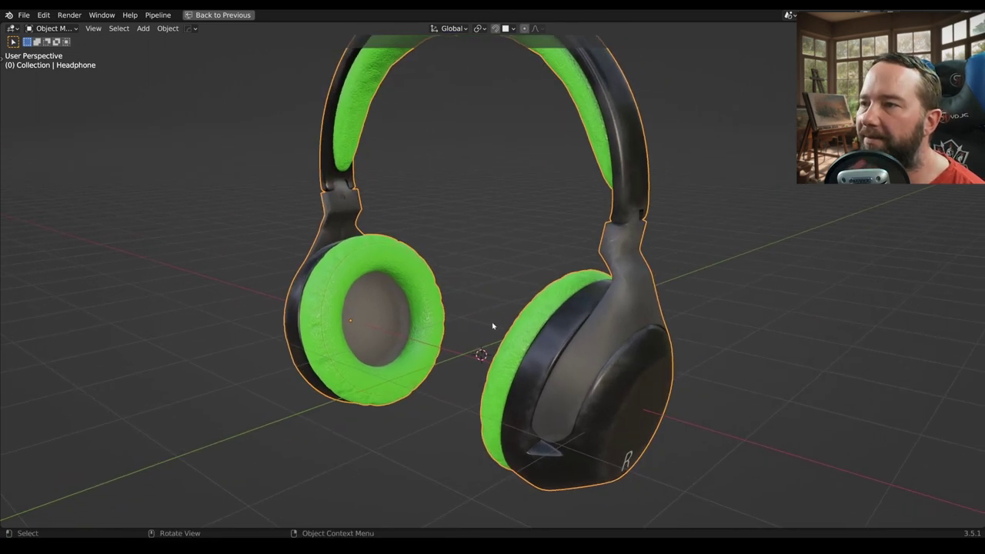
# - Restore the full layout and frame the ear cups and node tree
pyautogui.hotkey('ctrl', 'space')
pyautogui.scroll(-2, 459, 225)
pyautogui.moveTo(459, 226); pyautogui.dragTo(463, 207, button='middle')
pyautogui.moveTo(465, 341)
pyautogui.mouseDown(button='middle')
pyautogui.moveTo(508, 362)
pyautogui.moveTo(442, 354)
pyautogui.mouseUp(button='middle')
pyautogui.scroll(2, 477, 365)
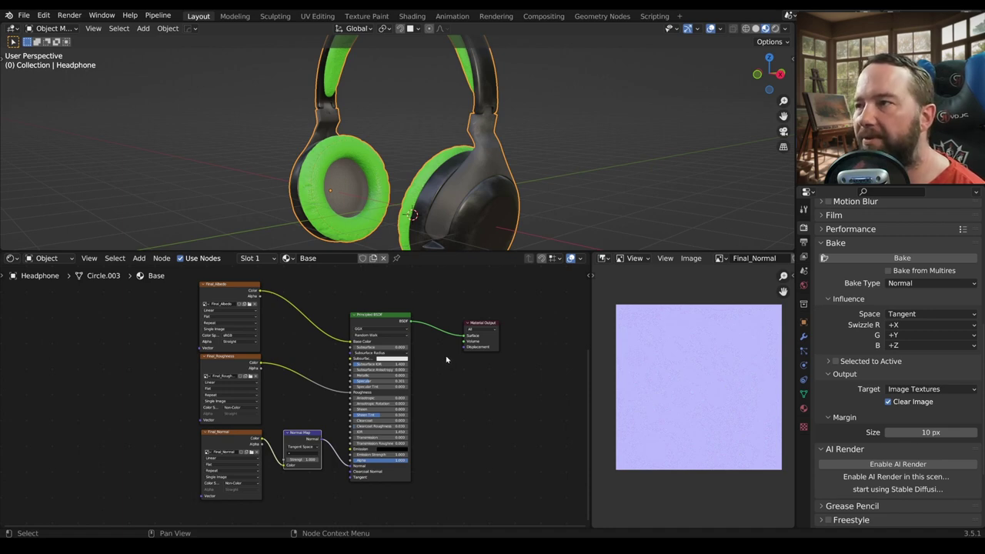
pyautogui.scroll(1, 300, 341)
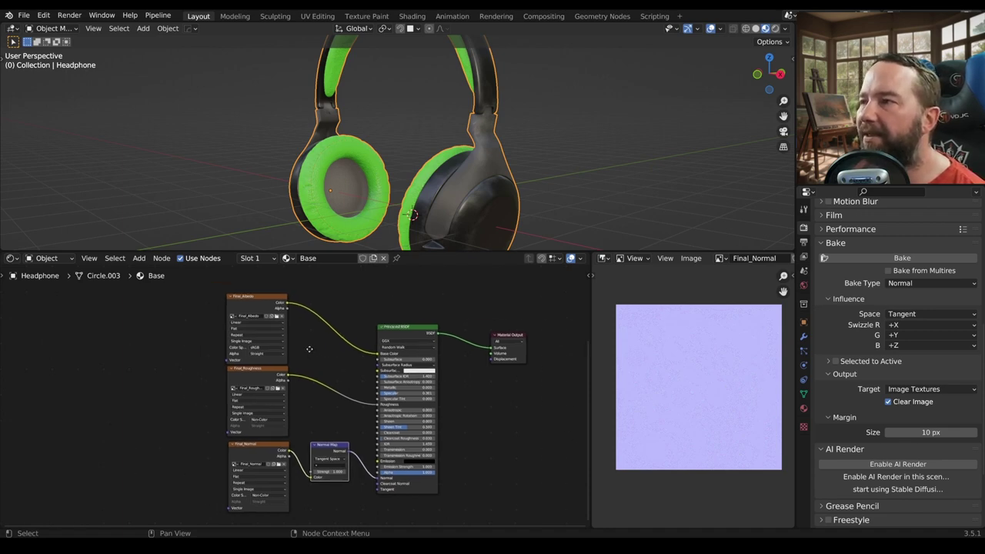
pyautogui.scroll(1, 308, 341)
pyautogui.moveTo(318, 344); pyautogui.dragTo(351, 349, button='middle')
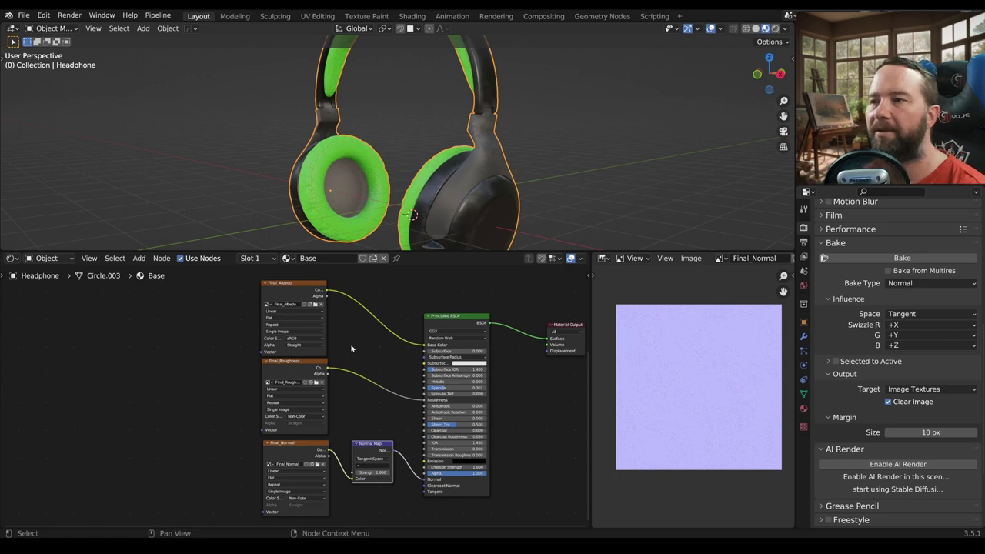
pyautogui.scroll(-2, 351, 334)
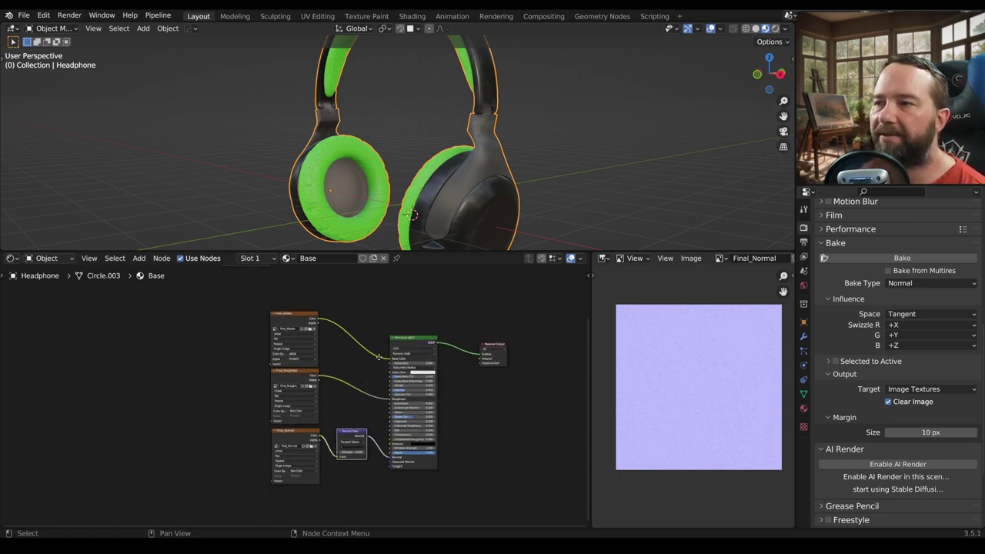
pyautogui.scroll(2, 363, 358)
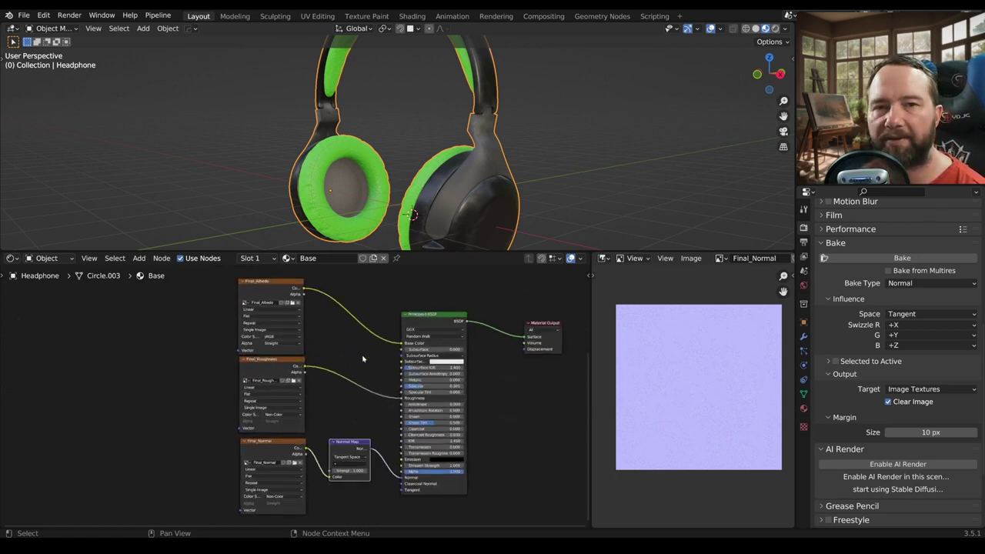
pyautogui.scroll(-1, 371, 371)
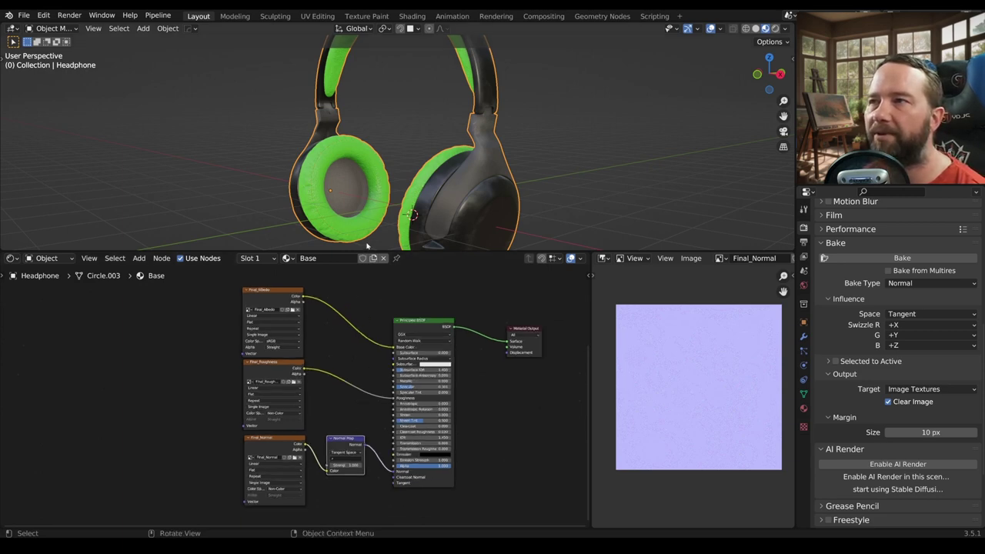
pyautogui.moveTo(361, 231)
pyautogui.mouseDown(button='middle')
pyautogui.moveTo(429, 241)
pyautogui.moveTo(460, 227)
pyautogui.mouseUp(button='middle')
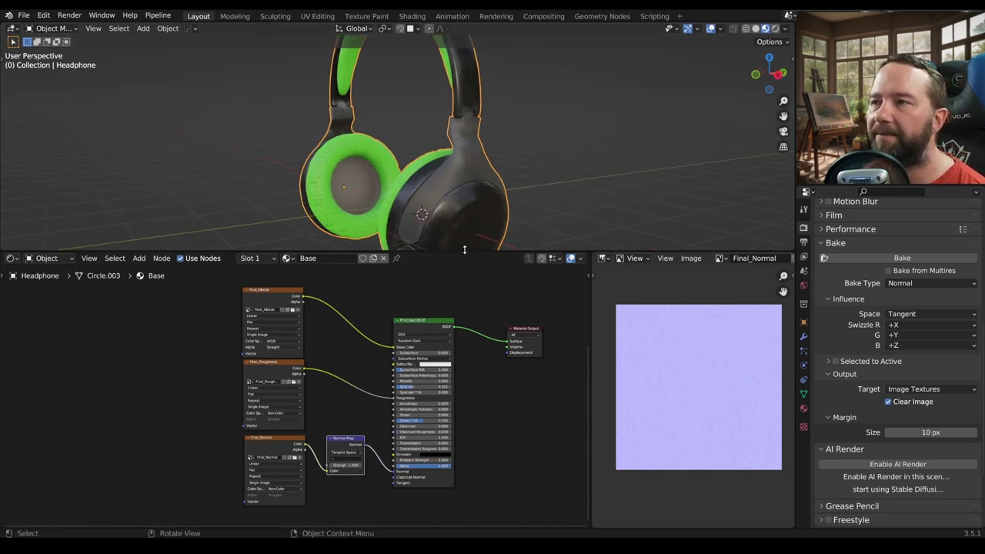
# - Enlarge the 3D view over the Shader Editor and orbit to the R ear cup and side view
pyautogui.moveTo(464, 250); pyautogui.dragTo(464, 394)
pyautogui.scroll(2, 457, 339)
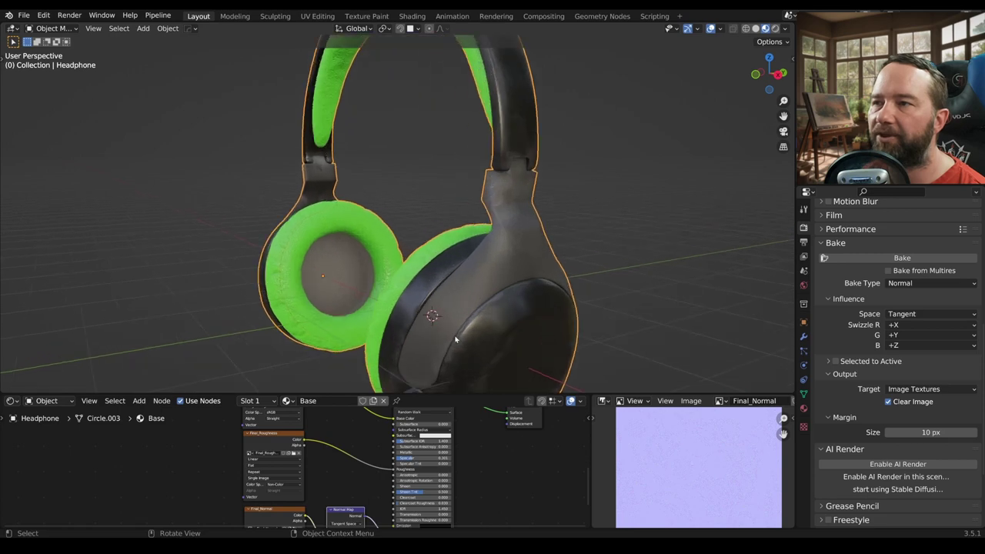
pyautogui.moveTo(455, 339)
pyautogui.mouseDown(button='middle')
pyautogui.moveTo(421, 316)
pyautogui.moveTo(457, 309)
pyautogui.moveTo(444, 307)
pyautogui.moveTo(463, 318)
pyautogui.moveTo(440, 293)
pyautogui.mouseUp(button='middle')
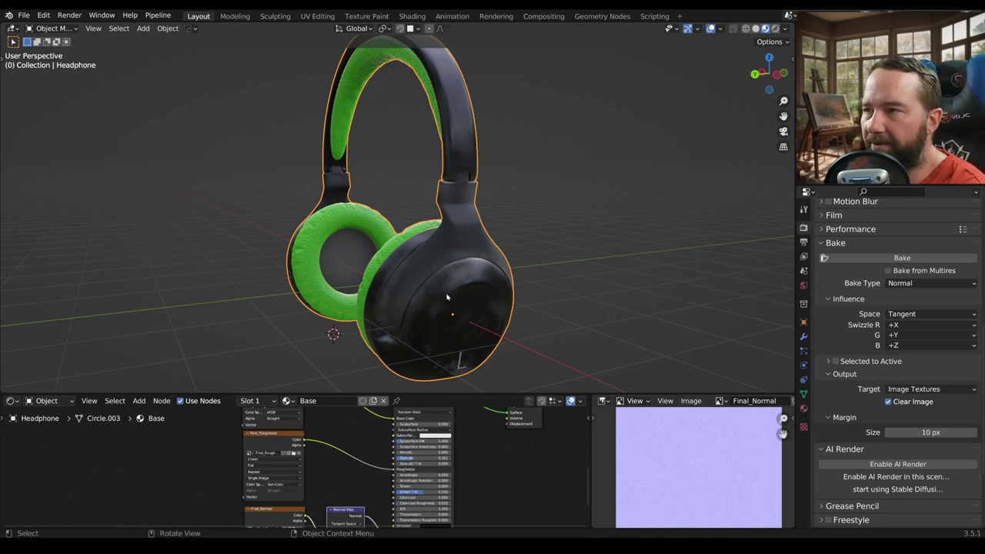
pyautogui.moveTo(445, 299)
pyautogui.mouseDown(button='middle')
pyautogui.moveTo(434, 315)
pyautogui.moveTo(453, 298)
pyautogui.mouseUp(button='middle')
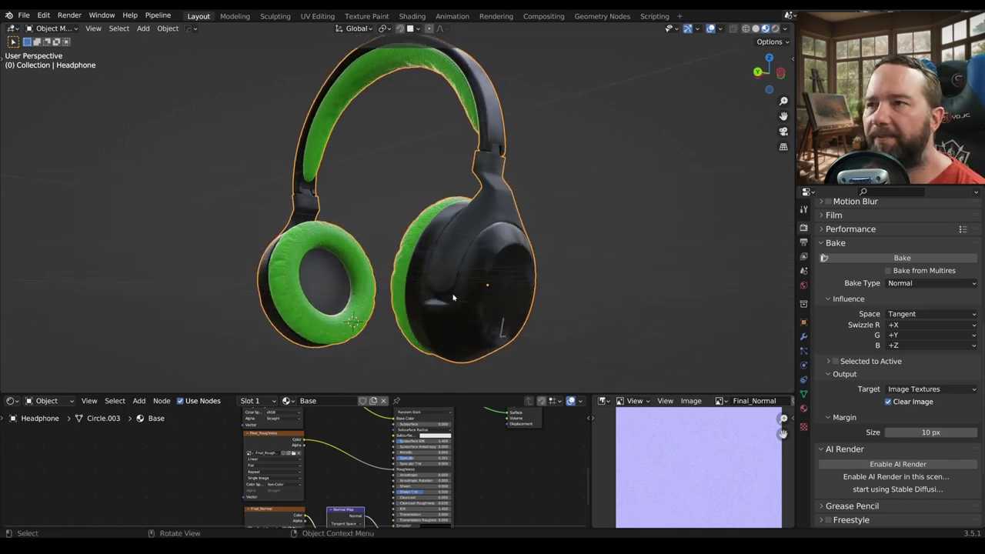
pyautogui.moveTo(473, 264); pyautogui.dragTo(465, 269, button='middle')
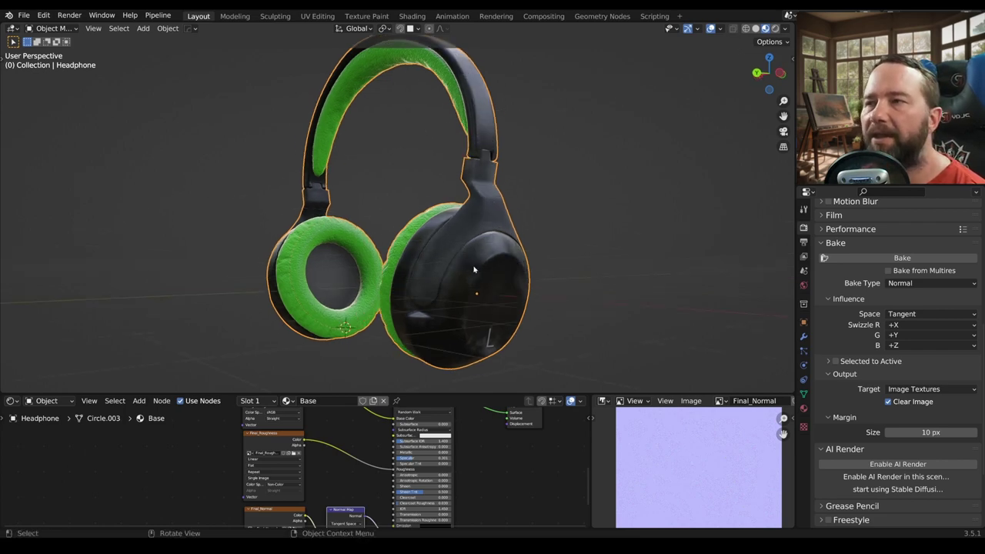
pyautogui.moveTo(547, 249)
pyautogui.mouseDown(button='middle')
pyautogui.moveTo(472, 306)
pyautogui.moveTo(487, 299)
pyautogui.mouseUp(button='middle')
# - Zoom in on the textured headphones and enlarge the 3D view slightly more
pyautogui.scroll(3, 515, 284)
pyautogui.scroll(2, 515, 284)
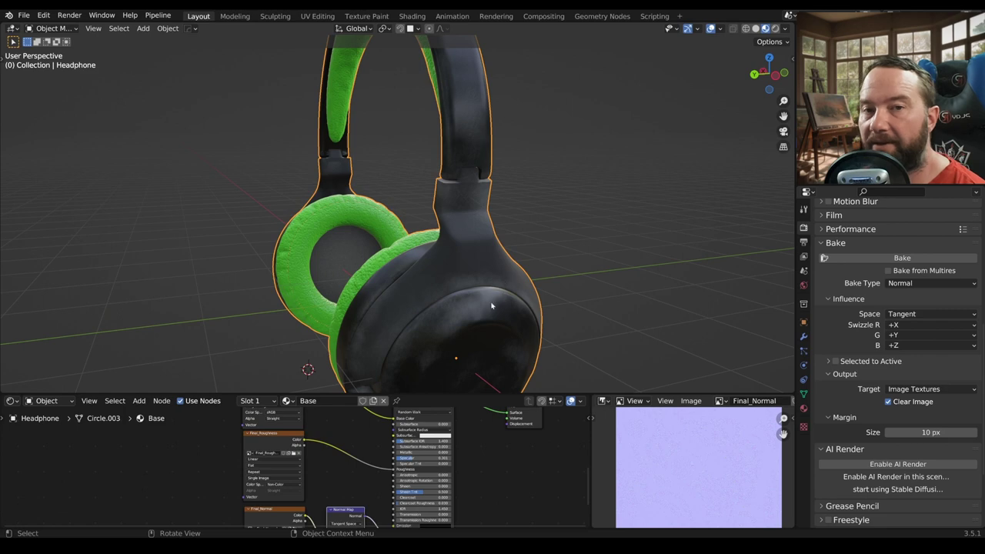
pyautogui.scroll(-2, 492, 305)
pyautogui.scroll(1, 454, 311)
pyautogui.scroll(1, 462, 311)
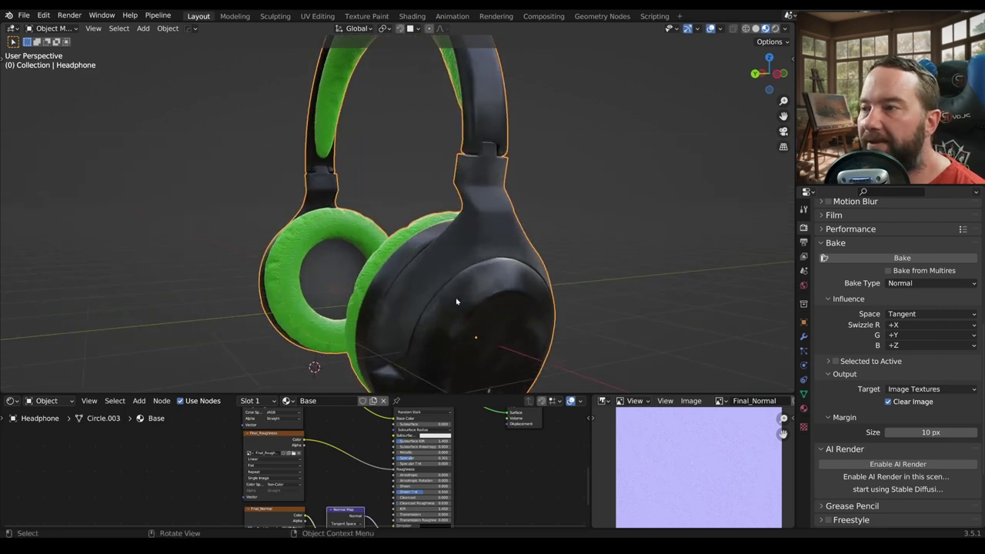
pyautogui.scroll(1, 469, 312)
pyautogui.scroll(1, 477, 313)
pyautogui.scroll(-1, 477, 312)
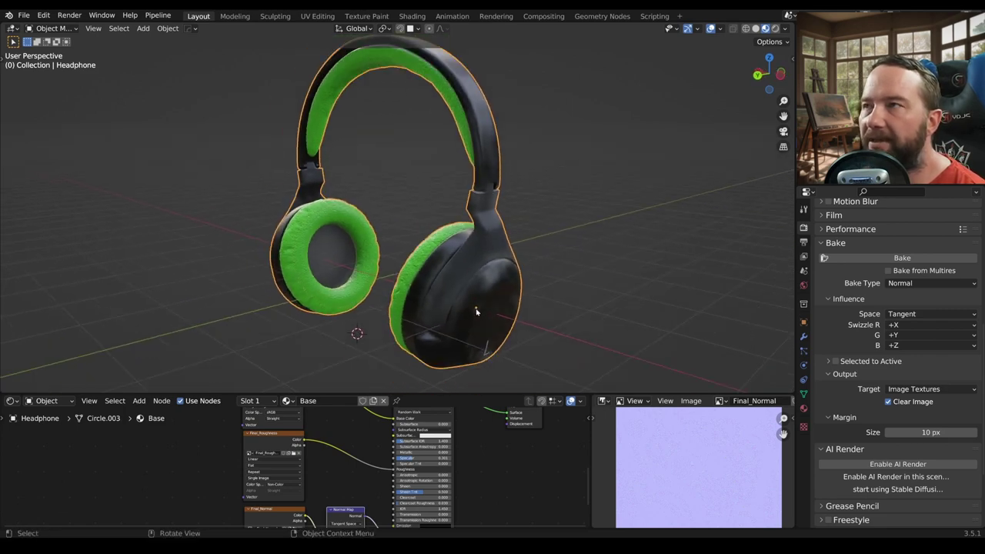
pyautogui.scroll(-1, 477, 308)
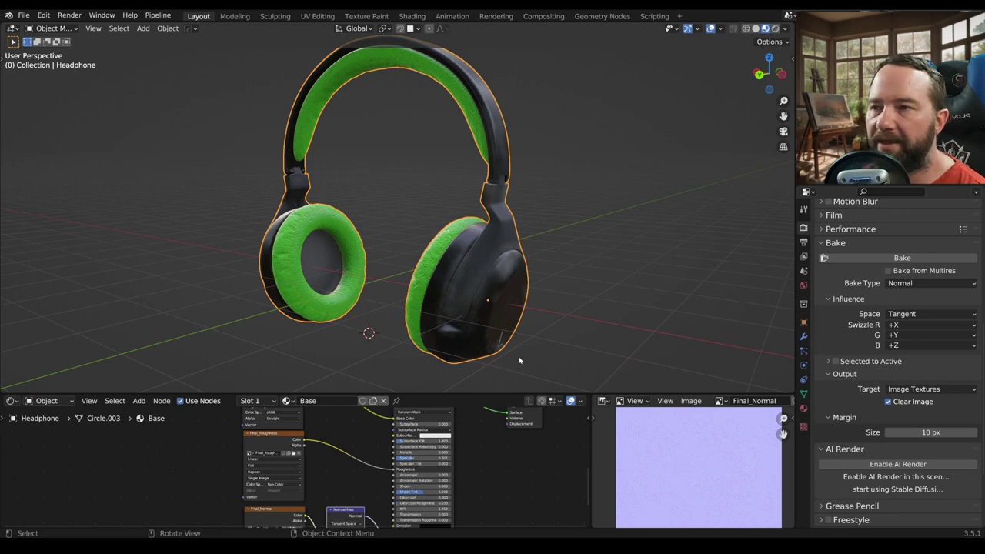
pyautogui.moveTo(517, 393); pyautogui.dragTo(518, 423)
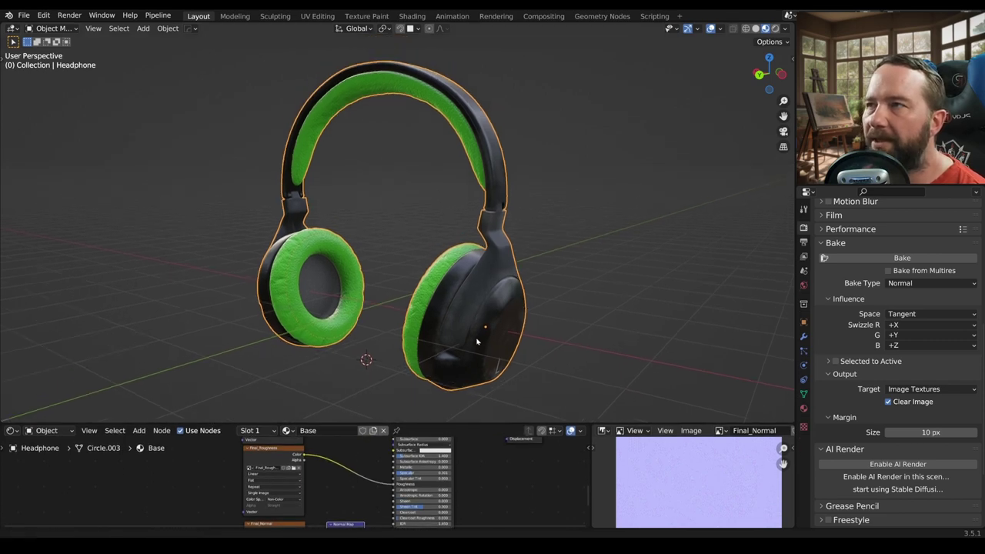
pyautogui.moveTo(468, 340)
pyautogui.mouseDown(button='middle')
pyautogui.moveTo(534, 315)
pyautogui.moveTo(441, 286)
pyautogui.moveTo(437, 263)
pyautogui.mouseUp(button='middle')
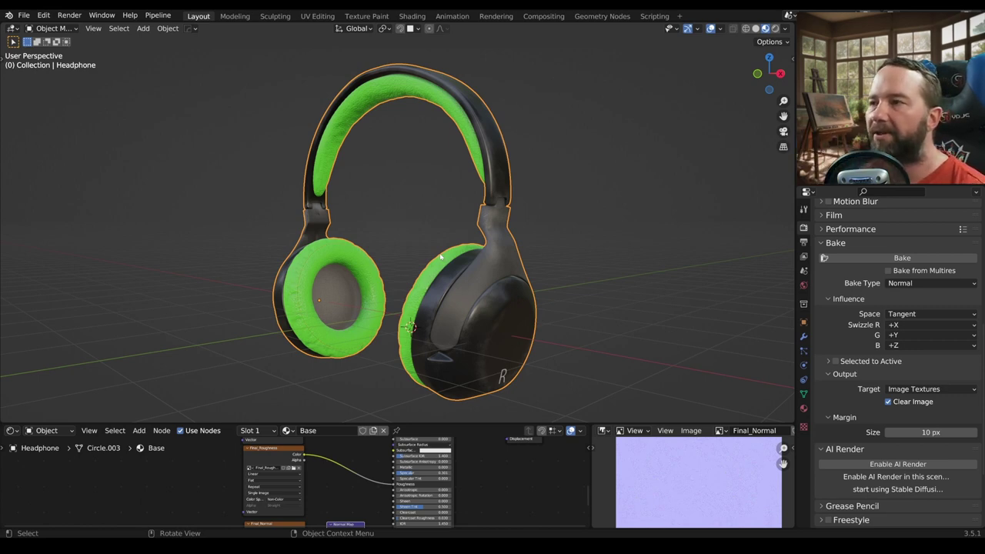
pyautogui.moveTo(426, 248); pyautogui.dragTo(369, 275, button='middle')
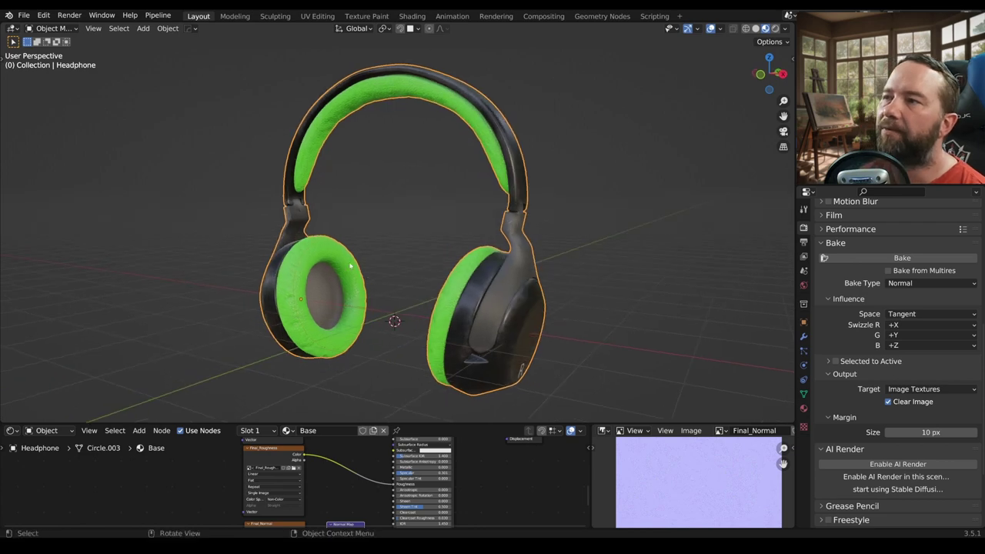
pyautogui.moveTo(420, 298)
pyautogui.mouseDown(button='middle')
pyautogui.moveTo(388, 281)
pyautogui.moveTo(438, 291)
pyautogui.moveTo(378, 365)
pyautogui.moveTo(554, 288)
pyautogui.moveTo(534, 310)
pyautogui.moveTo(379, 257)
pyautogui.moveTo(396, 259)
pyautogui.moveTo(388, 250)
pyautogui.mouseUp(button='middle')
pyautogui.scroll(4, 388, 280)
pyautogui.scroll(2, 554, 288)
pyautogui.scroll(1, 554, 287)
pyautogui.scroll(-4, 534, 310)
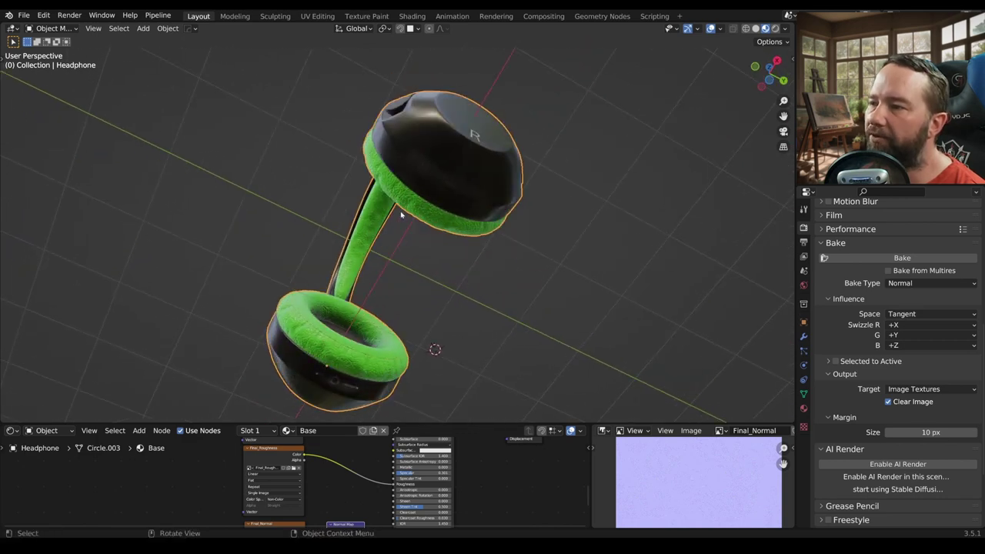
pyautogui.moveTo(400, 215)
pyautogui.mouseDown(button='middle')
pyautogui.moveTo(413, 352)
pyautogui.moveTo(547, 307)
pyautogui.moveTo(549, 293)
pyautogui.mouseUp(button='middle')
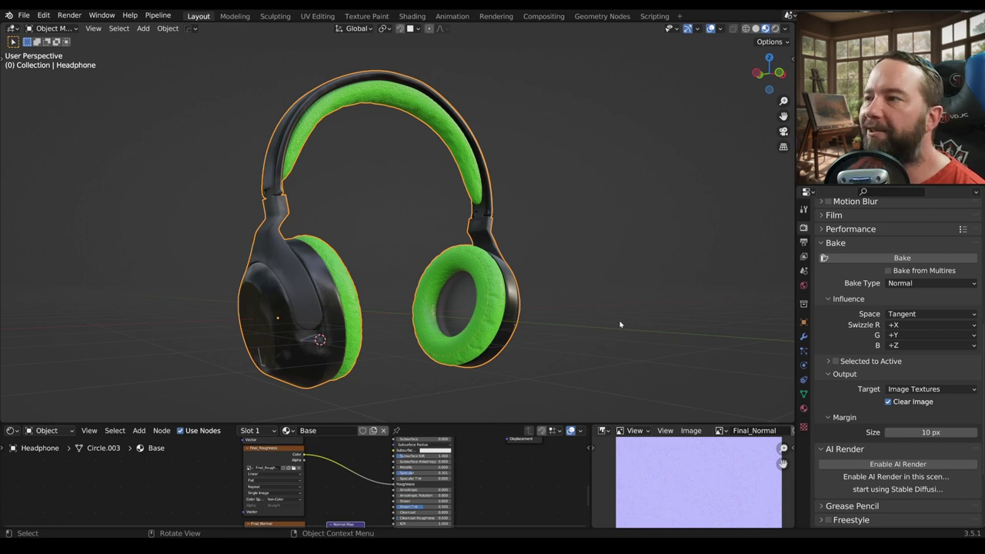
pyautogui.moveTo(620, 324)
pyautogui.mouseDown(button='middle')
pyautogui.moveTo(557, 321)
pyautogui.moveTo(555, 340)
pyautogui.mouseUp(button='middle')
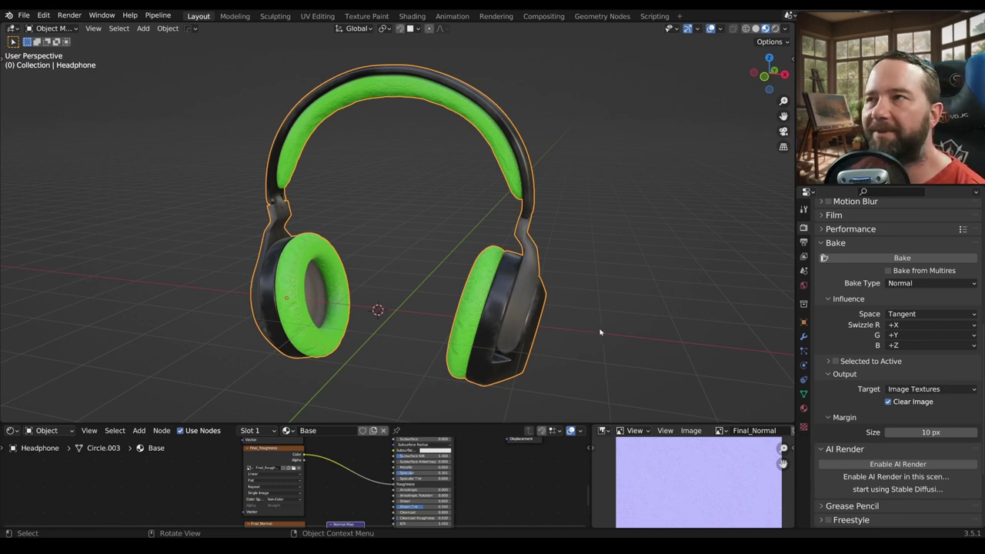
pyautogui.moveTo(613, 327); pyautogui.dragTo(574, 317, button='middle')
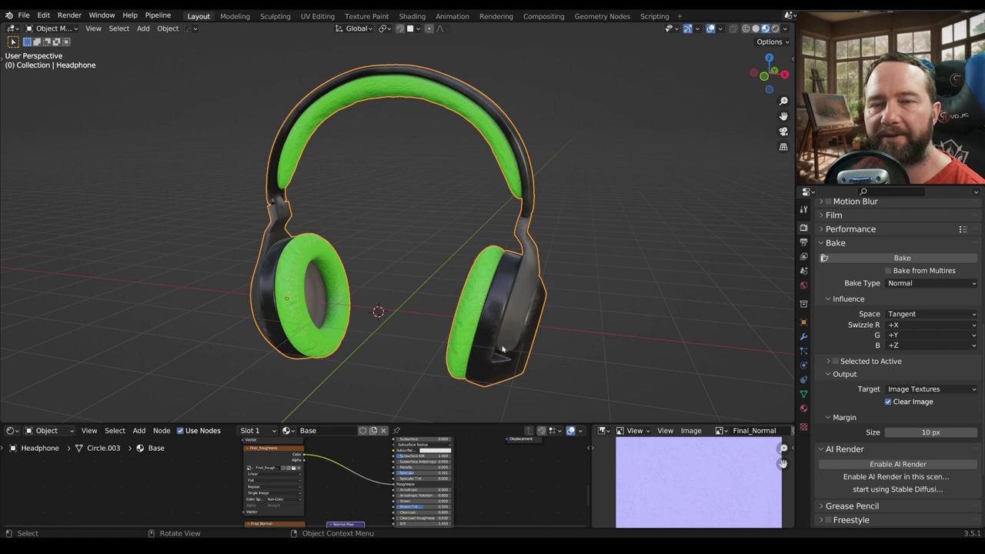
pyautogui.moveTo(502, 351)
pyautogui.mouseDown(button='middle')
pyautogui.moveTo(496, 331)
pyautogui.moveTo(512, 290)
pyautogui.moveTo(514, 298)
pyautogui.mouseUp(button='middle')
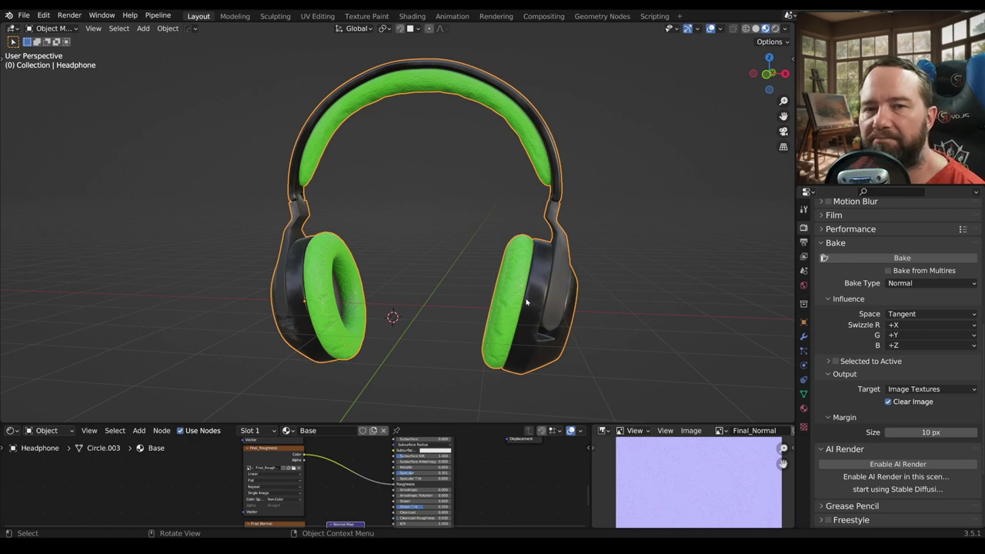
pyautogui.moveTo(555, 326)
pyautogui.mouseDown(button='middle')
pyautogui.moveTo(510, 319)
pyautogui.moveTo(464, 336)
pyautogui.moveTo(472, 282)
pyautogui.moveTo(404, 347)
pyautogui.moveTo(429, 308)
pyautogui.moveTo(444, 320)
pyautogui.mouseUp(button='middle')
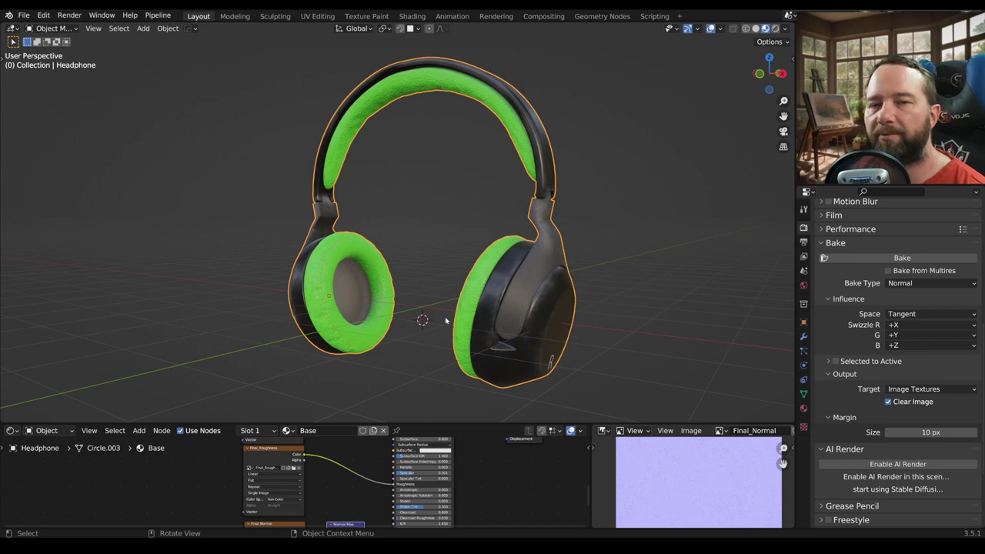